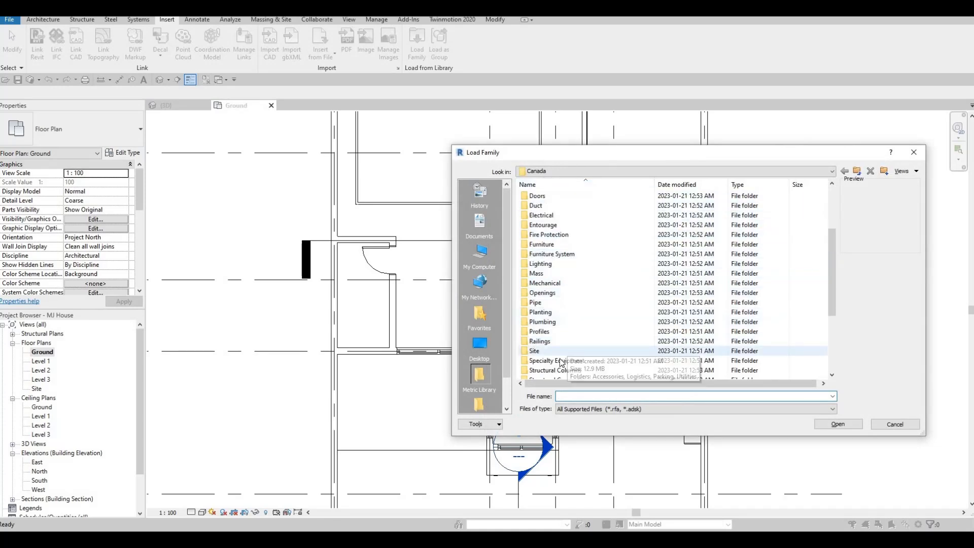
# Load the M_Washer_Dryer_Combo family from the Mid-Range folder of the Domestic specialty equipment library
pyautogui.doubleClick(561, 361)
pyautogui.doubleClick(553, 206)
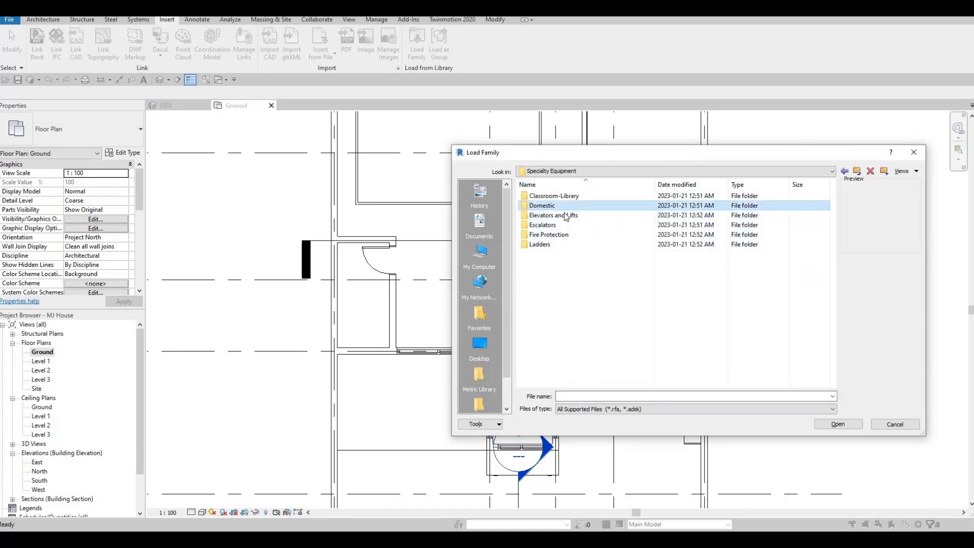
pyautogui.click(559, 206)
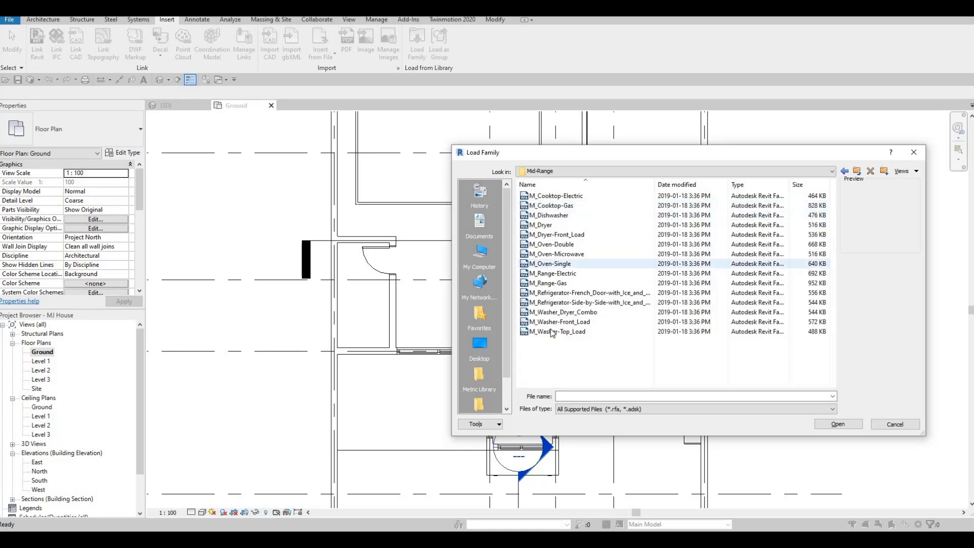
pyautogui.click(559, 312)
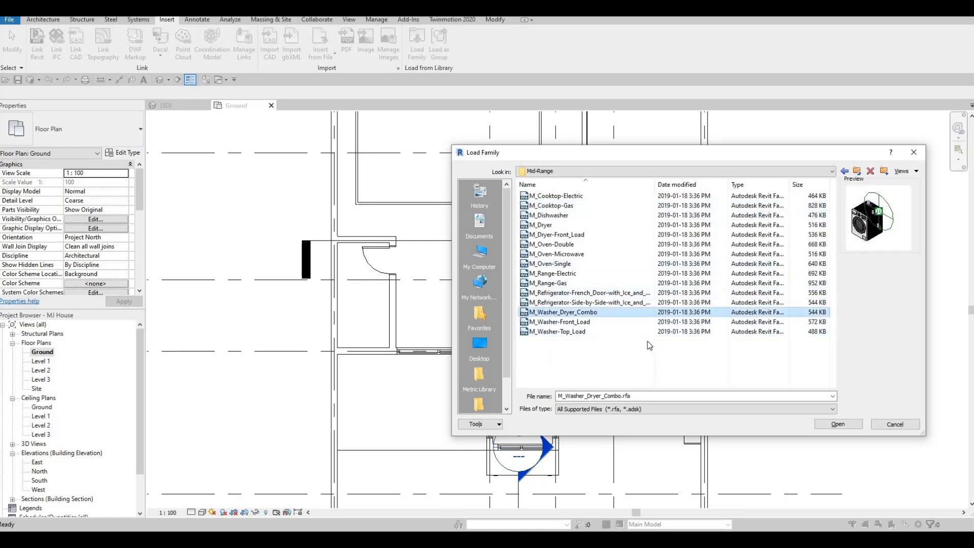
pyautogui.click(832, 424)
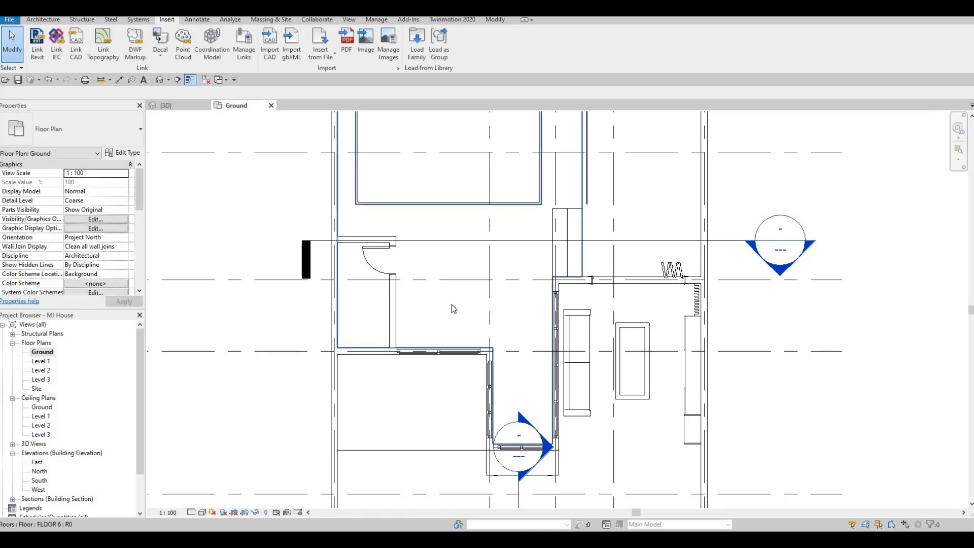
# Place the 600mm washer-dryer, rotated with its back to the exterior wall, in the lower corner of the small room with the door
pyautogui.press('space')
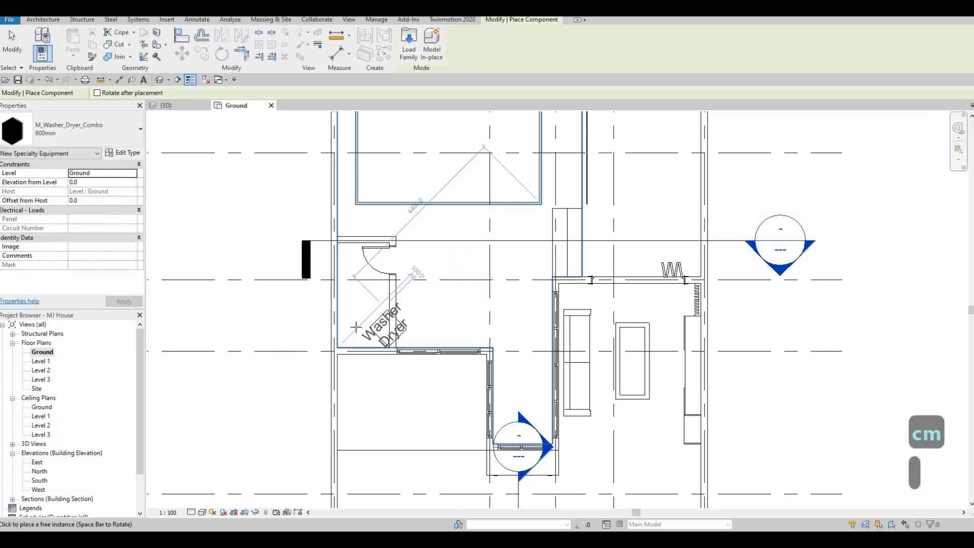
pyautogui.scroll(2, 335, 330)
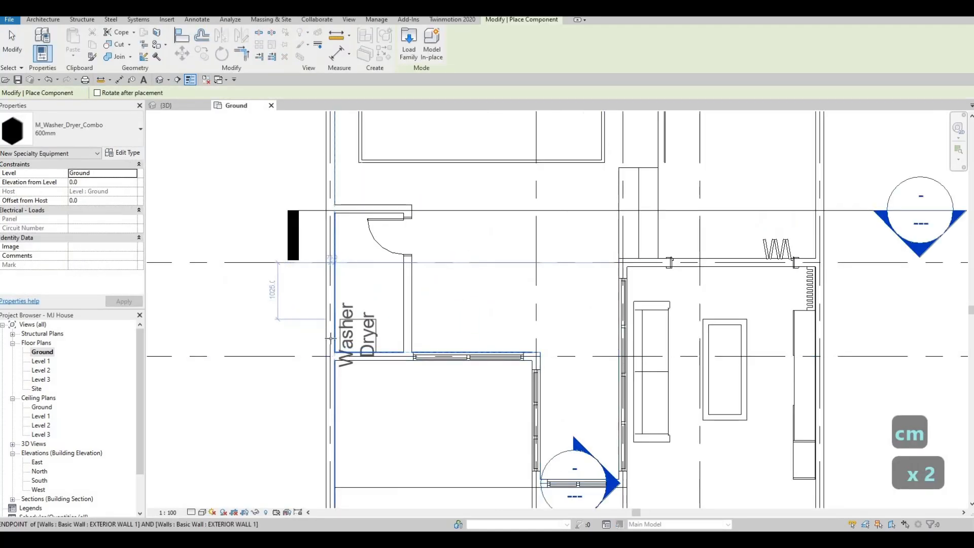
pyautogui.scroll(2, 329, 337)
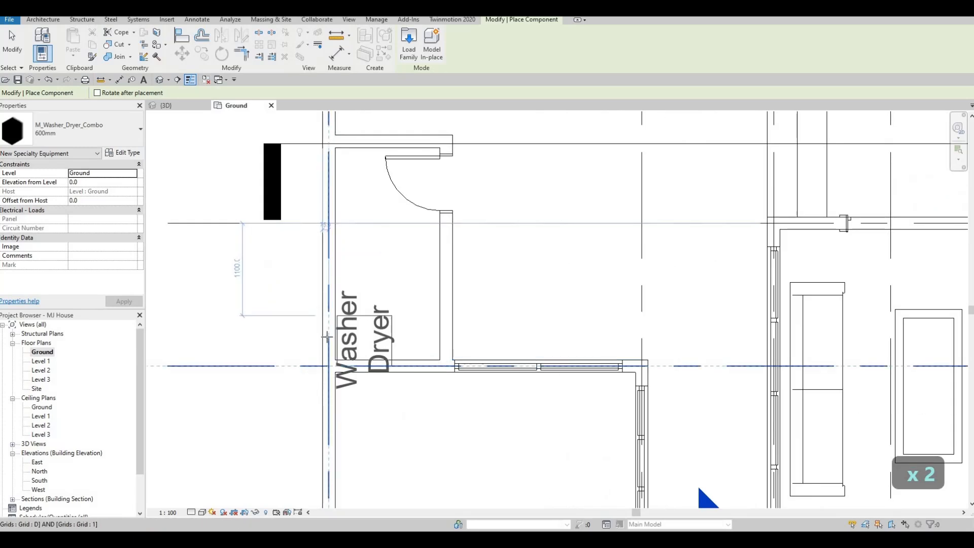
pyautogui.scroll(2, 328, 336)
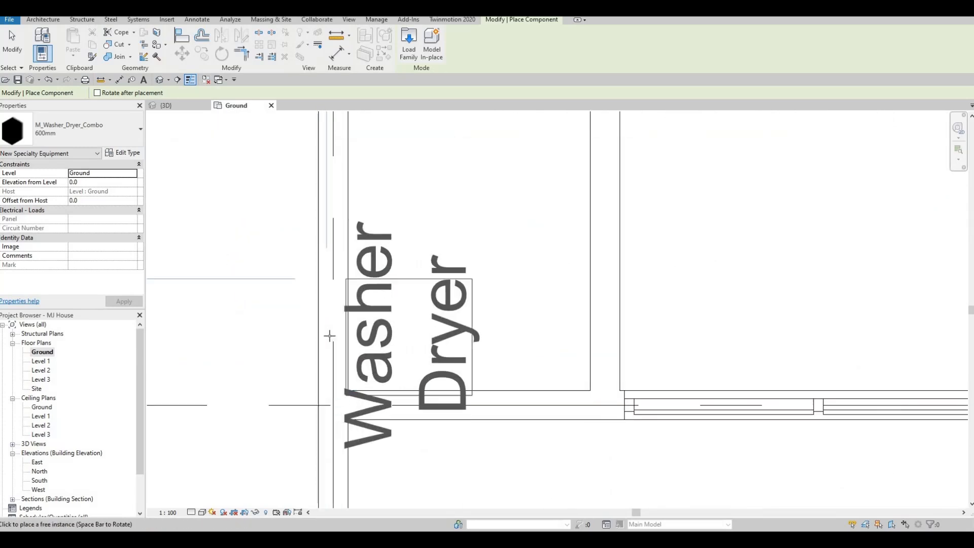
pyautogui.click(335, 330)
pyautogui.press('Escape')
pyautogui.press('Escape')
pyautogui.press('Escape')
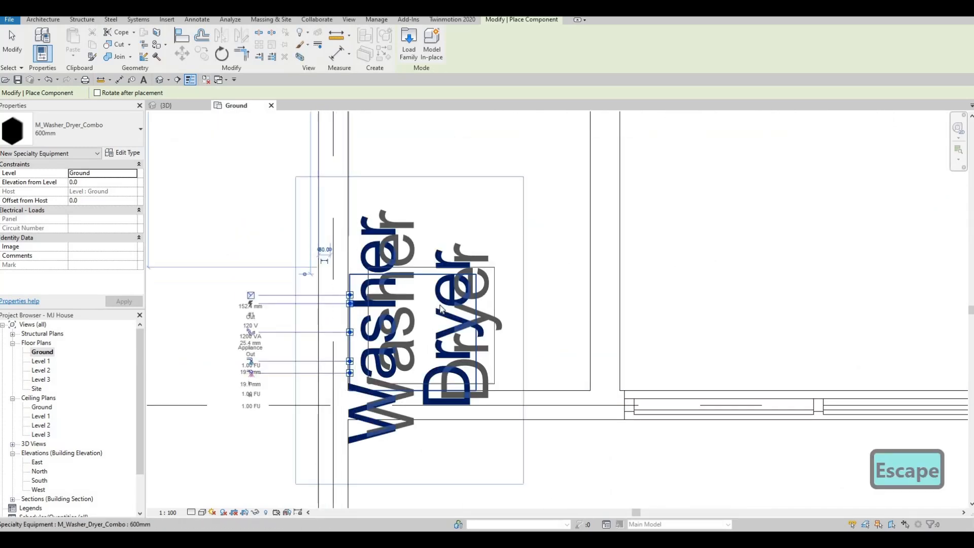
# Turn off Show Label in the washer-dryer's type properties
pyautogui.click(445, 306)
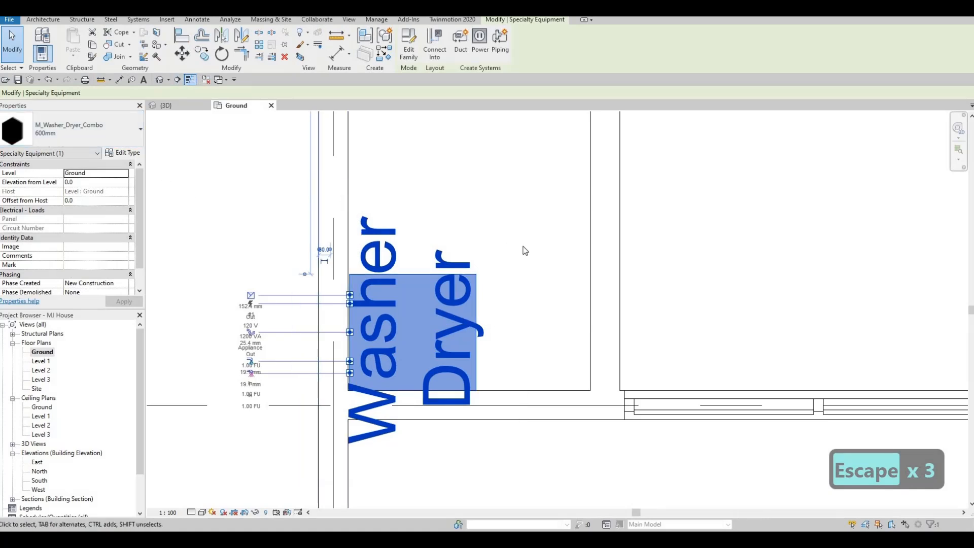
pyautogui.click(123, 152)
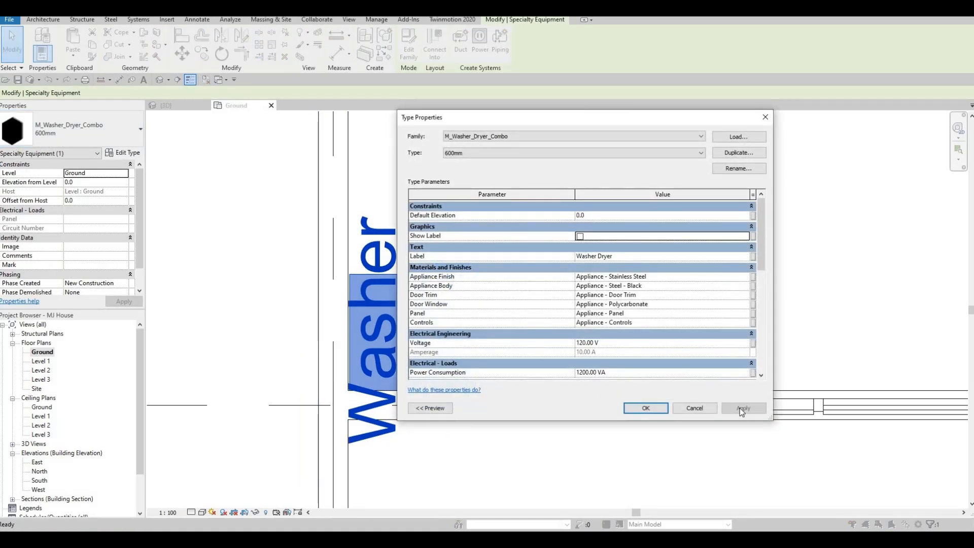
pyautogui.click(635, 407)
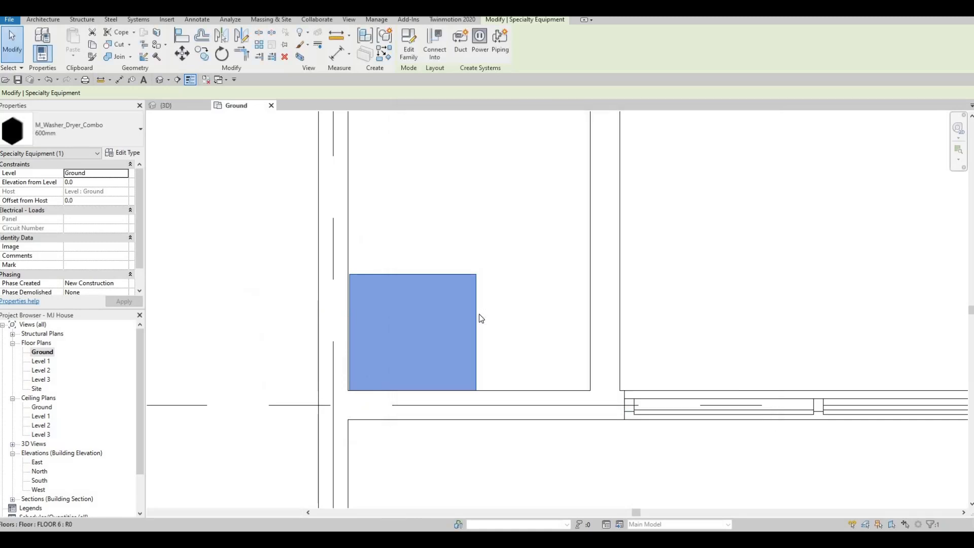
pyautogui.press('Escape')
pyautogui.press('Escape')
# Align the washer-dryer with the inner faces of the two walls that meet at its corner
pyautogui.press('a')
pyautogui.press('l')
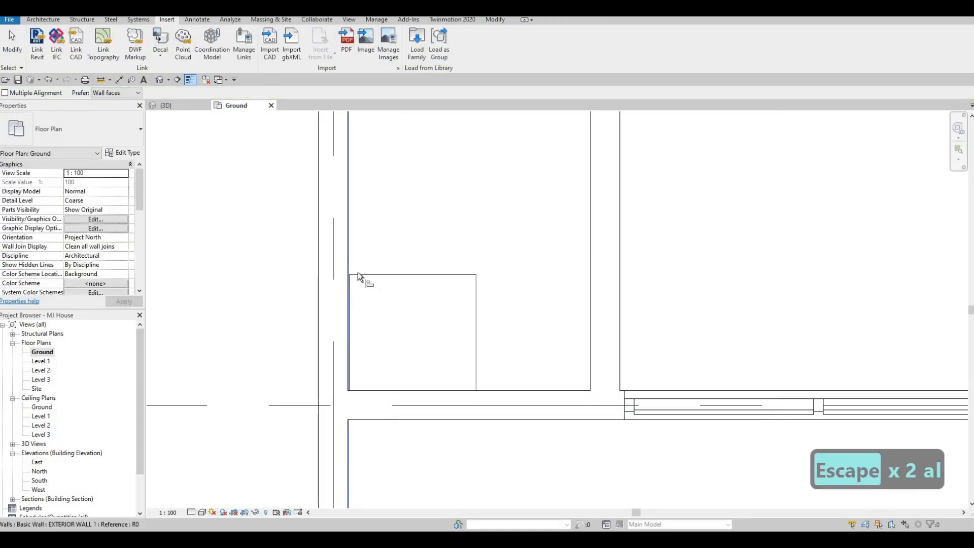
pyautogui.click(353, 287)
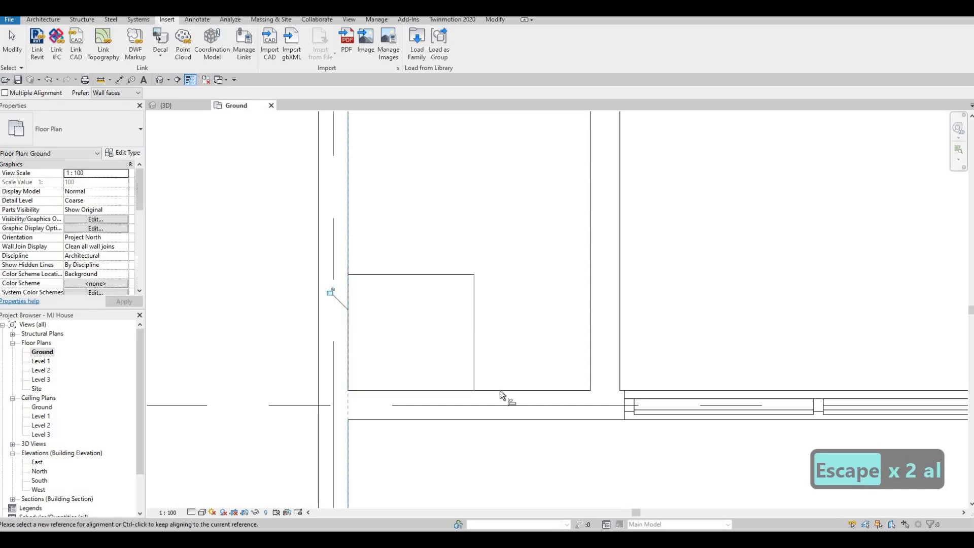
pyautogui.press('Tab')
pyautogui.press('Tab')
pyautogui.press('Tab')
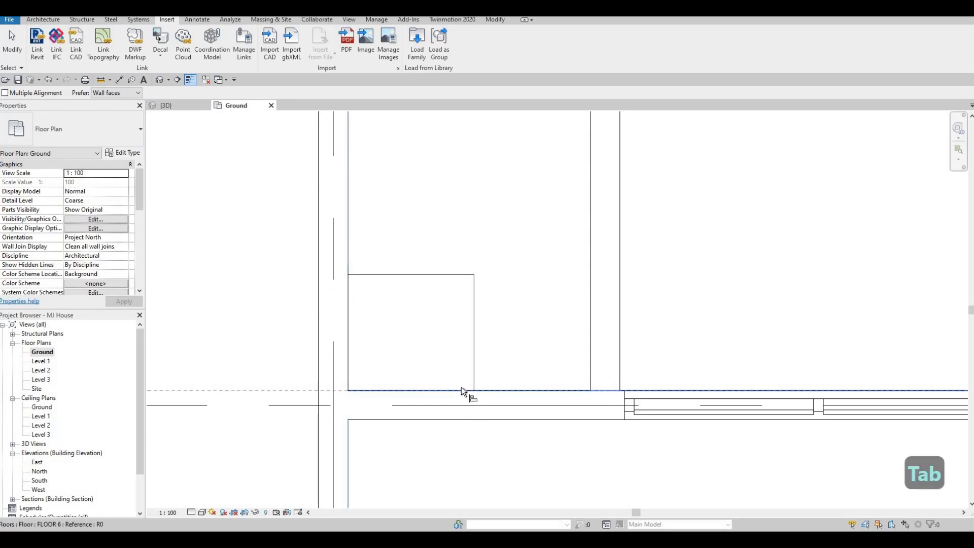
pyautogui.press('Tab')
pyautogui.press('Tab')
pyautogui.press('Tab')
pyautogui.press('Tab')
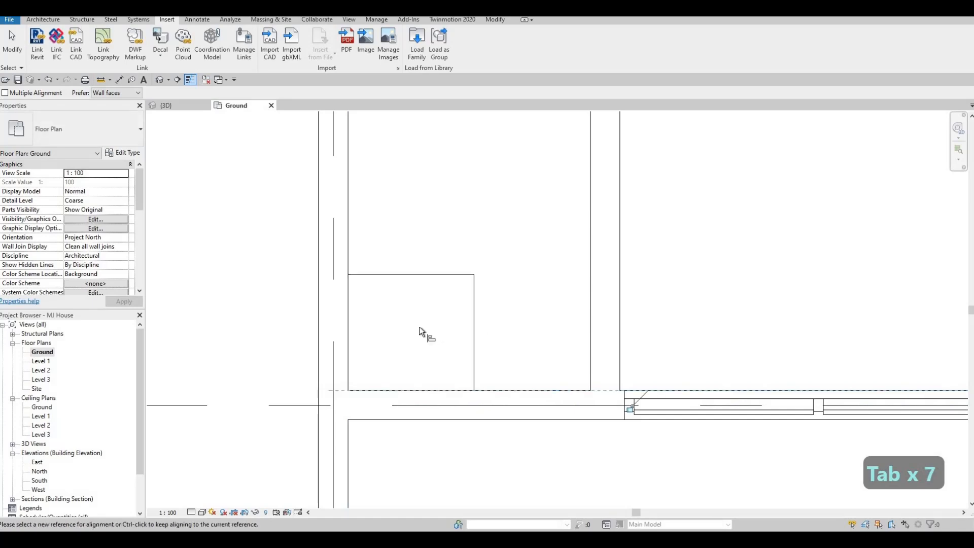
pyautogui.press('Escape')
pyautogui.scroll(-3, 398, 336)
pyautogui.press('Escape')
# Open Section 2 from its section marker on the ground floor plan
pyautogui.scroll(1, 374, 327)
pyautogui.moveTo(388, 351); pyautogui.dragTo(248, 362, button='middle')
pyautogui.scroll(-2, 373, 327)
pyautogui.scroll(-2, 363, 328)
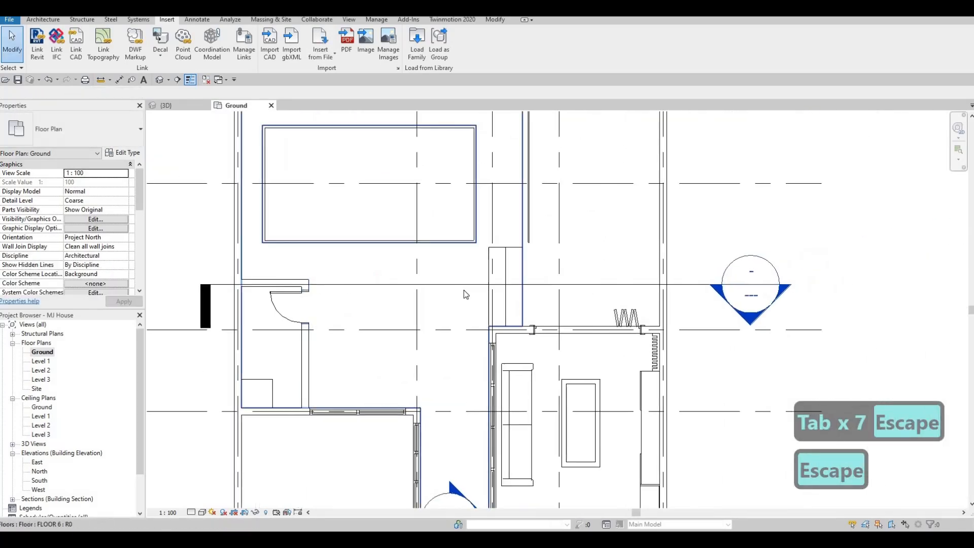
pyautogui.doubleClick(746, 322)
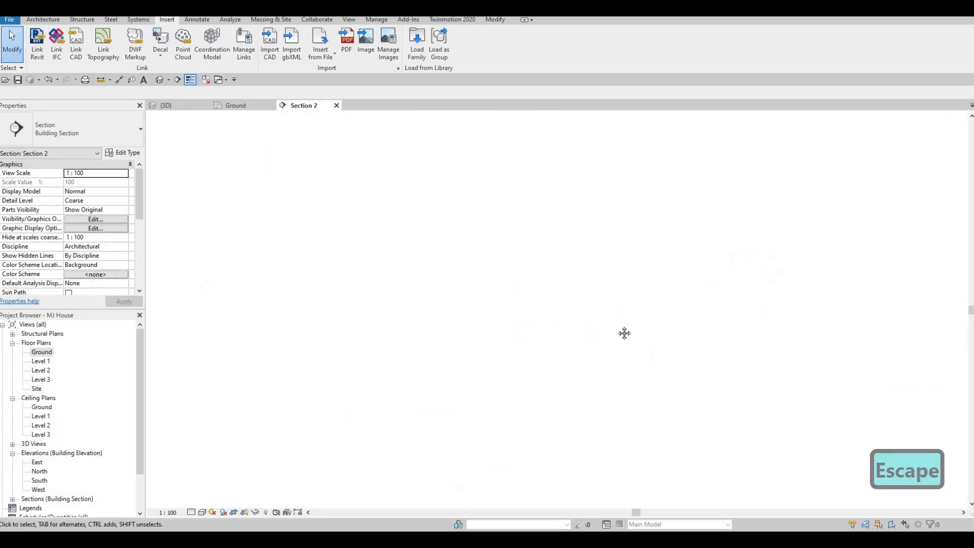
pyautogui.moveTo(512, 425); pyautogui.dragTo(512, 409, button='middle')
pyautogui.scroll(3, 511, 407)
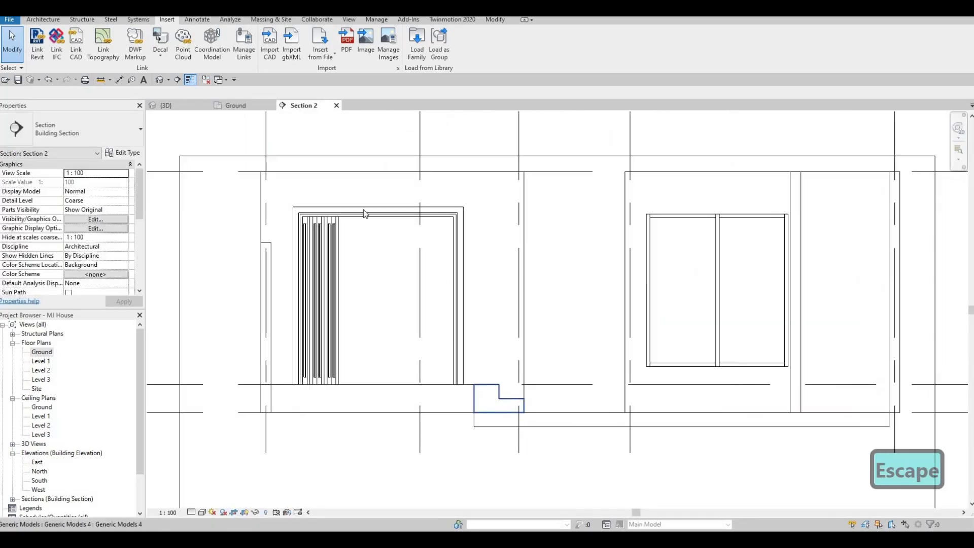
# Edit the two-step generic model in place and lower both treads, the upper one to about 140 mm below the floor level line
pyautogui.click(512, 407)
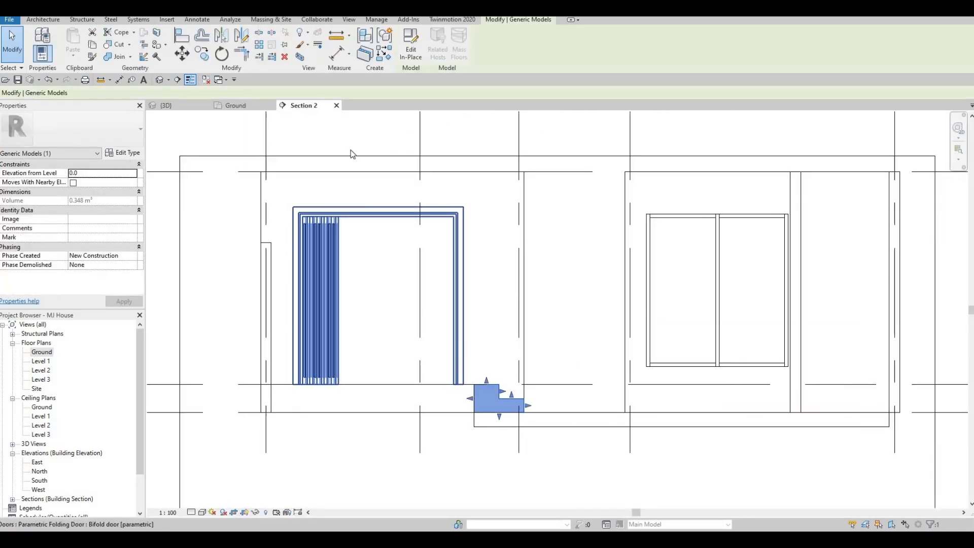
pyautogui.click(417, 57)
pyautogui.scroll(2, 510, 427)
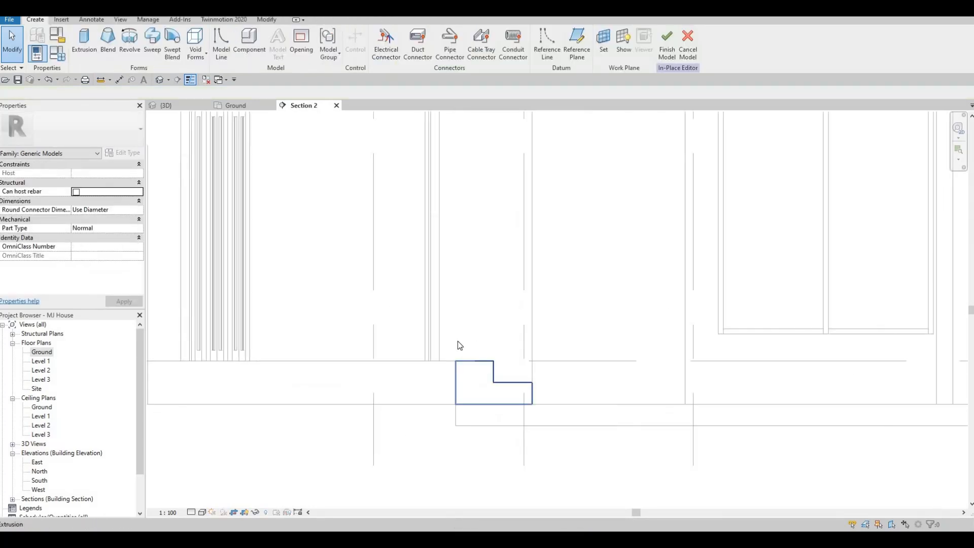
pyautogui.scroll(2, 459, 345)
pyautogui.click(450, 338)
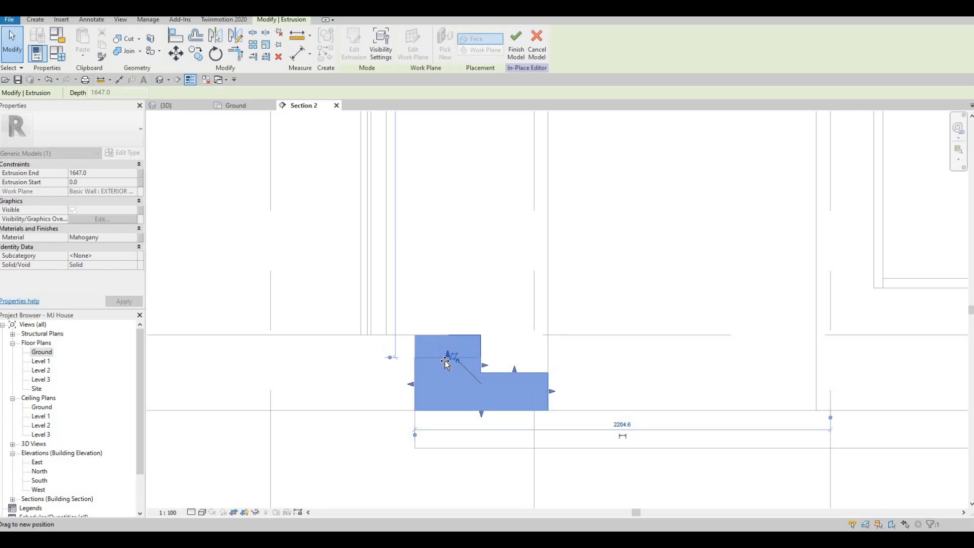
pyautogui.moveTo(514, 370); pyautogui.dragTo(527, 395)
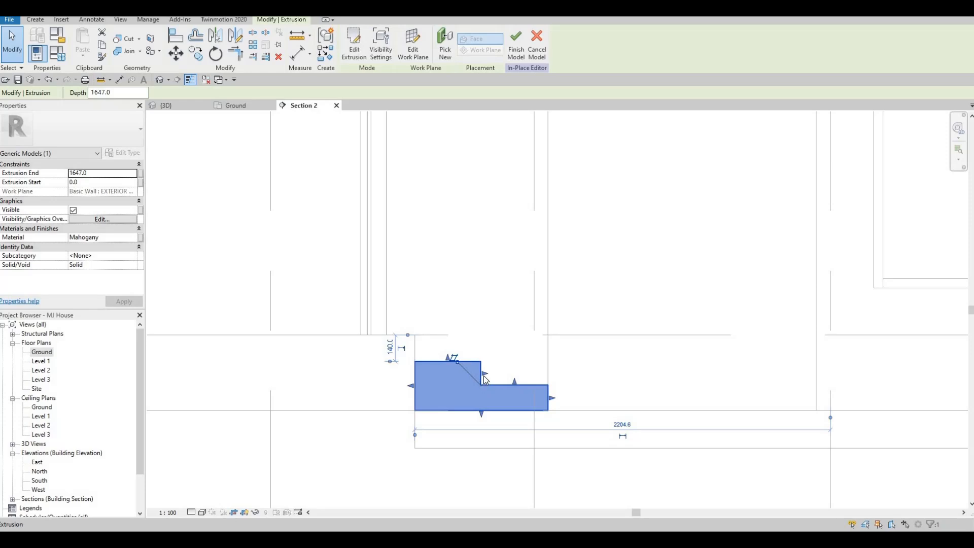
# Try to deepen the upper tread by shifting the riser between the two steps outward, and undo the shift
pyautogui.moveTo(488, 374); pyautogui.dragTo(486, 374)
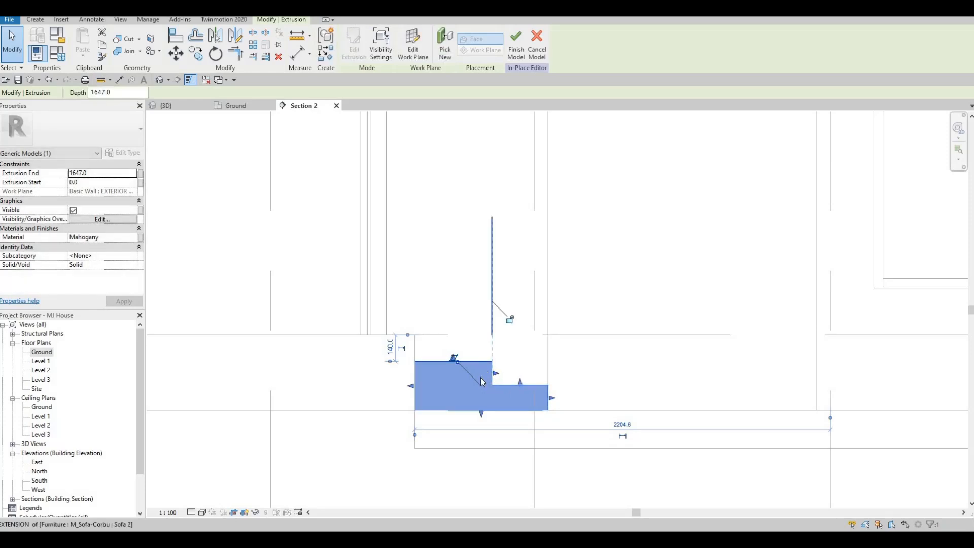
pyautogui.hotkey('ctrl', 'z')
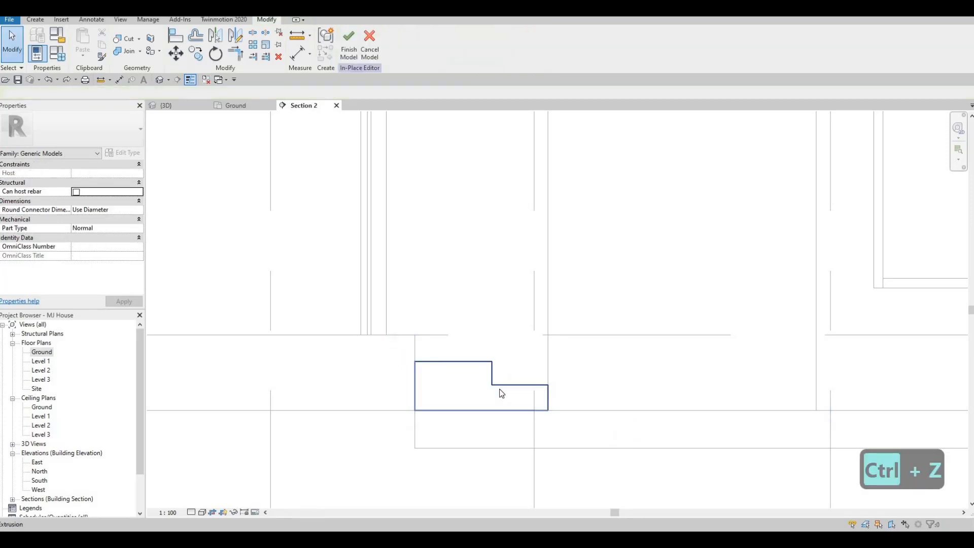
pyautogui.hotkey('ctrl', 'z')
pyautogui.press('Escape')
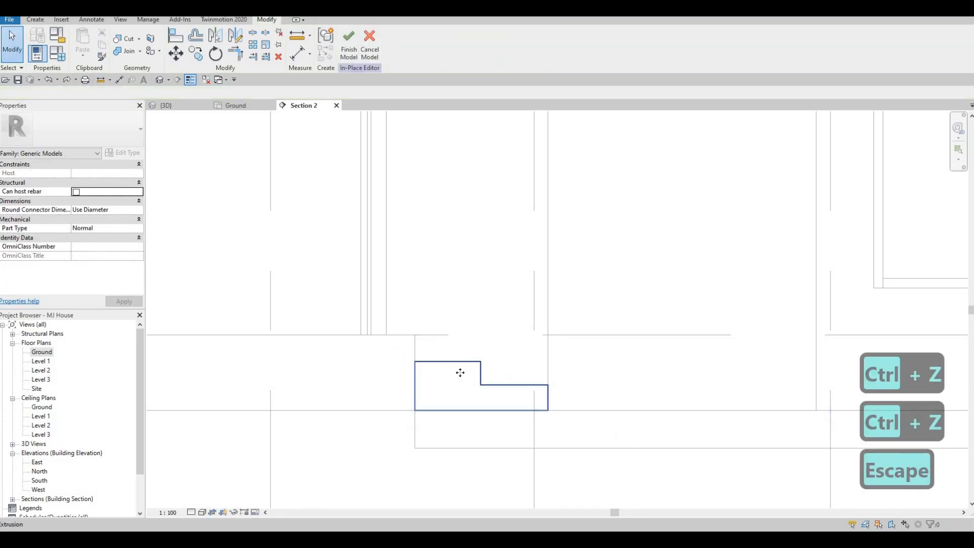
# Lower the upper tread of the steps extrusion to about 155 mm below the floor level line
pyautogui.click(460, 373)
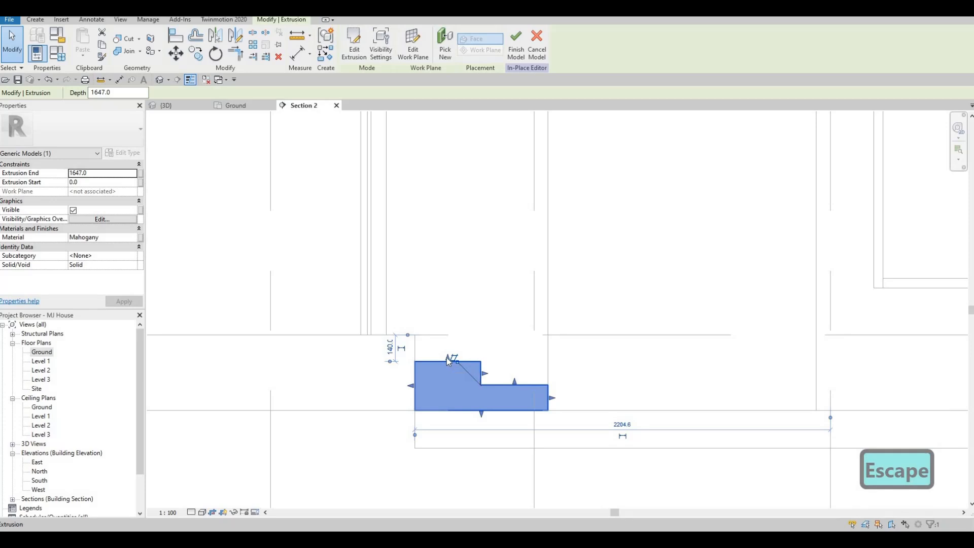
pyautogui.scroll(5, 449, 363)
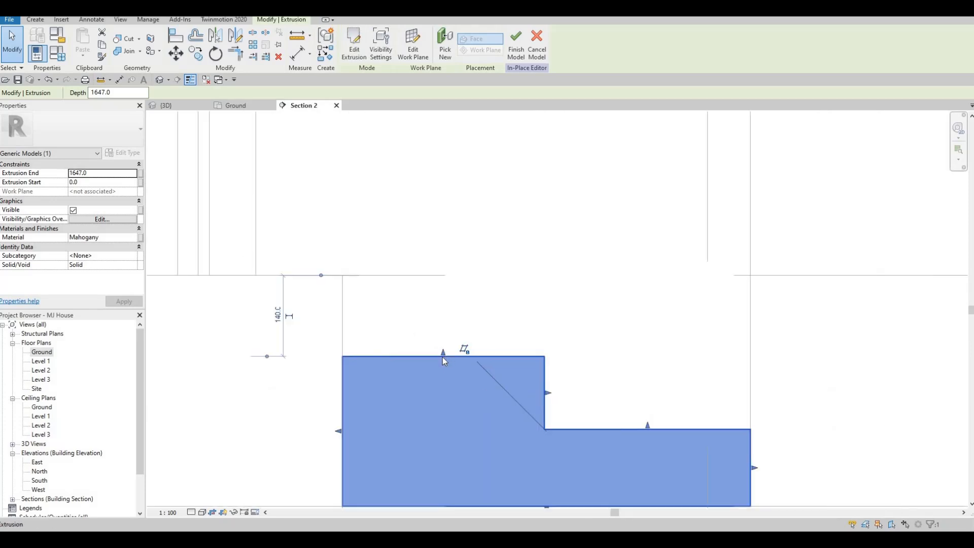
pyautogui.press('Escape')
pyautogui.click(444, 360)
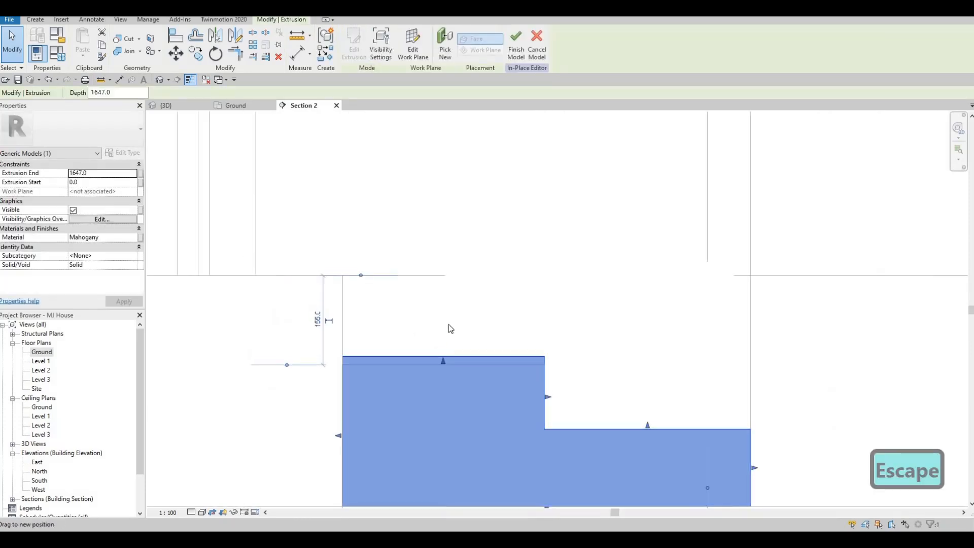
pyautogui.scroll(-3, 555, 387)
pyautogui.press('Escape')
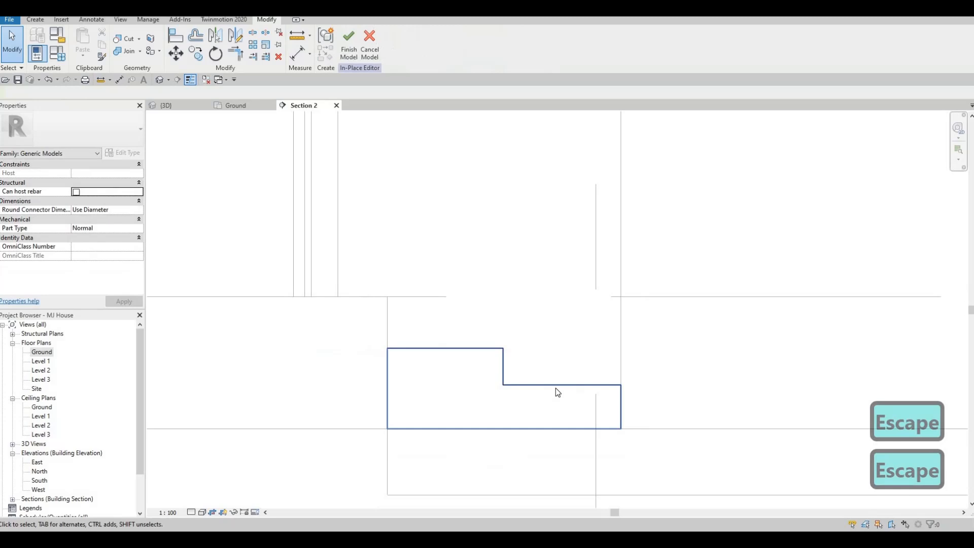
# Shift the riser between the two steps slightly outward and finish the in-place model
pyautogui.click(508, 364)
pyautogui.moveTo(507, 364); pyautogui.dragTo(512, 394)
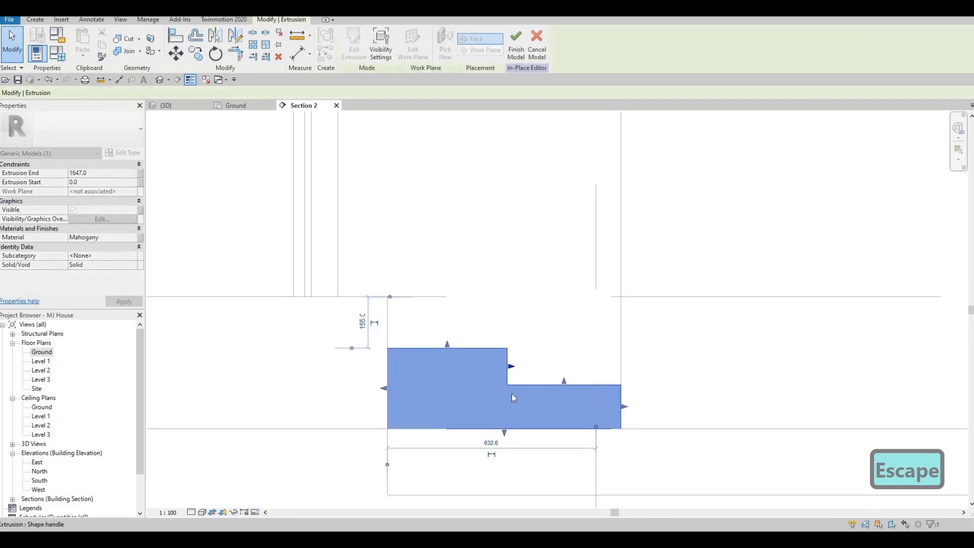
pyautogui.press('Escape')
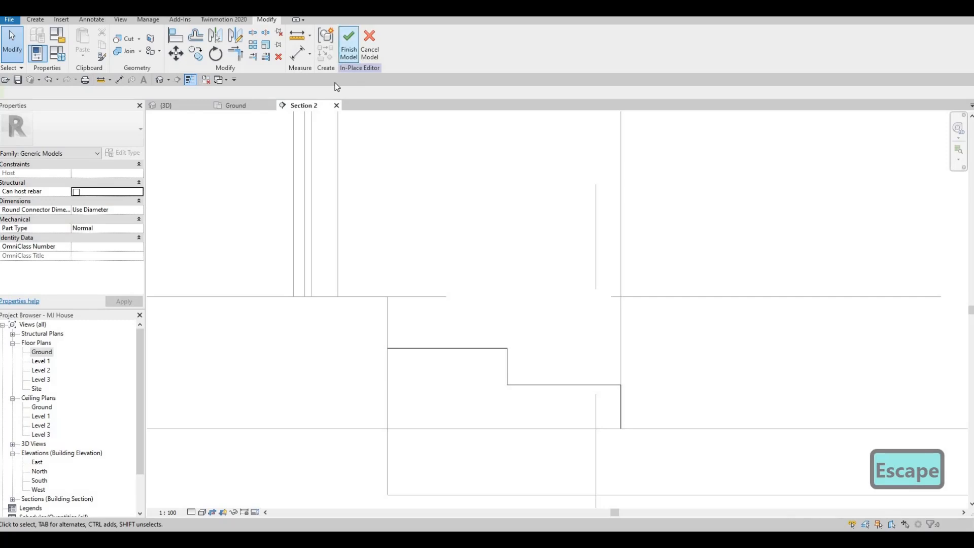
pyautogui.click(349, 46)
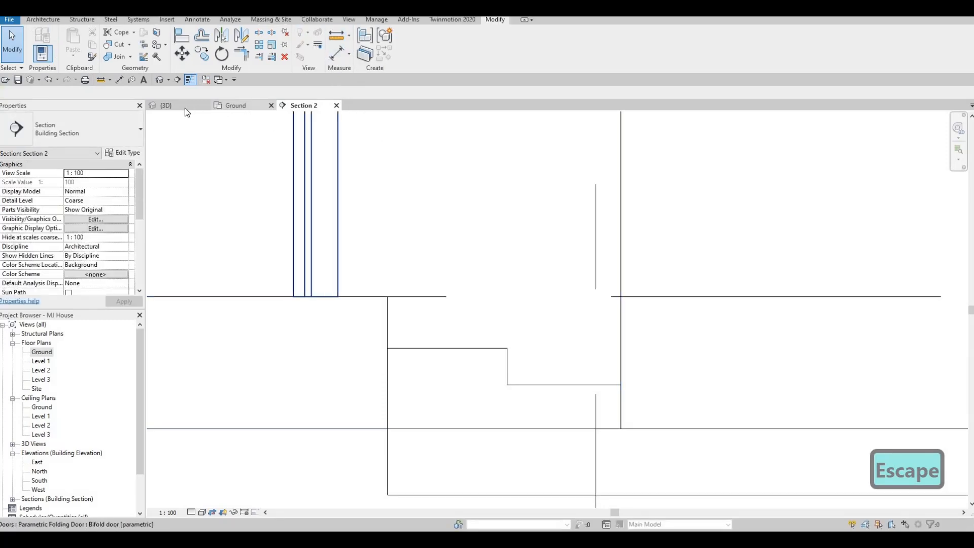
# Switch to the 3D view of the house to examine the edited steps
pyautogui.click(220, 108)
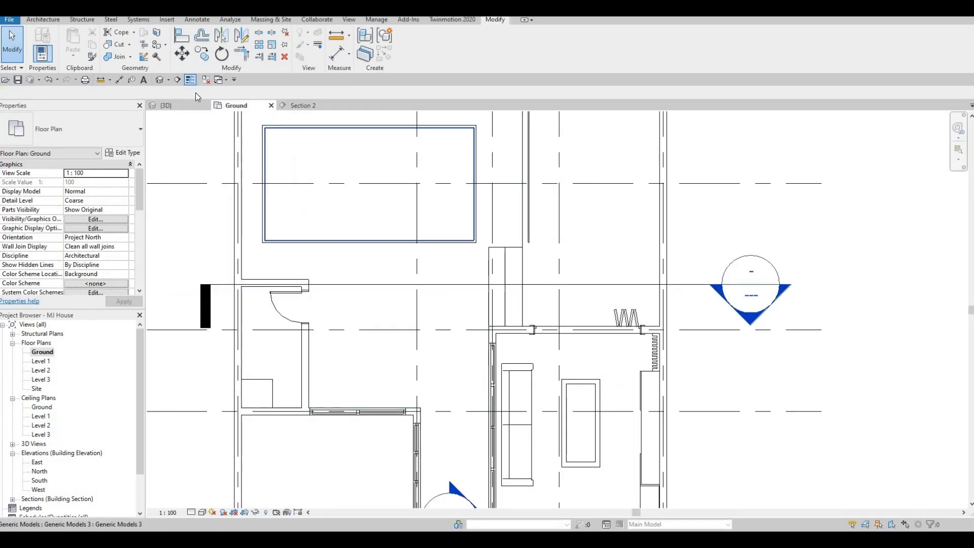
pyautogui.click(168, 105)
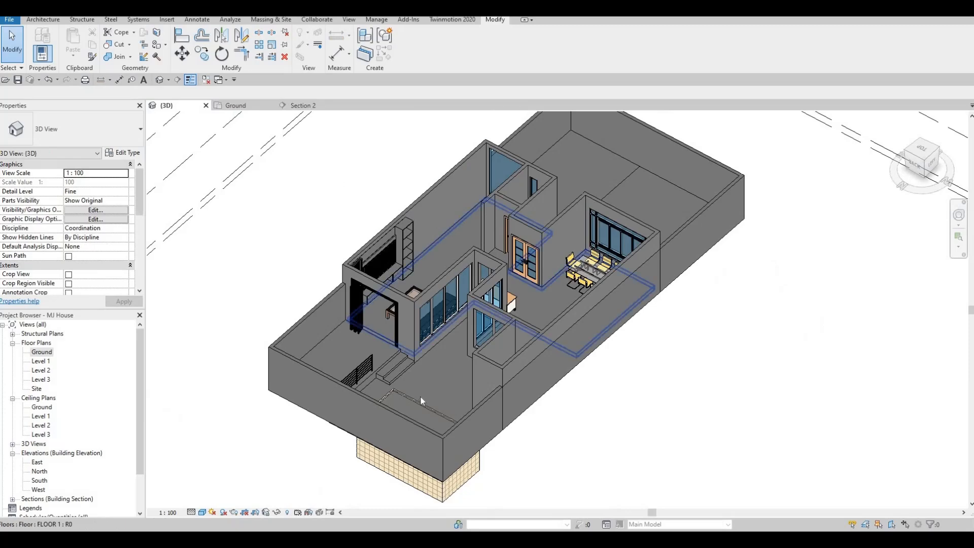
# Inspect the edited entry steps up close and from the back of the house
pyautogui.keyDown('shift'); pyautogui.moveTo(421, 395); pyautogui.dragTo(435, 389, button='middle'); pyautogui.keyUp('shift')
pyautogui.scroll(3, 399, 348)
pyautogui.scroll(3, 401, 350)
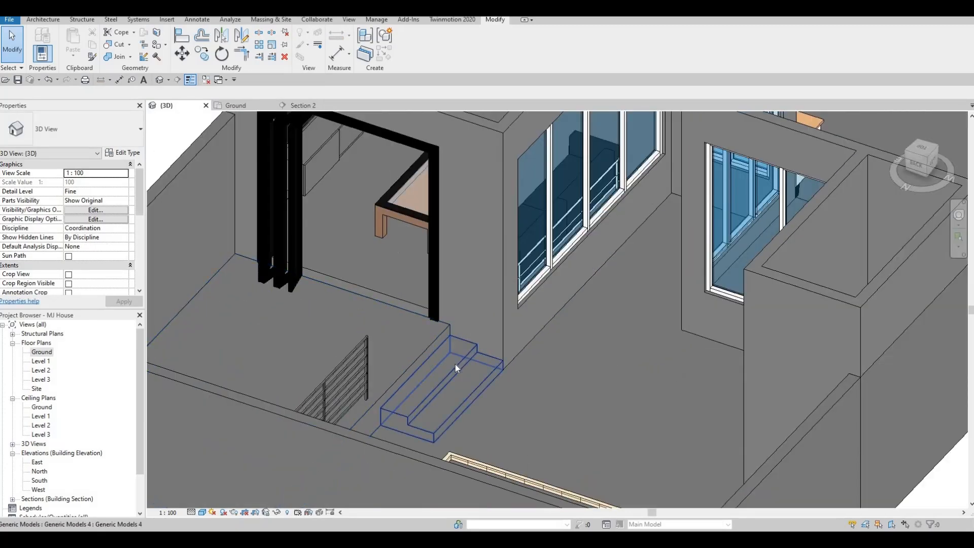
pyautogui.scroll(2, 447, 365)
pyautogui.scroll(-3, 520, 347)
pyautogui.keyDown('shift'); pyautogui.moveTo(519, 347); pyautogui.dragTo(427, 375, button='middle'); pyautogui.keyUp('shift')
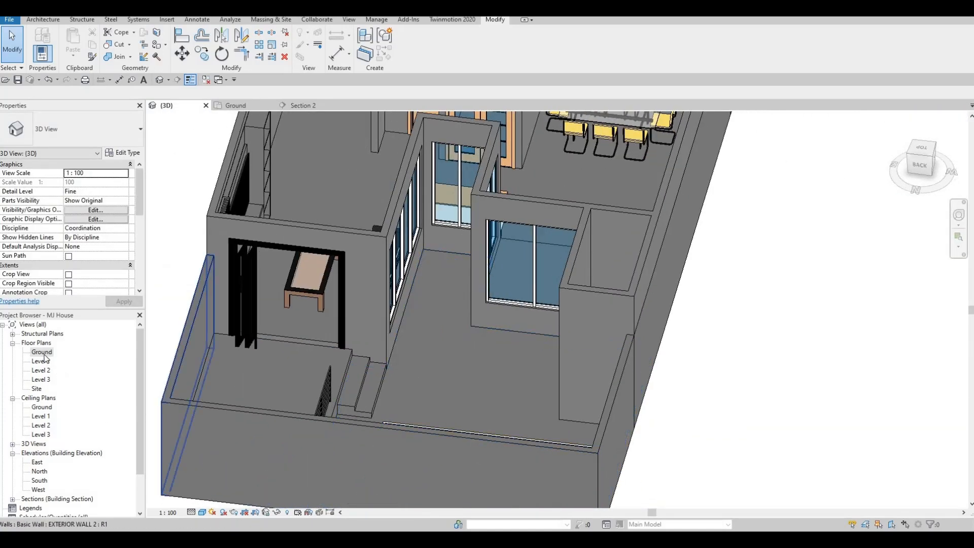
# On the Ground floor plan, shift the horizontal section line up so that it cuts through the pool
pyautogui.hotkey('ctrl', 'Tab')
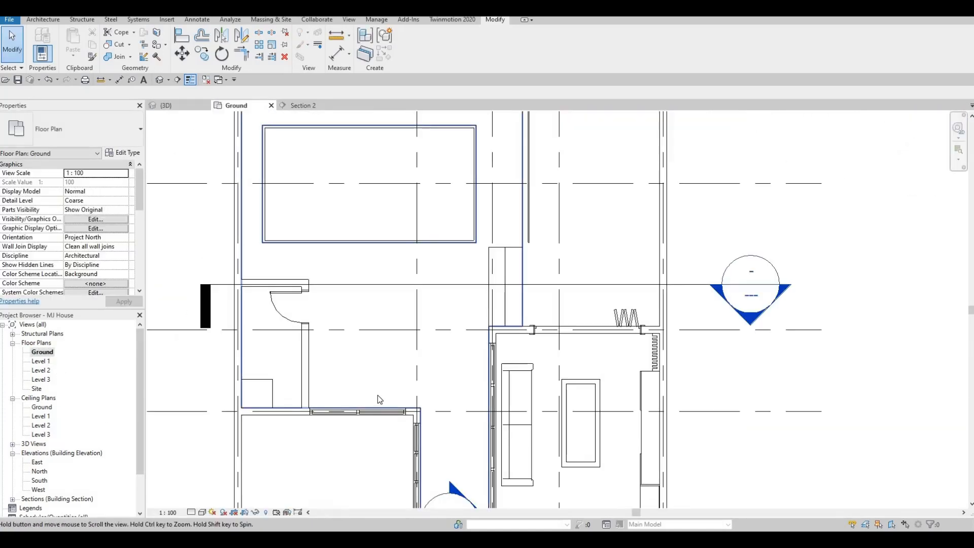
pyautogui.scroll(-2, 377, 394)
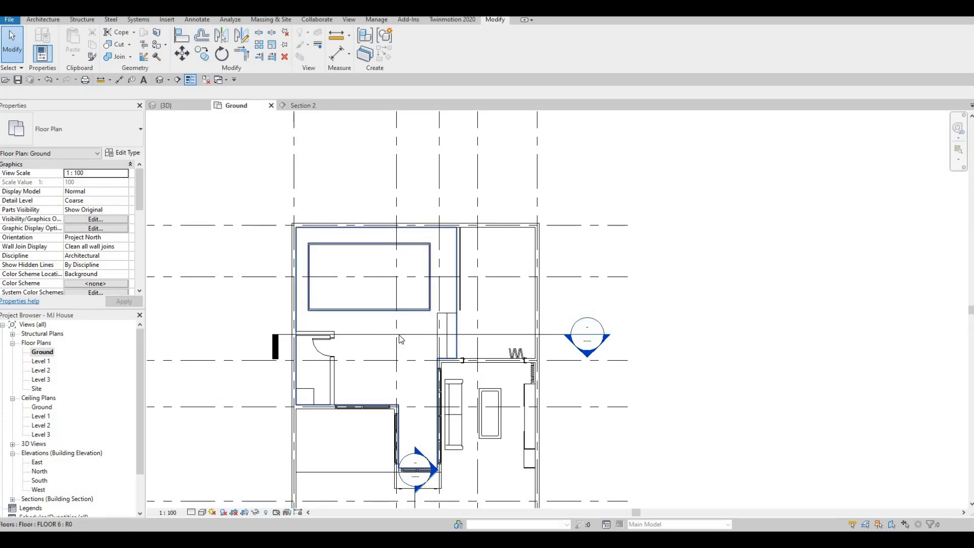
pyautogui.moveTo(405, 334); pyautogui.dragTo(398, 272)
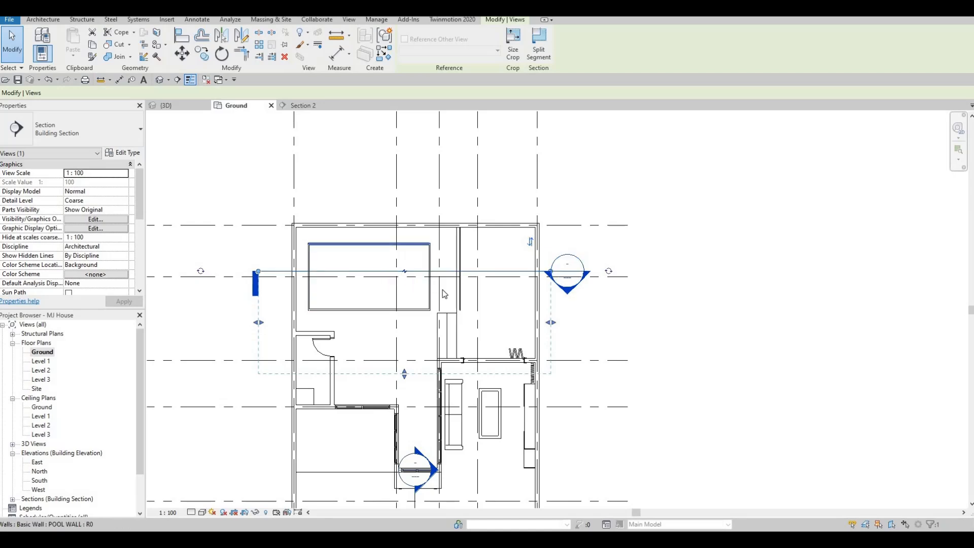
pyautogui.scroll(5, 439, 257)
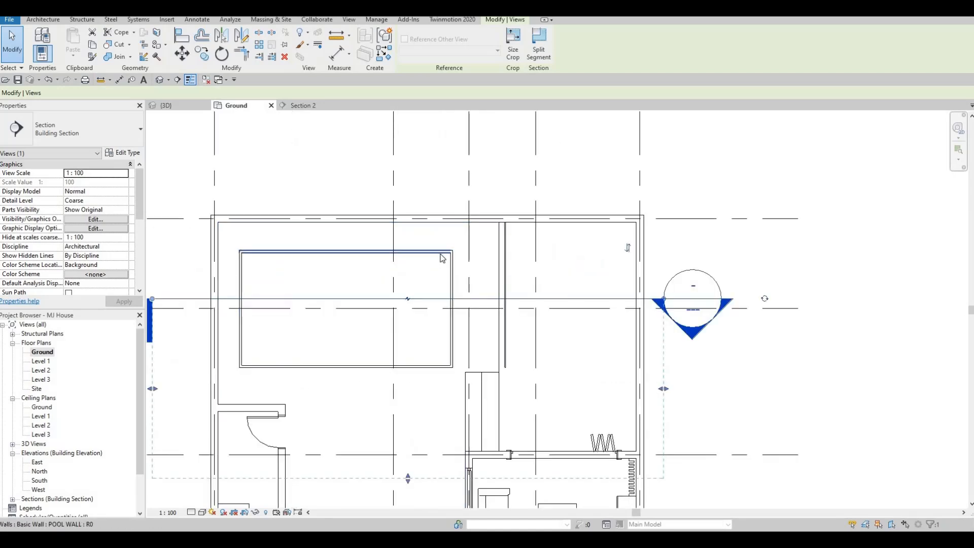
pyautogui.press('Escape')
# Look up the structure layer's material in the POOL WALL type and copy its name, leaving the type as is
pyautogui.scroll(2, 450, 260)
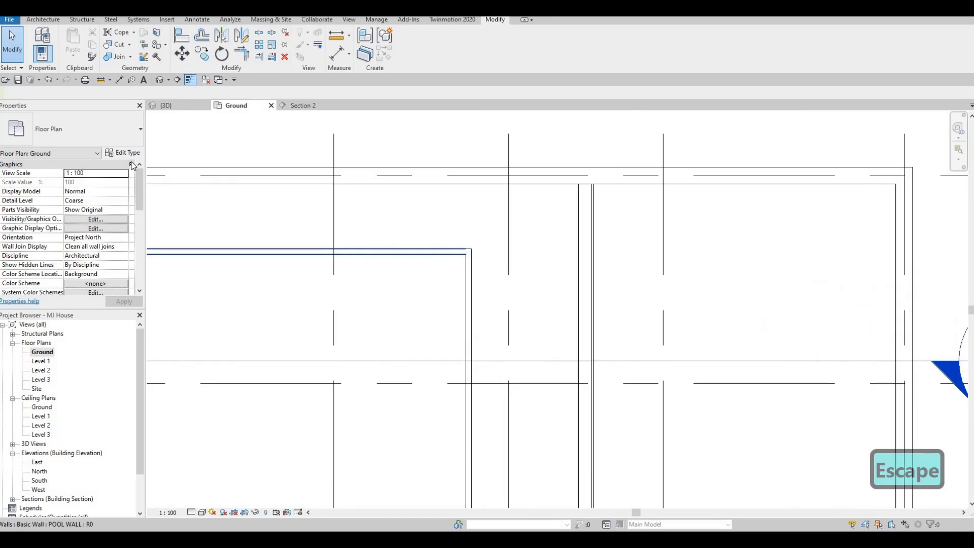
pyautogui.click(447, 256)
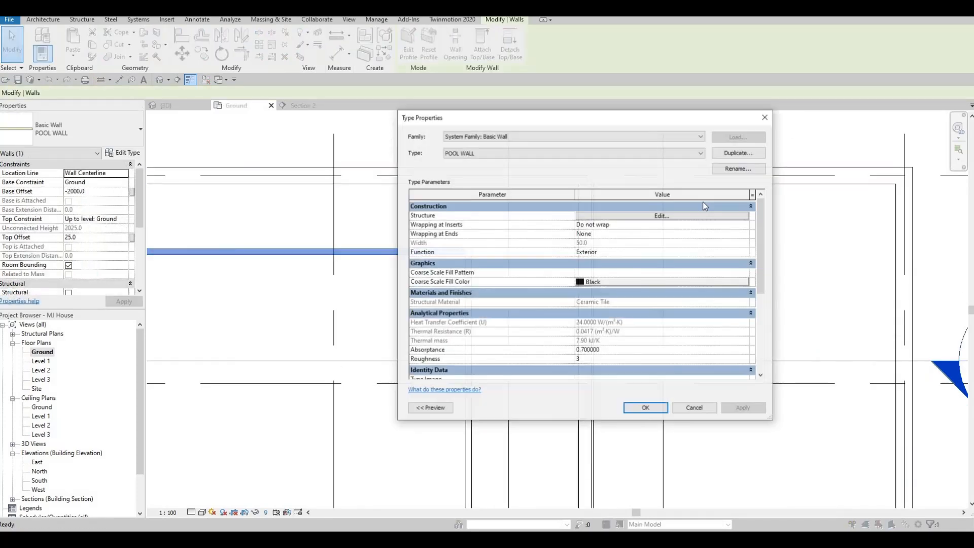
pyautogui.click(584, 216)
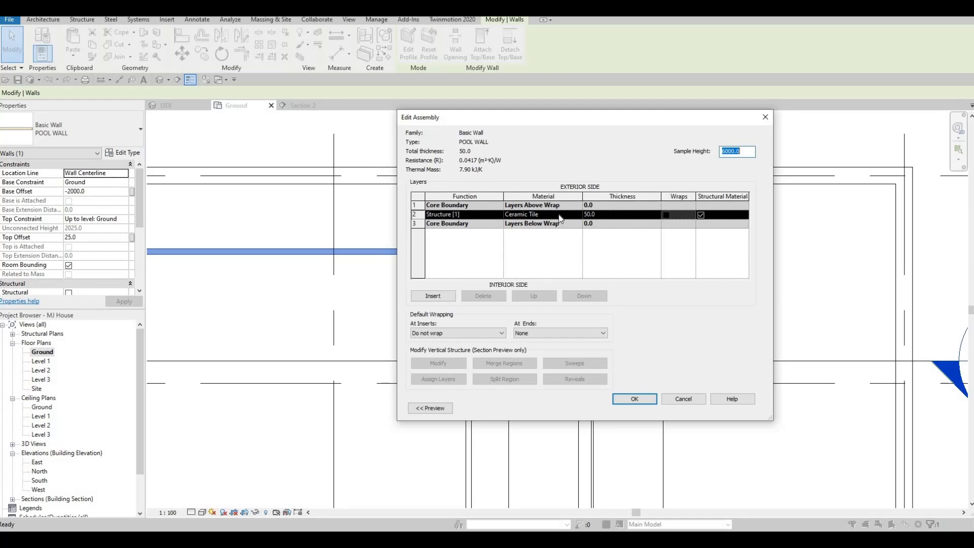
pyautogui.click(559, 216)
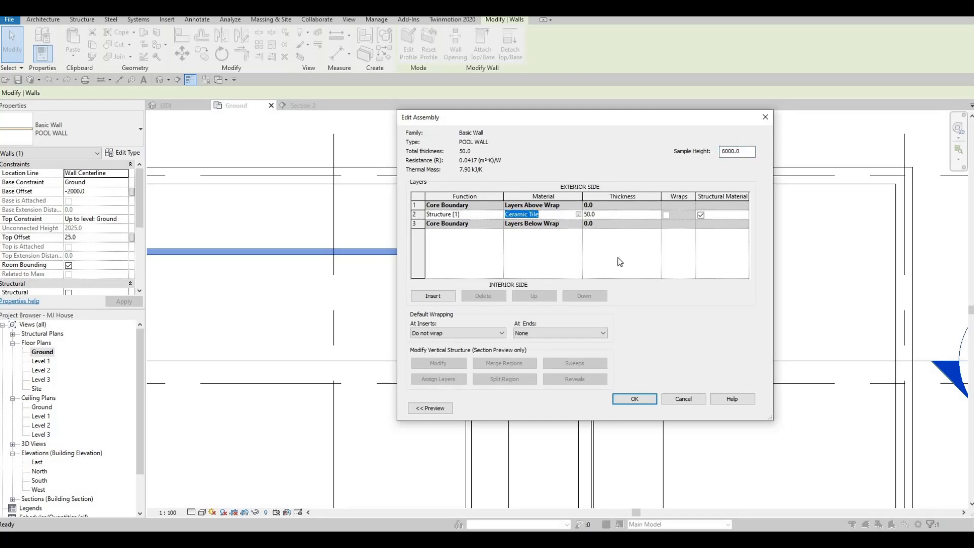
pyautogui.hotkey('ctrl', 'c')
pyautogui.press('Escape')
pyautogui.press('Escape')
pyautogui.press('Escape')
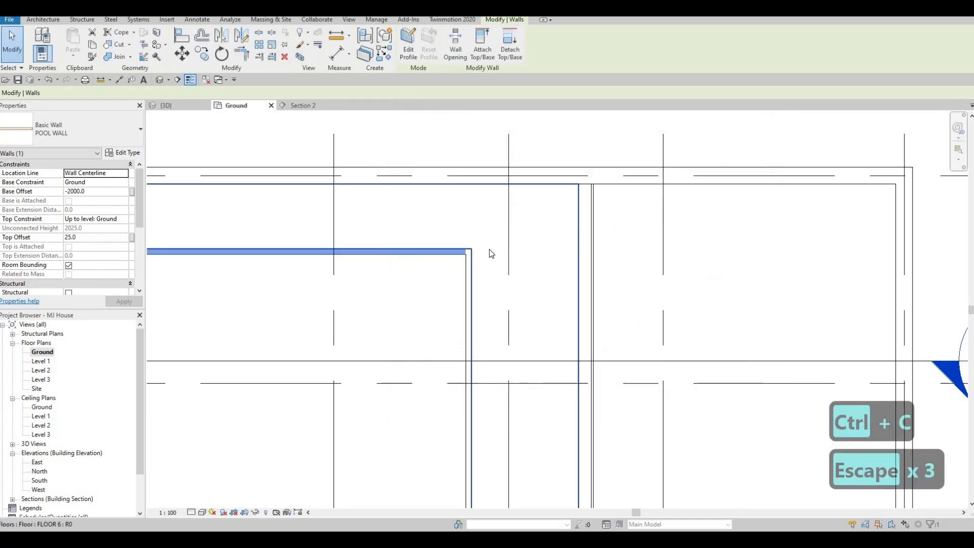
# Deselect the pool wall and open Section 2 from its section marker to show the whole pool
pyautogui.scroll(-4, 468, 223)
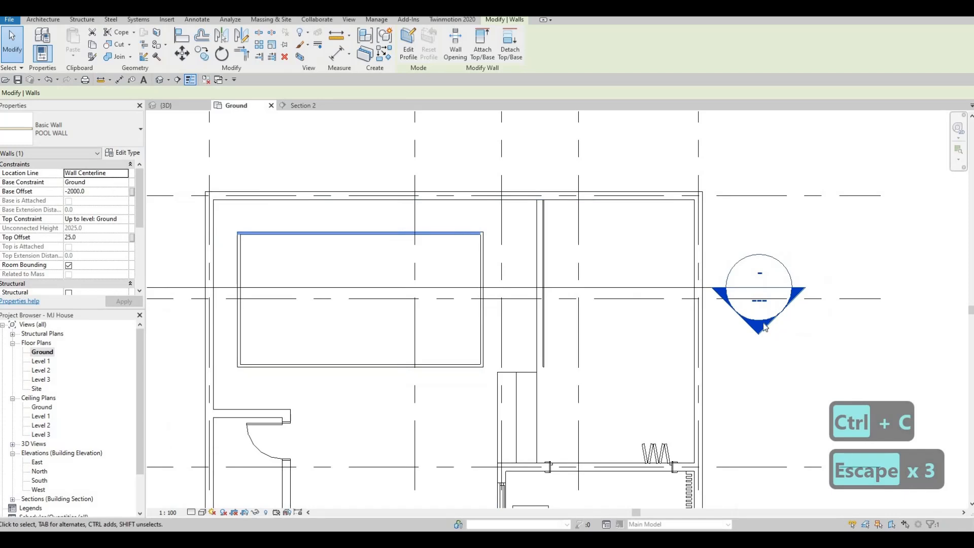
pyautogui.press('Escape')
pyautogui.doubleClick(764, 329)
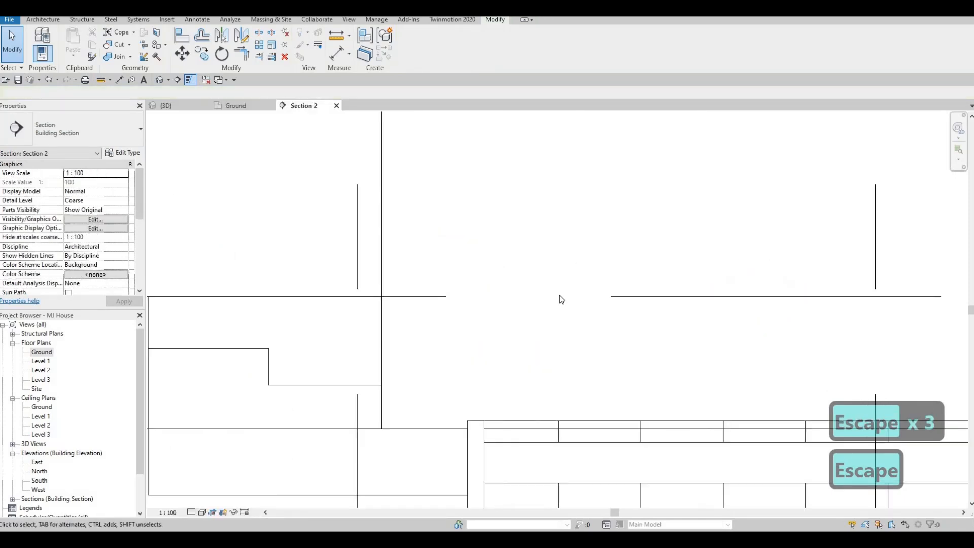
pyautogui.scroll(-5, 456, 274)
pyautogui.press('Escape')
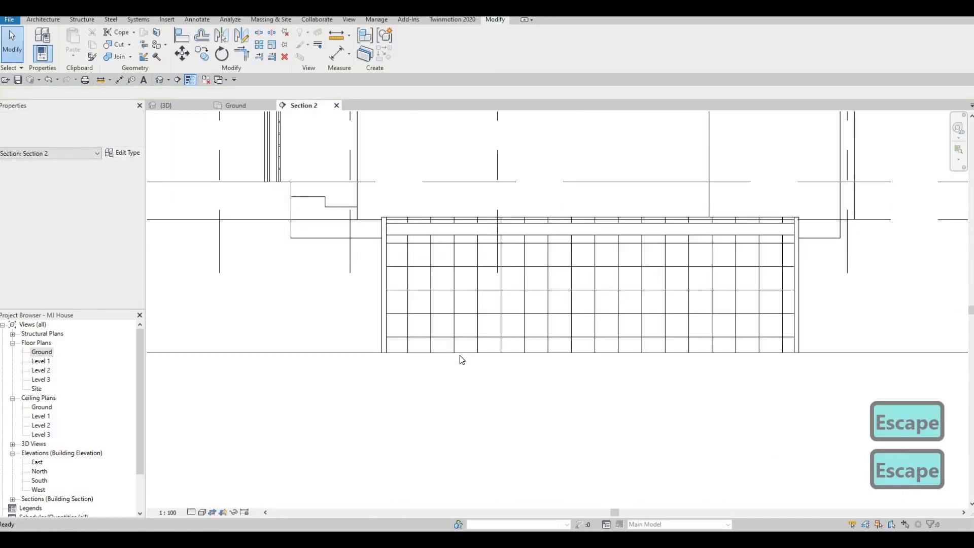
pyautogui.press('Escape')
# Select the connected chain of three pool walls in the section and set their base offset to -1000
pyautogui.click(382, 335)
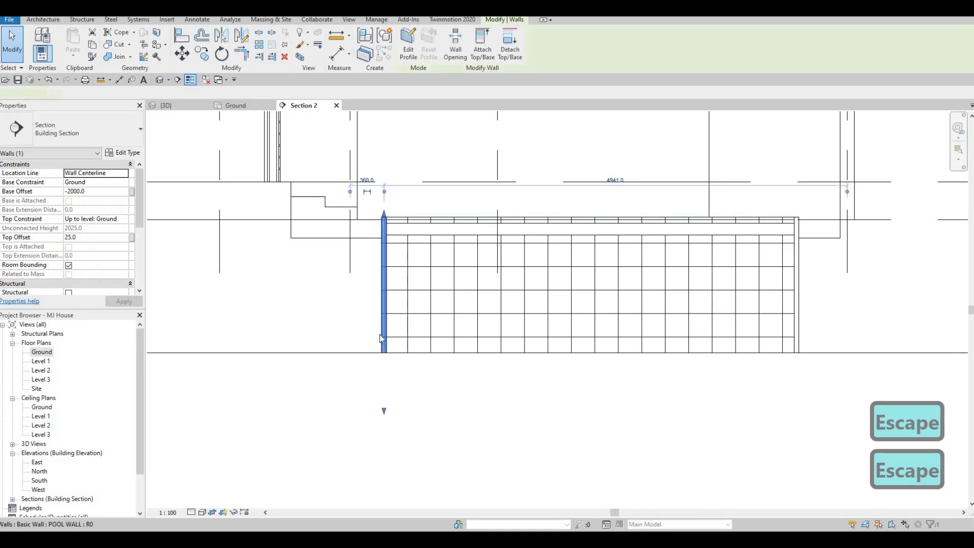
pyautogui.press('Tab')
pyautogui.click(391, 278)
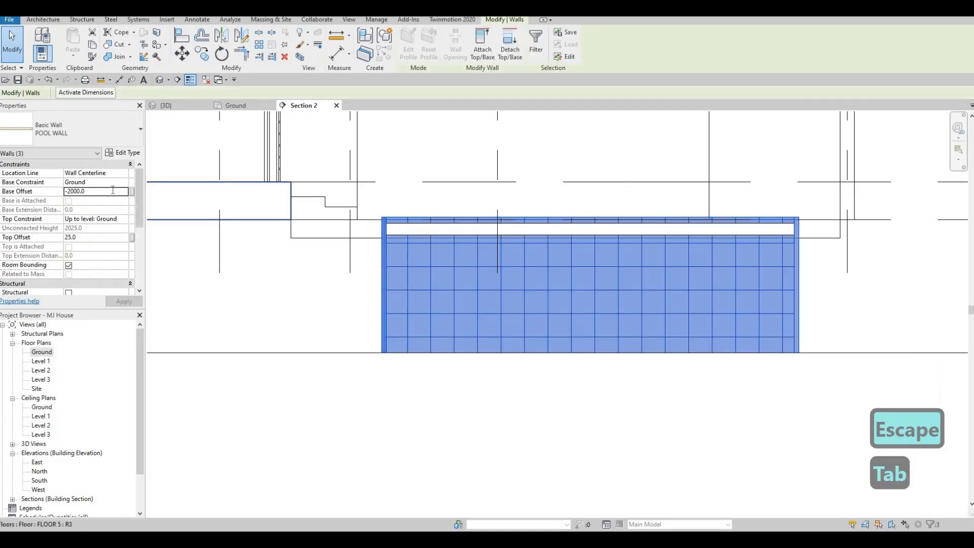
pyautogui.click(113, 190)
pyautogui.write('-10')
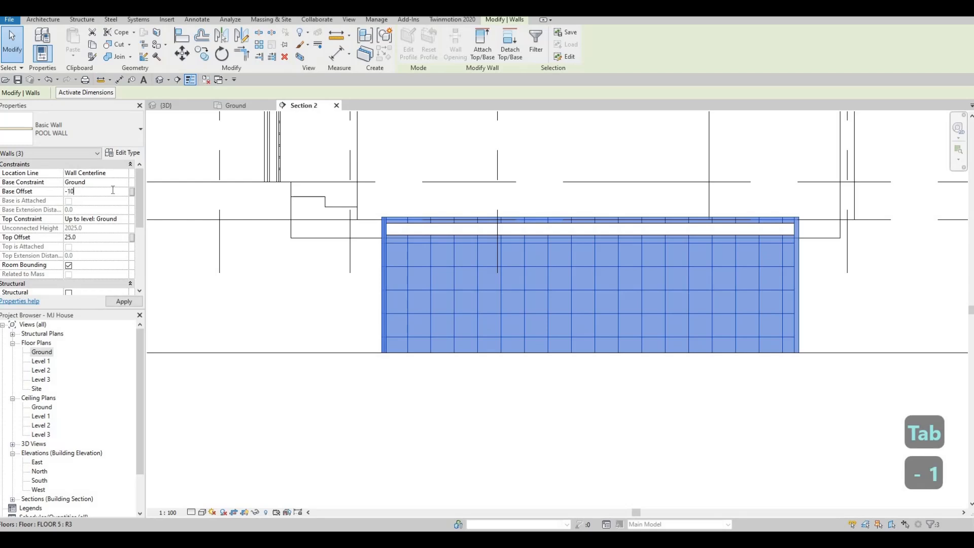
pyautogui.write('00')
pyautogui.press('Return')
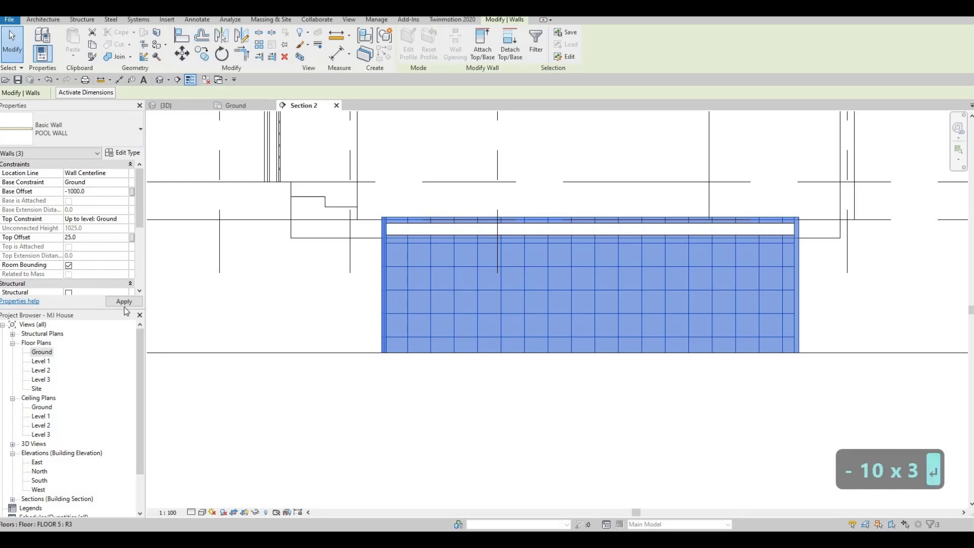
pyautogui.press('Escape')
pyautogui.press('Escape')
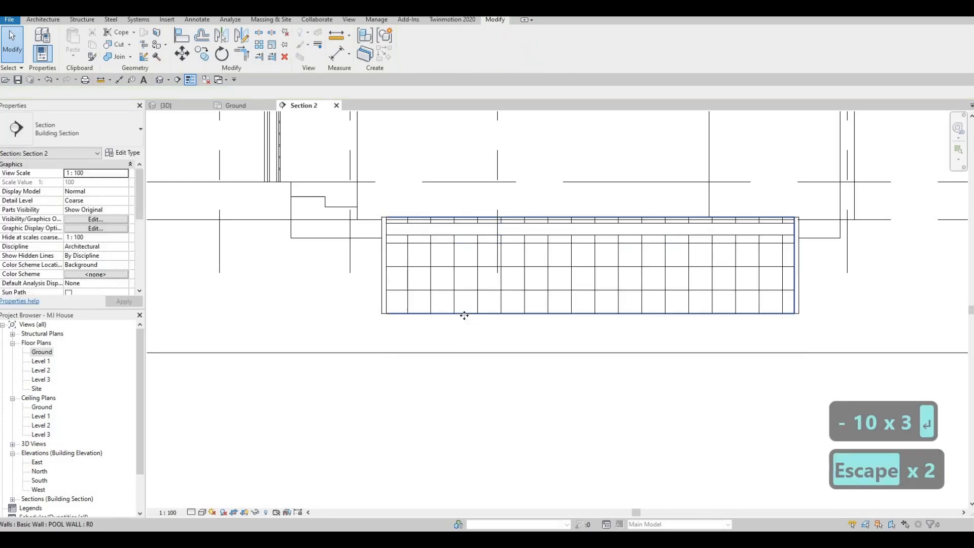
pyautogui.click(464, 314)
pyautogui.press('Escape')
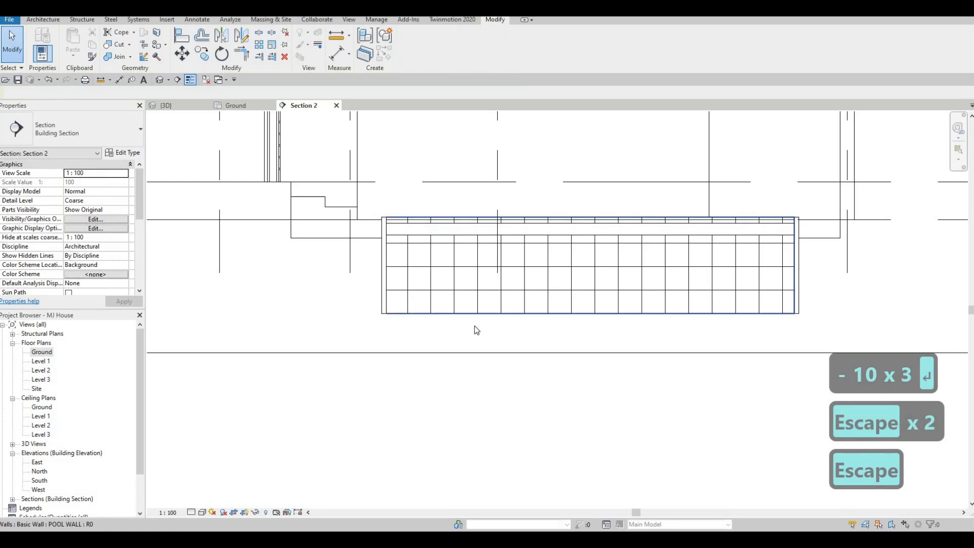
# Raise the top face of the in-place model's upper band inside the pool to the Ground level line
pyautogui.scroll(-3, 477, 321)
pyautogui.scroll(2, 447, 279)
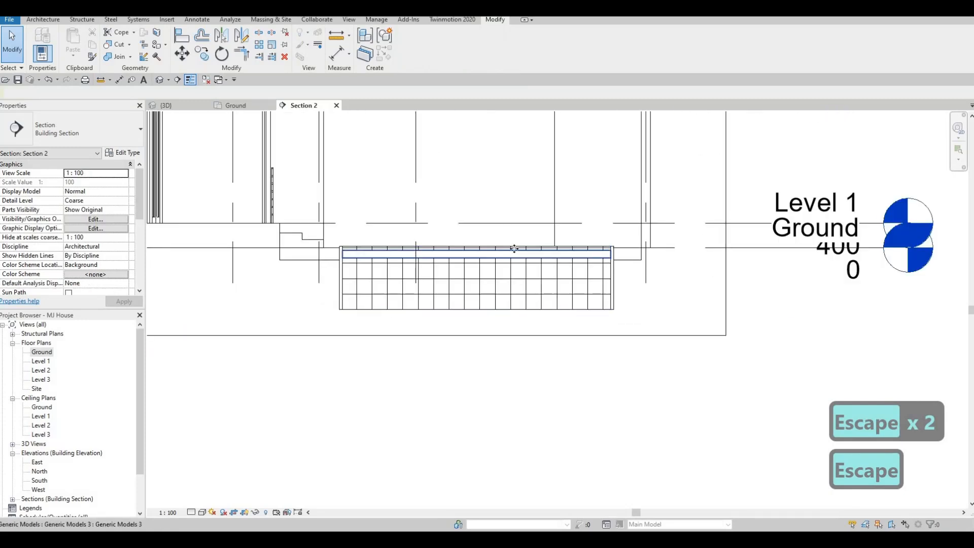
pyautogui.click(449, 249)
pyautogui.scroll(1, 438, 252)
pyautogui.scroll(2, 458, 248)
pyautogui.moveTo(458, 248); pyautogui.dragTo(430, 249, button='middle')
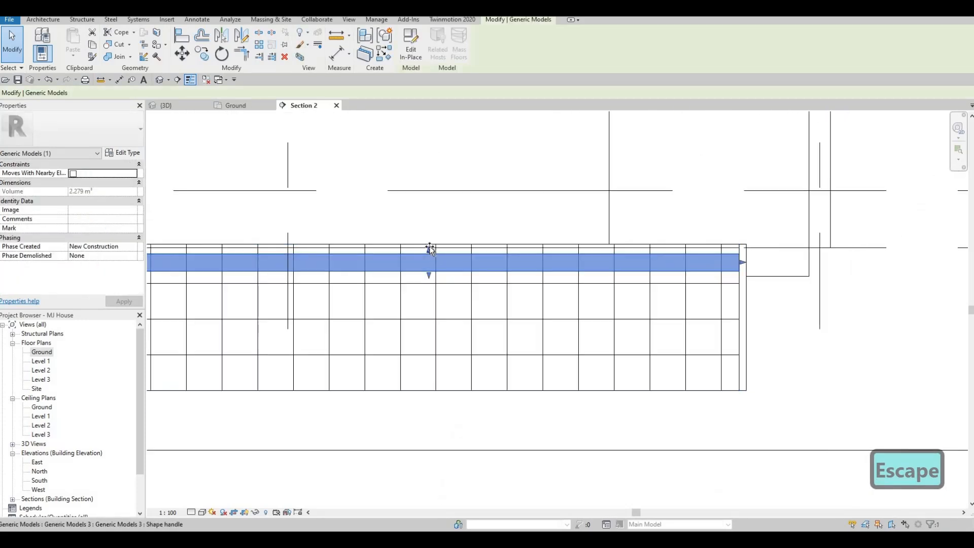
pyautogui.moveTo(430, 249); pyautogui.dragTo(429, 246)
pyautogui.press('Escape')
pyautogui.press('Escape')
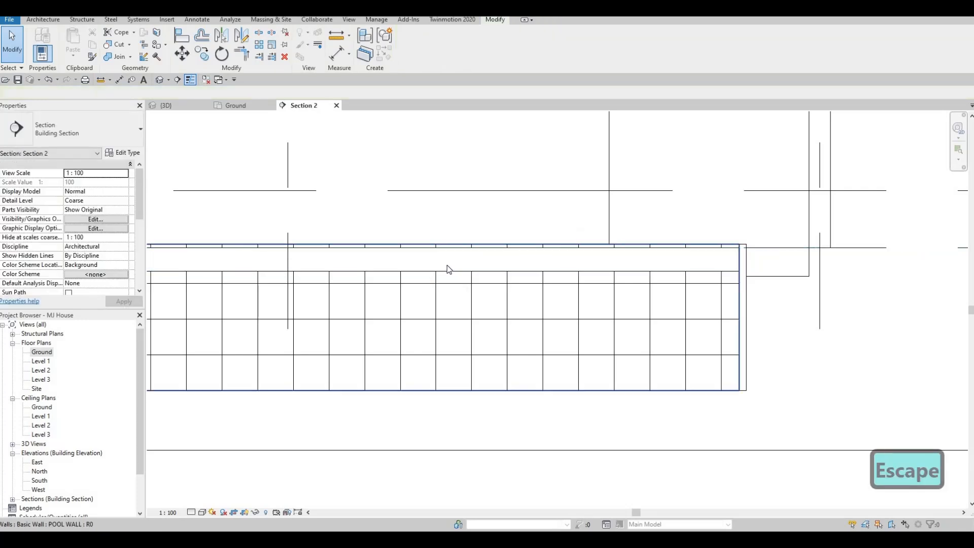
pyautogui.click(427, 278)
pyautogui.scroll(-3, 424, 284)
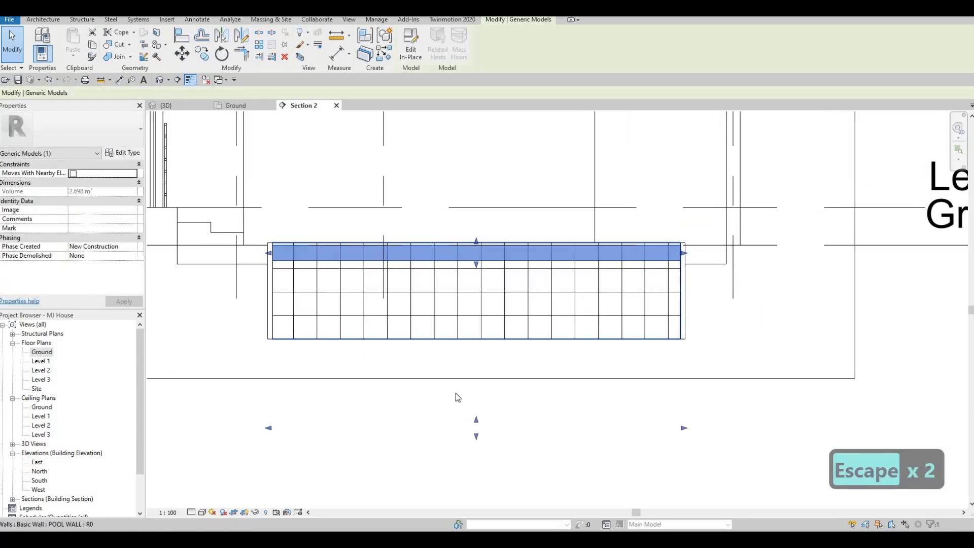
pyautogui.press('Escape')
pyautogui.scroll(-2, 420, 341)
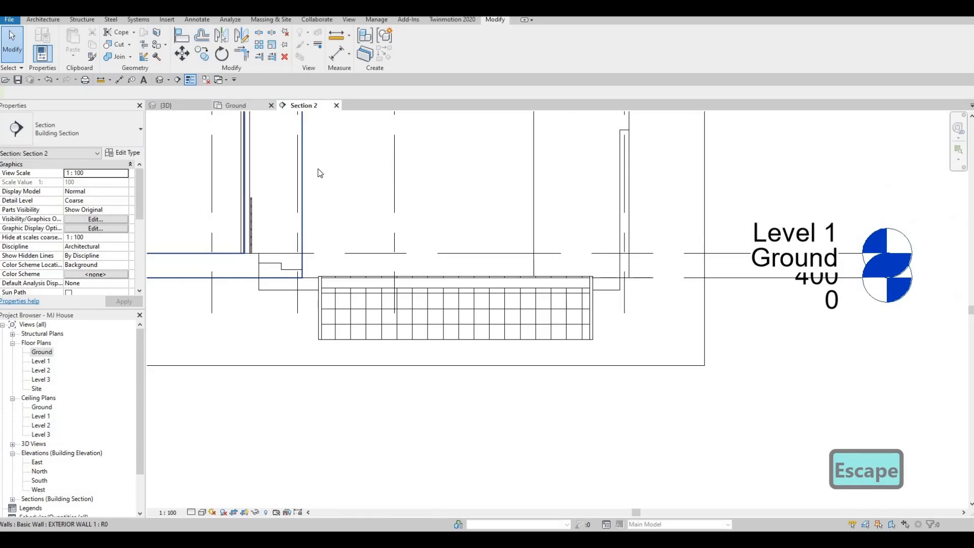
# Set the remaining deep pool wall's base offset to -1000 in the 3D view and check the pool in Section 2
pyautogui.click(238, 105)
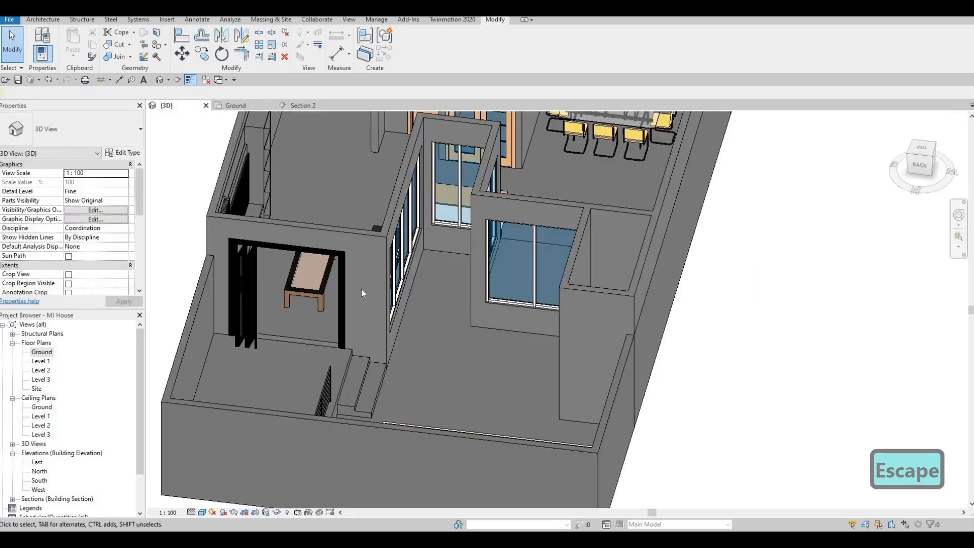
pyautogui.keyDown('shift'); pyautogui.moveTo(361, 289); pyautogui.dragTo(654, 224, button='middle'); pyautogui.keyUp('shift')
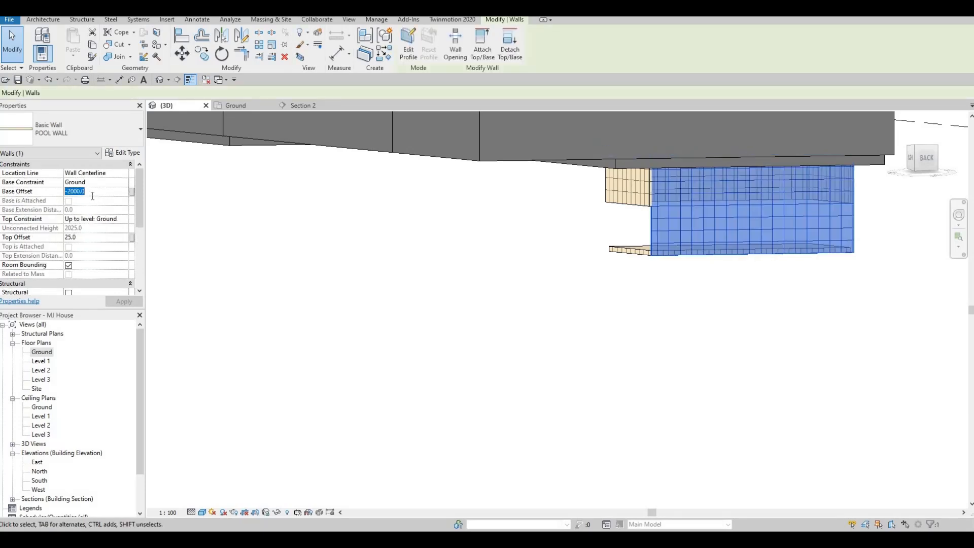
pyautogui.click(92, 196)
pyautogui.write('-100')
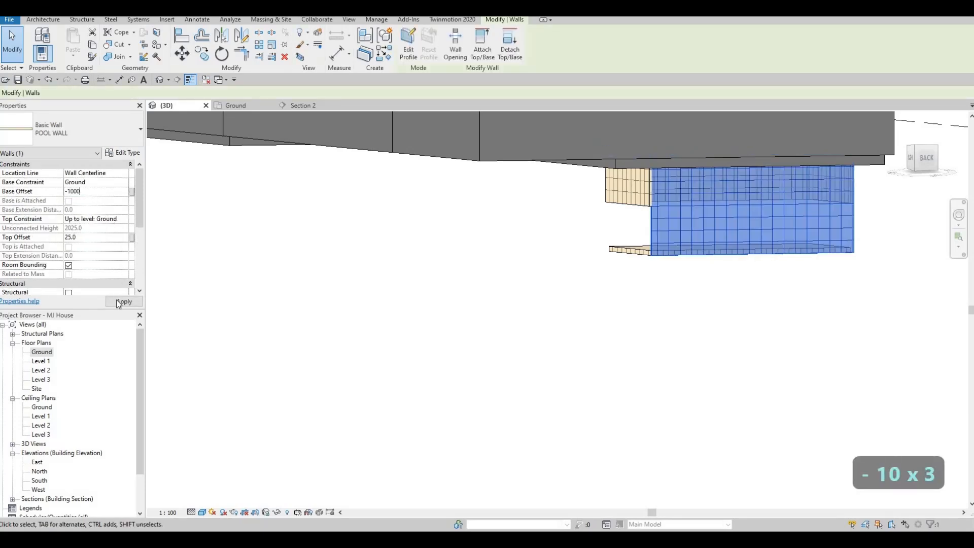
pyautogui.click(308, 108)
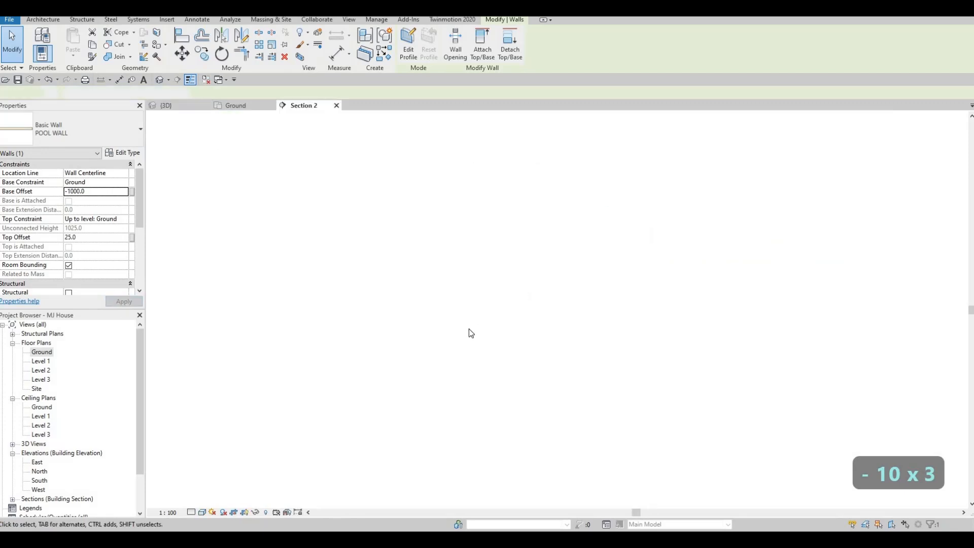
pyautogui.scroll(-3, 442, 325)
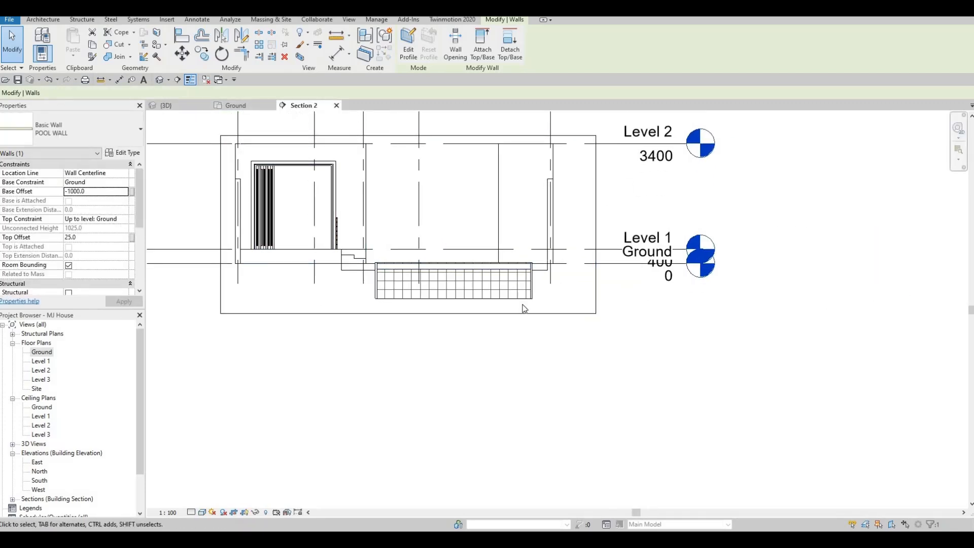
# In the 3D view, stretch the top face of the in-place pool floor up to just above the pool walls' bottom edge
pyautogui.click(729, 226)
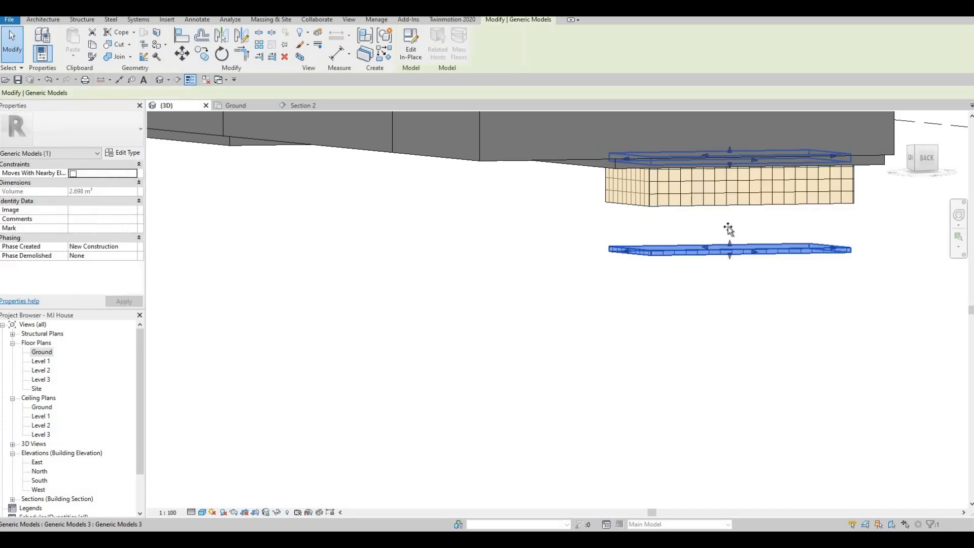
pyautogui.moveTo(726, 193); pyautogui.dragTo(726, 199)
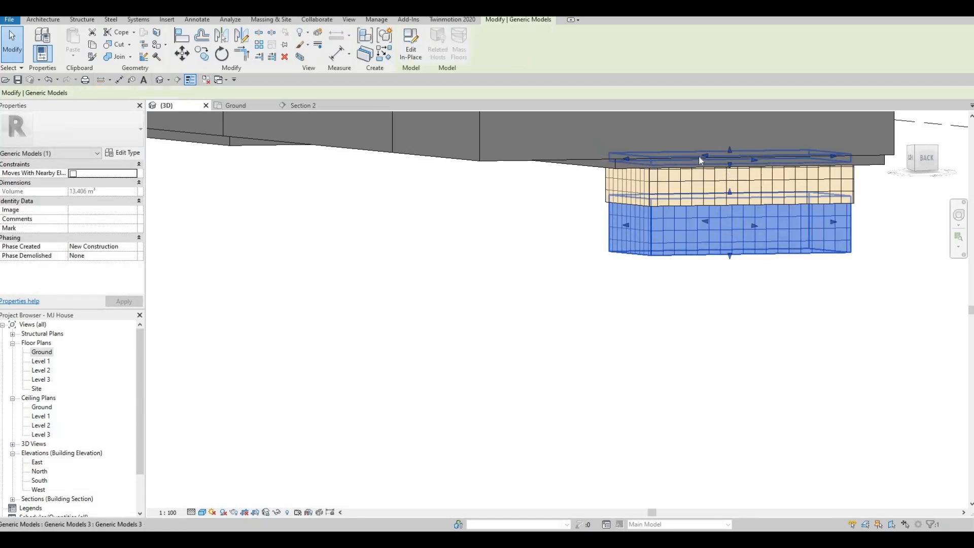
pyautogui.keyDown('shift'); pyautogui.moveTo(699, 160); pyautogui.dragTo(662, 176, button='middle'); pyautogui.keyUp('shift')
pyautogui.scroll(4, 662, 177)
pyautogui.press('Escape')
pyautogui.press('Escape')
pyautogui.press('Escape')
# Align the underside of the in-place pool floor with the bottom face of the pool wall
pyautogui.press('a')
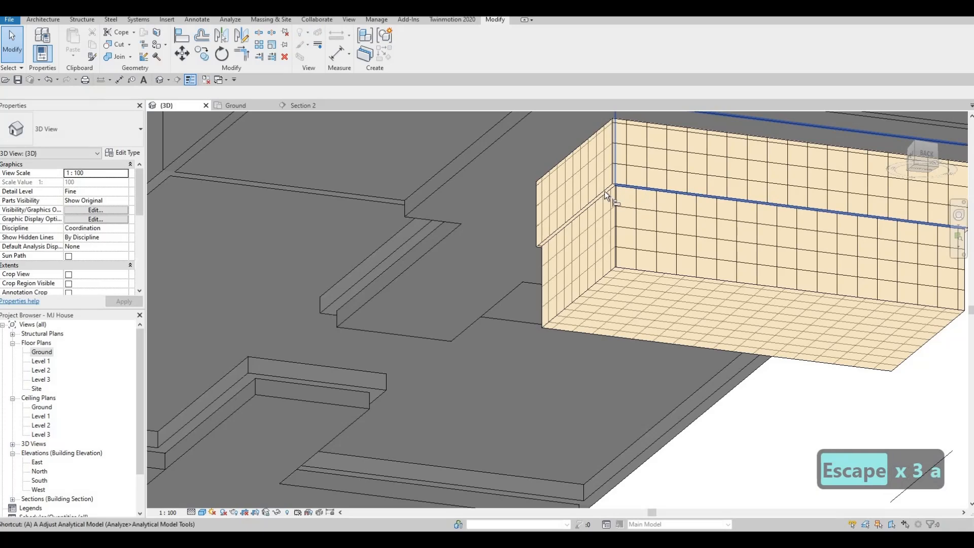
pyautogui.press('l')
pyautogui.press('Tab')
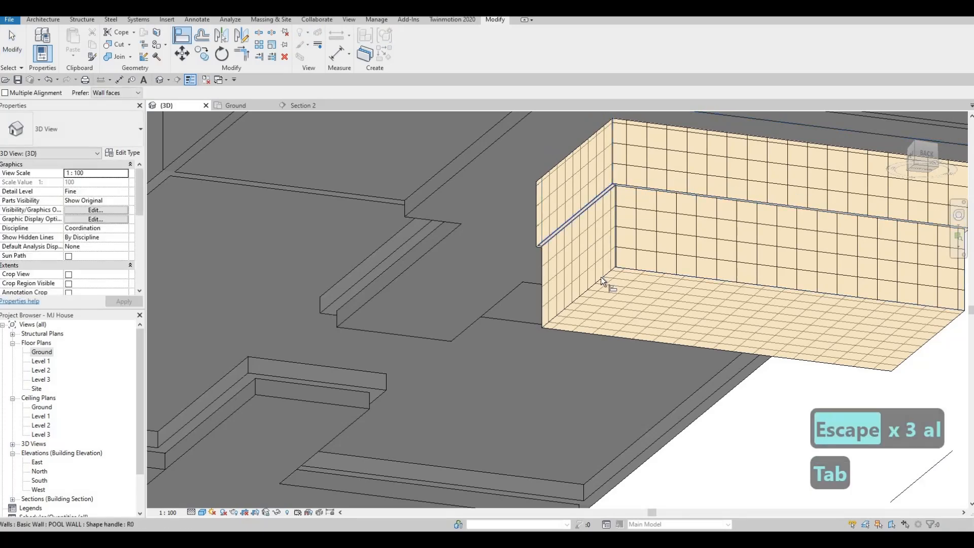
pyautogui.click(601, 278)
pyautogui.press('Escape')
pyautogui.press('Escape')
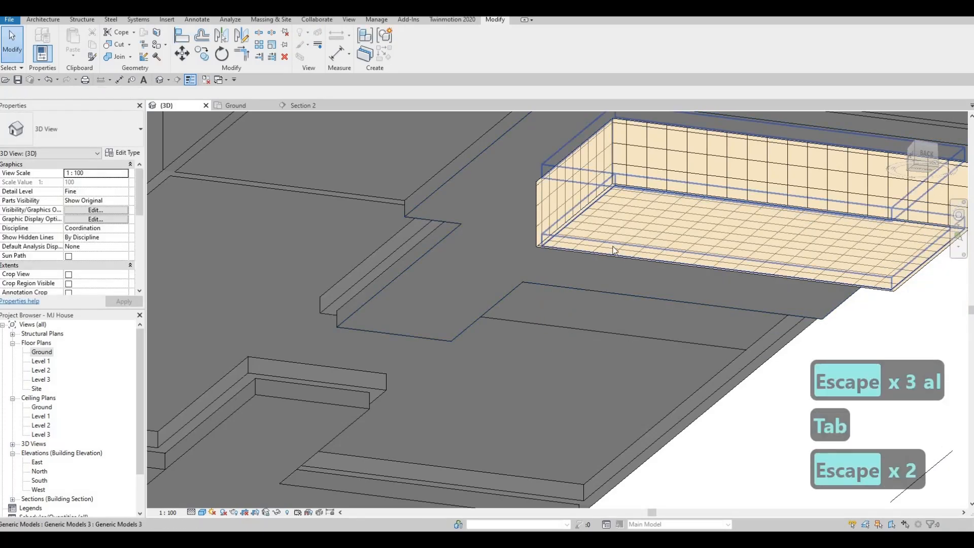
# In Section 2, lower the top face of the in-place pool floor to roughly half its thickness
pyautogui.keyDown('shift'); pyautogui.moveTo(613, 249); pyautogui.dragTo(397, 256, button='middle'); pyautogui.keyUp('shift')
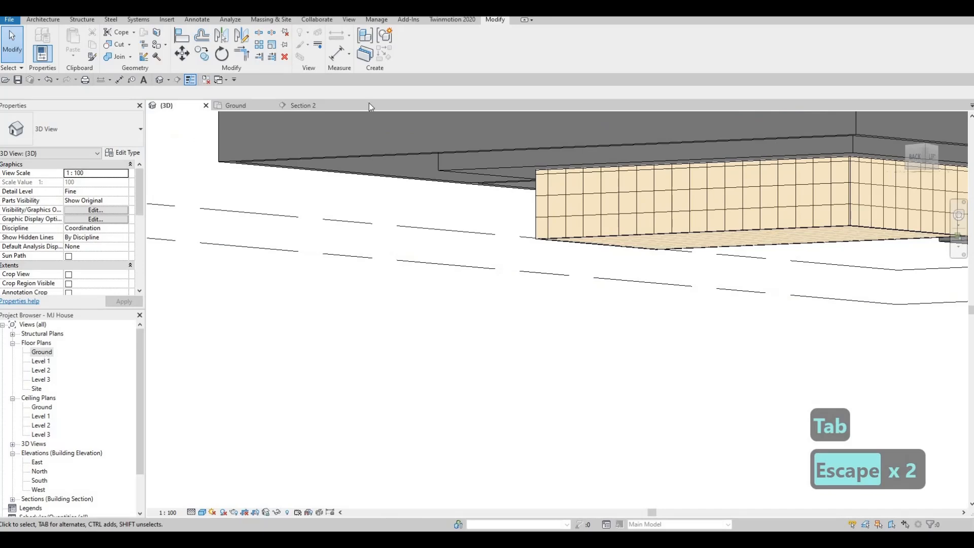
pyautogui.click(312, 105)
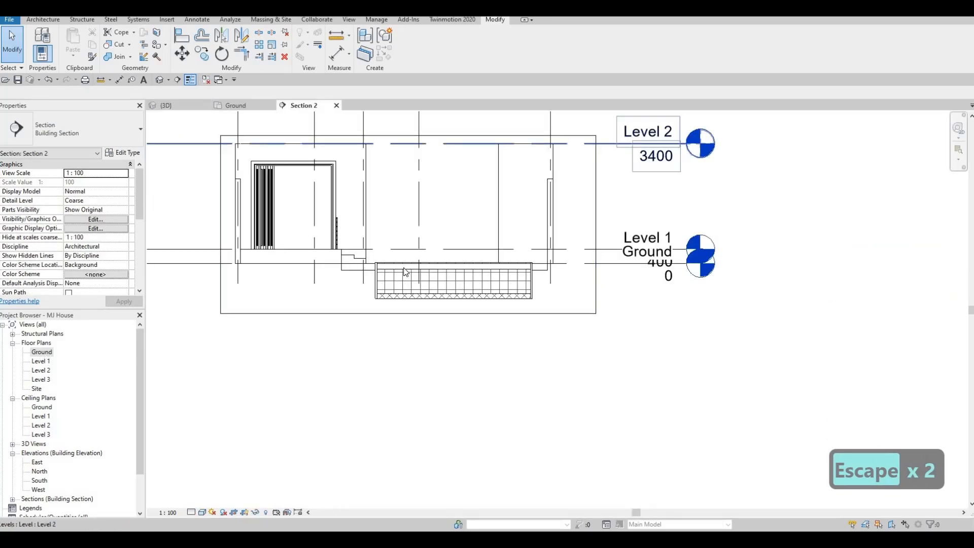
pyautogui.scroll(5, 406, 271)
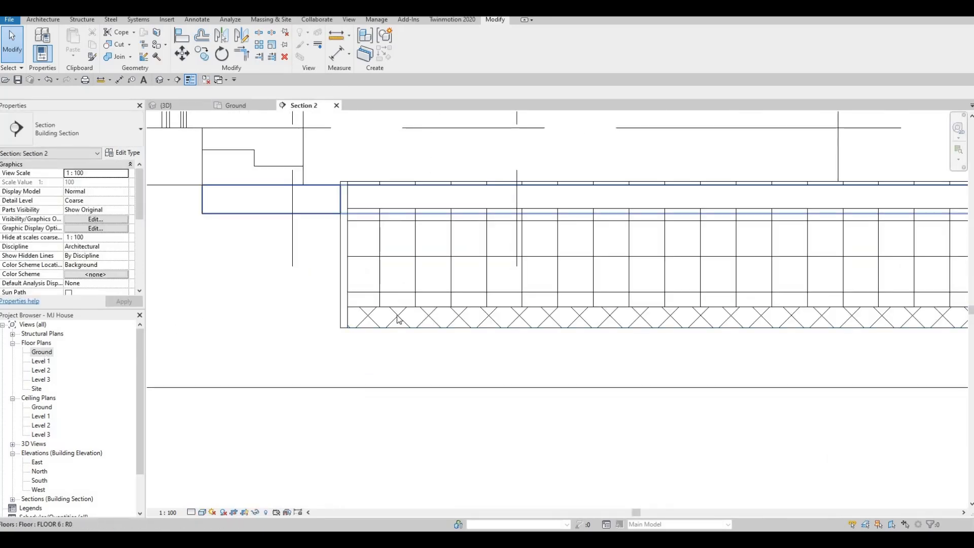
pyautogui.click(658, 310)
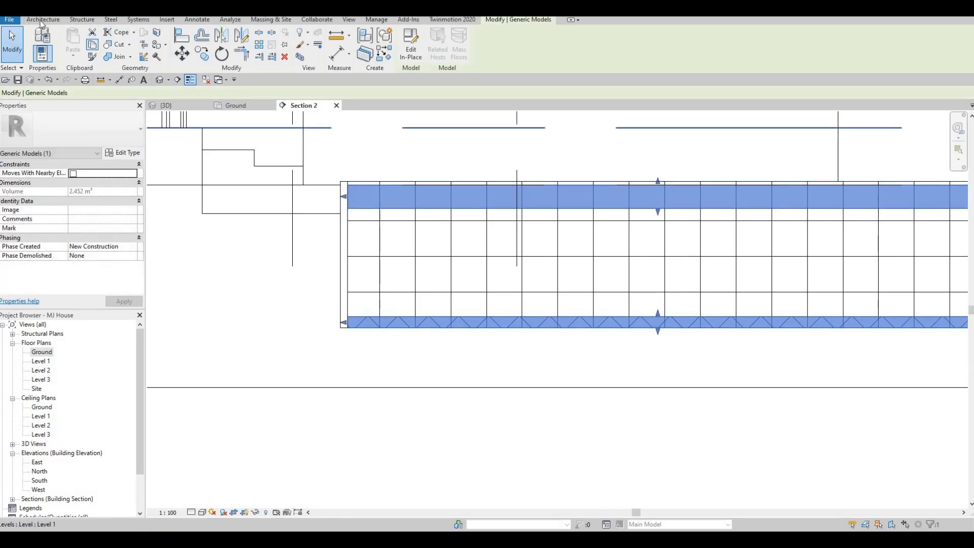
# Start a new in-place model in the Generic Models category and accept the default name
pyautogui.click(137, 94)
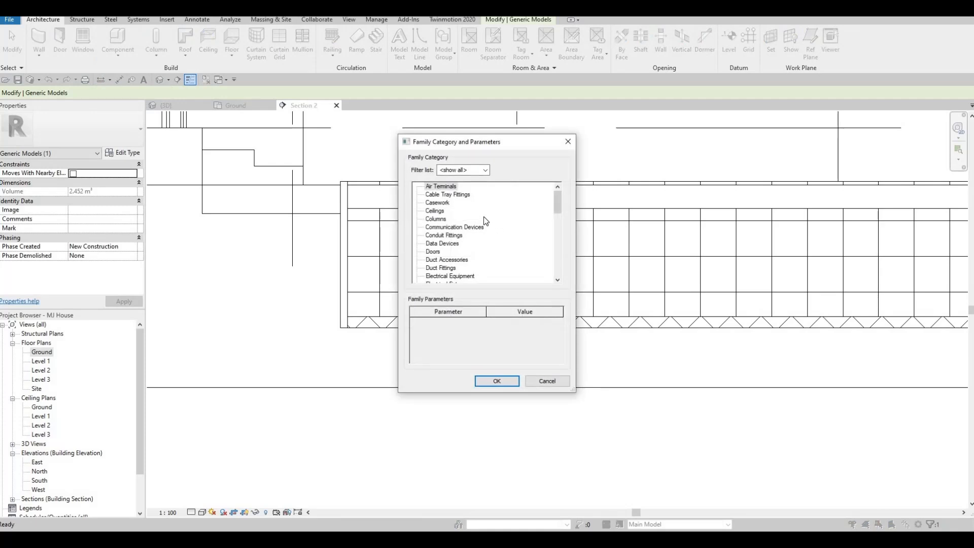
pyautogui.scroll(-2, 440, 280)
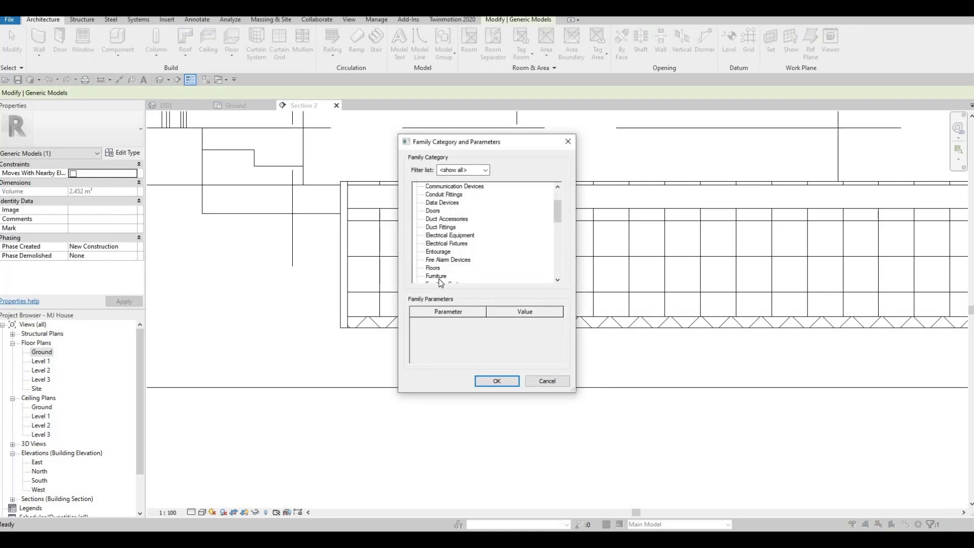
pyautogui.scroll(-1, 440, 277)
pyautogui.click(444, 267)
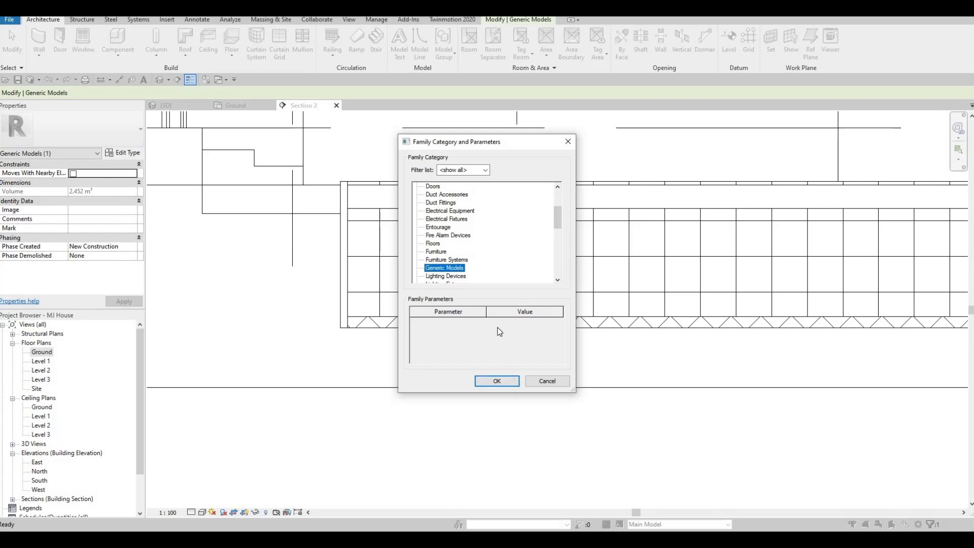
pyautogui.click(497, 380)
pyautogui.press('Return')
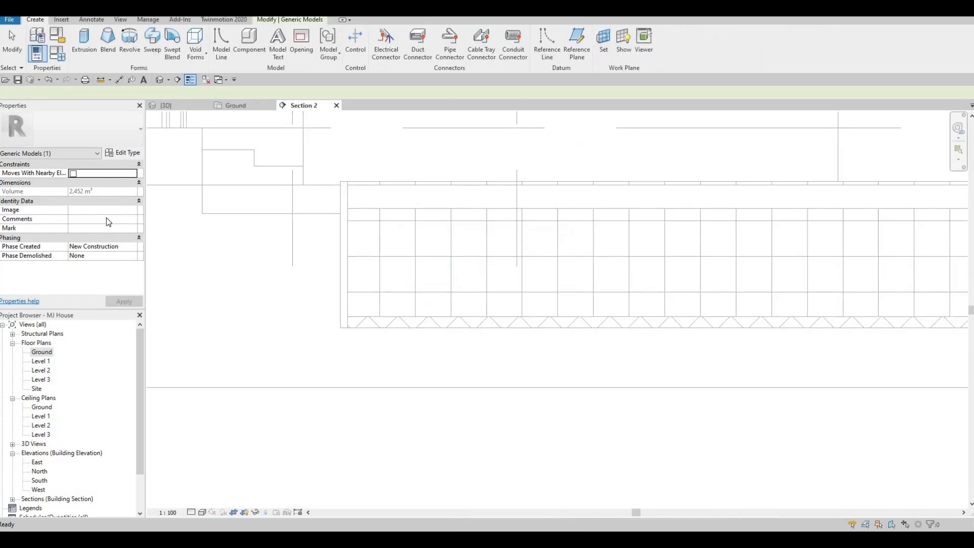
# Begin an extrusion on the face of the long pool wall as work plane, with Ceramic Tile as material
pyautogui.click(85, 46)
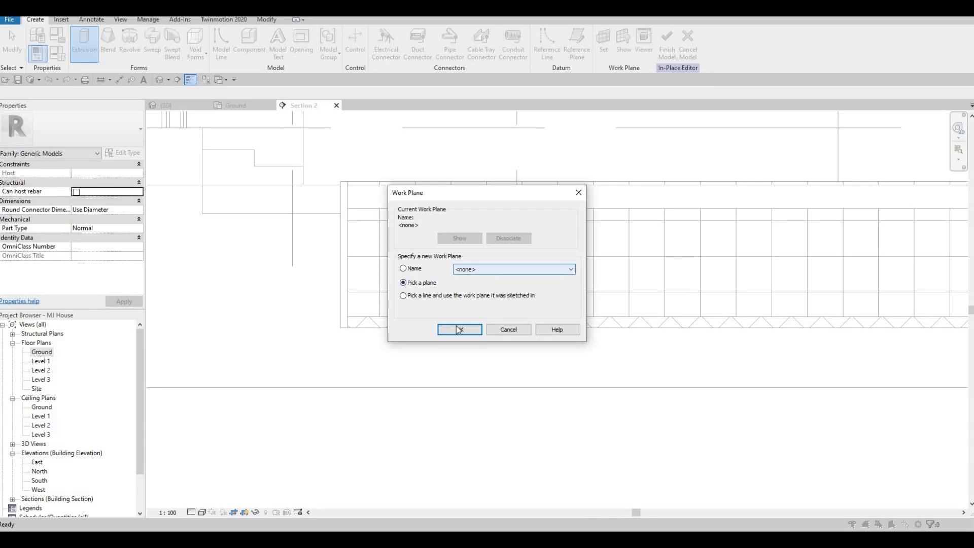
pyautogui.click(460, 329)
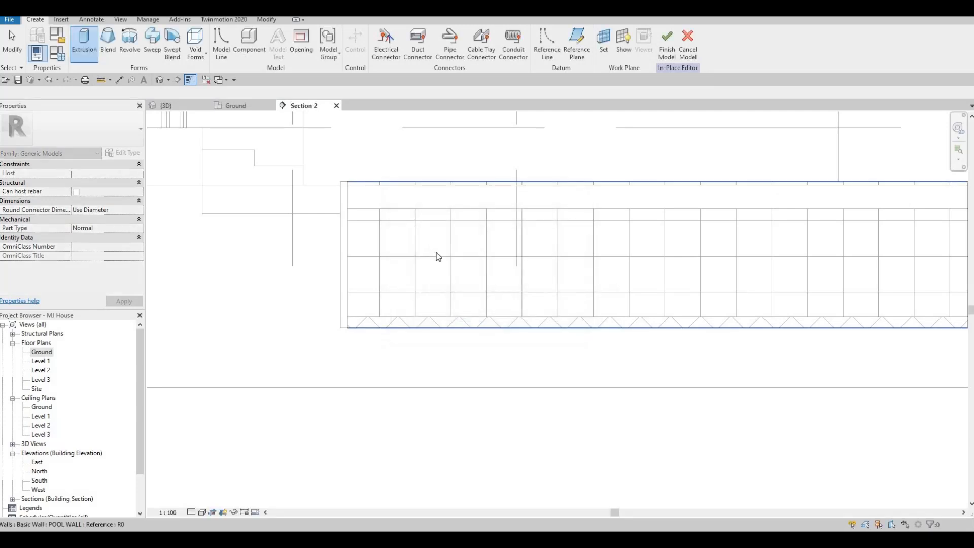
pyautogui.click(376, 259)
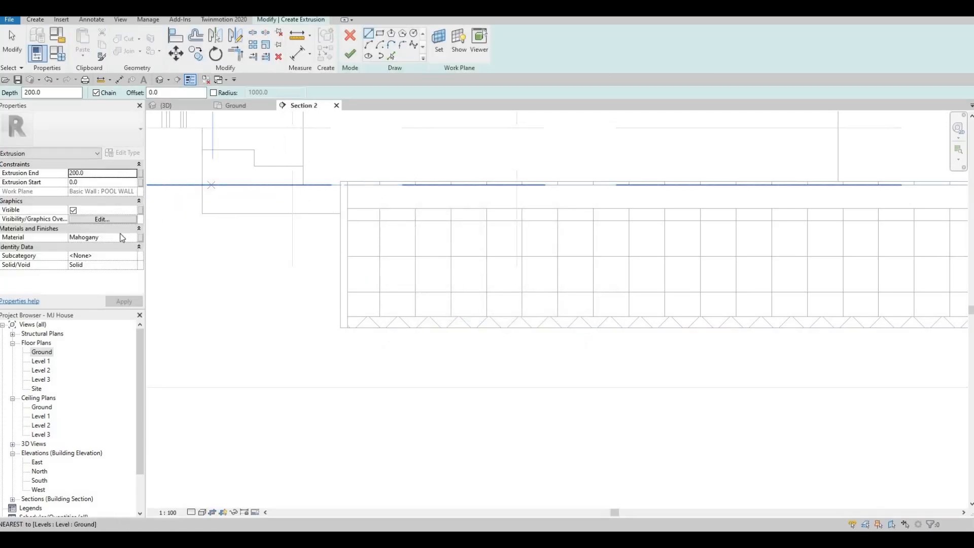
pyautogui.click(116, 240)
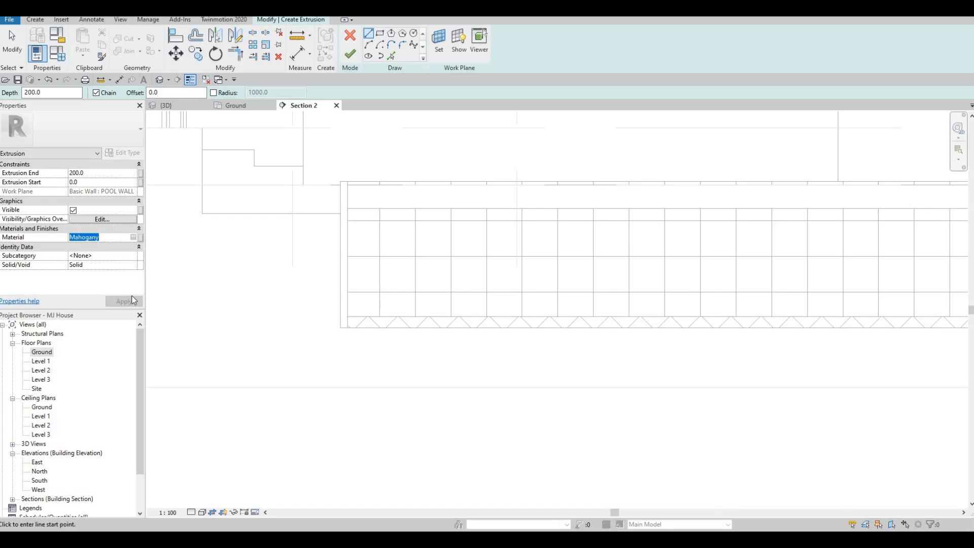
pyautogui.write('Ceramic Tile')
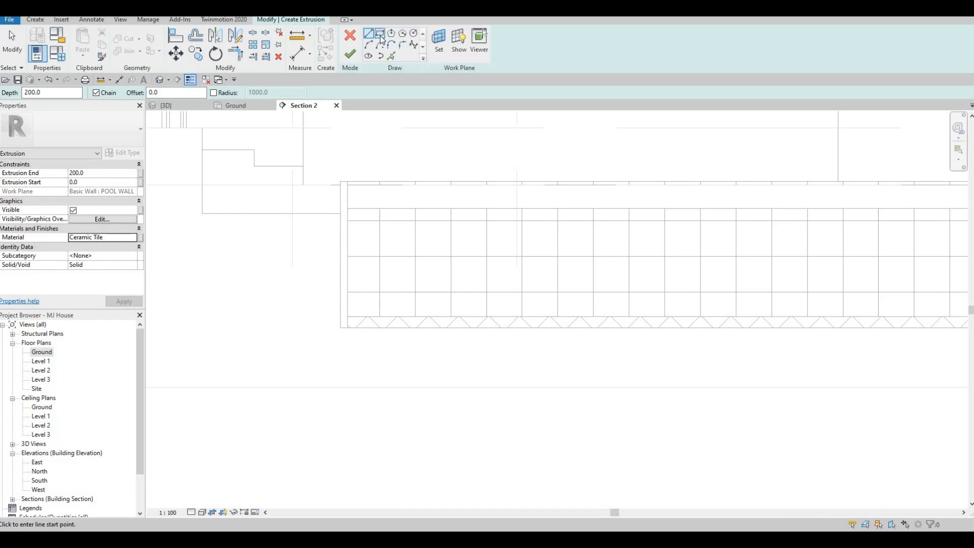
# Sketch a rectangle about 1187 mm wide and 760 mm high from the pool's end wall, between the upper band and the pool floor
pyautogui.click(379, 34)
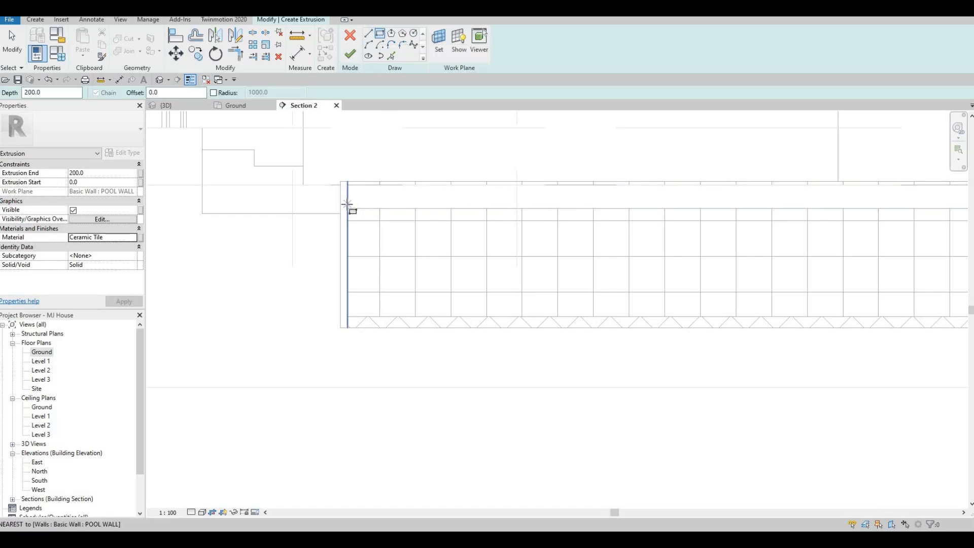
pyautogui.click(347, 208)
pyautogui.click(472, 317)
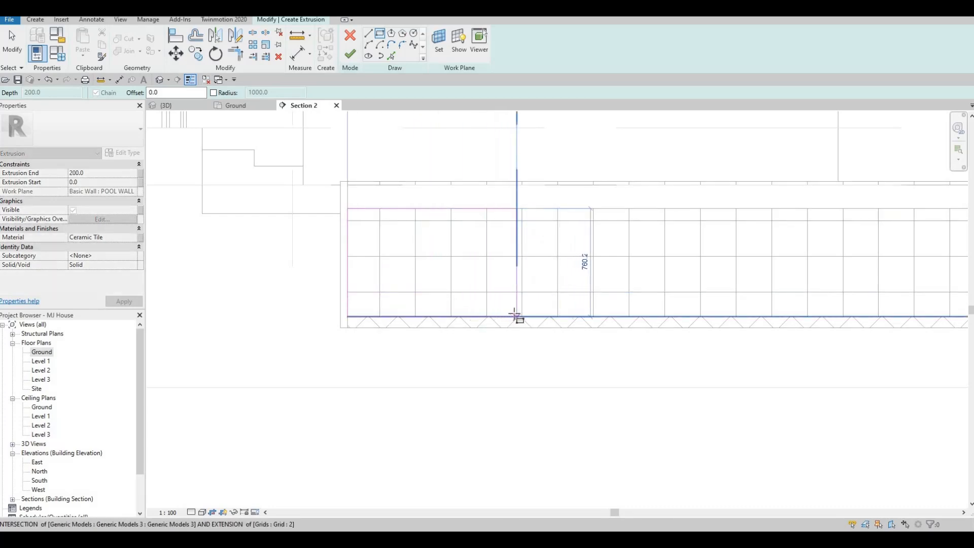
pyautogui.click(517, 263)
pyautogui.scroll(-2, 516, 263)
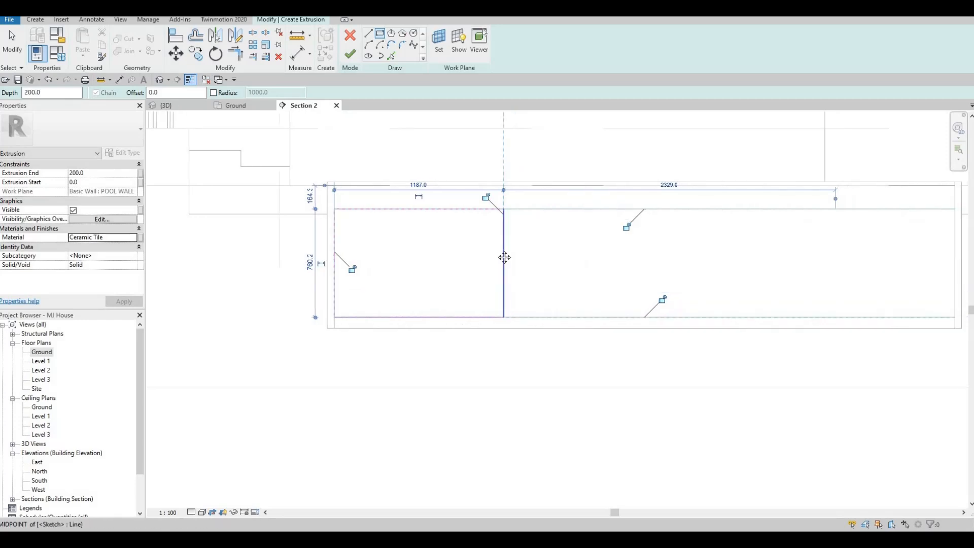
pyautogui.press('Escape')
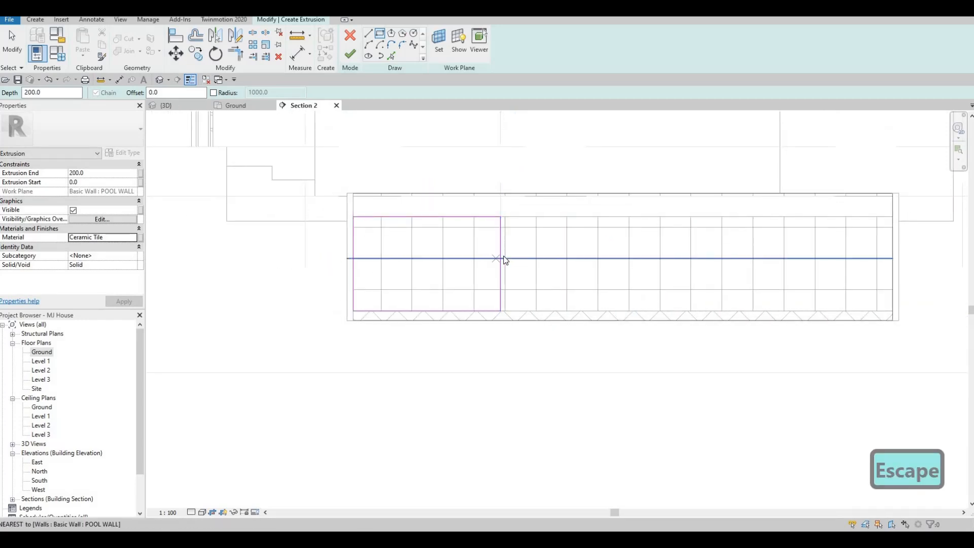
pyautogui.press('Escape')
# Move the rectangle's free vertical side toward the end wall until the rectangle is about 940 mm wide
pyautogui.scroll(2, 500, 260)
pyautogui.click(501, 255)
pyautogui.moveTo(501, 255); pyautogui.dragTo(461, 252)
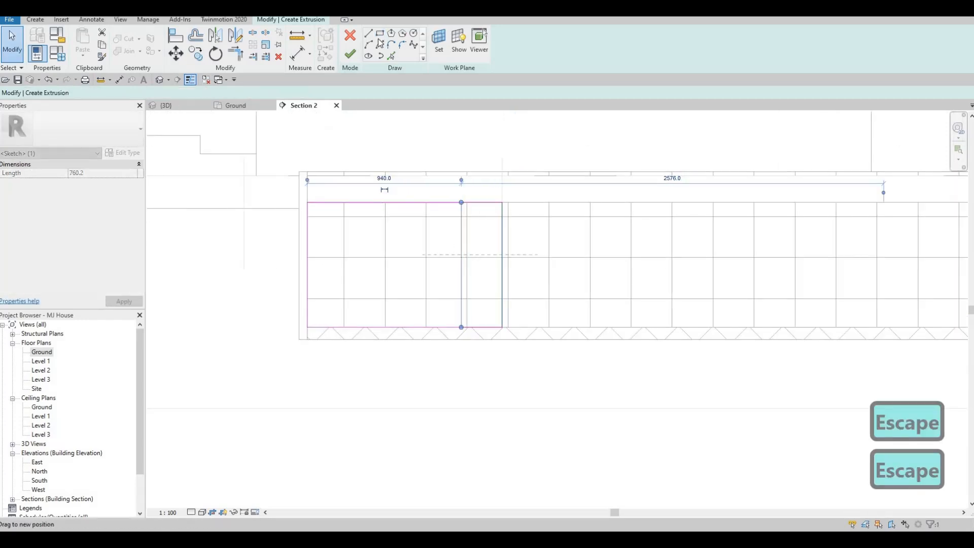
# Sketch a stepped line with five risers inside the rectangle, from a bottom tread about 360 mm long up to the top edge
pyautogui.click(461, 300)
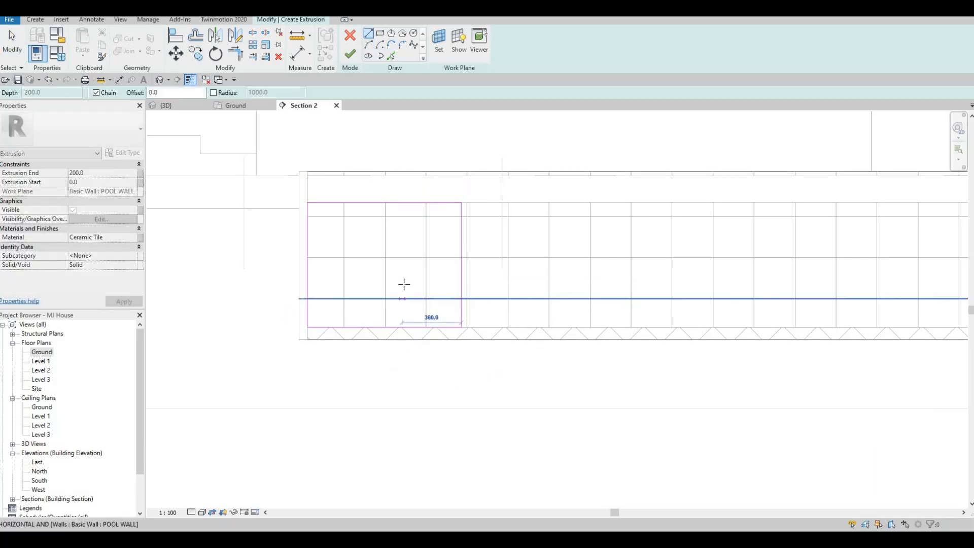
pyautogui.click(404, 285)
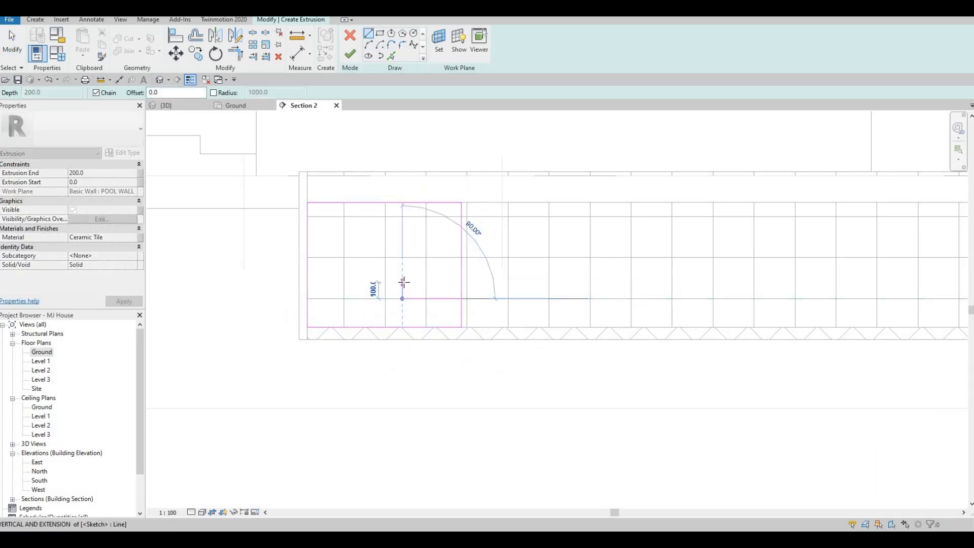
pyautogui.click(373, 280)
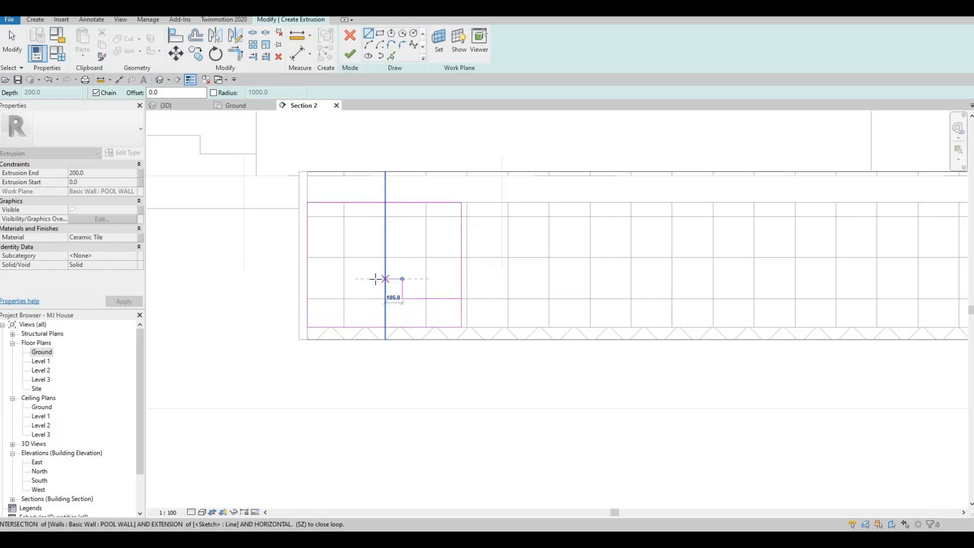
pyautogui.click(376, 278)
pyautogui.click(376, 257)
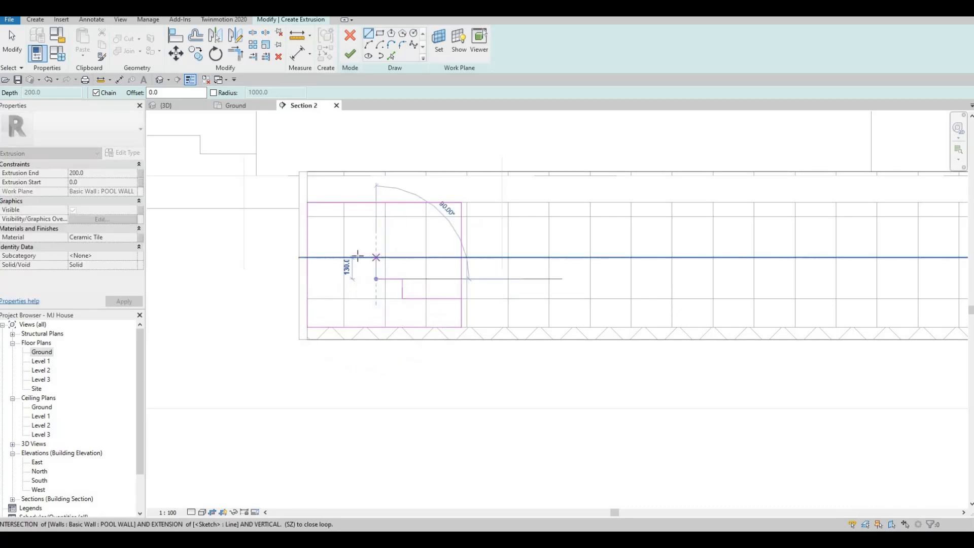
pyautogui.click(353, 257)
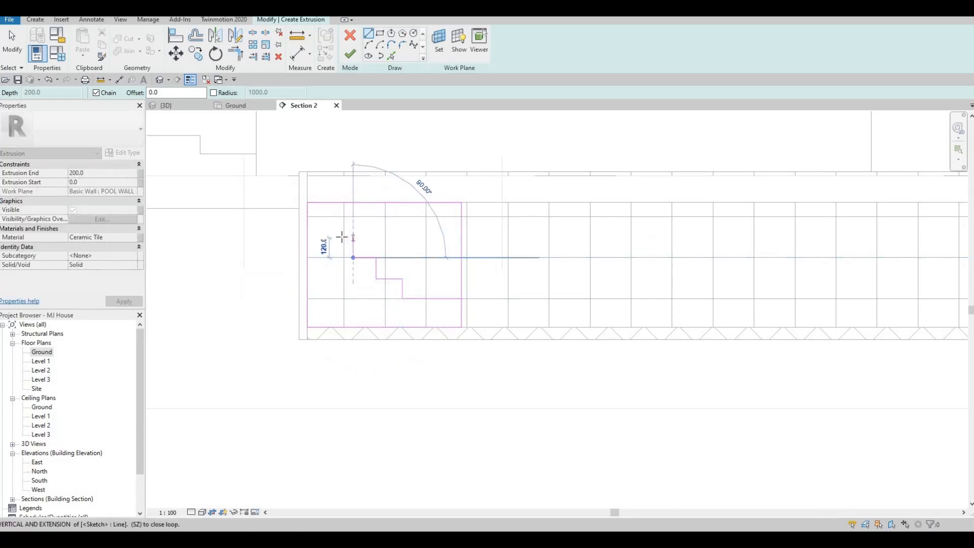
pyautogui.click(332, 234)
pyautogui.click(331, 213)
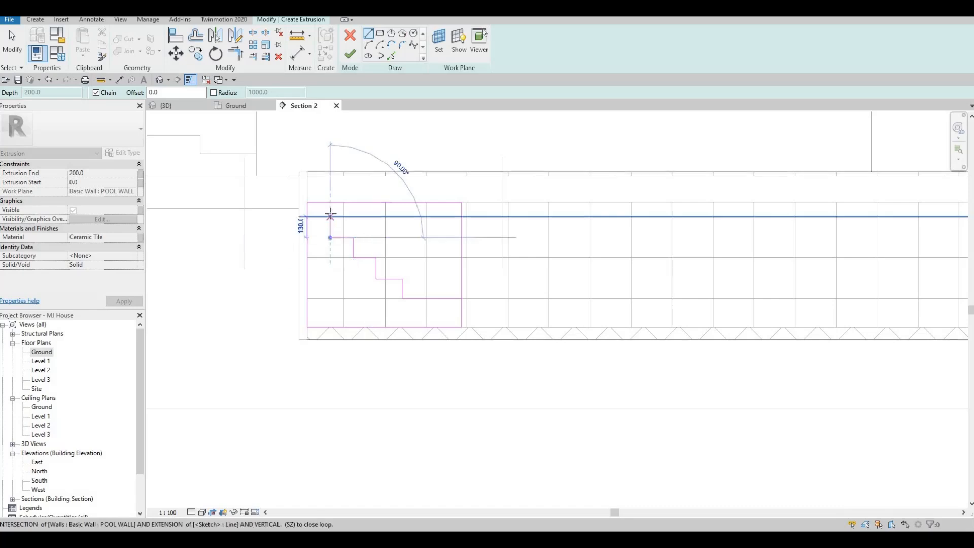
pyautogui.click(319, 223)
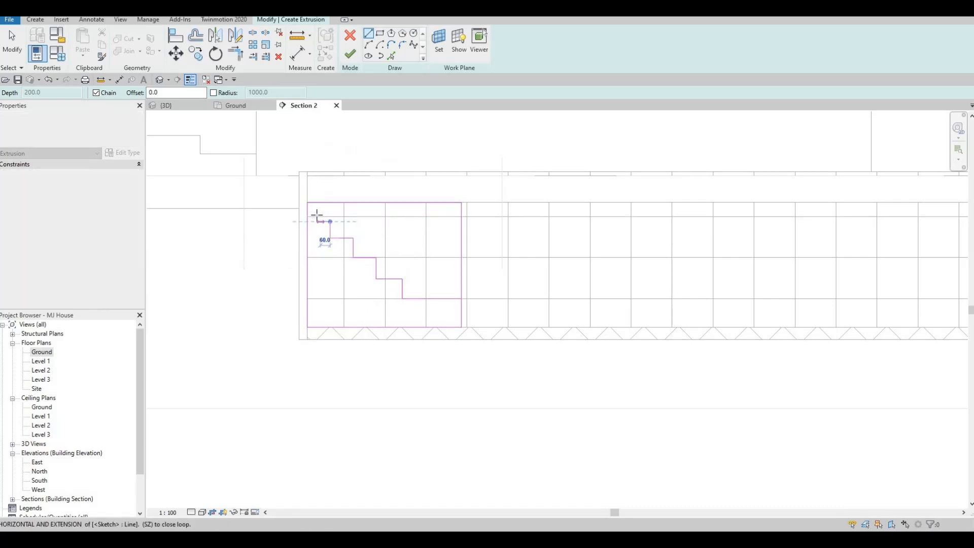
pyautogui.click(317, 221)
pyautogui.click(317, 202)
pyautogui.press('Escape')
pyautogui.press('Escape')
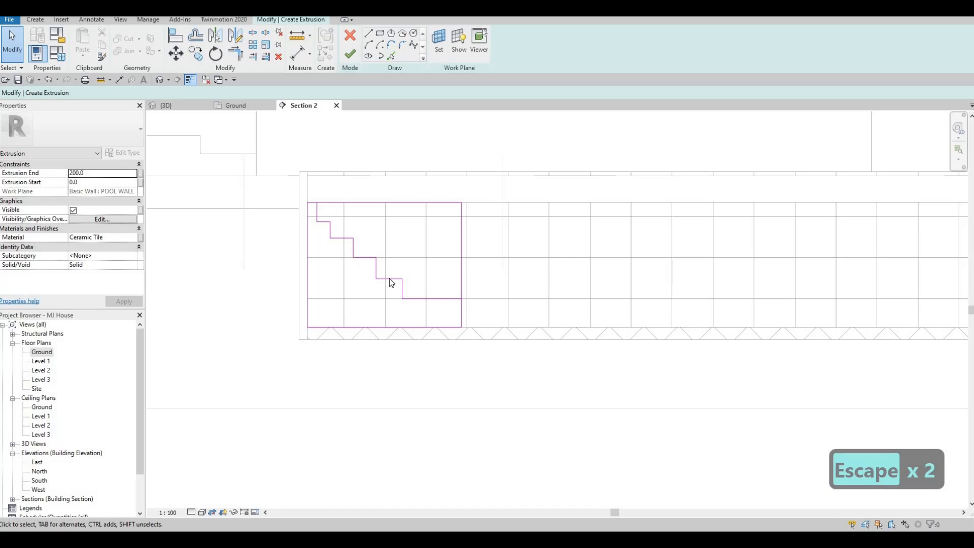
# Shift the risers and upper treads of the stepped line slightly away from the end wall
pyautogui.moveTo(311, 191); pyautogui.dragTo(426, 315)
pyautogui.press('Right')
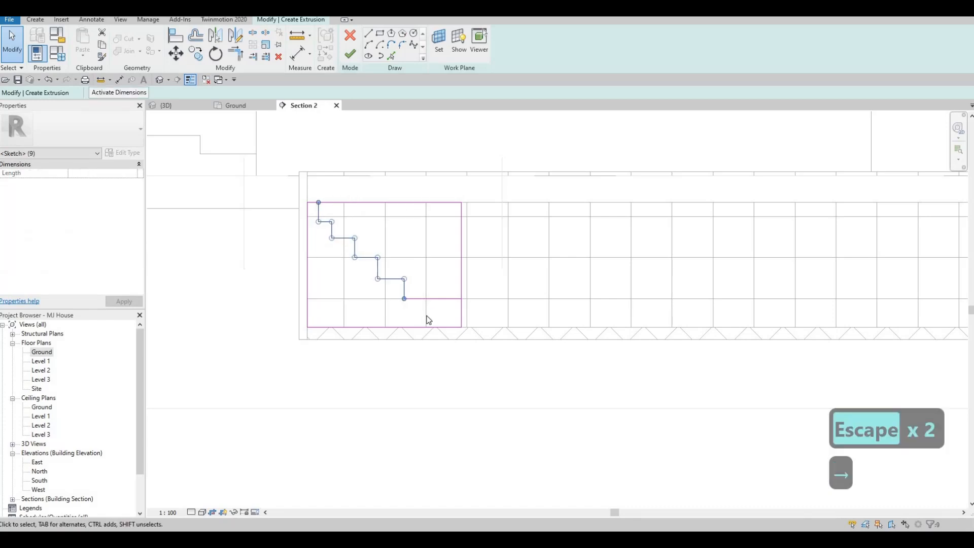
pyautogui.press('Right')
pyautogui.press('Right')
pyautogui.press('Right')
pyautogui.press('Right')
pyautogui.press('Right')
pyautogui.press('Right')
pyautogui.press('Right')
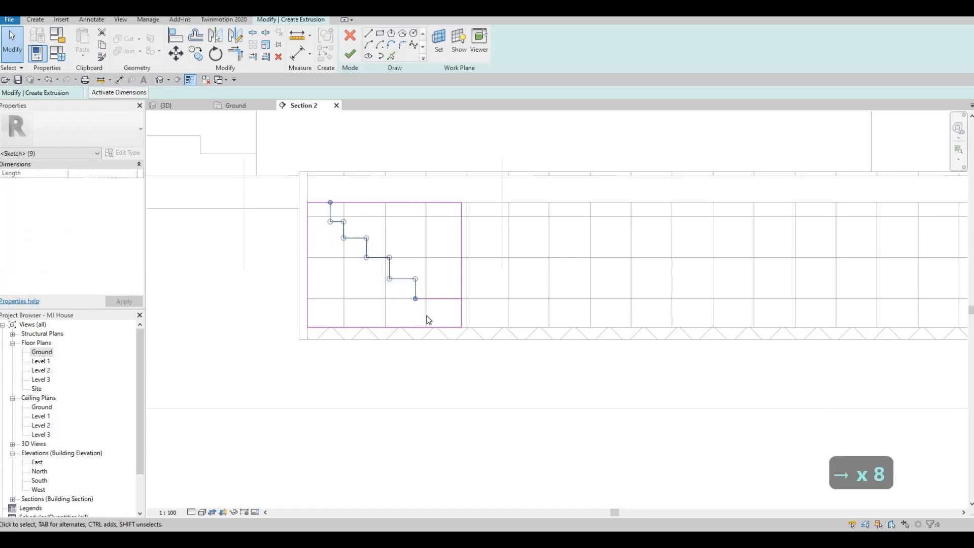
pyautogui.press('Left')
pyautogui.press('Left')
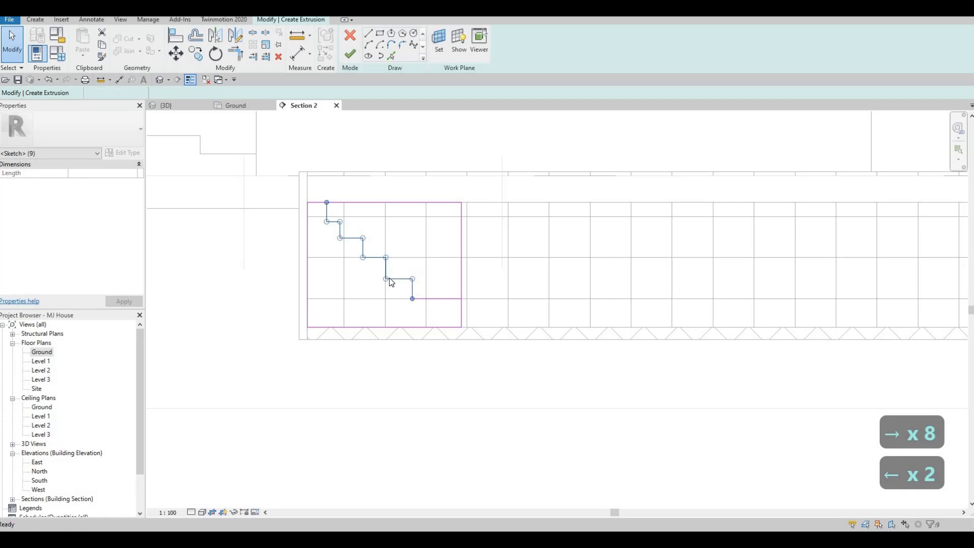
pyautogui.press('Escape')
pyautogui.press('Escape')
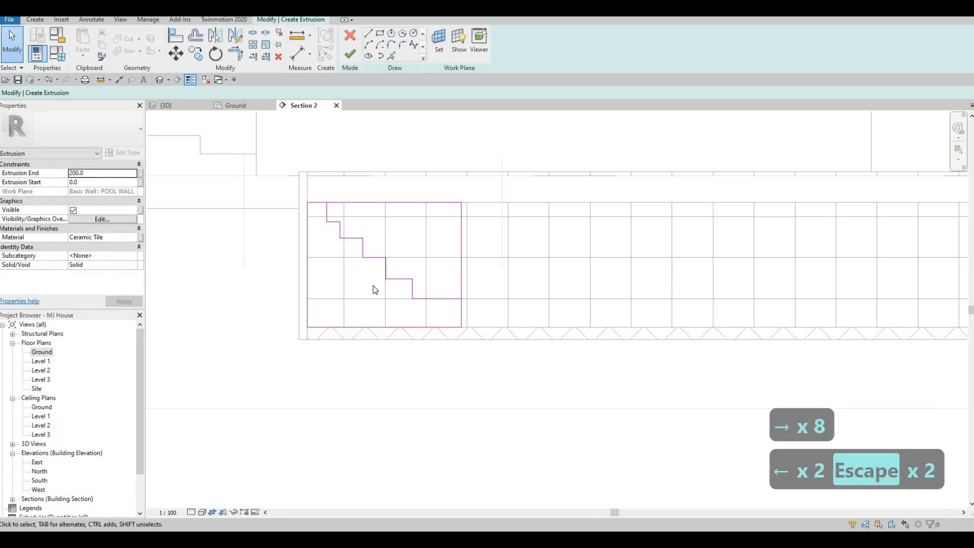
pyautogui.press('Escape')
pyautogui.press('Escape')
# Trim the rectangle's side and top edge to the stepped line, leaving one closed stair profile
pyautogui.press('t')
pyautogui.press('r')
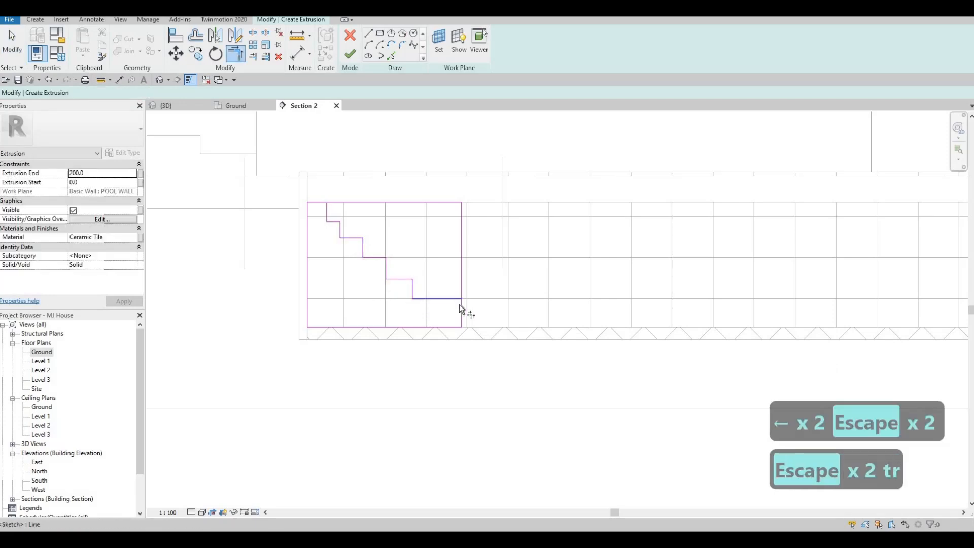
pyautogui.click(458, 303)
pyautogui.click(461, 311)
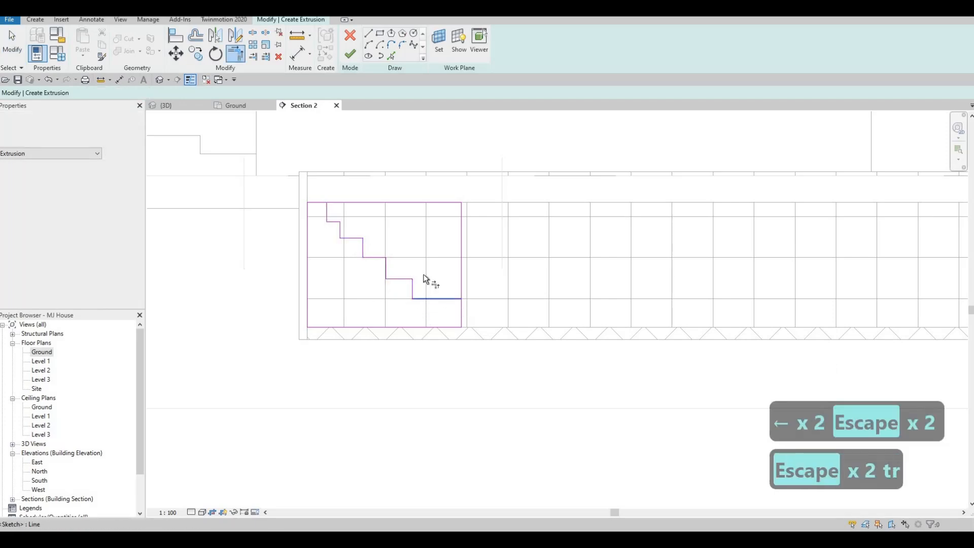
pyautogui.click(325, 202)
pyautogui.scroll(-1, 391, 241)
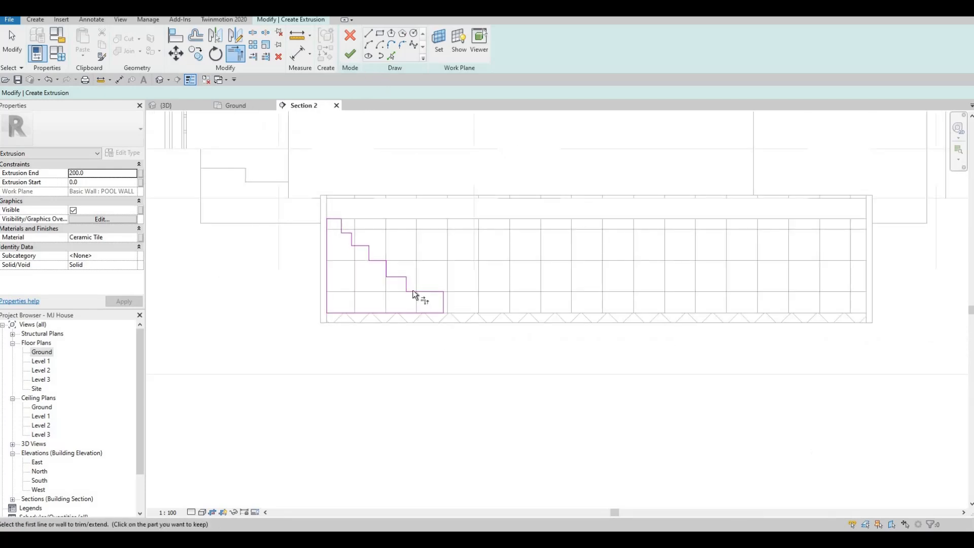
pyautogui.scroll(2, 410, 295)
pyautogui.scroll(1, 321, 253)
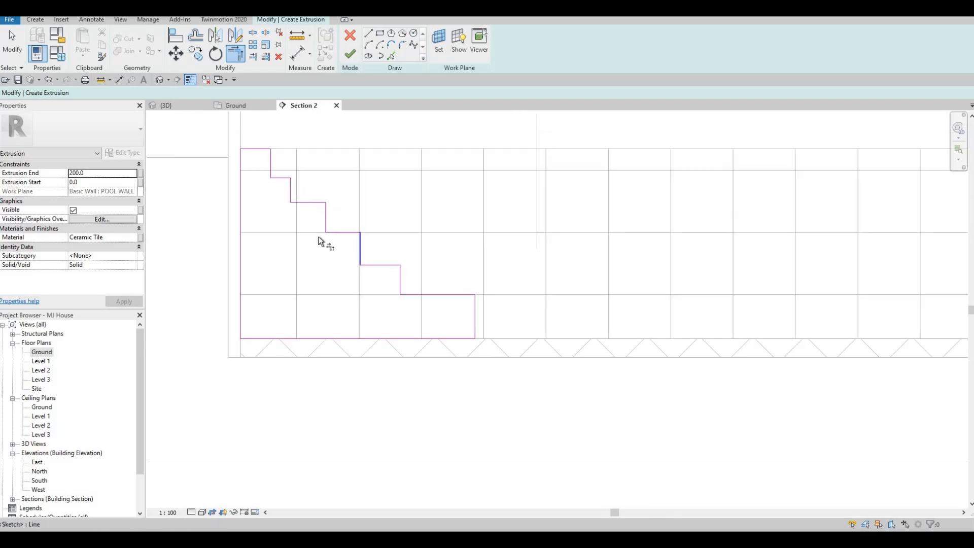
pyautogui.press('Escape')
pyautogui.press('Escape')
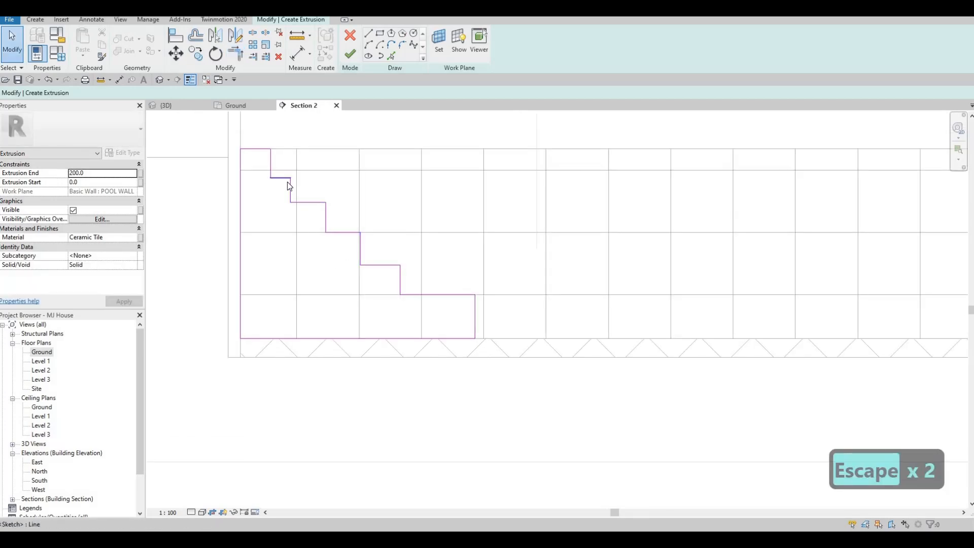
pyautogui.click(290, 184)
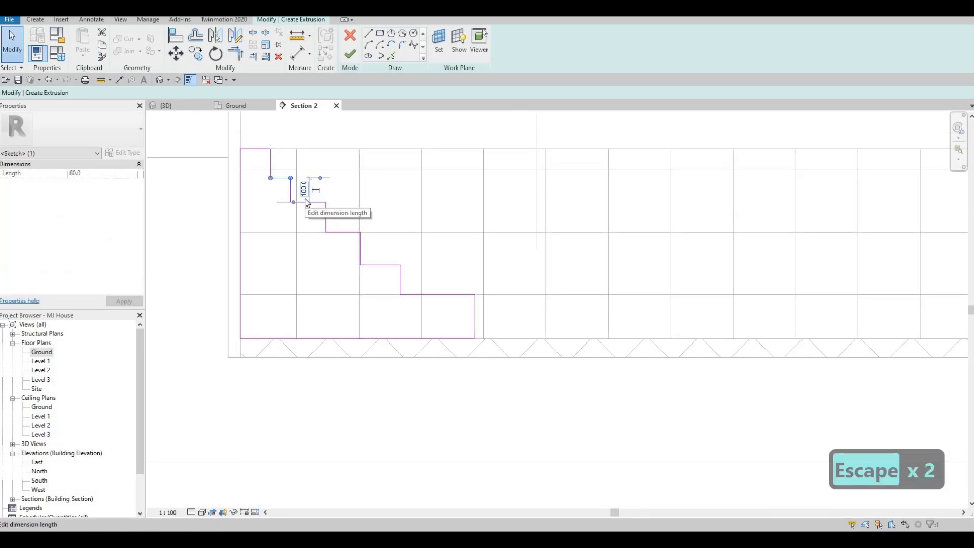
pyautogui.press('Right')
pyautogui.press('Right')
pyautogui.press('Escape')
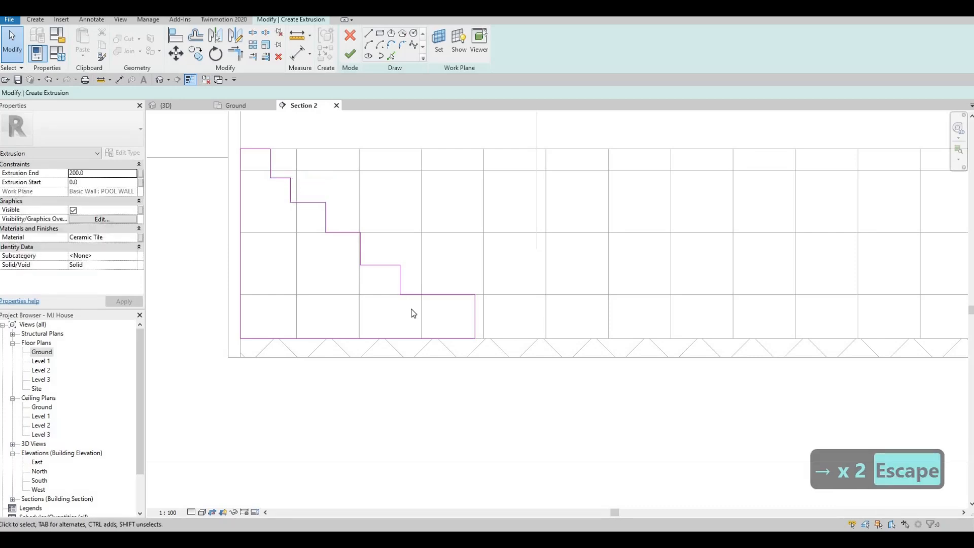
# Shift the four middle risers and the treads between them away from the end wall to widen the second tread
pyautogui.moveTo(279, 168); pyautogui.dragTo(415, 319)
pyautogui.press('Right')
pyautogui.press('Right')
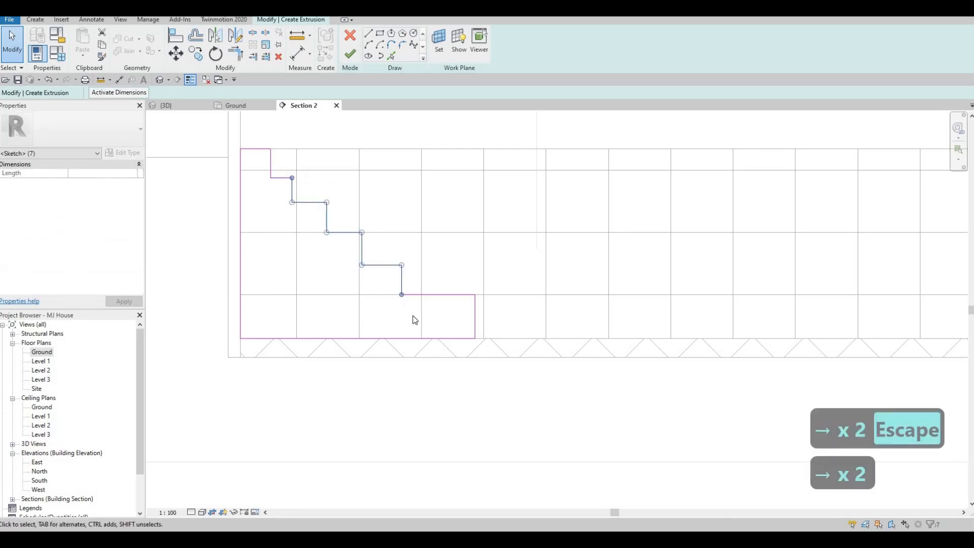
pyautogui.press('Right')
pyautogui.press('Right')
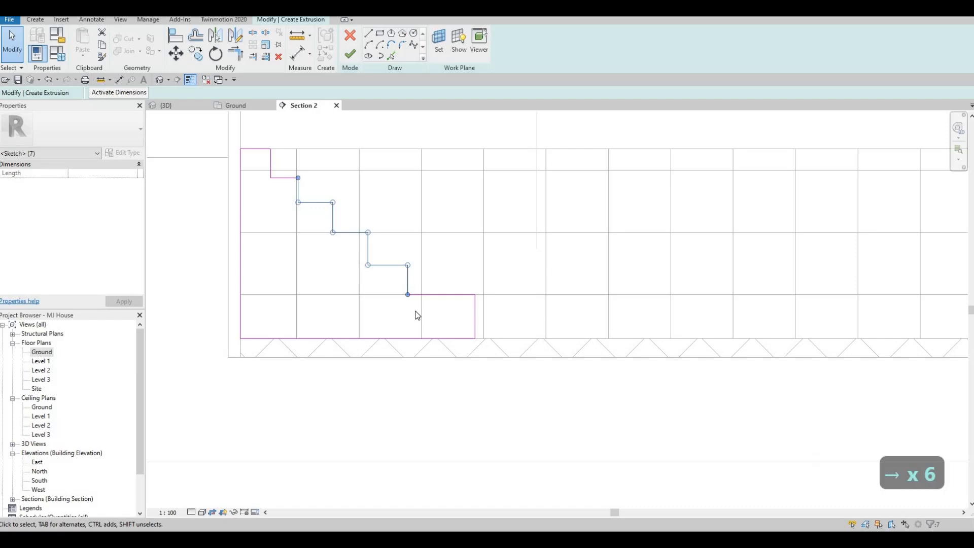
pyautogui.press('Right')
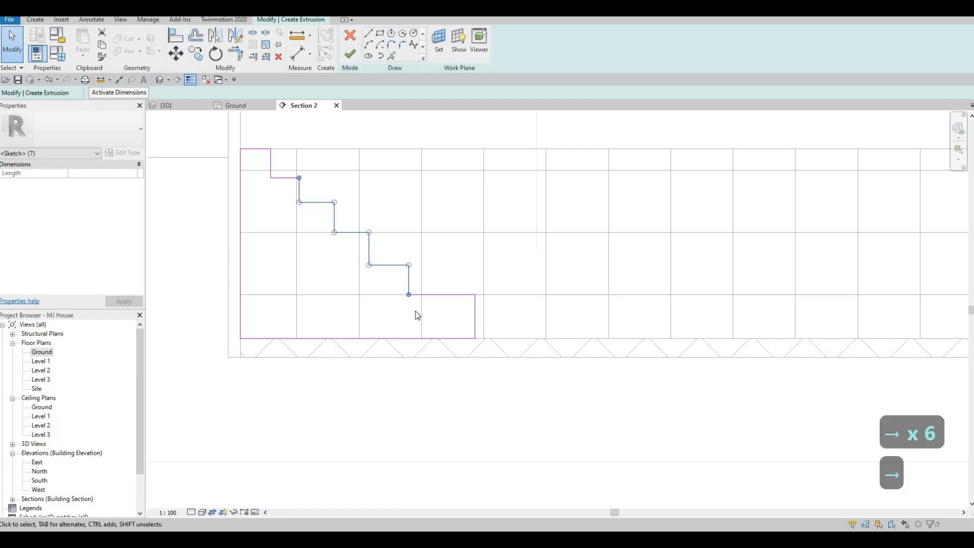
pyautogui.press('Right')
pyautogui.press('Escape')
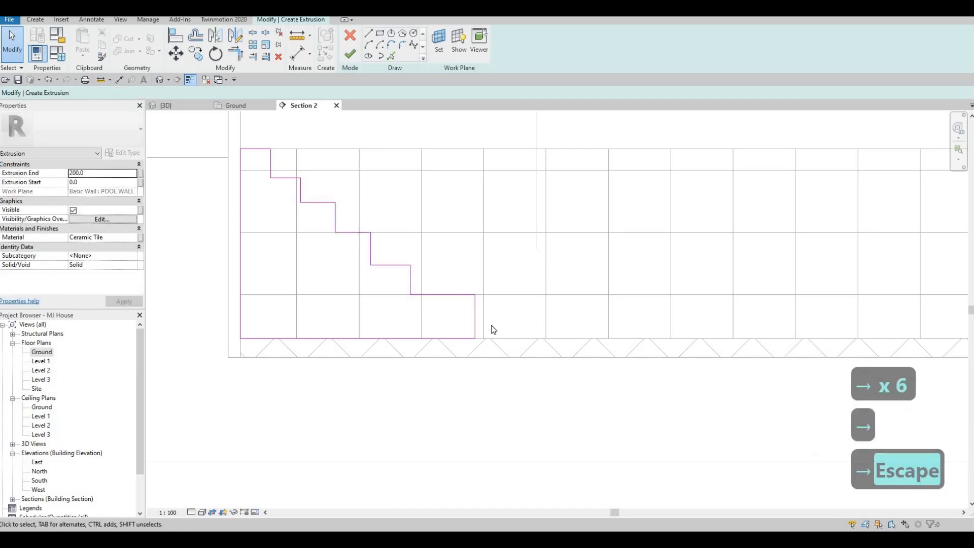
# Lengthen the bottom tread of the stair profile to about 660 mm and finish the extrusion sketch
pyautogui.moveTo(476, 319)
pyautogui.mouseDown()
pyautogui.moveTo(443, 317)
pyautogui.moveTo(576, 330)
pyautogui.mouseUp()
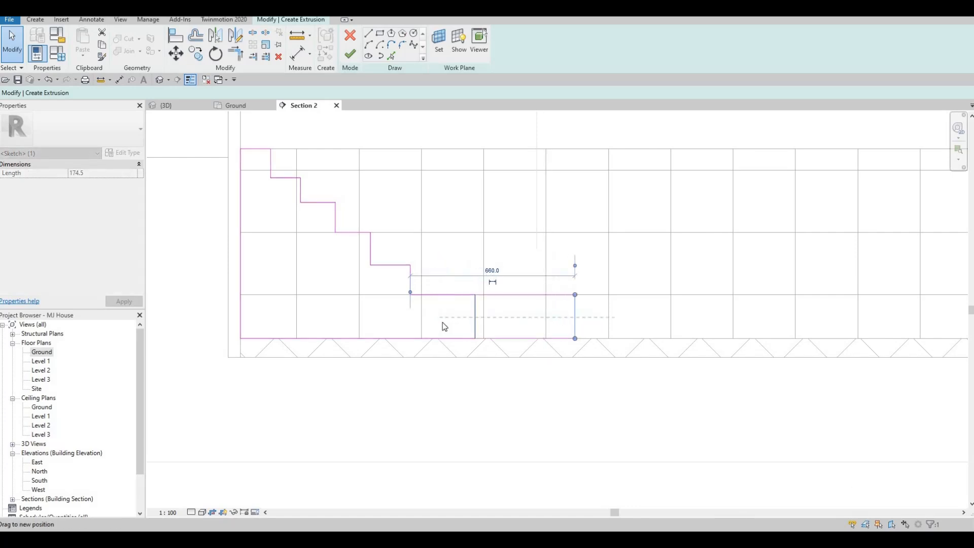
pyautogui.press('Escape')
pyautogui.scroll(-2, 414, 291)
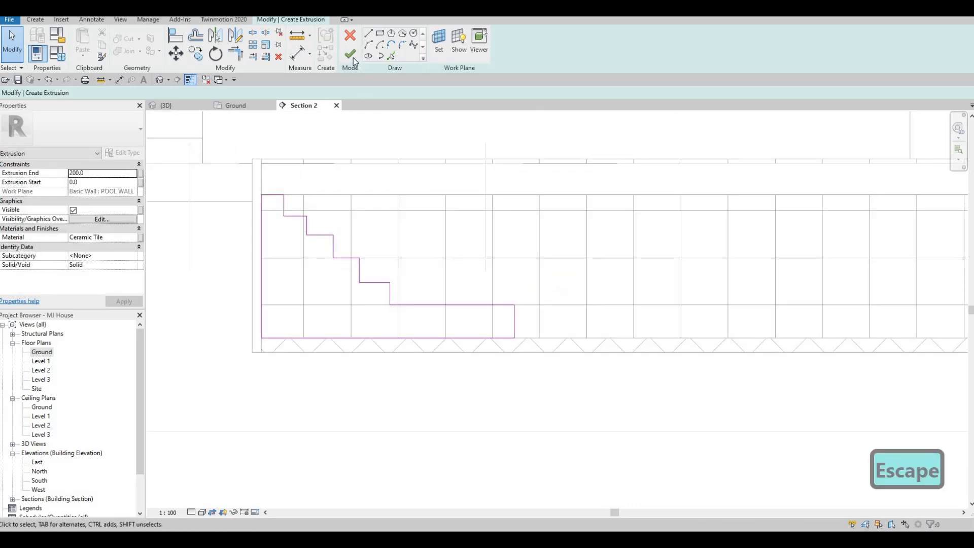
pyautogui.scroll(-3, 534, 304)
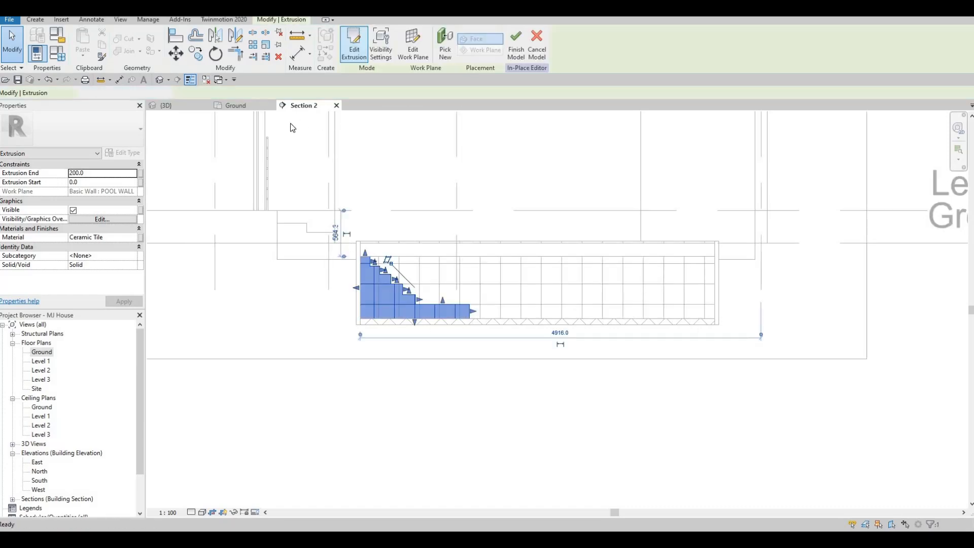
# In the Ground plan, stretch the step extrusion across the pool to the opposite long wall, at a depth of 2350 mm
pyautogui.click(231, 105)
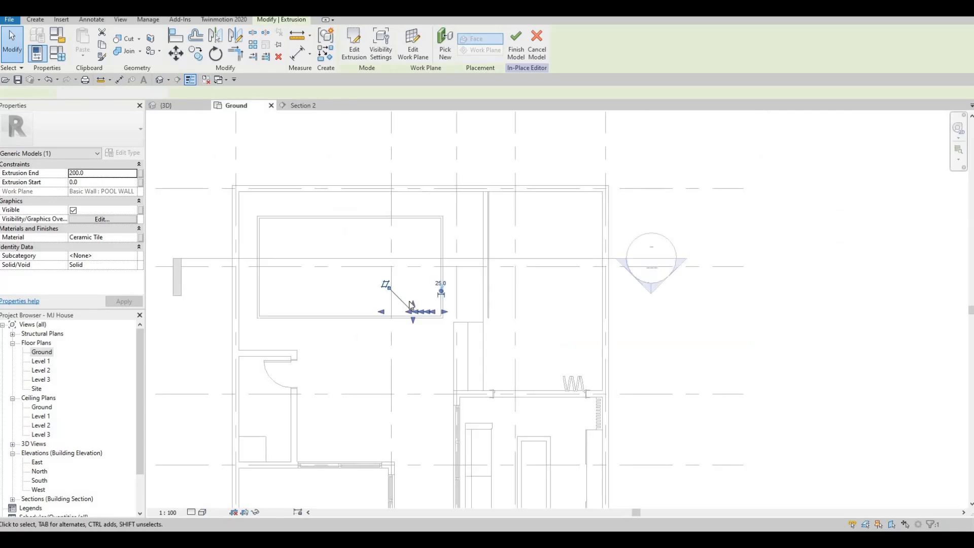
pyautogui.scroll(1, 414, 307)
pyautogui.moveTo(413, 209); pyautogui.dragTo(410, 194)
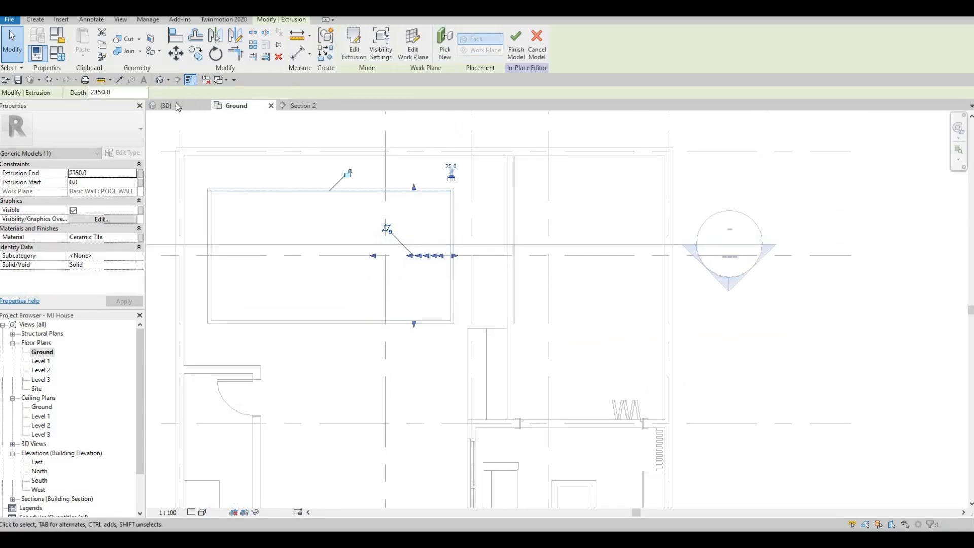
# Finish the in-place model of the pool steps and inspect it in the 3D view
pyautogui.hotkey('ctrl', 'Tab')
pyautogui.keyDown('shift'); pyautogui.moveTo(455, 259); pyautogui.dragTo(532, 307, button='middle'); pyautogui.keyUp('shift')
pyautogui.press('Escape')
pyautogui.keyDown('shift'); pyautogui.moveTo(634, 248); pyautogui.dragTo(624, 139, button='middle'); pyautogui.keyUp('shift')
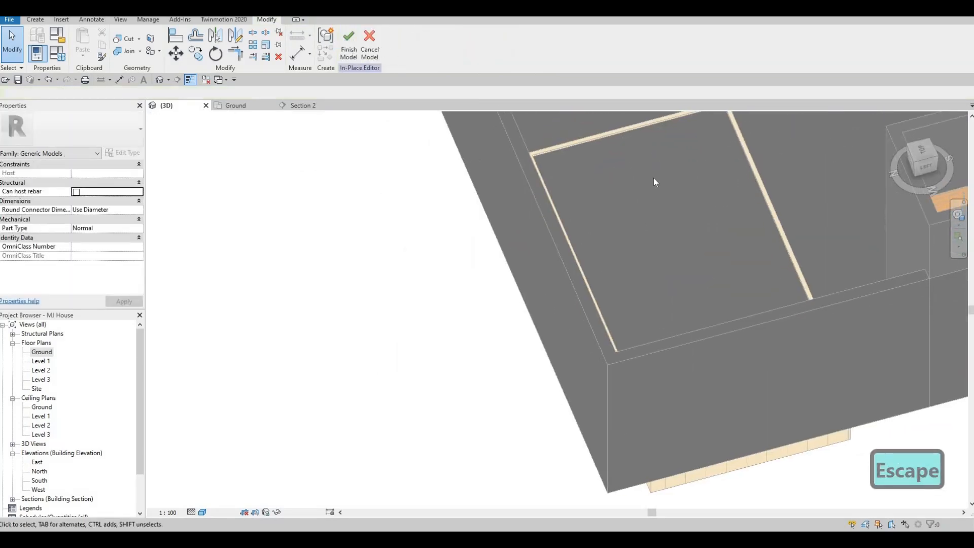
pyautogui.click(349, 43)
pyautogui.moveTo(667, 134); pyautogui.dragTo(479, 199, button='middle')
pyautogui.press('Escape')
pyautogui.click(480, 200)
pyautogui.keyDown('shift'); pyautogui.moveTo(498, 244); pyautogui.dragTo(395, 269, button='middle'); pyautogui.keyUp('shift')
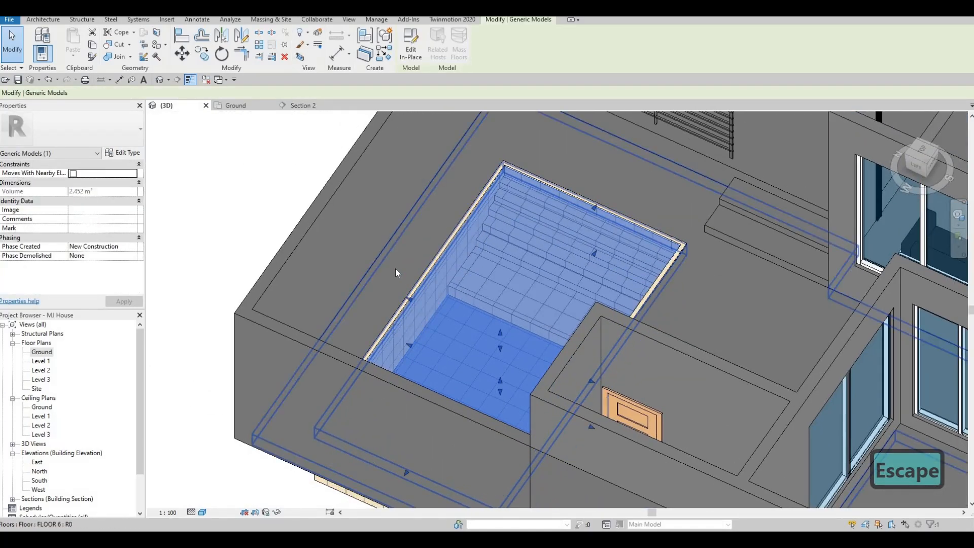
pyautogui.press('Escape')
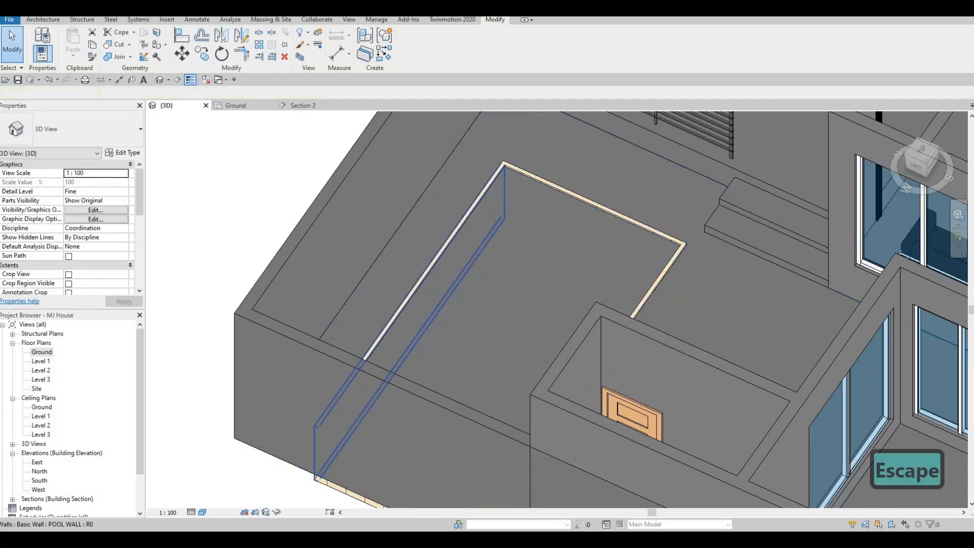
# Switch to Google Drive and download Pool Ladder.rfa from the All Extra Families folder
pyautogui.press('F1')
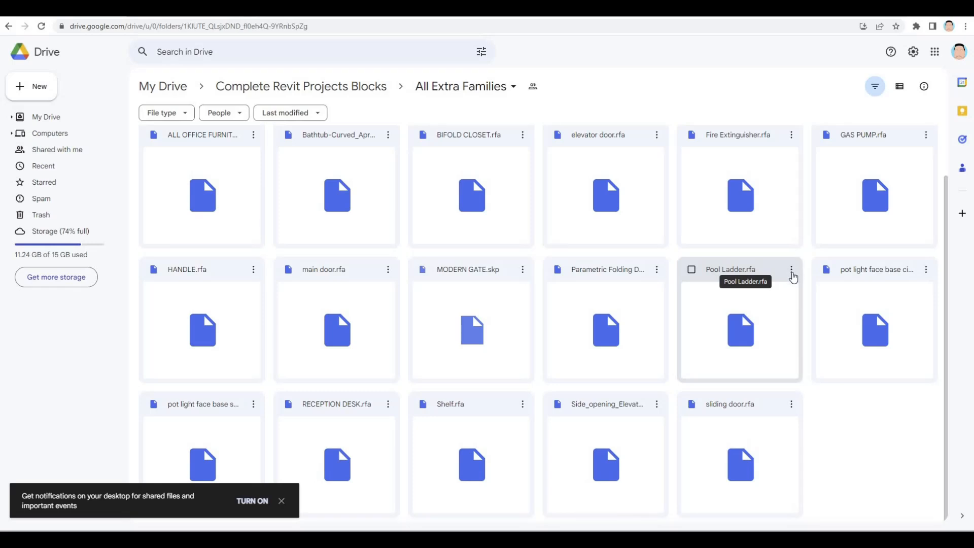
pyautogui.rightClick(745, 276)
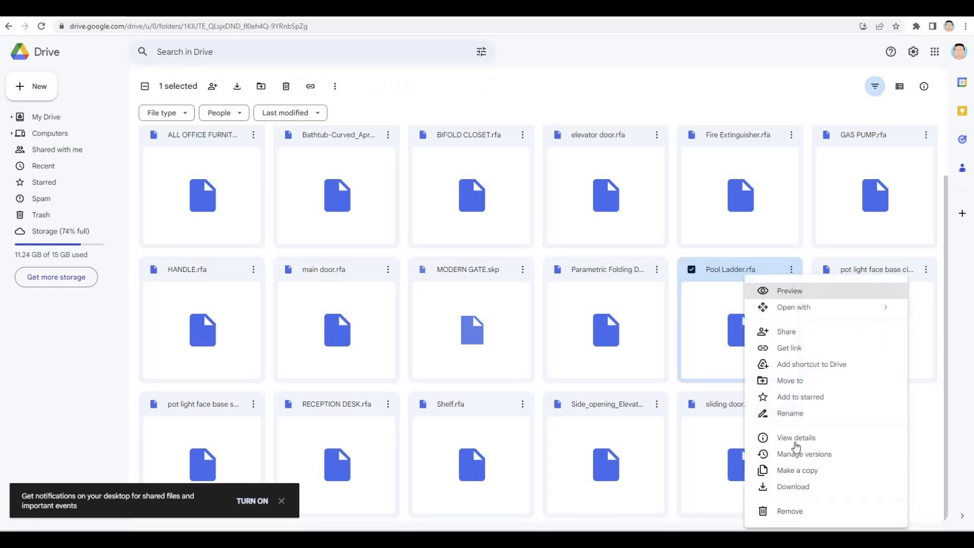
pyautogui.click(793, 487)
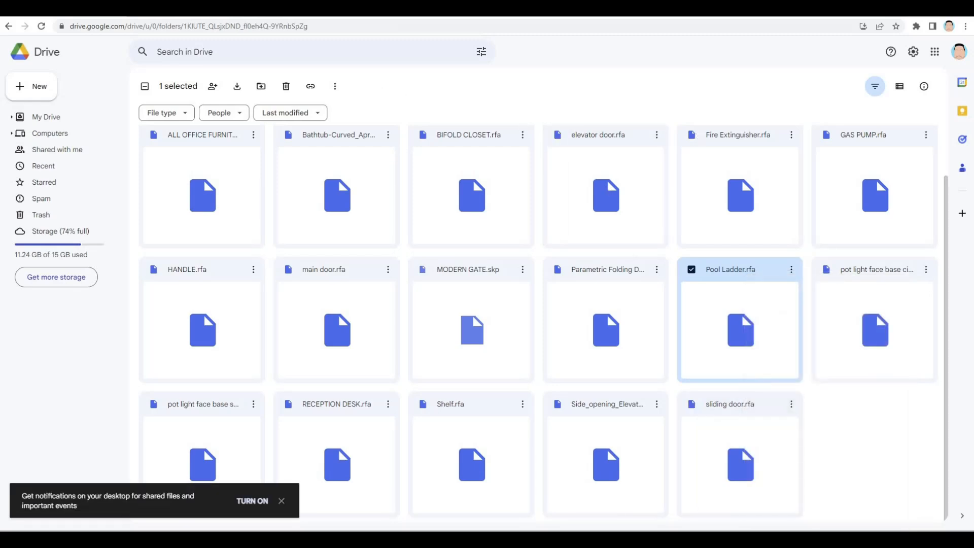
pyautogui.moveTo(609, 9); pyautogui.dragTo(973, 213)
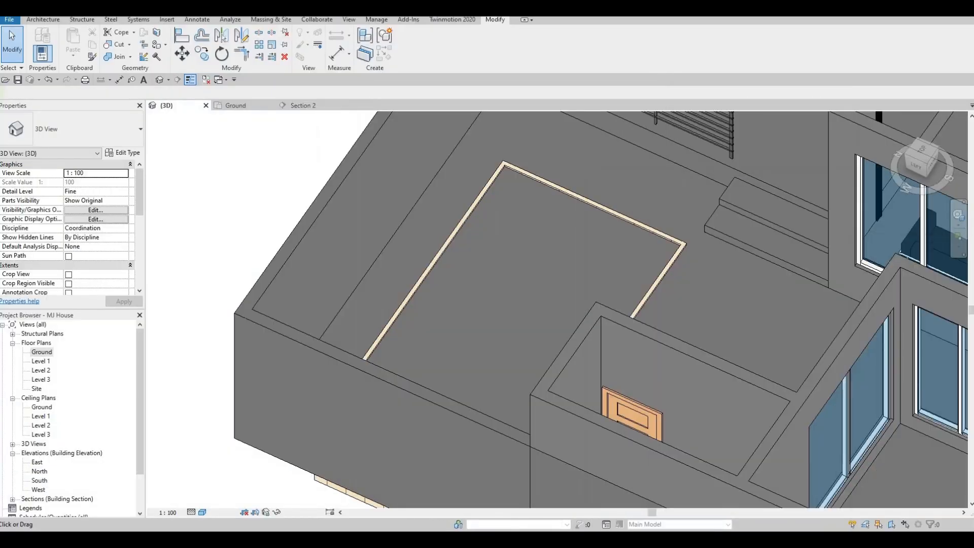
# Load the Pool Ladder family from the Downloads folder into the Revit model and place one ladder across the pool's long edge
pyautogui.hotkey('alt', 'Tab')
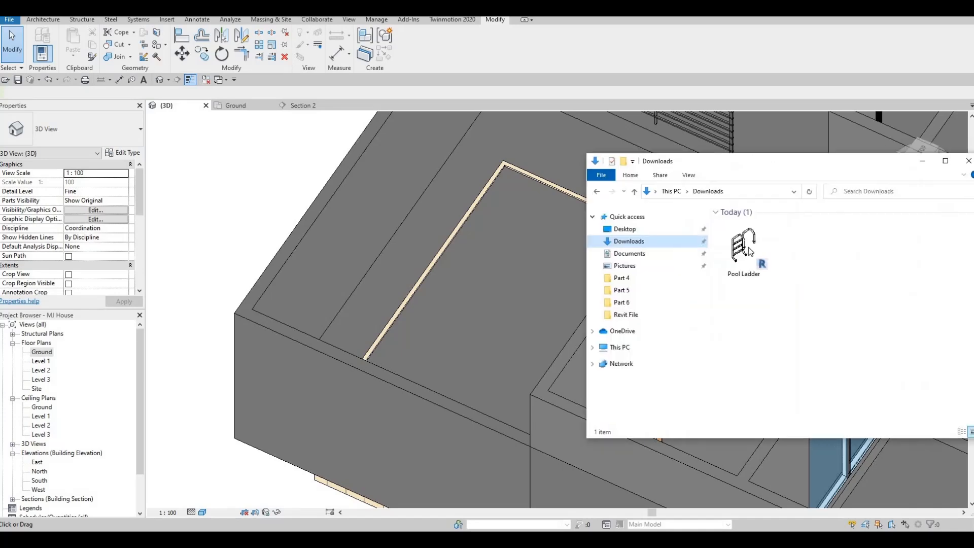
pyautogui.moveTo(744, 247); pyautogui.dragTo(482, 250)
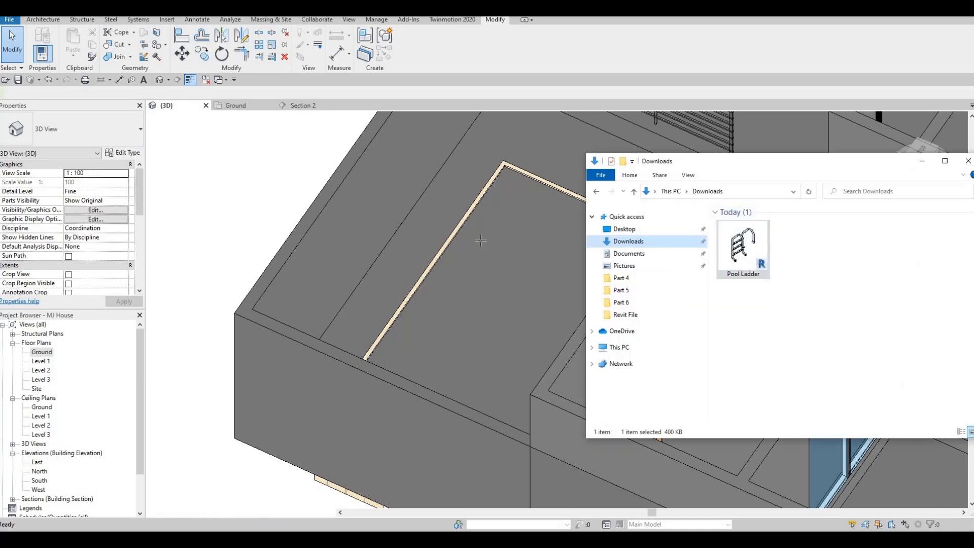
pyautogui.moveTo(465, 223); pyautogui.dragTo(292, 246, button='middle')
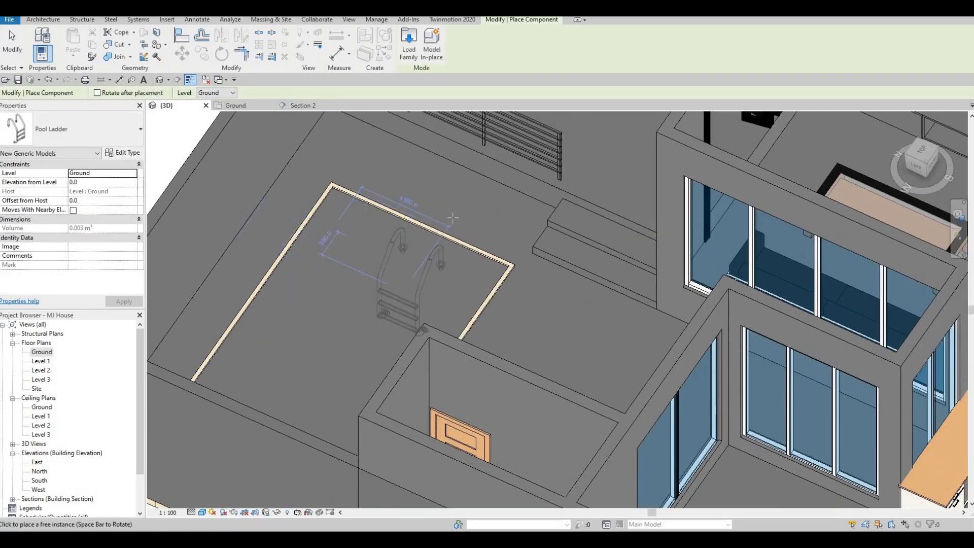
pyautogui.moveTo(397, 250); pyautogui.dragTo(456, 196, button='middle')
pyautogui.scroll(-2, 453, 224)
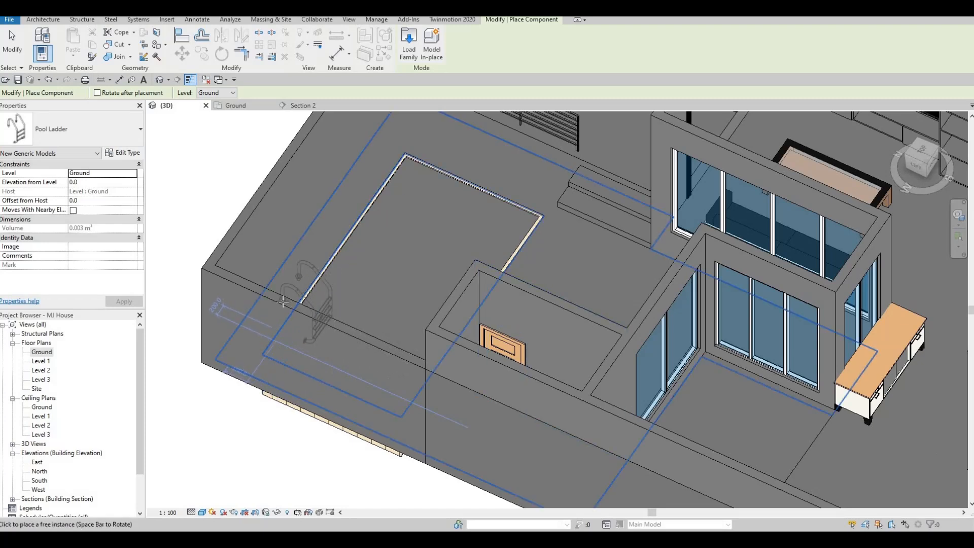
pyautogui.click(344, 284)
pyautogui.press('Escape')
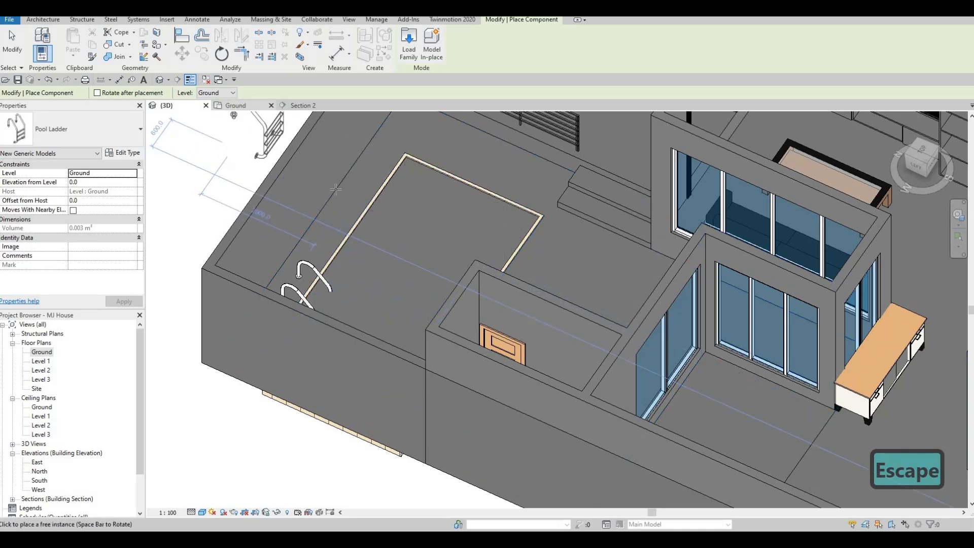
# Stop placing further ladders and, in the Ground plan, move the placed ladder along the pool's long edge close to the corner
pyautogui.click(235, 105)
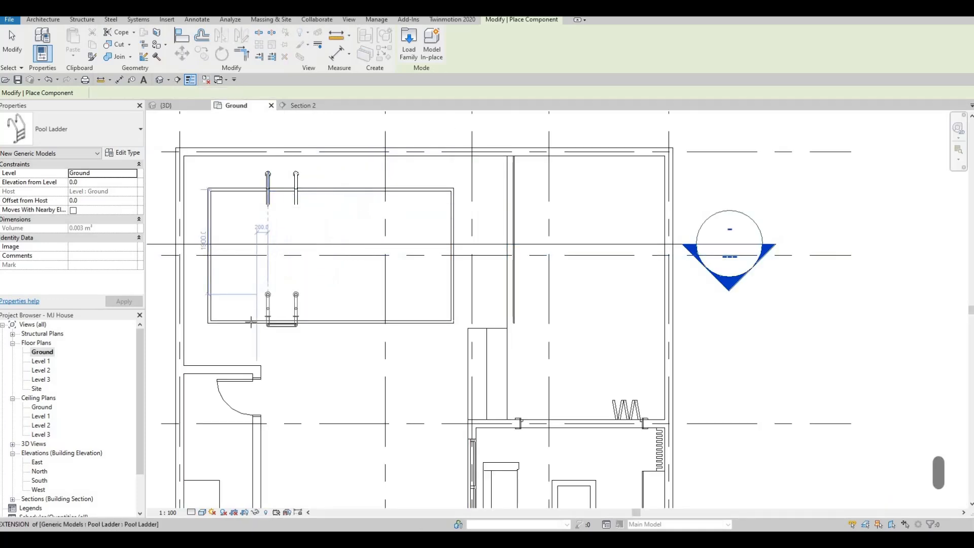
pyautogui.press('space')
pyautogui.press('space')
pyautogui.press('space')
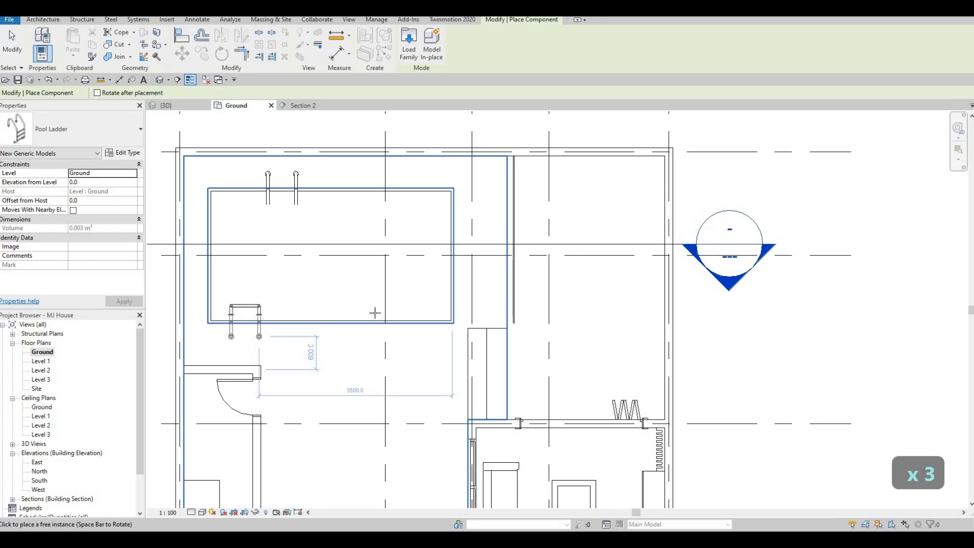
pyautogui.click(268, 183)
pyautogui.press('Escape')
pyautogui.press('Escape')
pyautogui.click(266, 181)
pyautogui.press('Left')
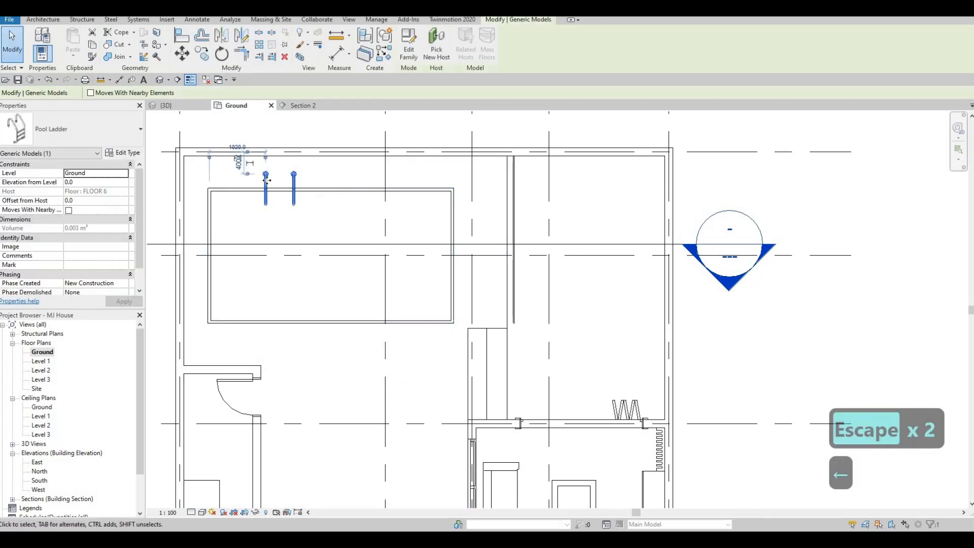
pyautogui.press('Left')
pyautogui.press('Left')
pyautogui.press('Left')
pyautogui.press('Left')
pyautogui.press('Left')
pyautogui.press('Left')
pyautogui.press('Left')
pyautogui.press('Left')
pyautogui.press('Left')
pyautogui.press('Left')
pyautogui.press('Left')
pyautogui.press('Left')
pyautogui.press('Left')
pyautogui.press('Left')
pyautogui.press('Left')
pyautogui.press('Left')
pyautogui.press('Left')
pyautogui.press('Left')
pyautogui.press('Left')
pyautogui.press('Left')
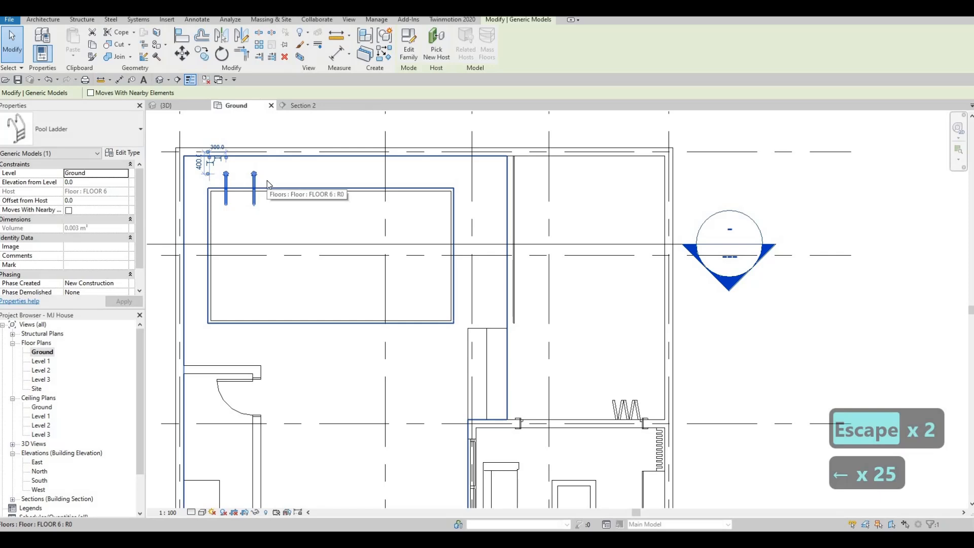
pyautogui.press('Right')
pyautogui.press('Escape')
pyautogui.press('Escape')
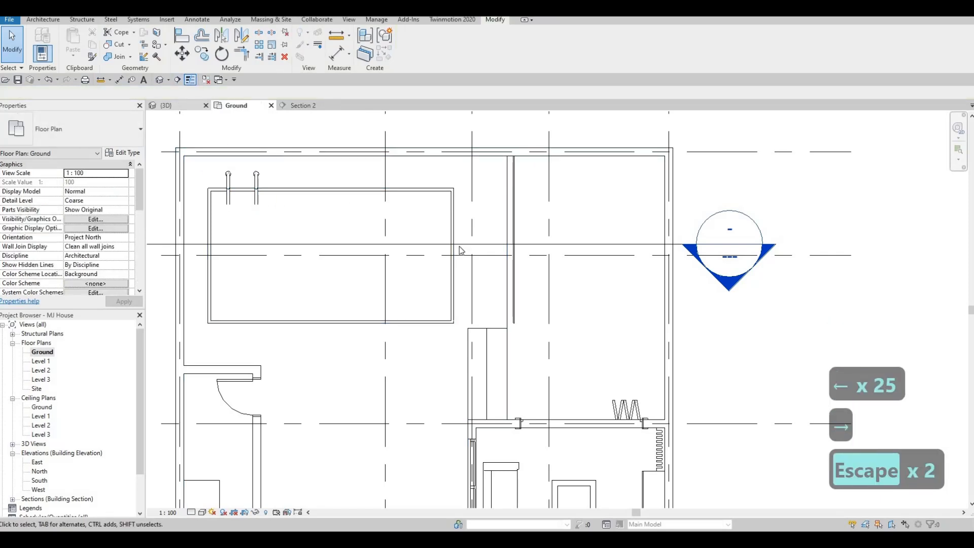
# Check the ladder in 3D, rotate it 180° in the Ground plan and move it to the pool's opposite long edge
pyautogui.click(166, 105)
pyautogui.keyDown('shift'); pyautogui.moveTo(297, 239); pyautogui.dragTo(395, 202, button='middle'); pyautogui.keyUp('shift')
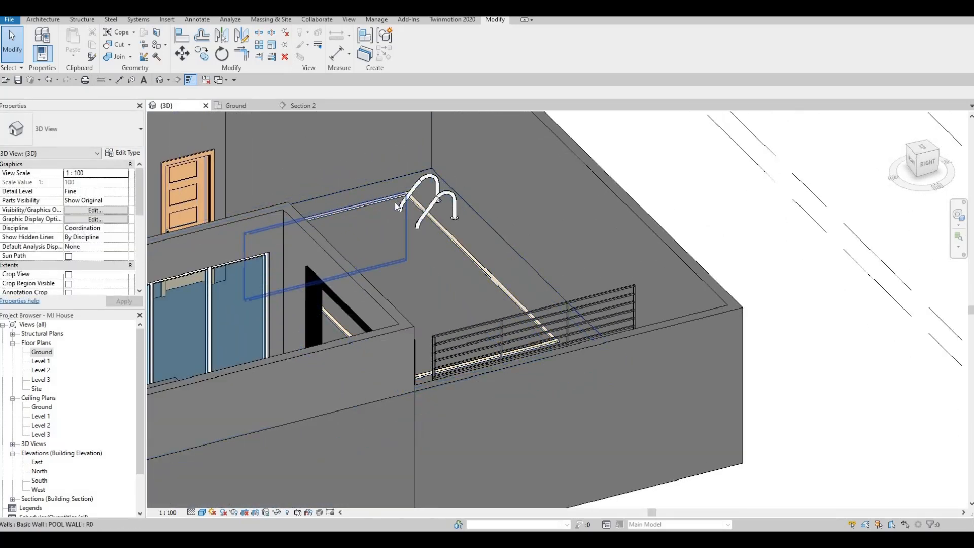
pyautogui.keyDown('shift'); pyautogui.moveTo(425, 234); pyautogui.dragTo(252, 213, button='middle'); pyautogui.keyUp('shift')
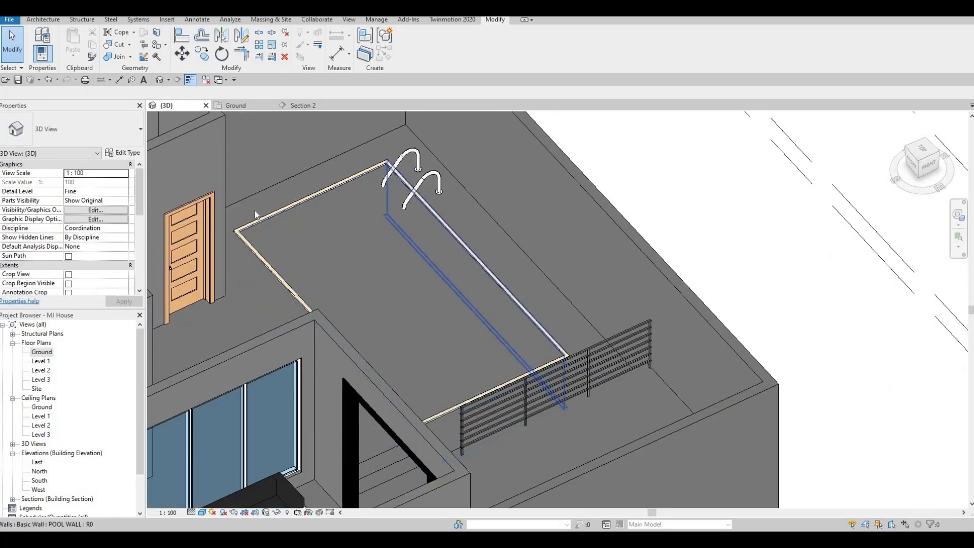
pyautogui.click(235, 105)
pyautogui.click(261, 180)
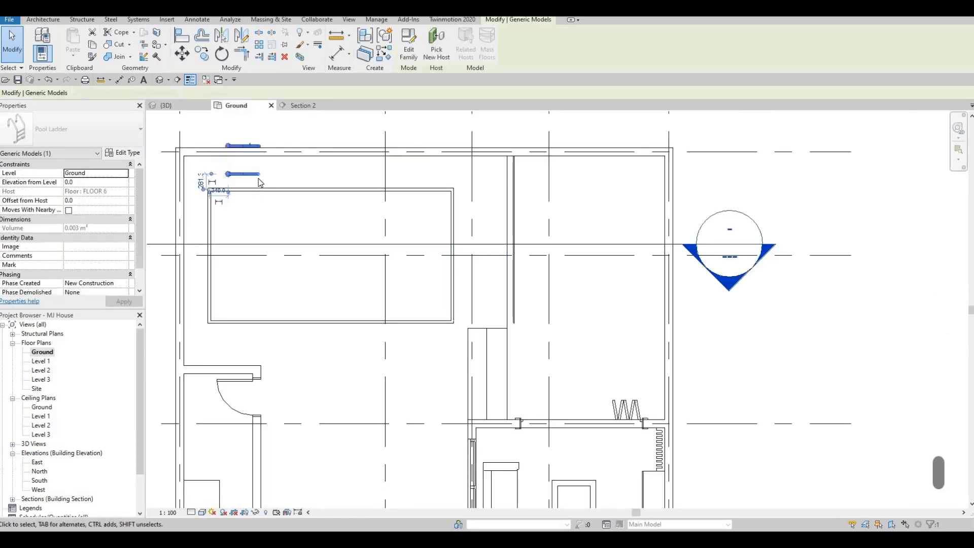
pyautogui.moveTo(258, 178); pyautogui.dragTo(229, 147)
pyautogui.moveTo(263, 302); pyautogui.dragTo(249, 319)
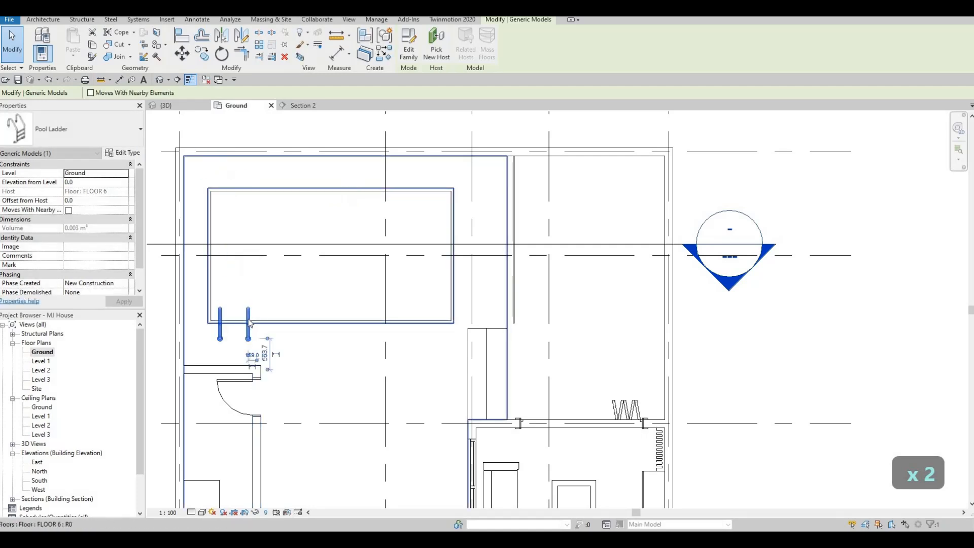
pyautogui.press('Escape')
# Nudge the pool ladder slightly along the pool edge and a little further onto the deck in the Ground plan
pyautogui.click(250, 315)
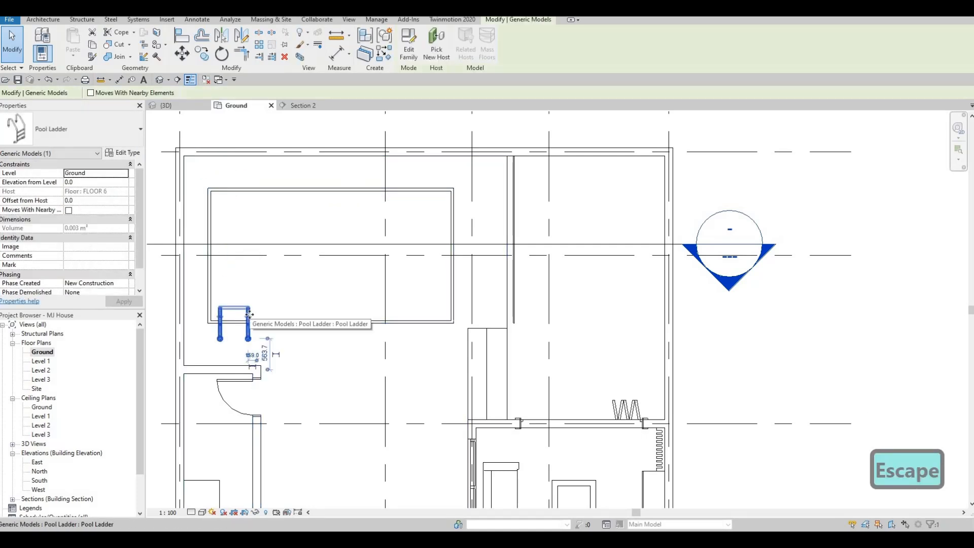
pyautogui.press('Down')
pyautogui.press('Down')
pyautogui.press('Right')
pyautogui.press('Up')
pyautogui.press('Right')
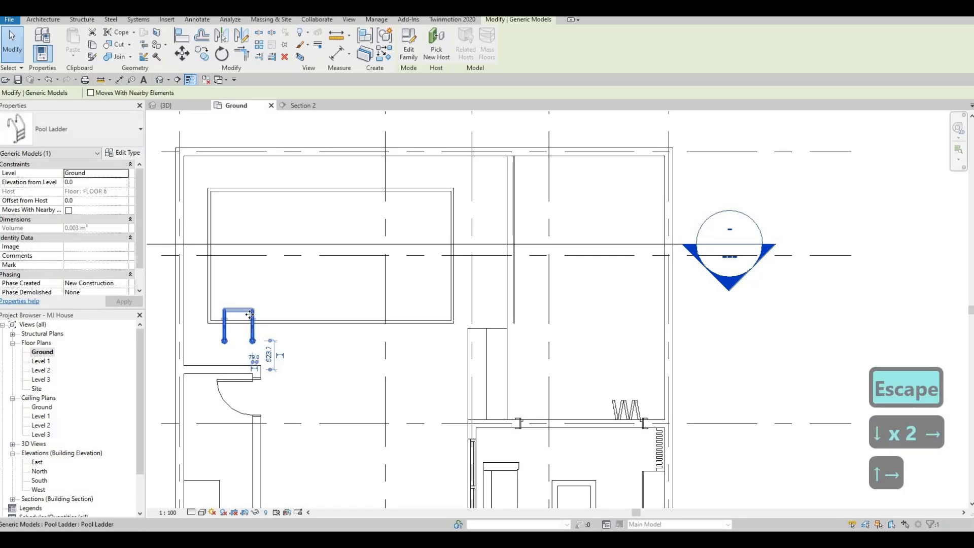
# Fine-nudge the ladder away from the water until its step line meets the pool's inner edge, and deselect it
pyautogui.scroll(5, 240, 312)
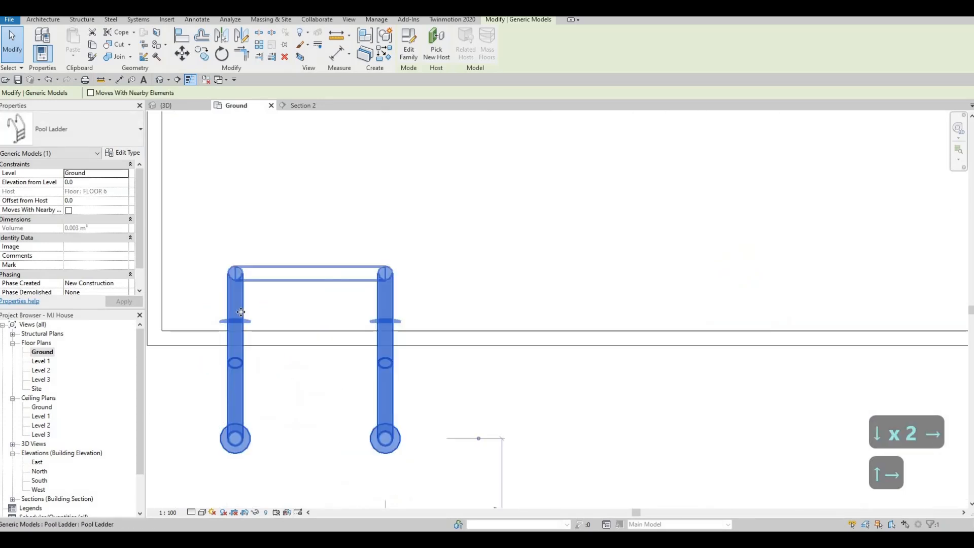
pyautogui.press('Down')
pyautogui.press('Down')
pyautogui.press('Down')
pyautogui.press('Down')
pyautogui.press('Down')
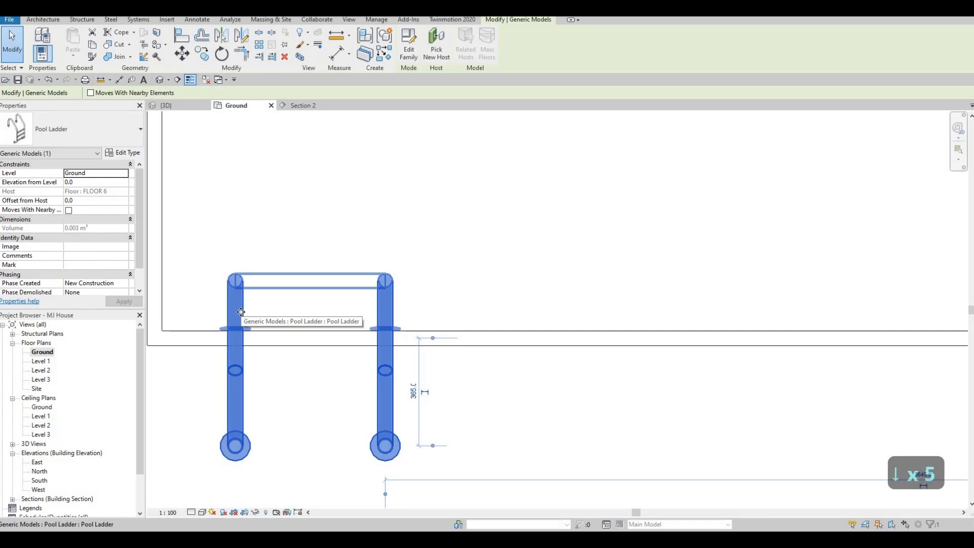
pyautogui.press('Down')
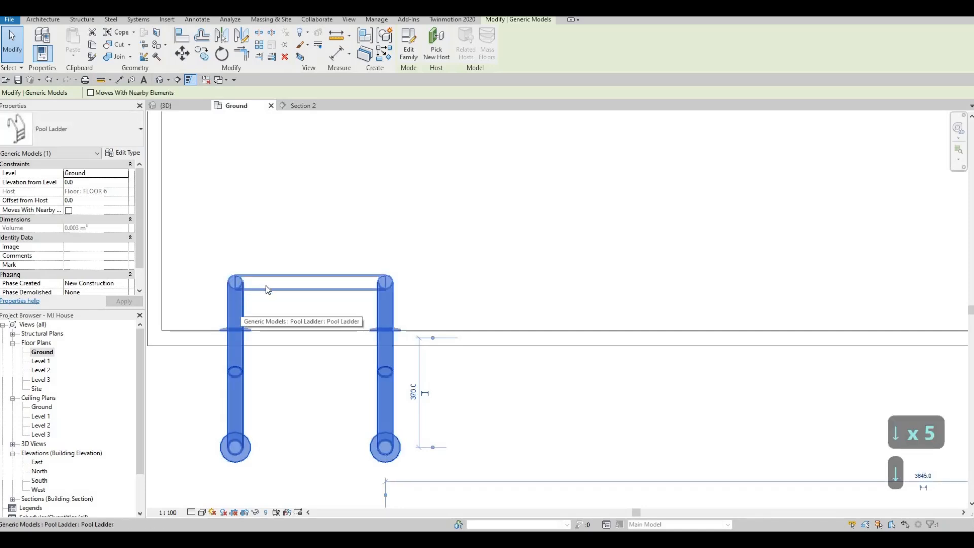
pyautogui.press('Escape')
pyautogui.press('Escape')
# Examine the ladder's position and the surrounding deck, bathroom and living areas in the Ground plan
pyautogui.scroll(-4, 322, 306)
pyautogui.moveTo(276, 310); pyautogui.dragTo(269, 329, button='middle')
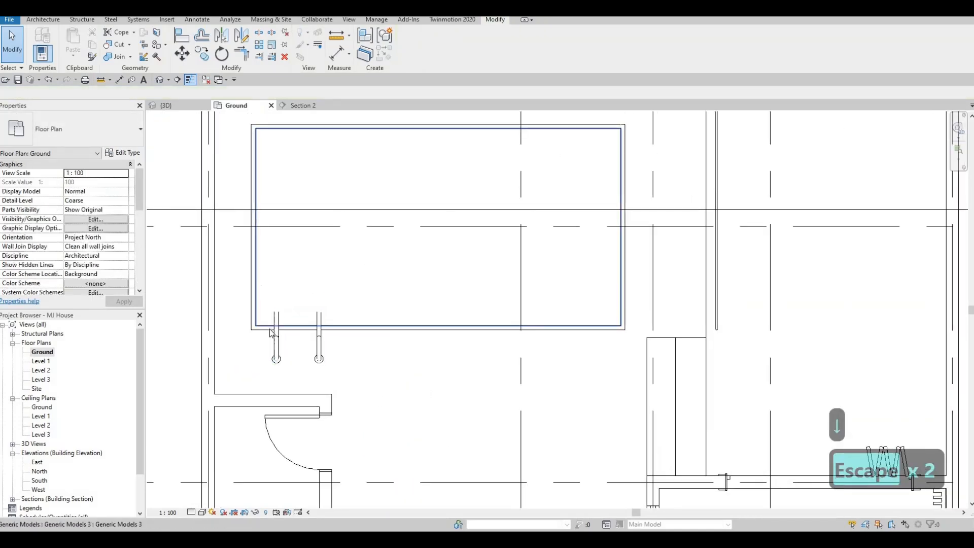
pyautogui.moveTo(369, 384); pyautogui.dragTo(305, 332, button='middle')
pyautogui.scroll(-4, 306, 333)
pyautogui.moveTo(327, 391); pyautogui.dragTo(300, 331, button='middle')
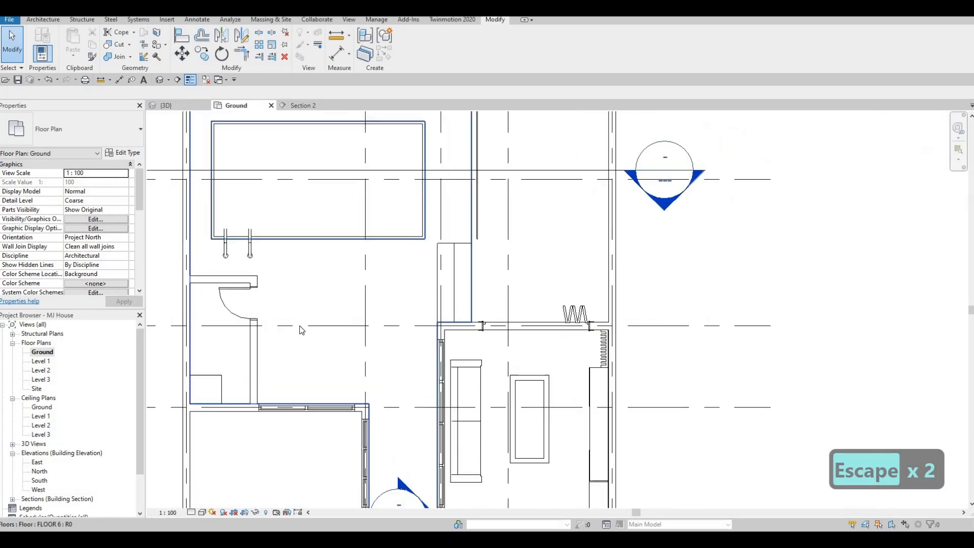
pyautogui.scroll(1, 304, 313)
pyautogui.moveTo(302, 258); pyautogui.dragTo(307, 304, button='middle')
pyautogui.scroll(1, 301, 320)
pyautogui.scroll(-3, 298, 354)
pyautogui.moveTo(297, 353); pyautogui.dragTo(305, 325, button='middle')
pyautogui.press('Escape')
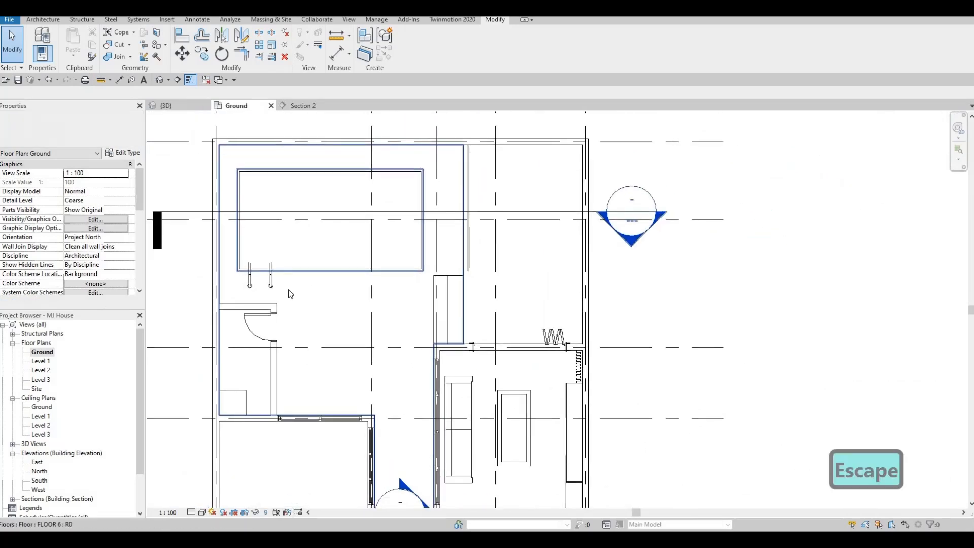
pyautogui.moveTo(356, 295); pyautogui.dragTo(344, 250, button='middle')
pyautogui.scroll(-2, 313, 253)
pyautogui.scroll(-1, 341, 263)
pyautogui.moveTo(300, 352); pyautogui.dragTo(290, 328, button='middle')
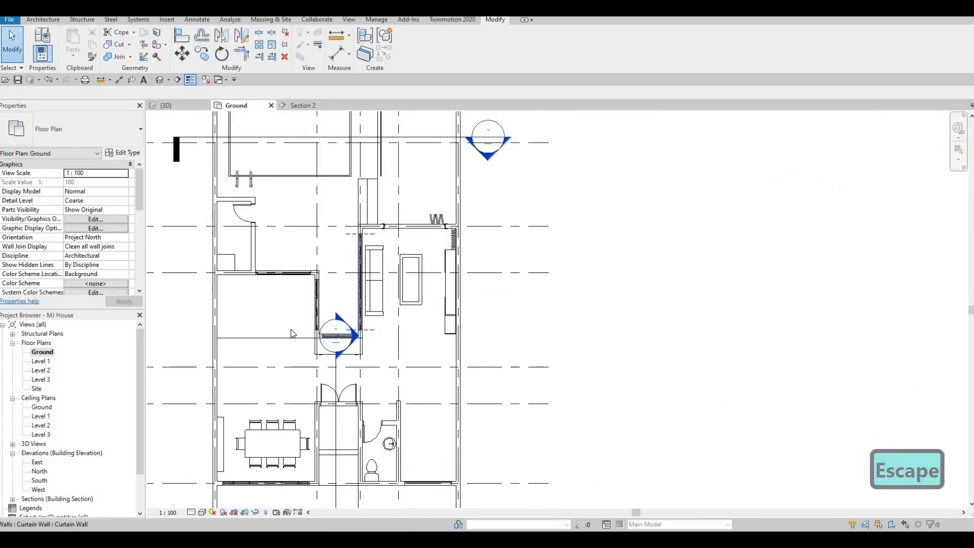
# Shorten the Section 1 line by moving its head away from the courtyard towards the double entry door
pyautogui.click(338, 360)
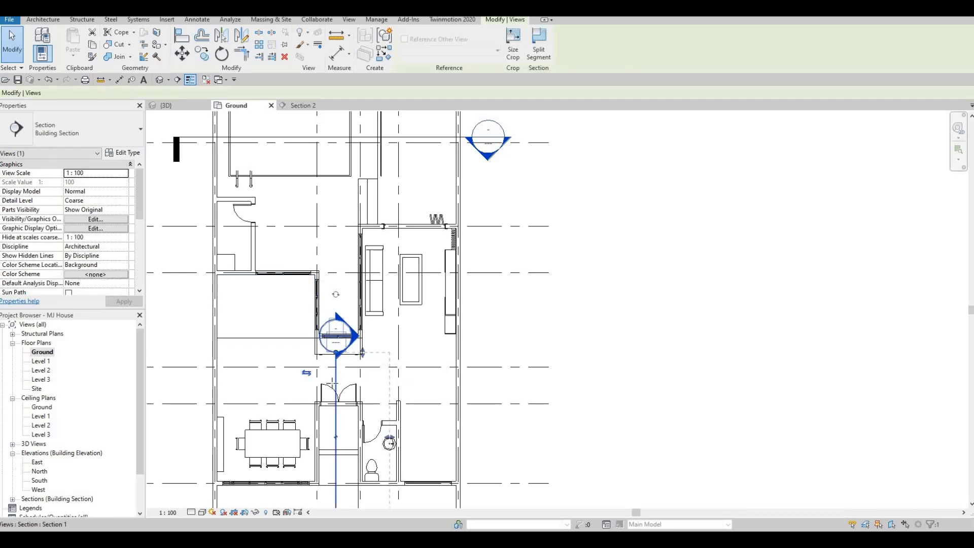
pyautogui.moveTo(336, 353); pyautogui.dragTo(337, 388)
pyautogui.press('Escape')
# Edit the boundary of the FLOOR 6 floor around the pool and add a line along the bathroom wall's outer face
pyautogui.moveTo(324, 284); pyautogui.dragTo(333, 359, button='middle')
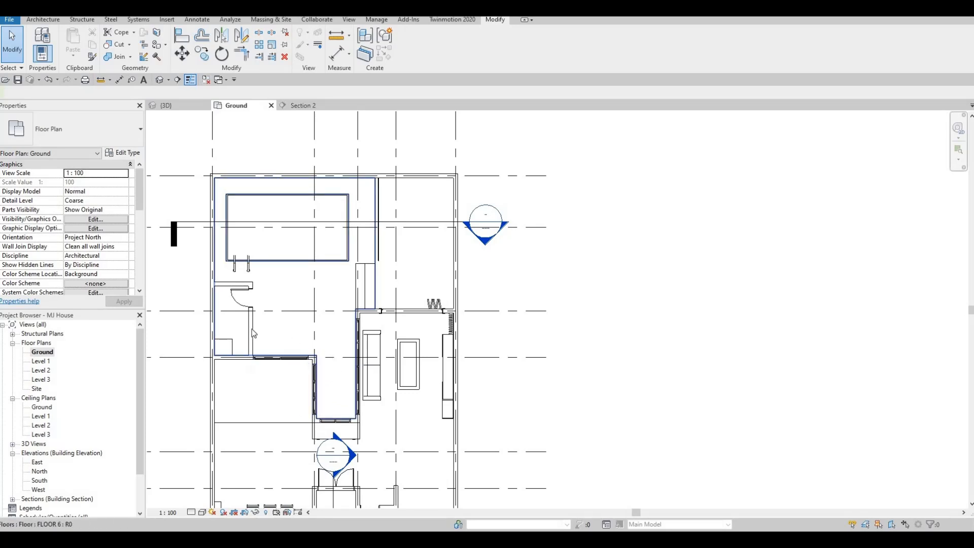
pyautogui.moveTo(310, 306); pyautogui.dragTo(310, 297, button='middle')
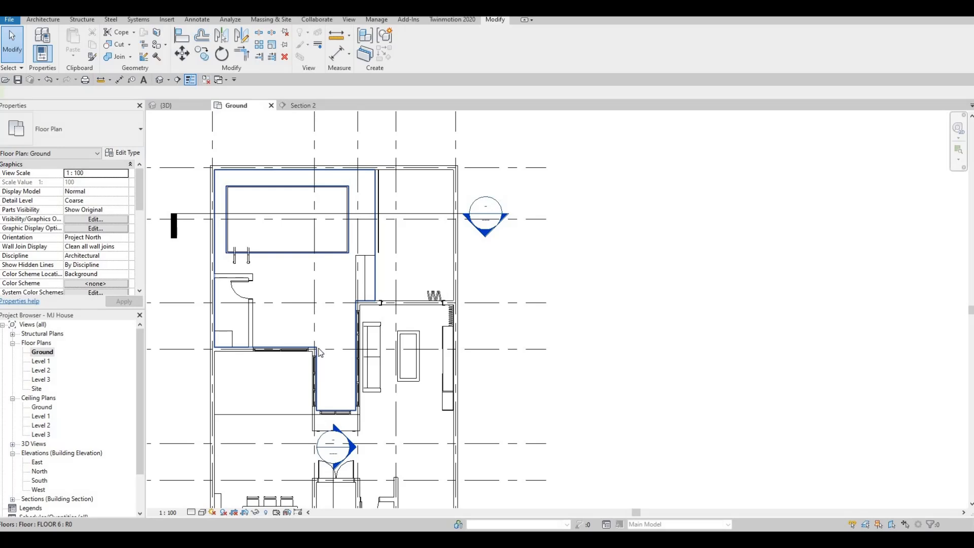
pyautogui.click(347, 307)
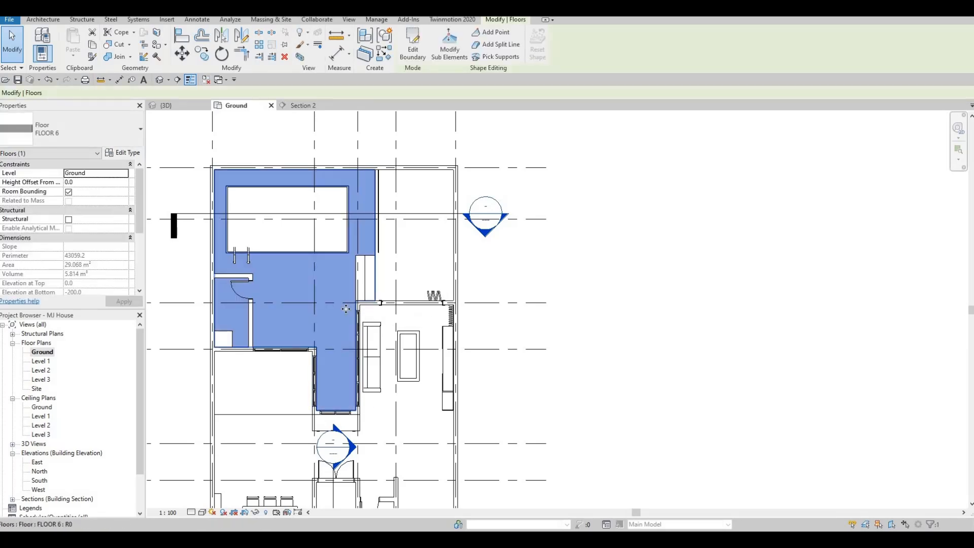
pyautogui.click(413, 45)
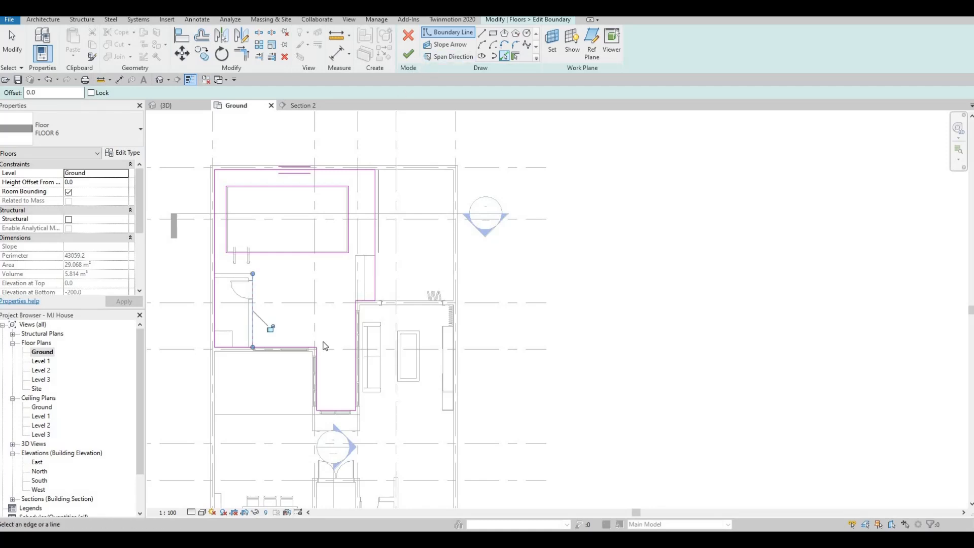
# Trim the new bathroom-wall line and the short floor edge beside the steps into a corner
pyautogui.press('Escape')
pyautogui.press('Escape')
pyautogui.press('t')
pyautogui.press('r')
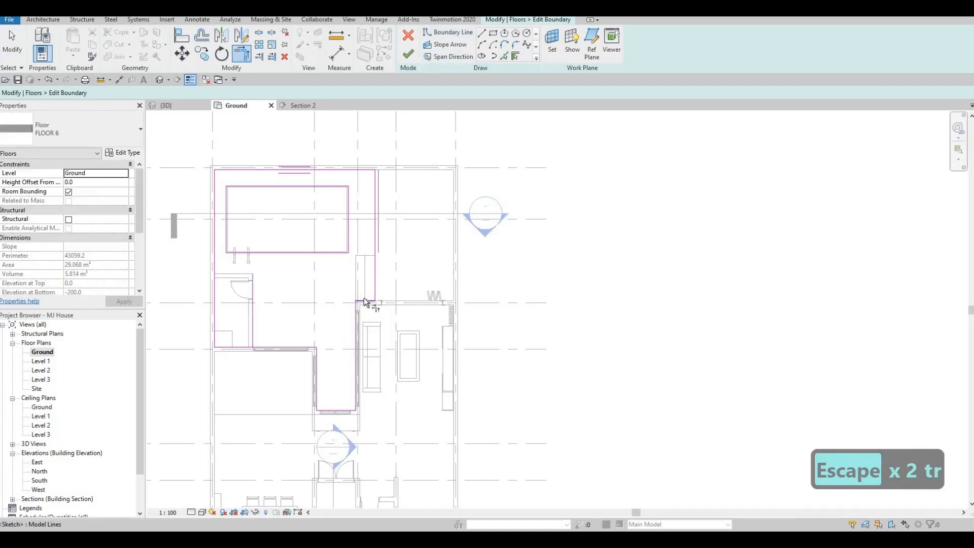
pyautogui.click(252, 288)
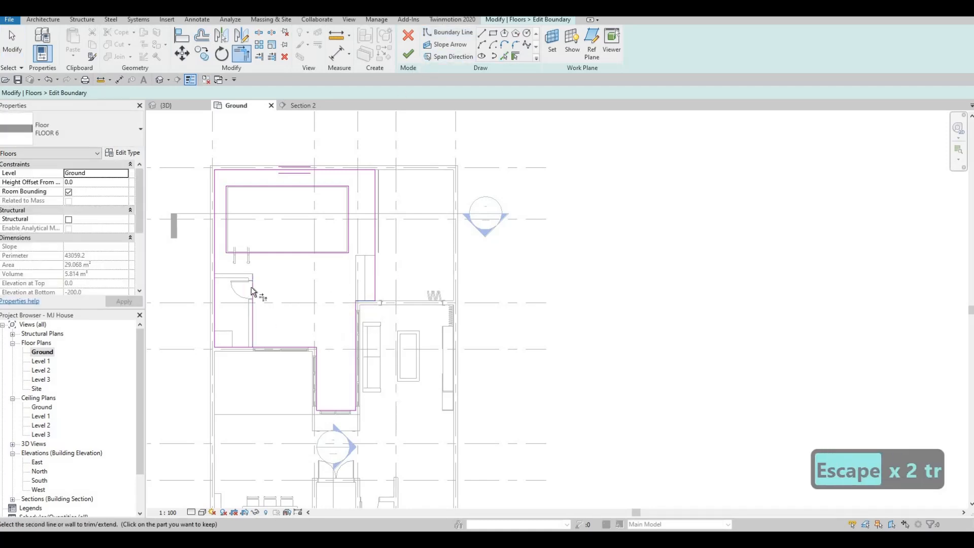
pyautogui.click(296, 332)
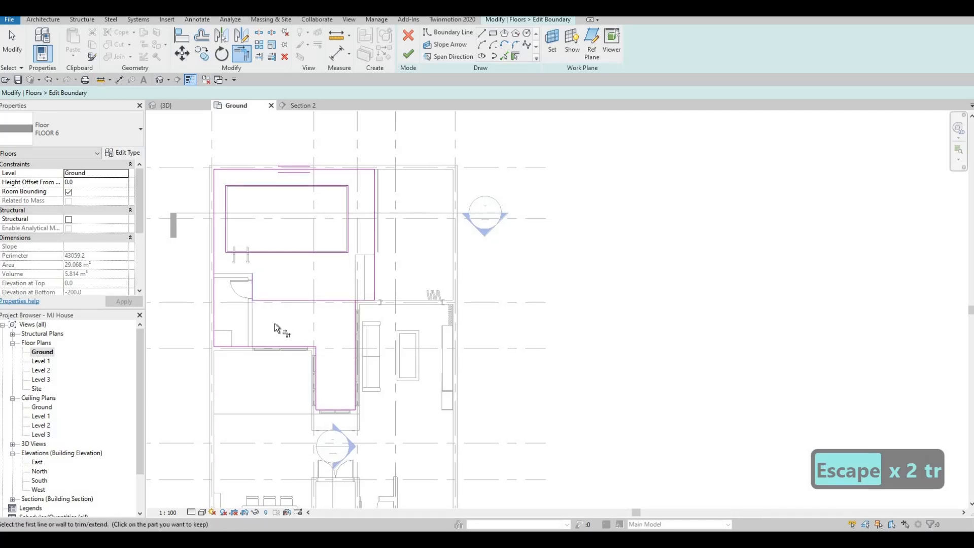
# Add a floor boundary line along the bathroom wall facing the pool and try to trim it into the sketch
pyautogui.moveTo(239, 278); pyautogui.dragTo(239, 282, button='middle')
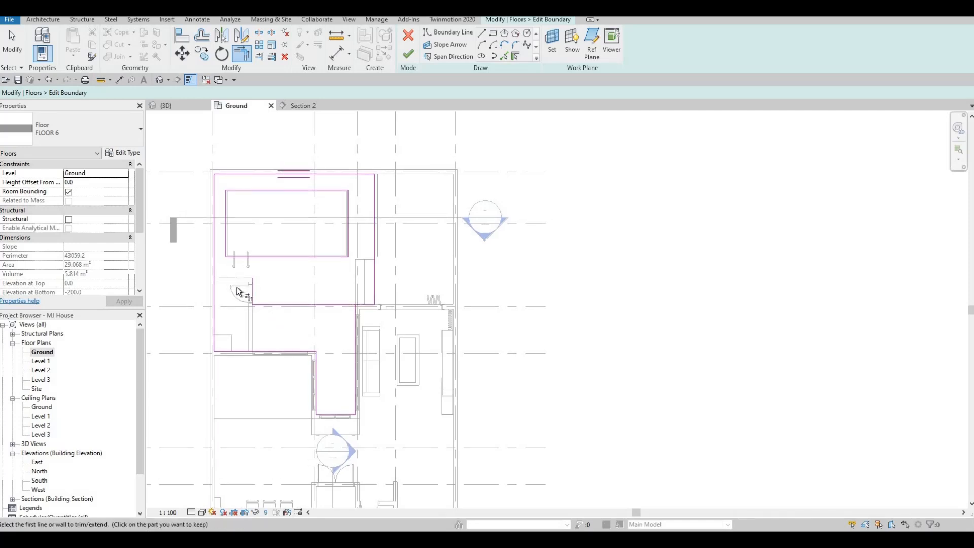
pyautogui.scroll(1, 239, 292)
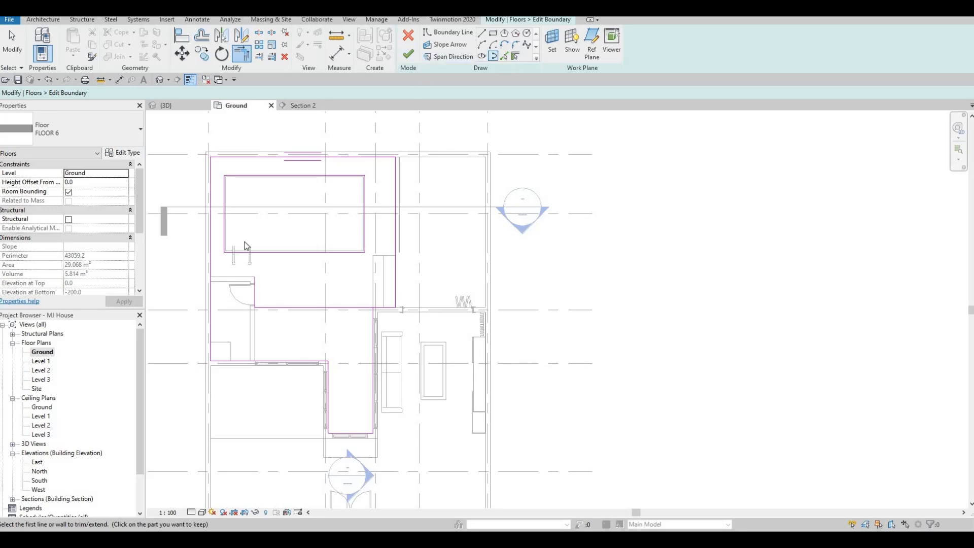
pyautogui.click(230, 276)
pyautogui.press('Escape')
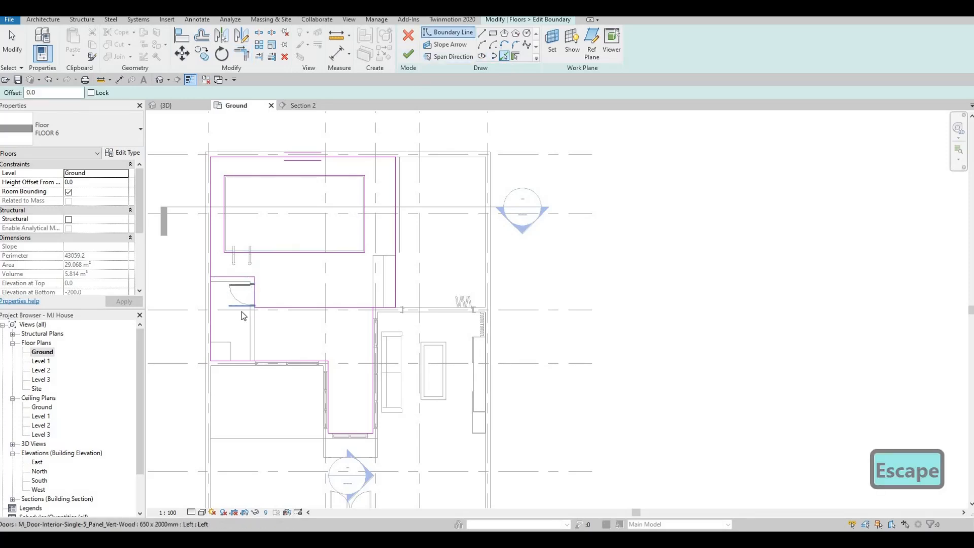
pyautogui.press('Escape')
pyautogui.press('Escape')
pyautogui.press('t')
pyautogui.press('r')
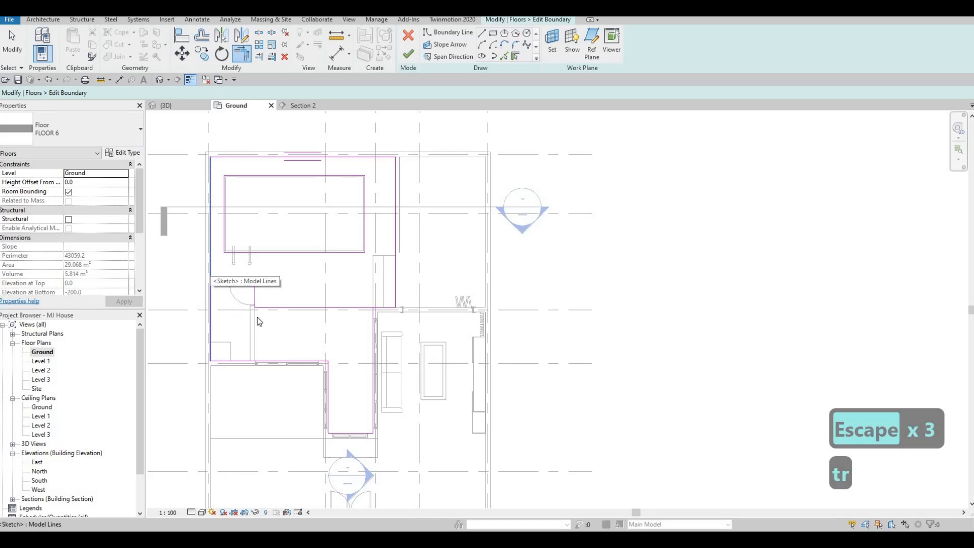
pyautogui.press('Escape')
pyautogui.press('Escape')
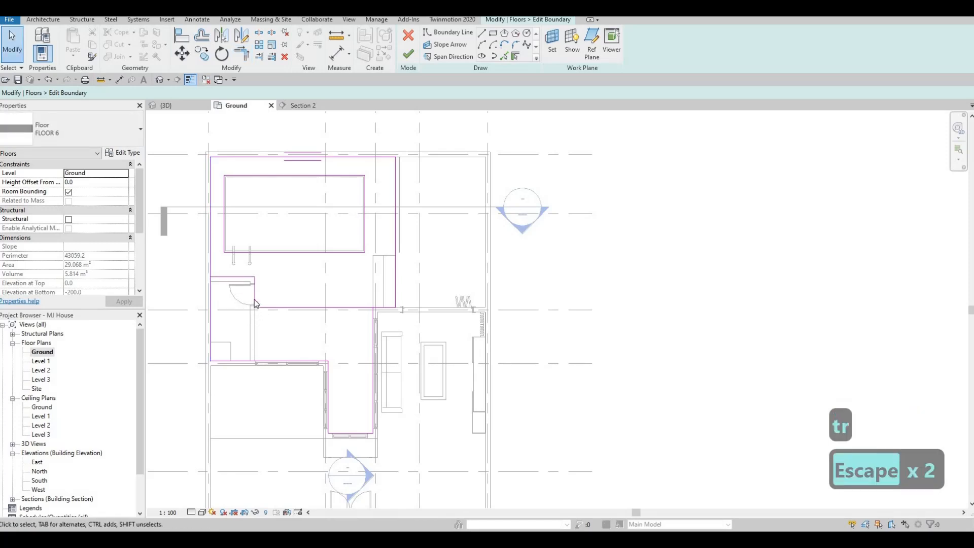
# Extend the boundary line beside the bathroom down to the floor edge at the bathroom's far corner
pyautogui.click(256, 311)
pyautogui.moveTo(256, 308); pyautogui.dragTo(255, 360)
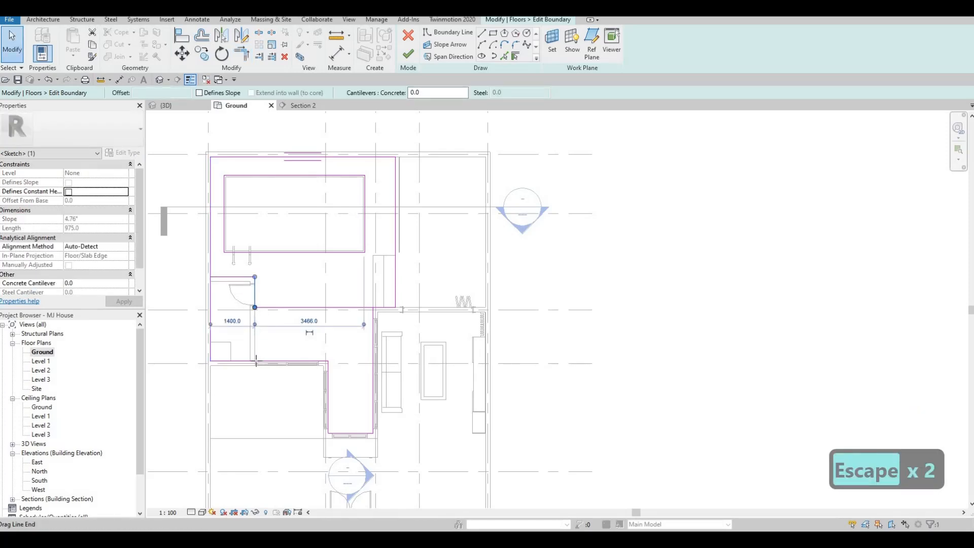
pyautogui.click(263, 322)
pyautogui.press('Escape')
pyautogui.press('Escape')
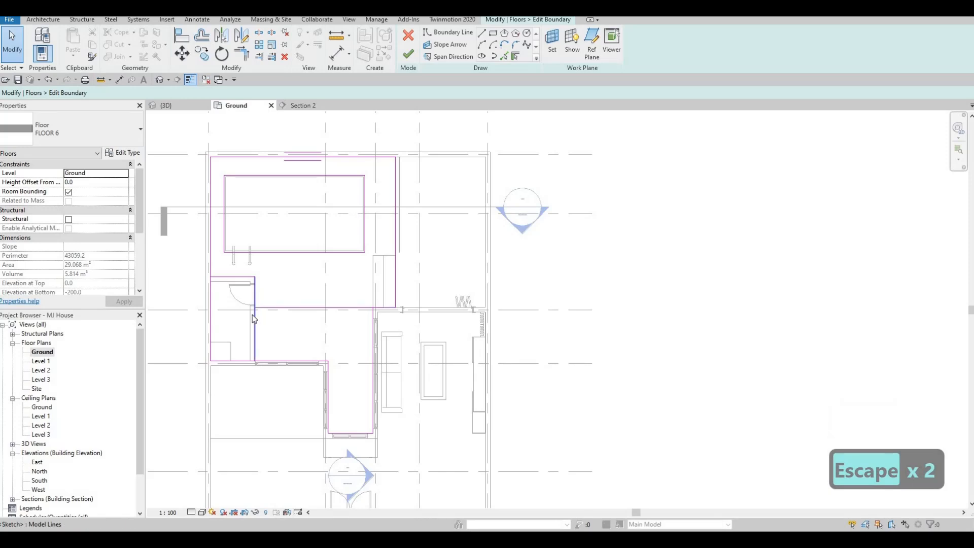
# Trim the line beside the bathroom to the horizontal edge, keeping only its part along the wall below the door
pyautogui.moveTo(252, 315); pyautogui.dragTo(254, 321, button='middle')
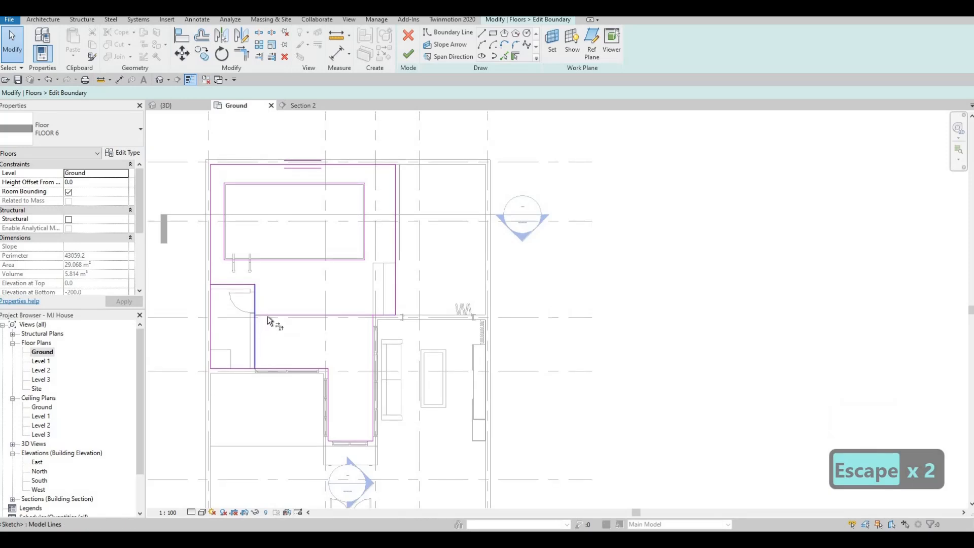
pyautogui.press('t')
pyautogui.press('r')
pyautogui.click(257, 323)
pyautogui.click(257, 315)
pyautogui.press('Escape')
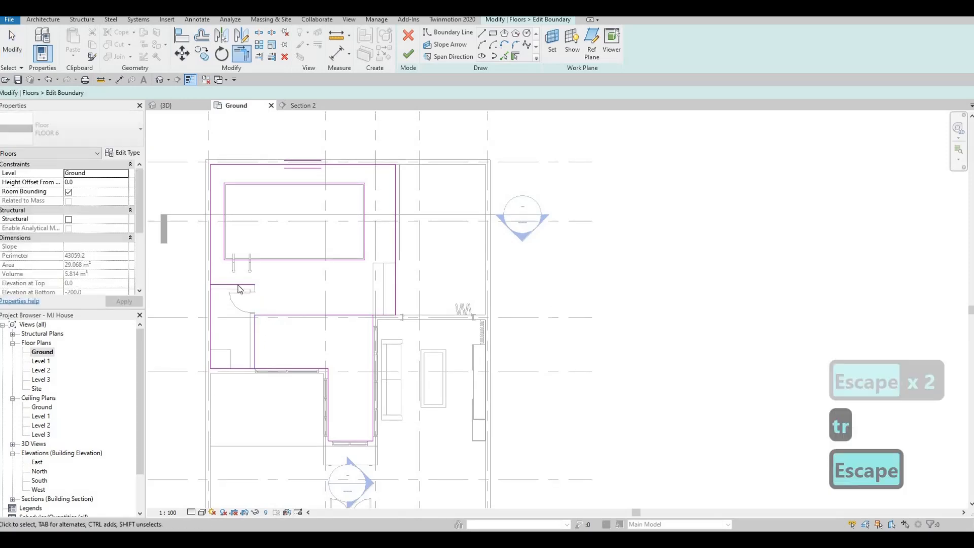
pyautogui.press('Escape')
# Delete the boundary line along the bathroom wall facing the pool
pyautogui.click(240, 285)
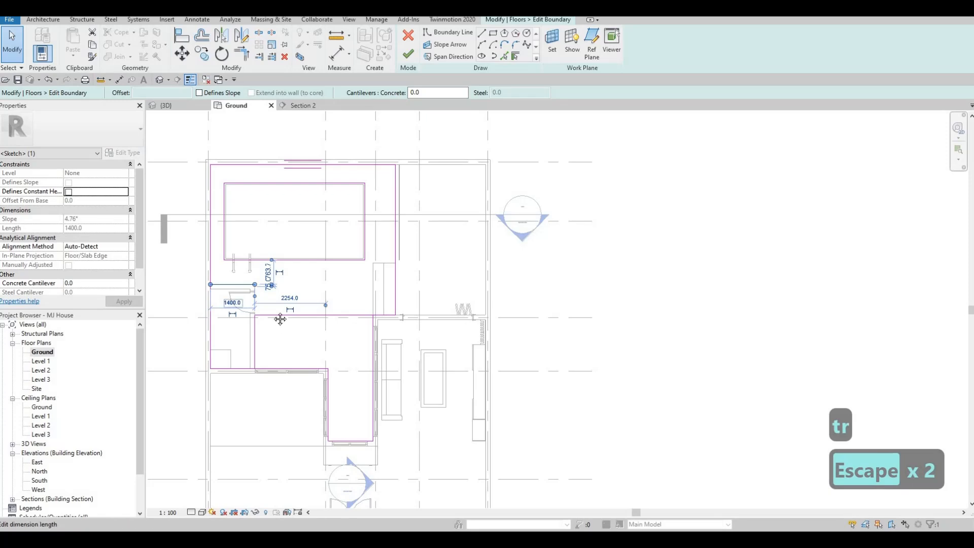
pyautogui.press('Delete')
pyautogui.press('Escape')
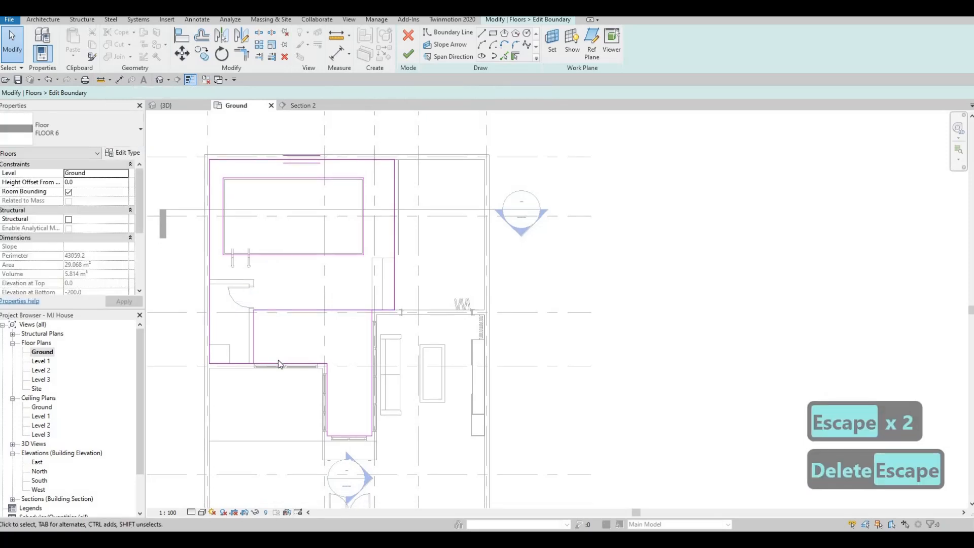
# Trim the floor edge below the bathroom to end at the line along the bathroom wall
pyautogui.press('t')
pyautogui.press('r')
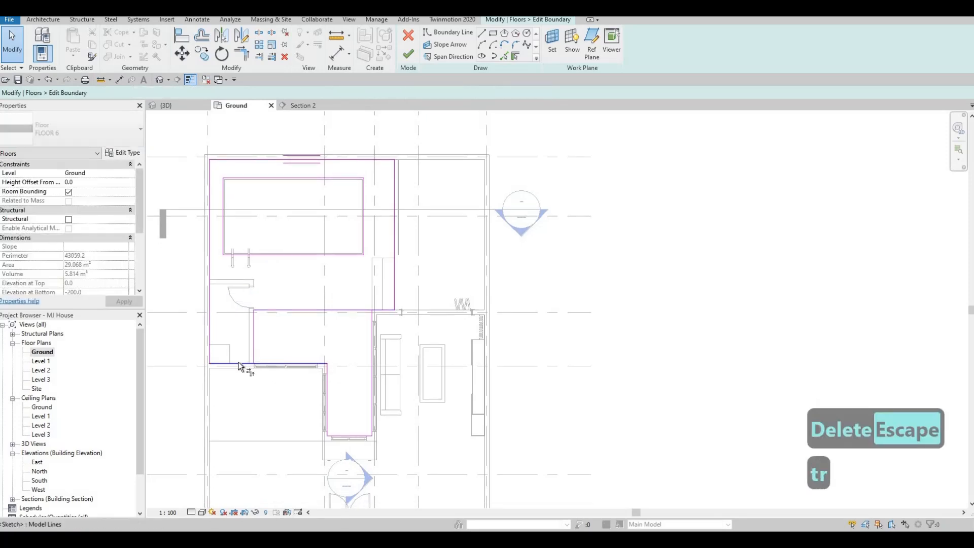
pyautogui.click(251, 364)
pyautogui.press('Escape')
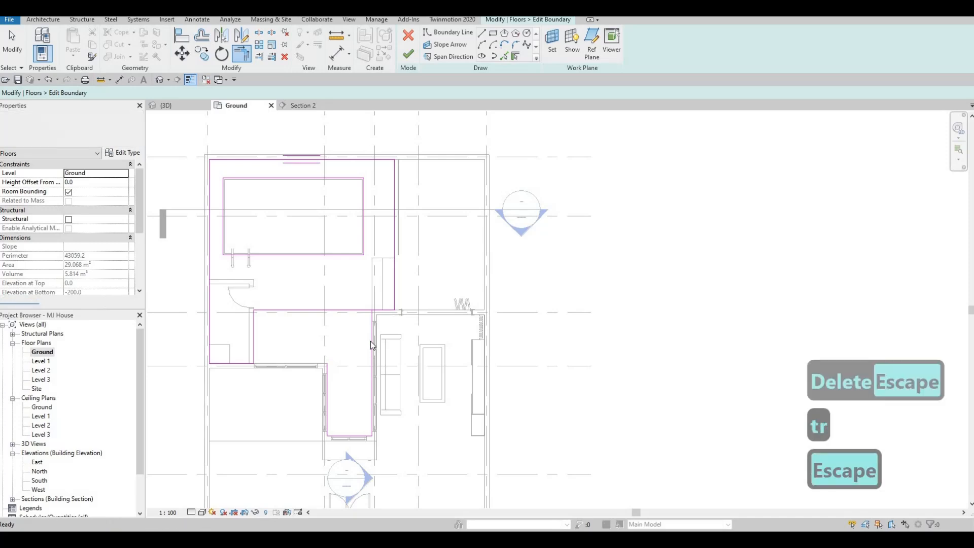
# Delete the three boundary lines around the narrow courtyard and finish the floor without attaching the walls
pyautogui.press('Tab')
pyautogui.click(358, 344)
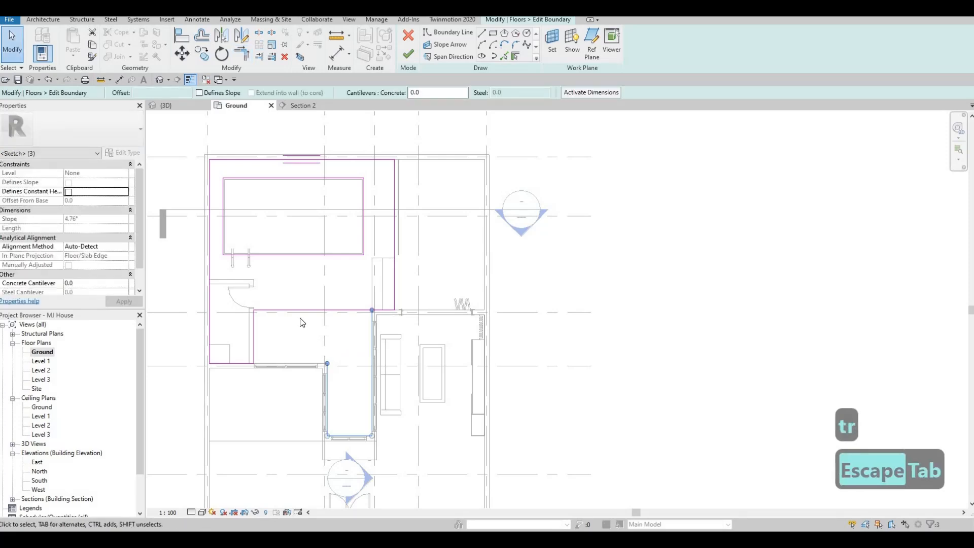
pyautogui.press('Delete')
pyautogui.moveTo(312, 278); pyautogui.dragTo(295, 261, button='middle')
pyautogui.press('Escape')
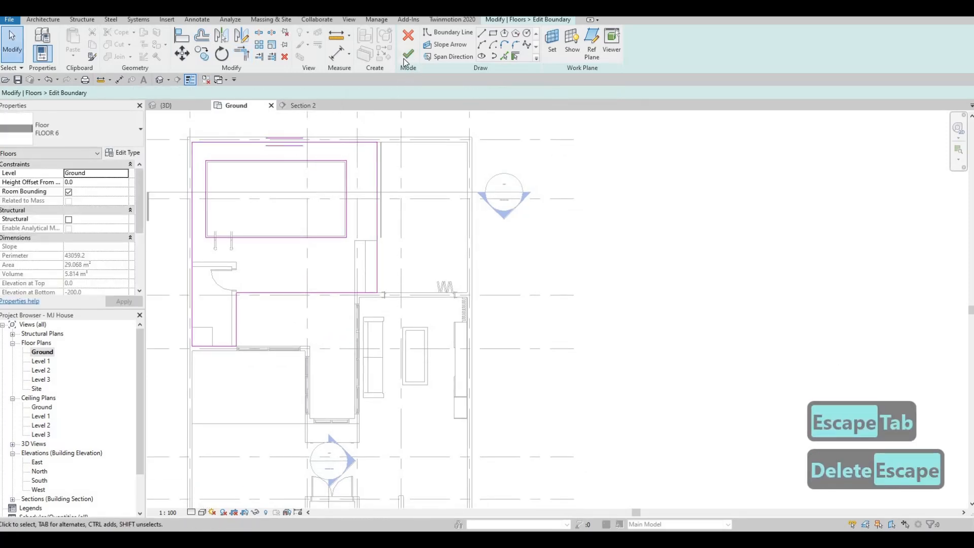
pyautogui.click(557, 275)
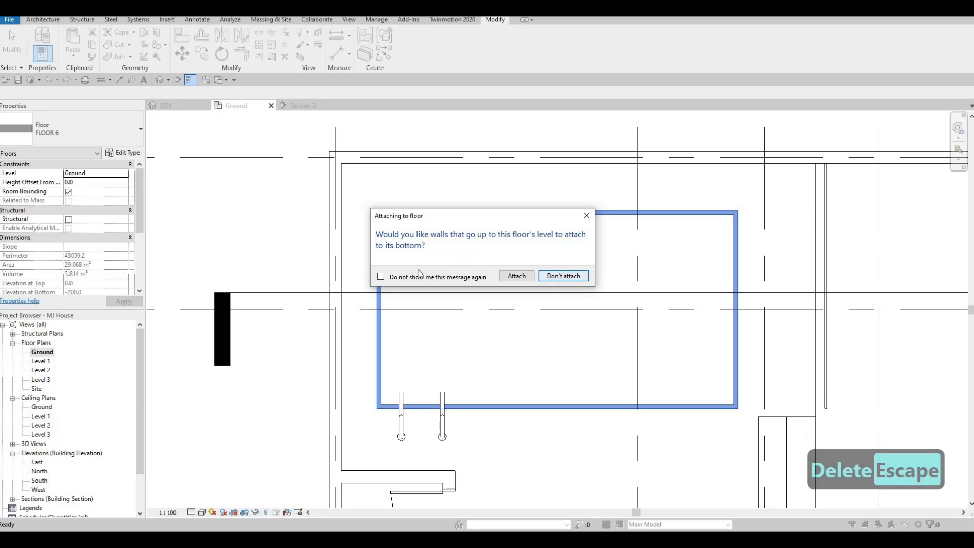
# Start a new floor on the Ground level and duplicate the FLOOR 6 type as FLOOR 7
pyautogui.scroll(-2, 315, 281)
pyautogui.moveTo(316, 281); pyautogui.dragTo(382, 255, button='middle')
pyautogui.scroll(2, 382, 255)
pyautogui.press('Escape')
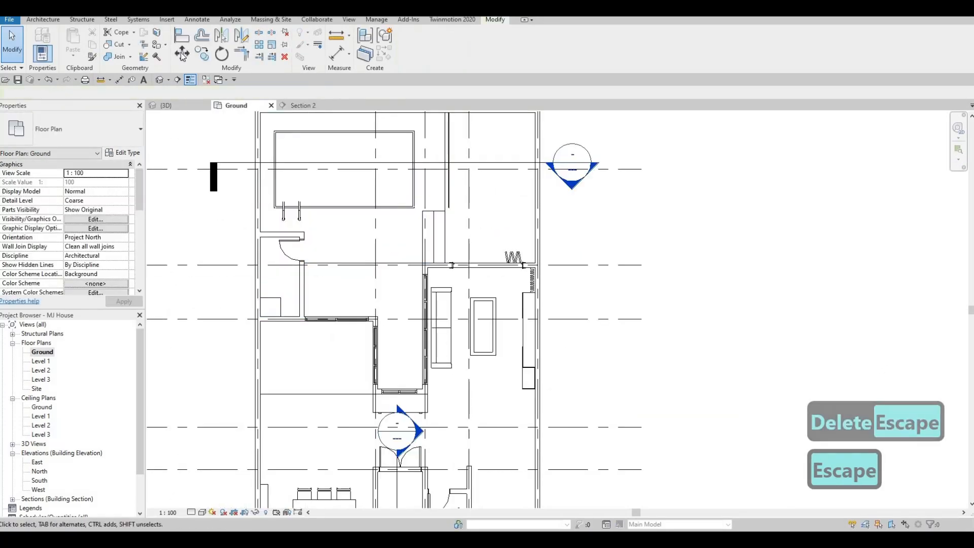
pyautogui.click(39, 20)
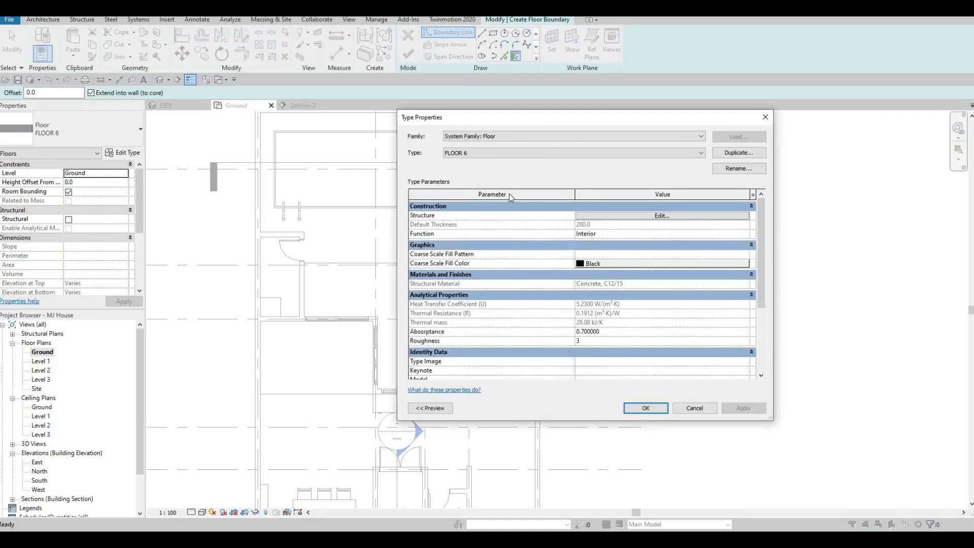
pyautogui.click(752, 151)
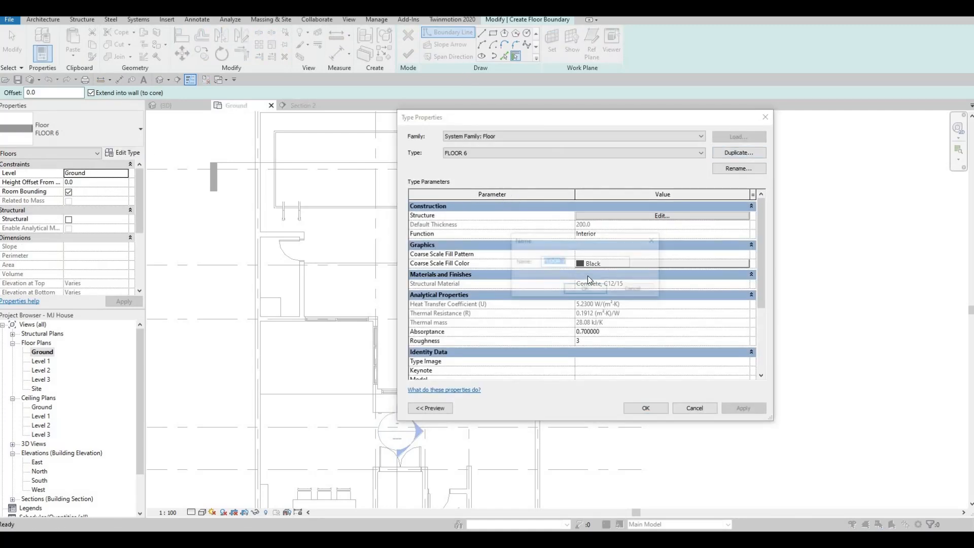
pyautogui.press('Return')
# Set the structure layer of FLOOR 7 to the Grass material and accept the type changes
pyautogui.click(636, 216)
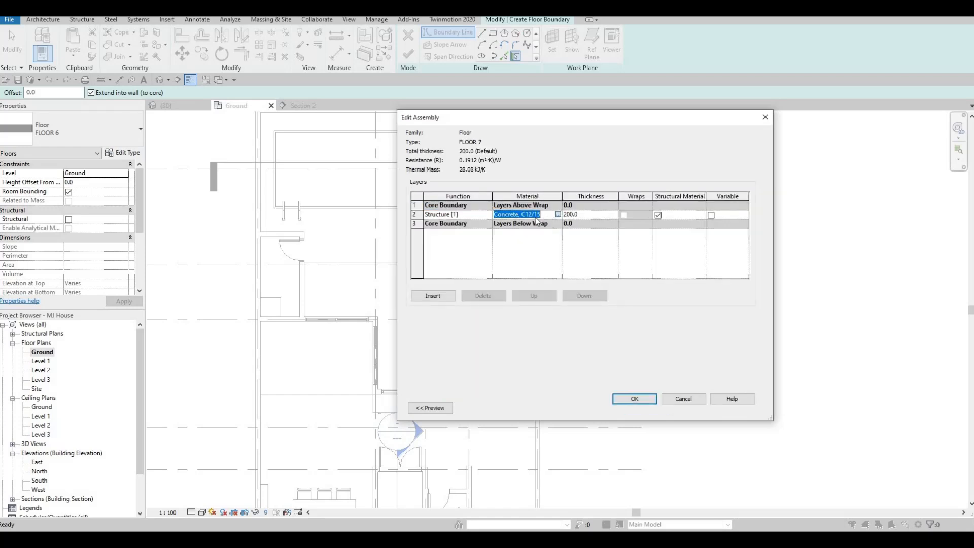
pyautogui.click(558, 215)
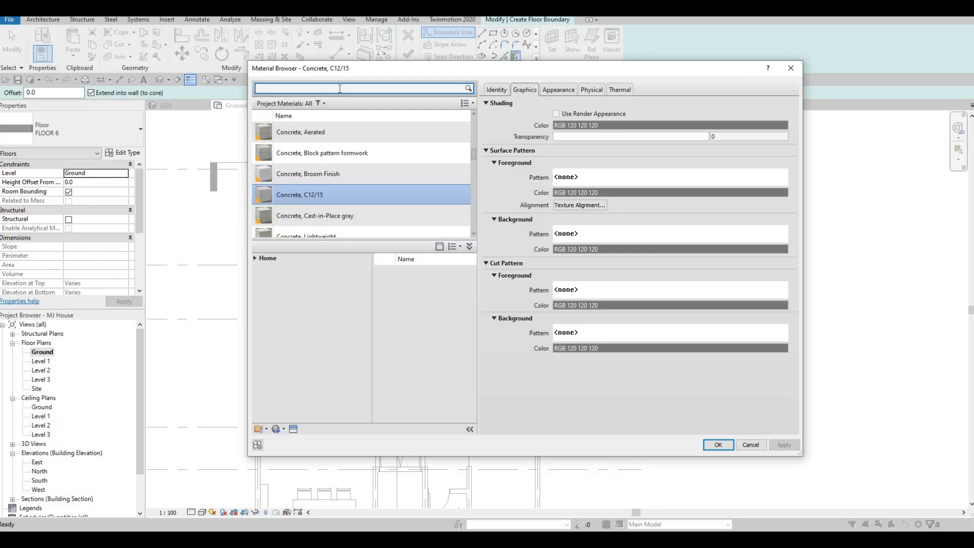
pyautogui.write('gras')
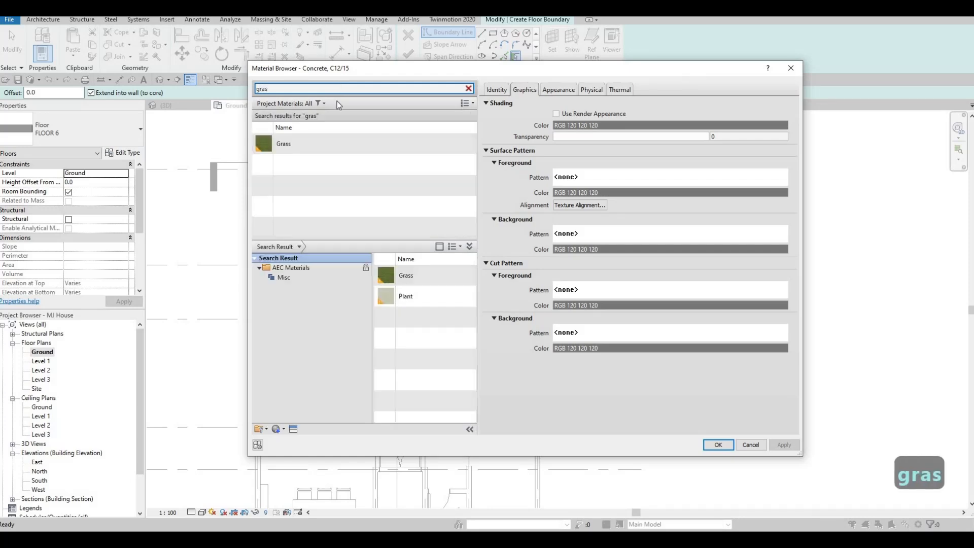
pyautogui.write('s')
pyautogui.click(352, 142)
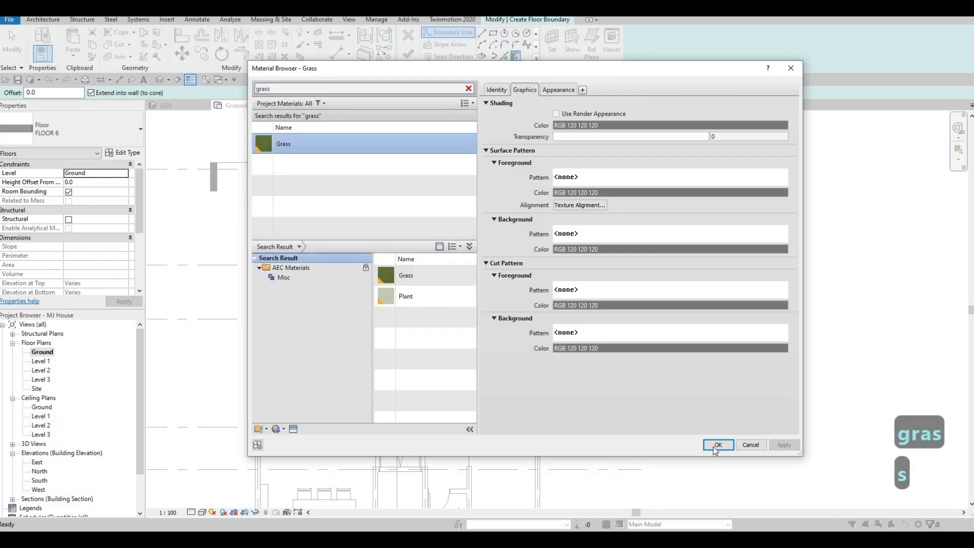
pyautogui.press('Return')
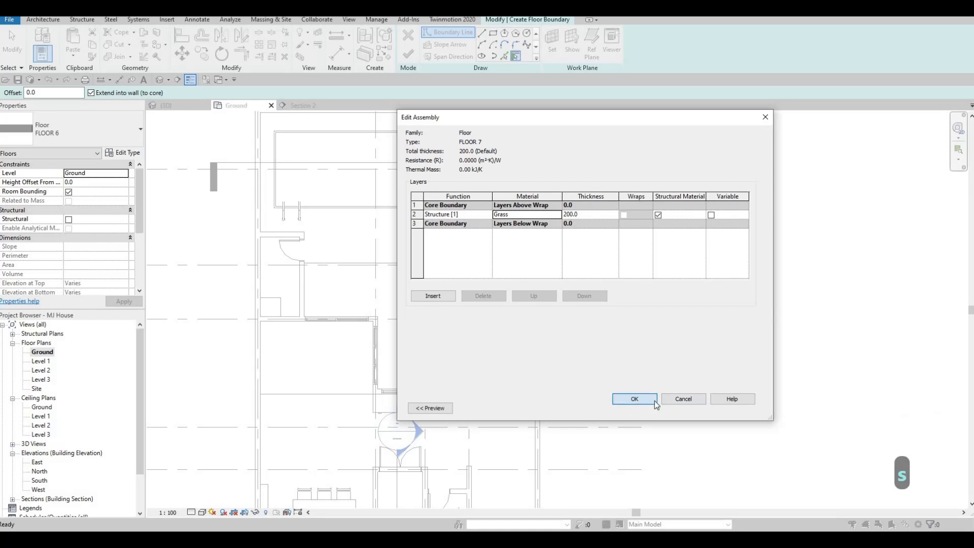
pyautogui.click(621, 401)
pyautogui.click(647, 408)
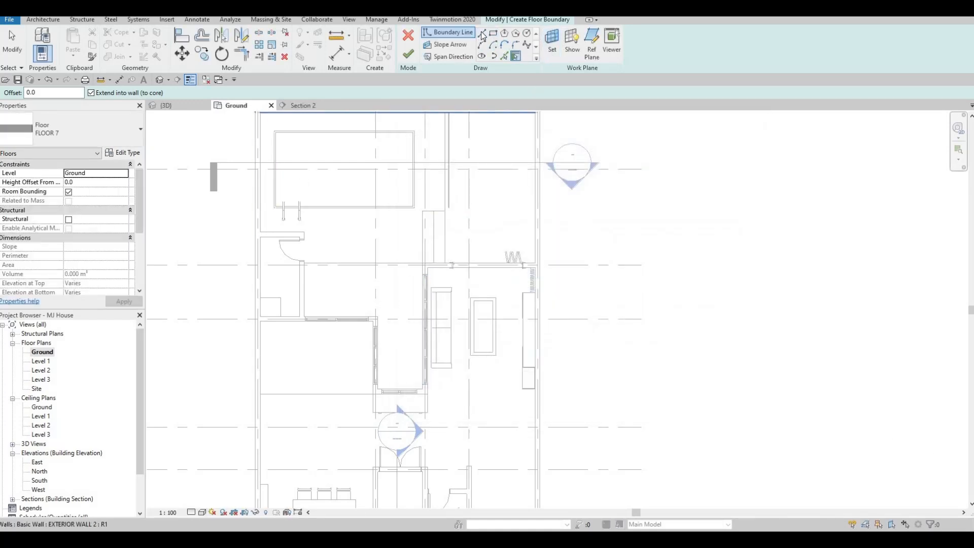
# Pick floor boundary lines along the pool-deck edge, the bathroom wall and the walls enclosing the L-shaped courtyard
pyautogui.click(504, 55)
pyautogui.click(313, 264)
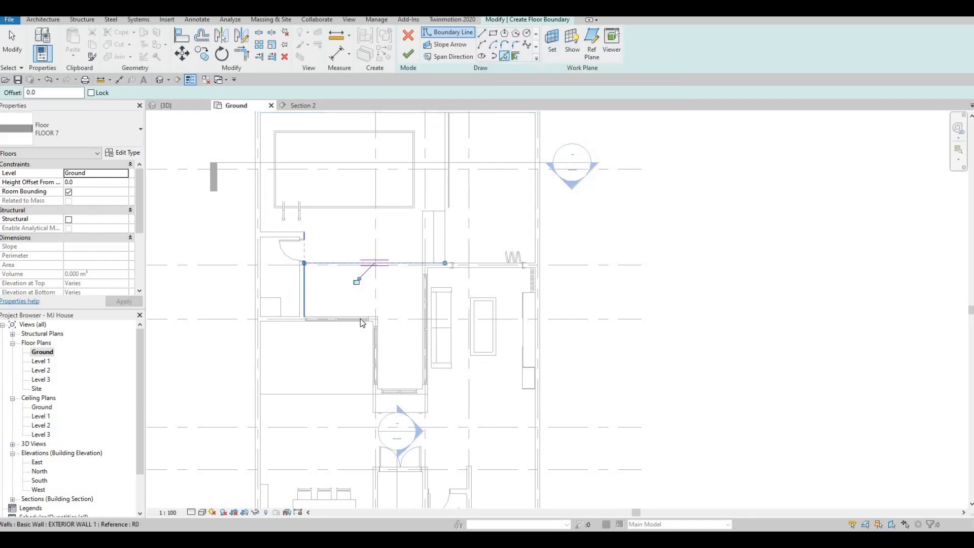
pyautogui.click(376, 316)
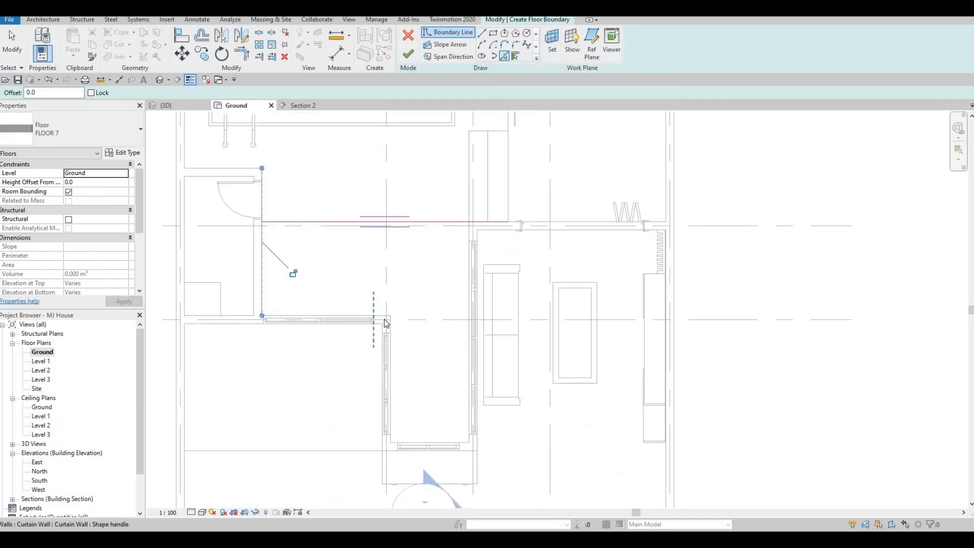
pyautogui.scroll(5, 373, 315)
pyautogui.scroll(-4, 421, 325)
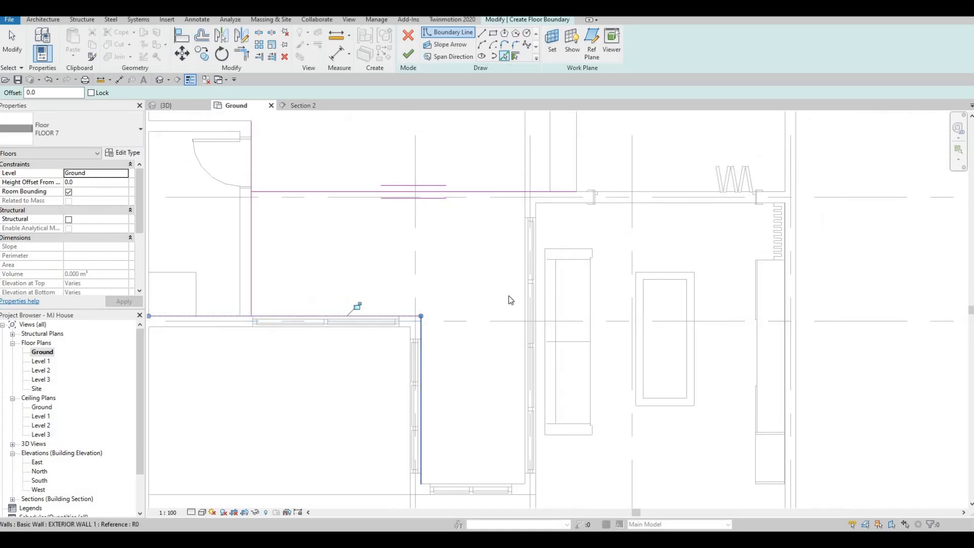
pyautogui.click(520, 322)
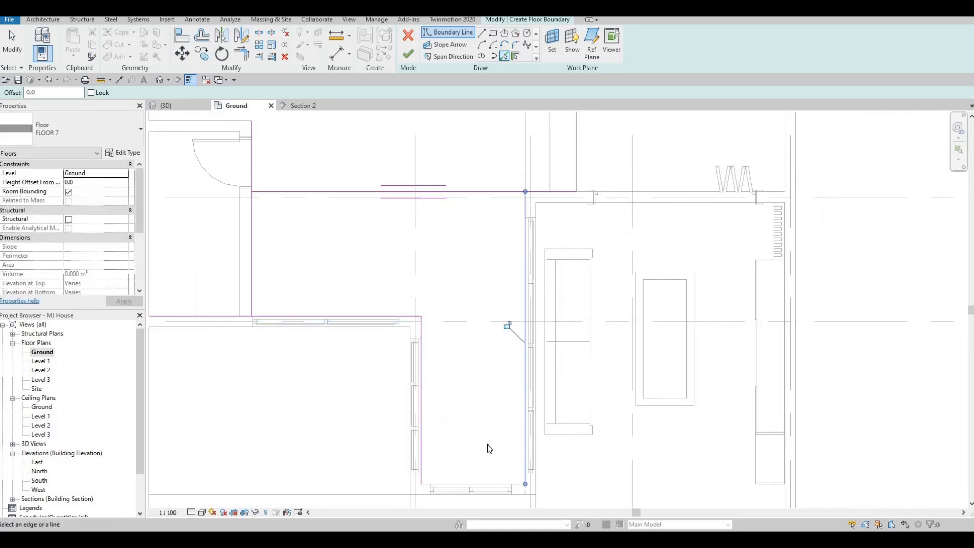
pyautogui.scroll(3, 507, 457)
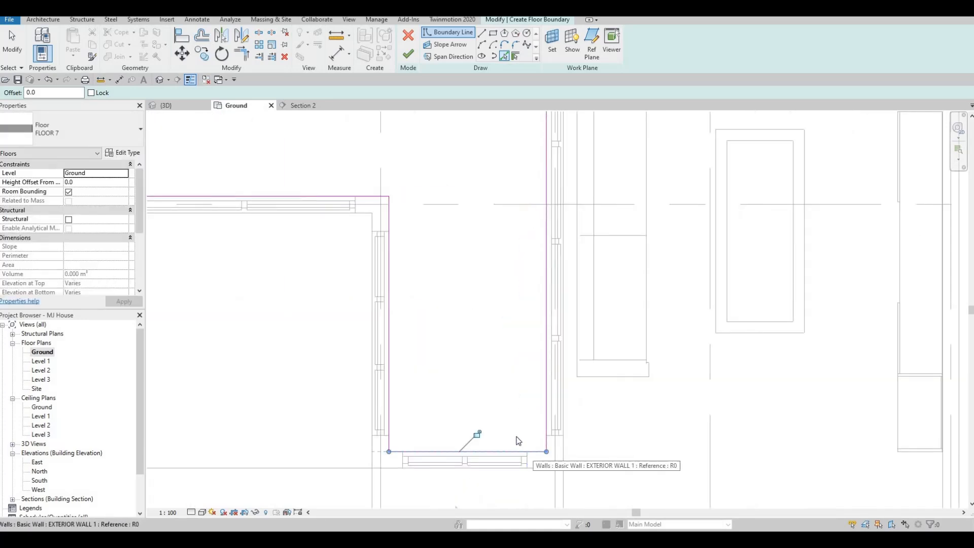
# Trim the pool-deck edge line to a corner with the boundary line along the living room wall
pyautogui.press('Escape')
pyautogui.press('Escape')
pyautogui.press('t')
pyautogui.press('r')
pyautogui.scroll(-1, 500, 231)
pyautogui.moveTo(501, 231); pyautogui.dragTo(457, 396, button='middle')
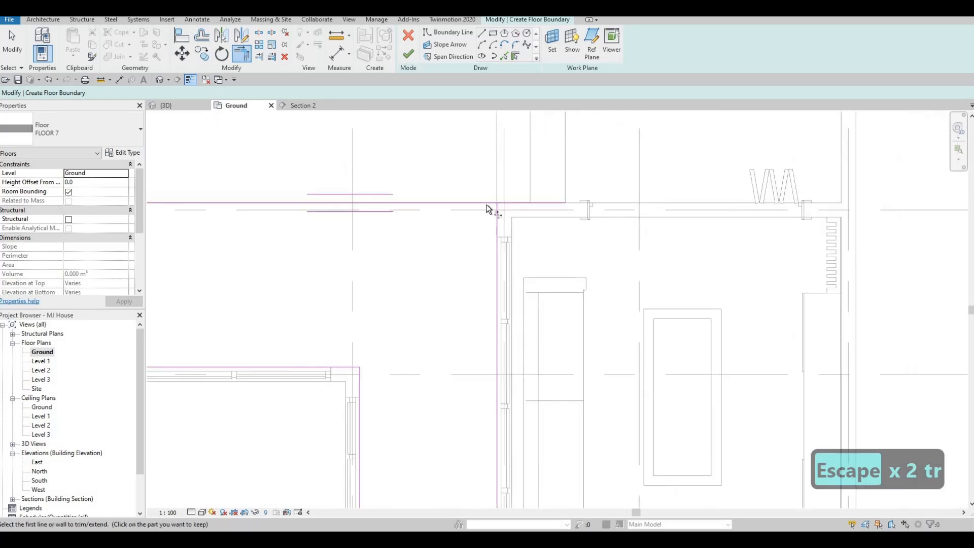
pyautogui.click(496, 236)
pyautogui.click(486, 204)
# Trim the bathroom wall boundary line to a corner with the pool-deck edge line, keeping its part beside the courtyard
pyautogui.moveTo(452, 231); pyautogui.dragTo(464, 223, button='middle')
pyautogui.scroll(-3, 464, 223)
pyautogui.moveTo(315, 206); pyautogui.dragTo(342, 206, button='middle')
pyautogui.click(317, 205)
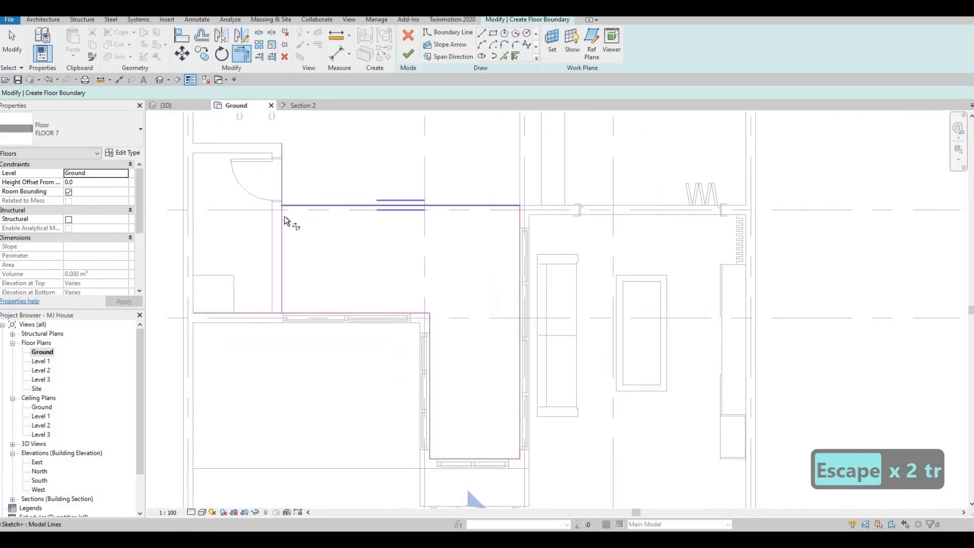
pyautogui.click(283, 217)
pyautogui.click(409, 57)
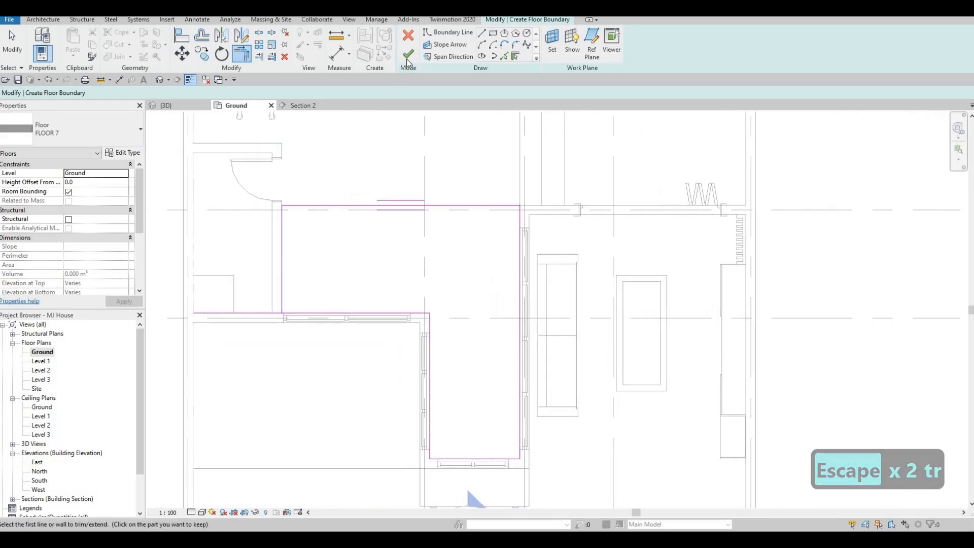
pyautogui.press('Escape')
pyautogui.press('Escape')
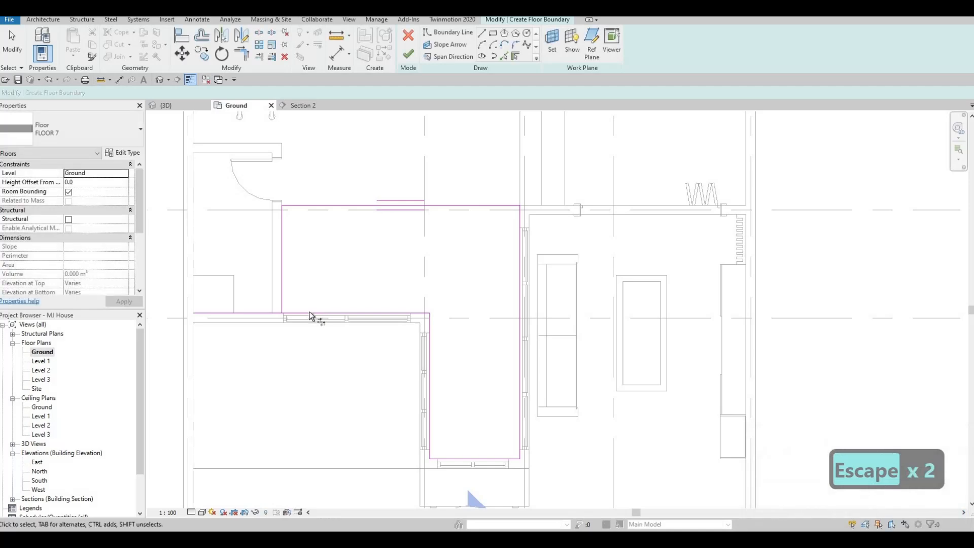
# Trim the boundary line below the bathroom to end at the bathroom wall line and finish the grass floor
pyautogui.press('t')
pyautogui.press('r')
pyautogui.click(410, 55)
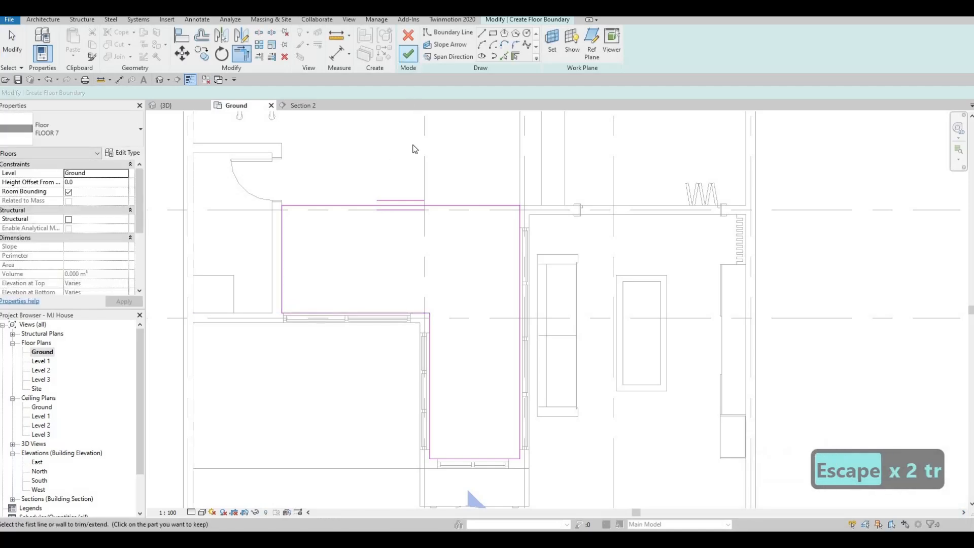
pyautogui.scroll(-2, 404, 167)
pyautogui.press('Escape')
pyautogui.press('Escape')
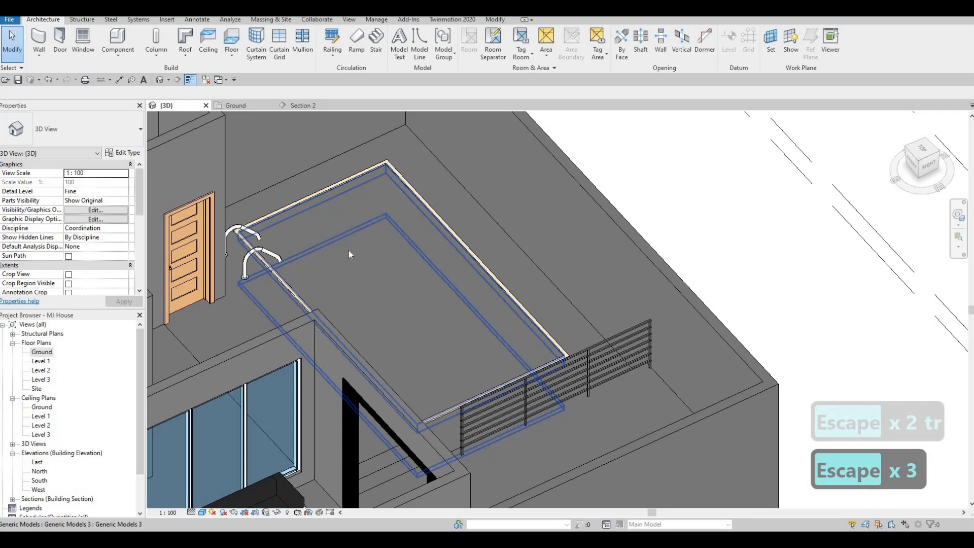
# Create an in-place model component in the Generic Models category, named Generic Models 6
pyautogui.keyDown('shift'); pyautogui.moveTo(350, 254); pyautogui.dragTo(345, 192, button='middle'); pyautogui.keyUp('shift')
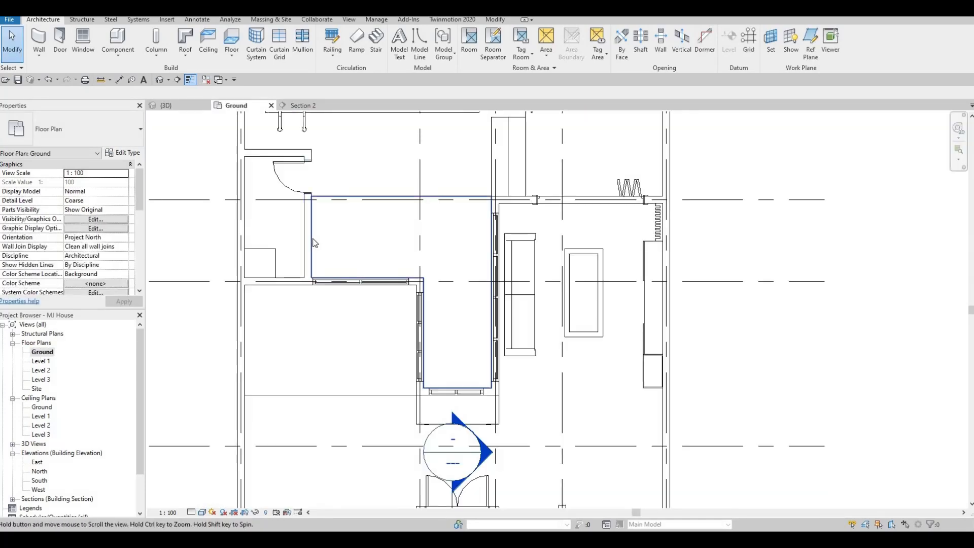
pyautogui.moveTo(312, 242); pyautogui.dragTo(308, 238, button='middle')
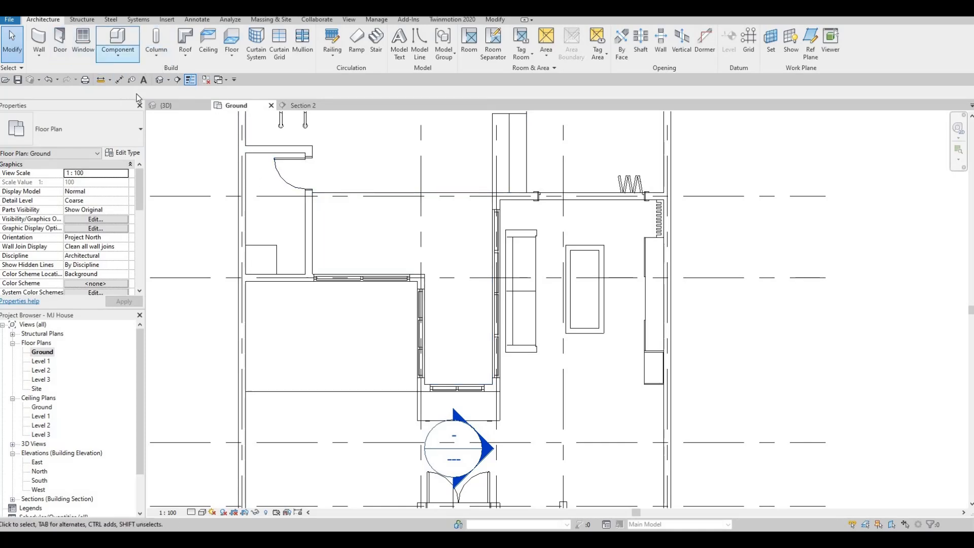
pyautogui.click(113, 55)
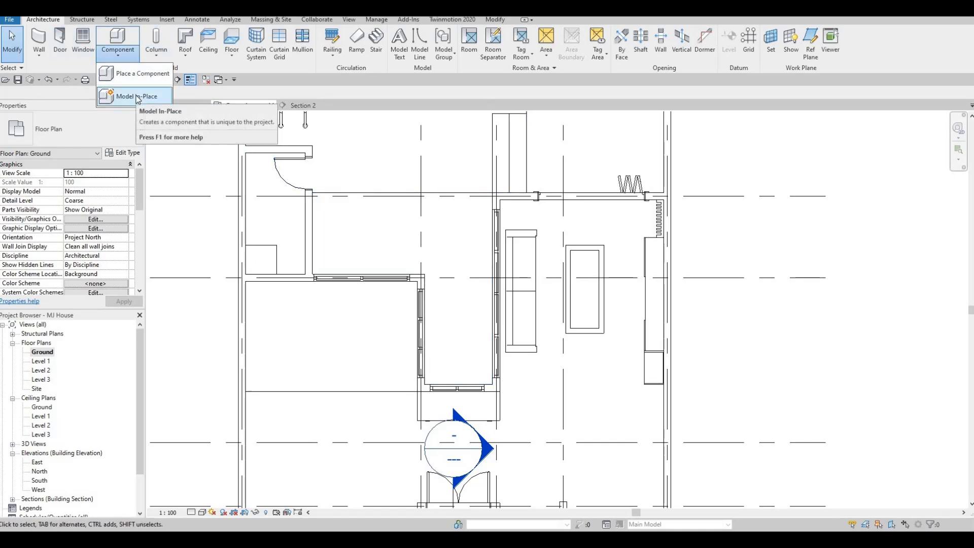
pyautogui.click(136, 96)
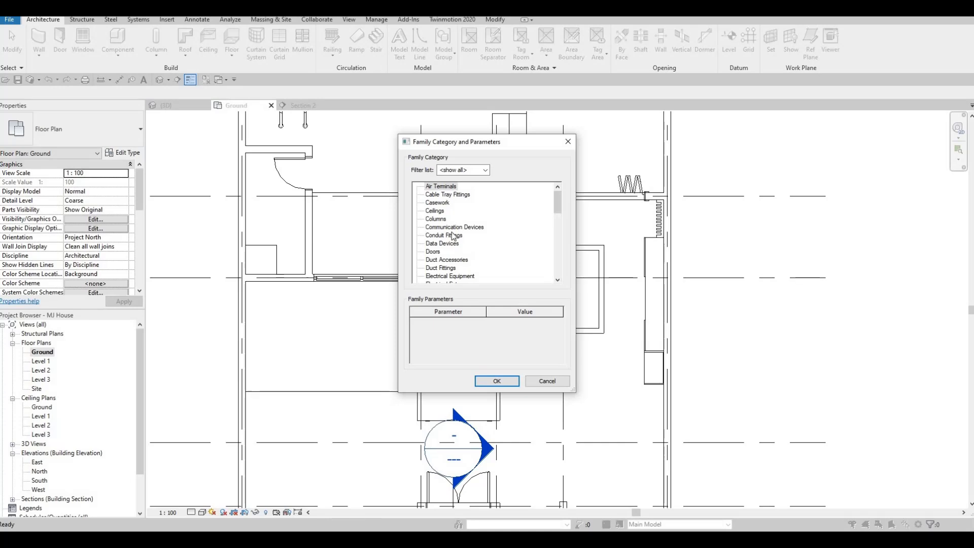
pyautogui.scroll(-4, 456, 223)
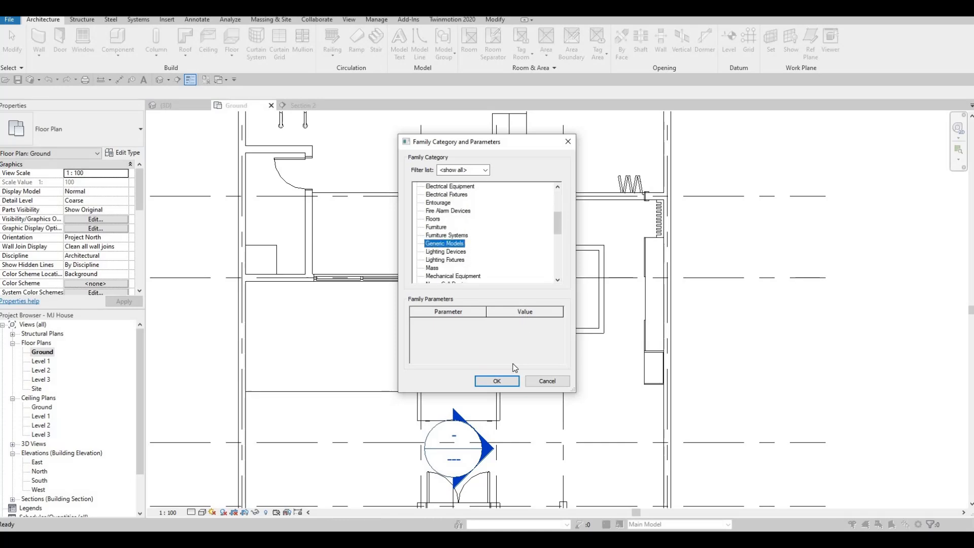
pyautogui.click(510, 381)
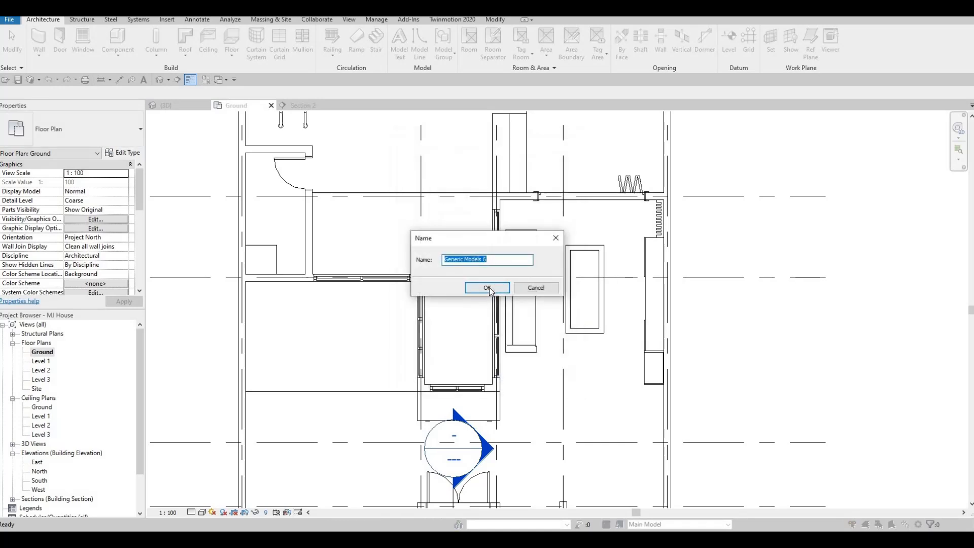
pyautogui.press('Return')
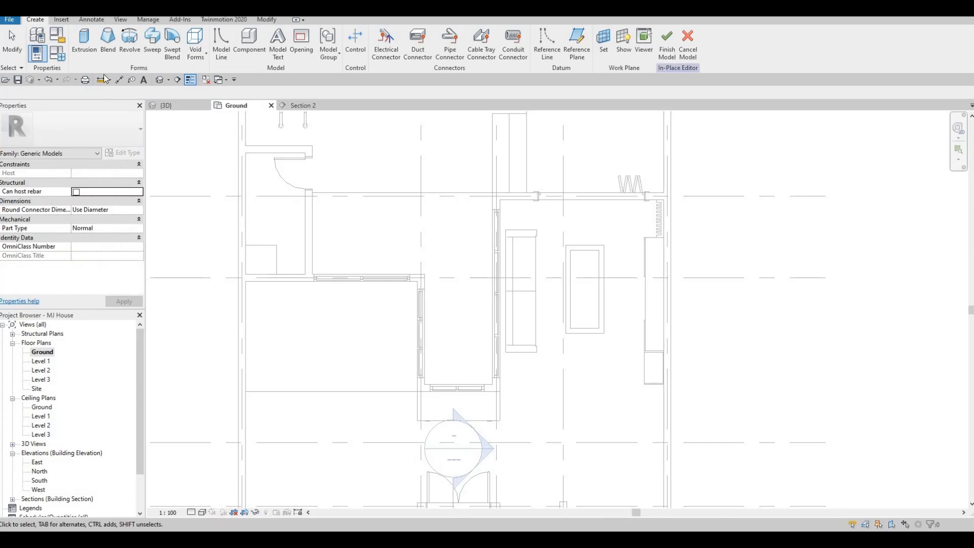
# Start a solid extrusion and sketch a rectangle about 400 mm wide in the courtyard along the living room's glazed wall
pyautogui.click(84, 41)
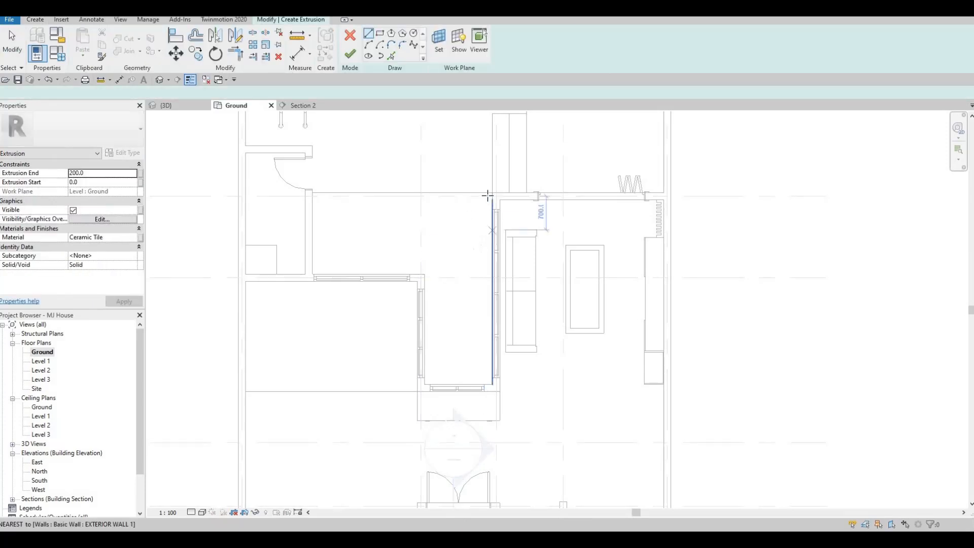
pyautogui.click(490, 195)
pyautogui.click(380, 34)
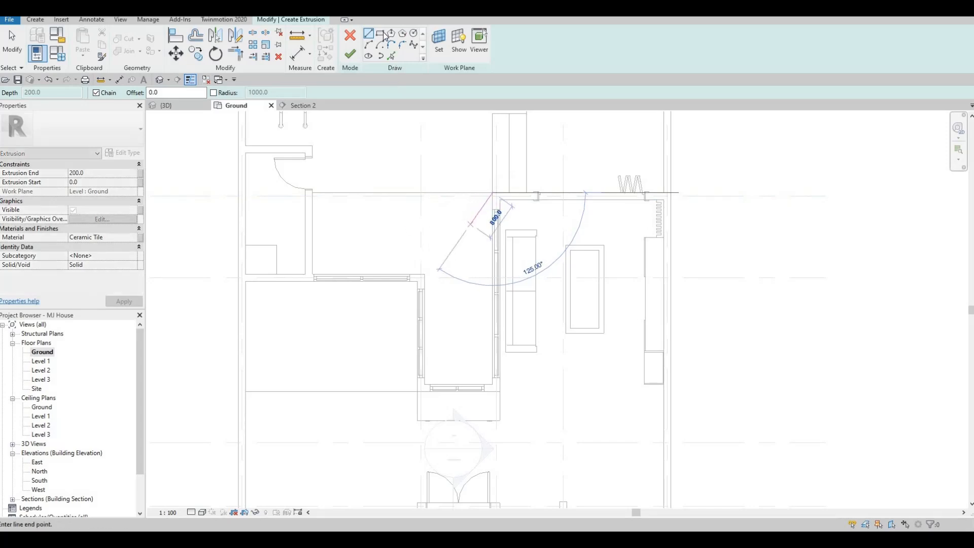
pyautogui.press('Escape')
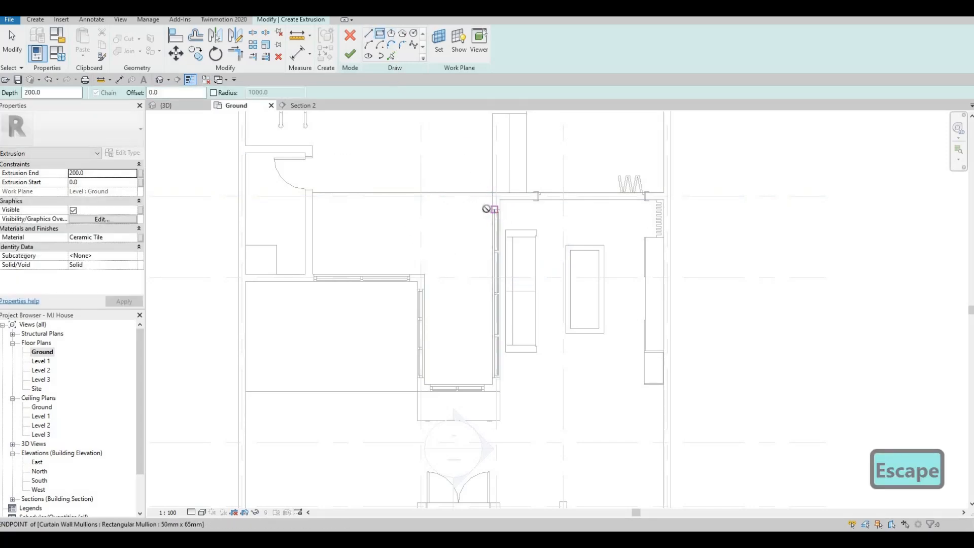
pyautogui.click(492, 209)
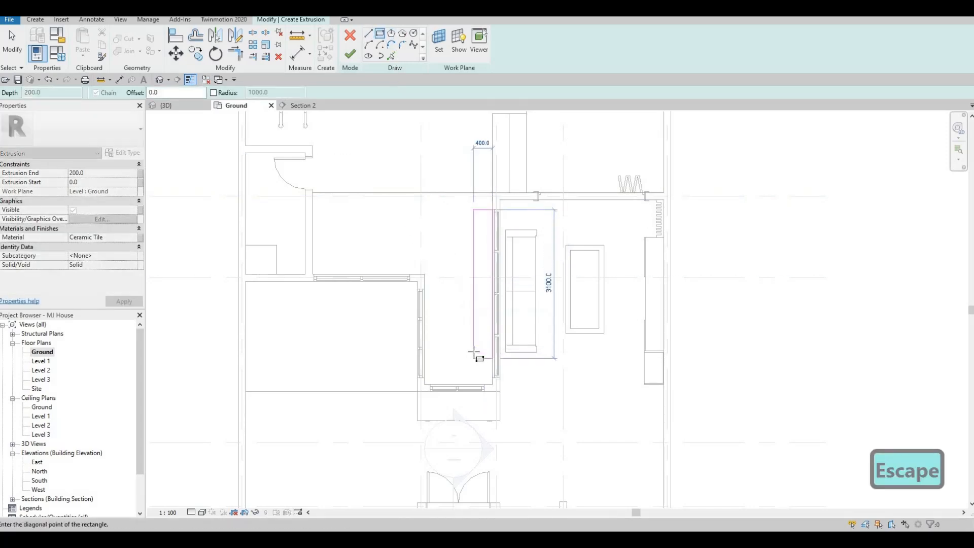
pyautogui.click(474, 351)
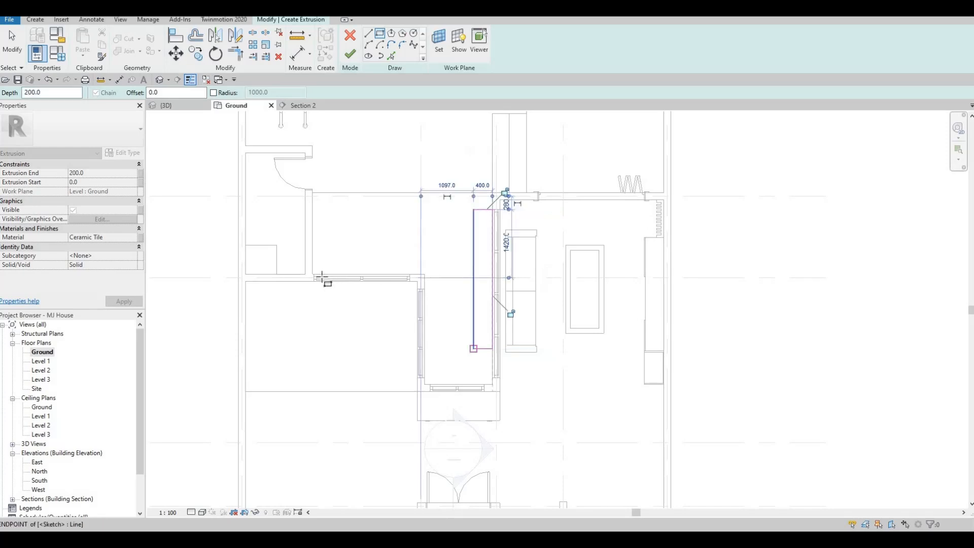
# Sketch a second rectangle about 500 mm deep along the glazed wall between the bathroom and the courtyard's inner corner
pyautogui.scroll(4, 320, 277)
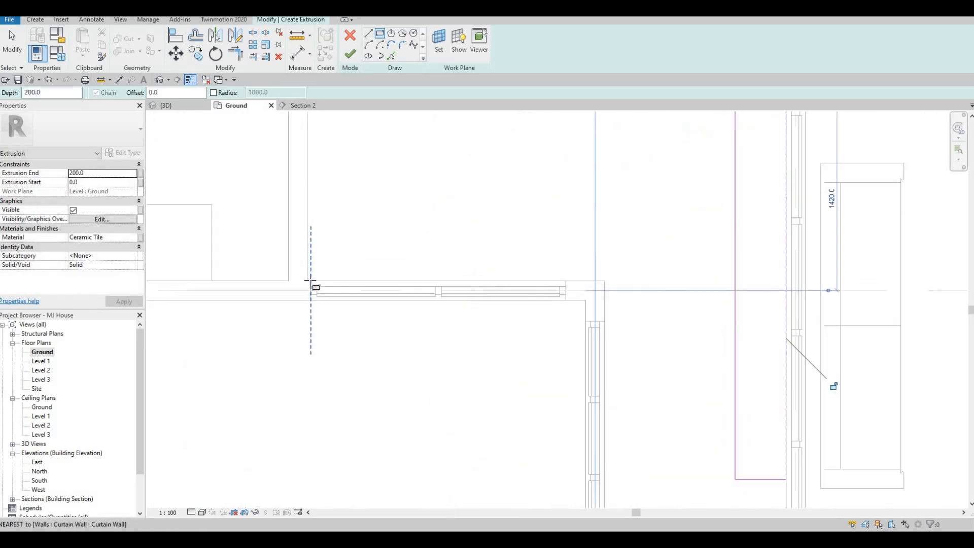
pyautogui.click(311, 280)
pyautogui.scroll(-1, 563, 221)
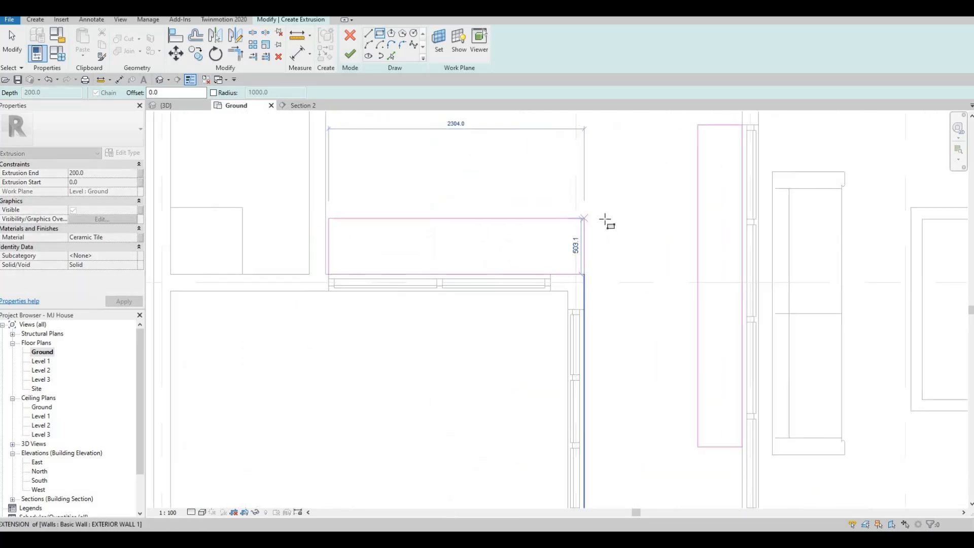
pyautogui.click(605, 219)
pyautogui.press('Escape')
pyautogui.moveTo(617, 406); pyautogui.dragTo(381, 254, button='middle')
pyautogui.scroll(-2, 381, 254)
pyautogui.press('Escape')
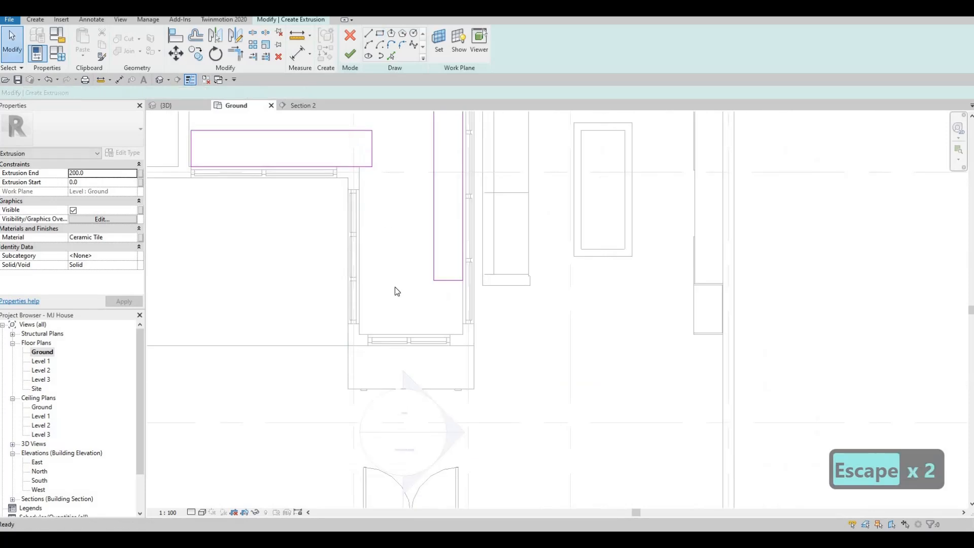
# Pick the wall faces at the courtyard's lower end and beside its inner corner as extrusion sketch lines
pyautogui.press('p')
pyautogui.press('l')
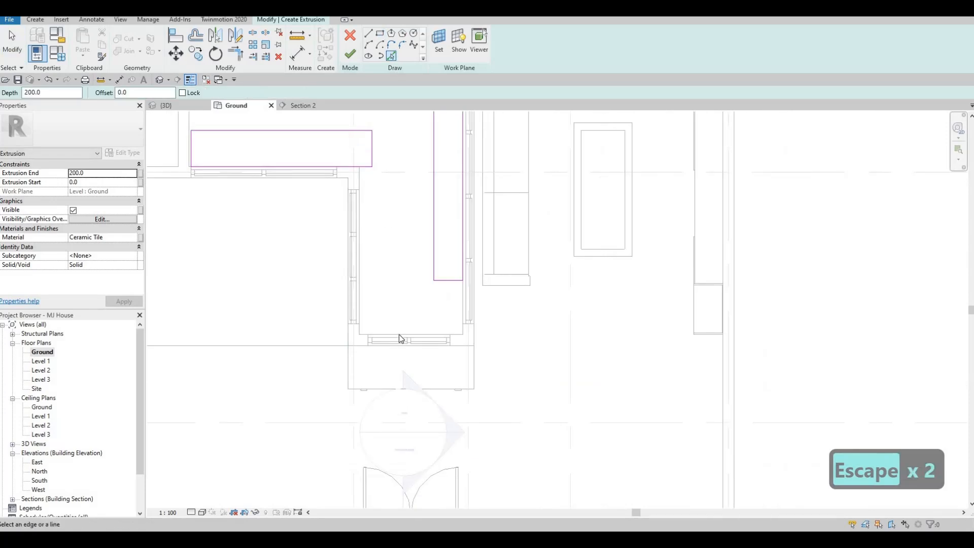
pyautogui.click(457, 335)
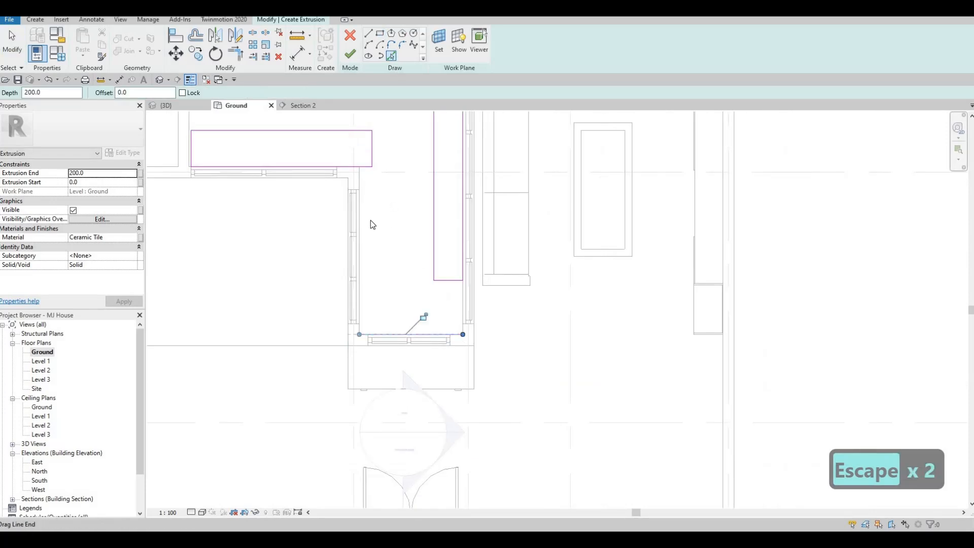
pyautogui.click(362, 185)
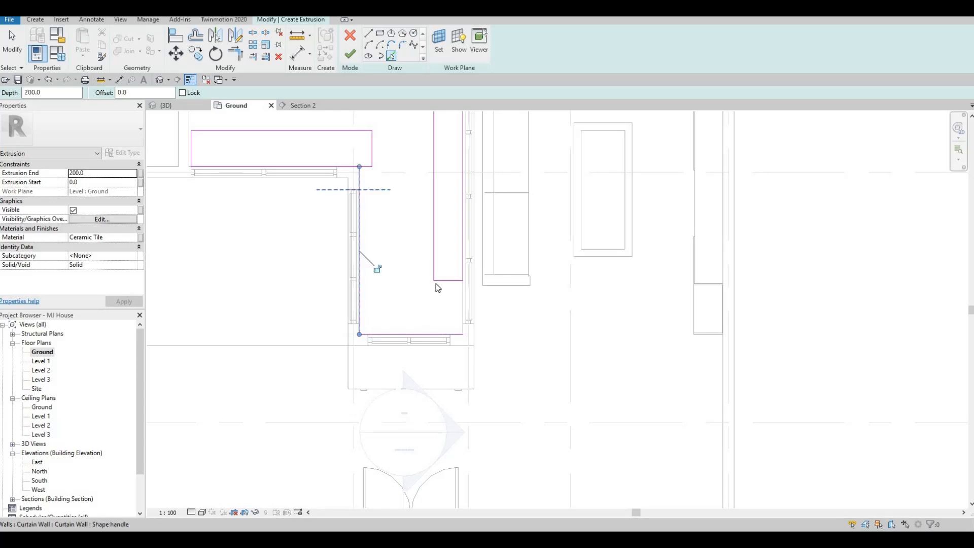
pyautogui.moveTo(430, 275); pyautogui.dragTo(445, 315, button='middle')
pyautogui.moveTo(436, 349); pyautogui.dragTo(429, 361, button='middle')
pyautogui.press('Escape')
pyautogui.press('Escape')
pyautogui.press('Escape')
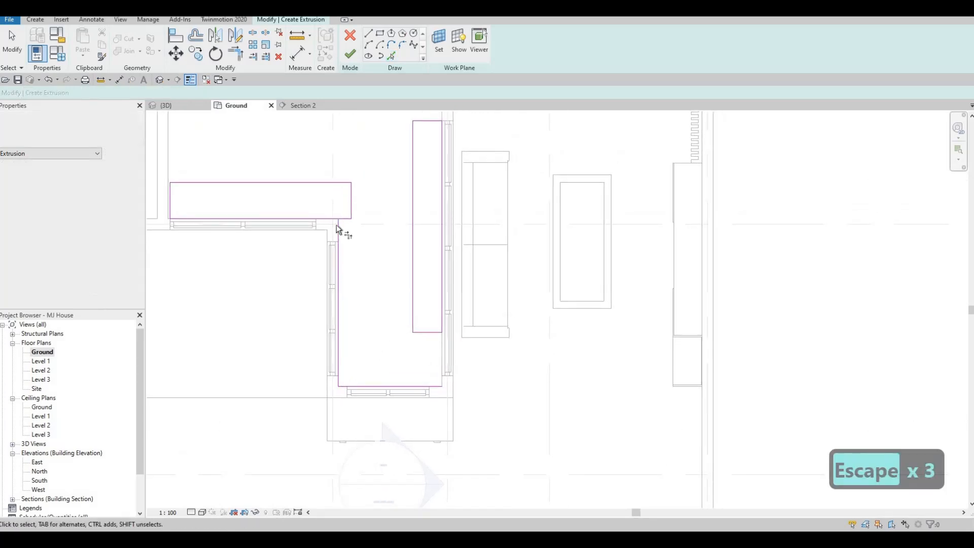
# Trim the sketch lines at the courtyard's inner corner and join the two rectangles' inner edges into one corner
pyautogui.press('t')
pyautogui.press('r')
pyautogui.click(338, 226)
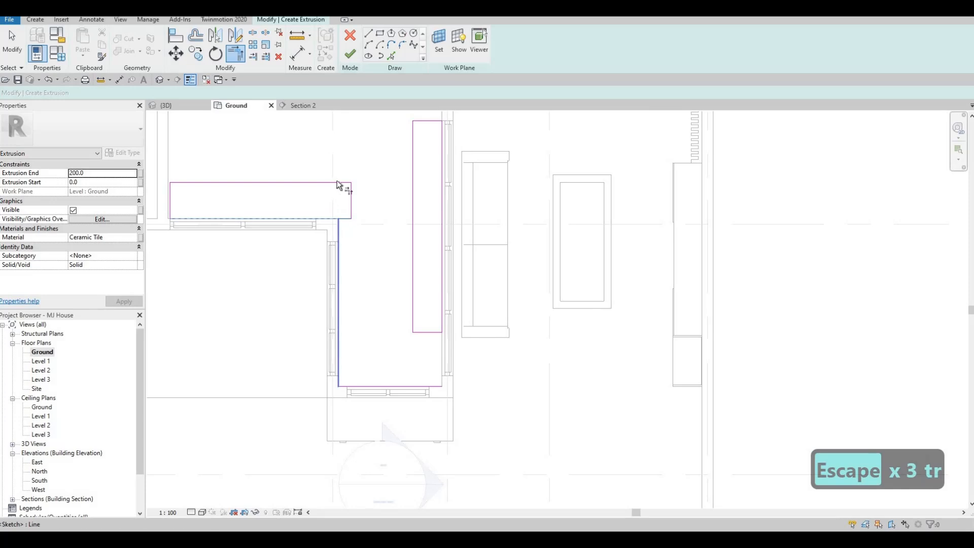
pyautogui.click(316, 181)
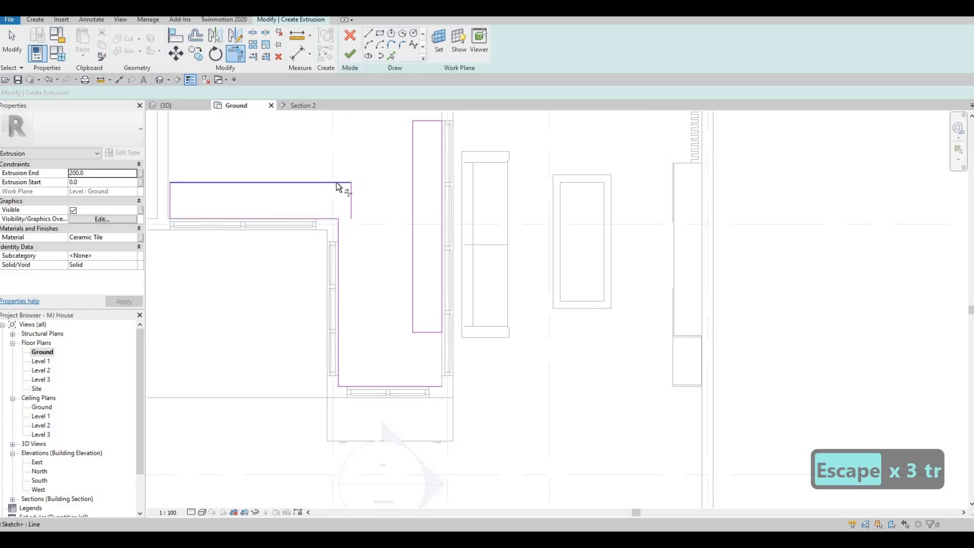
pyautogui.click(412, 163)
pyautogui.press('Escape')
pyautogui.press('Escape')
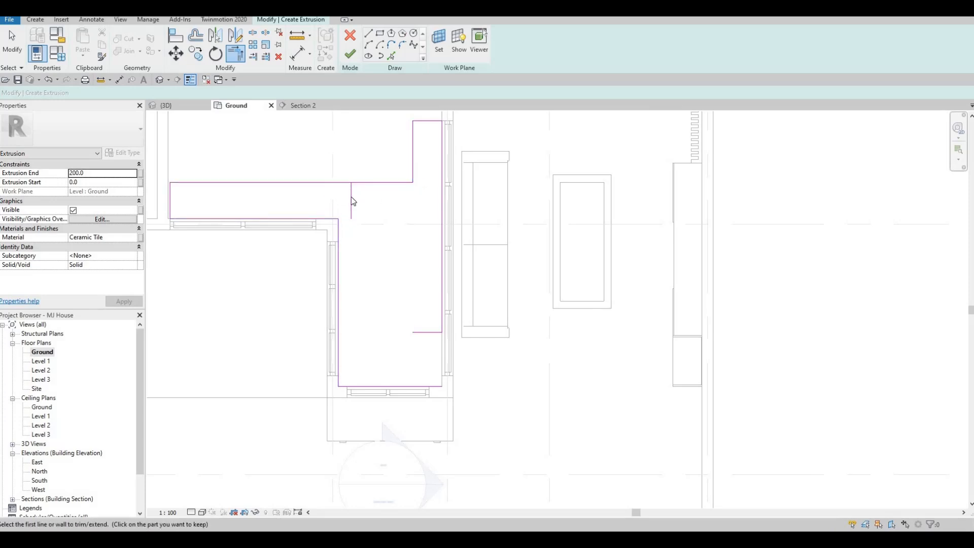
# Delete the two leftover short end lines of the original rectangles
pyautogui.click(351, 201)
pyautogui.press('Delete')
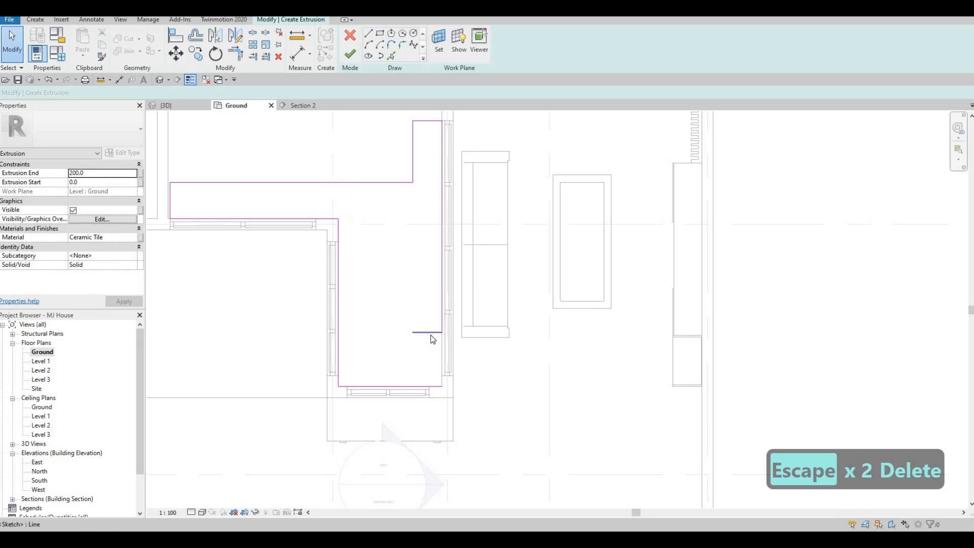
pyautogui.click(432, 334)
pyautogui.press('Delete')
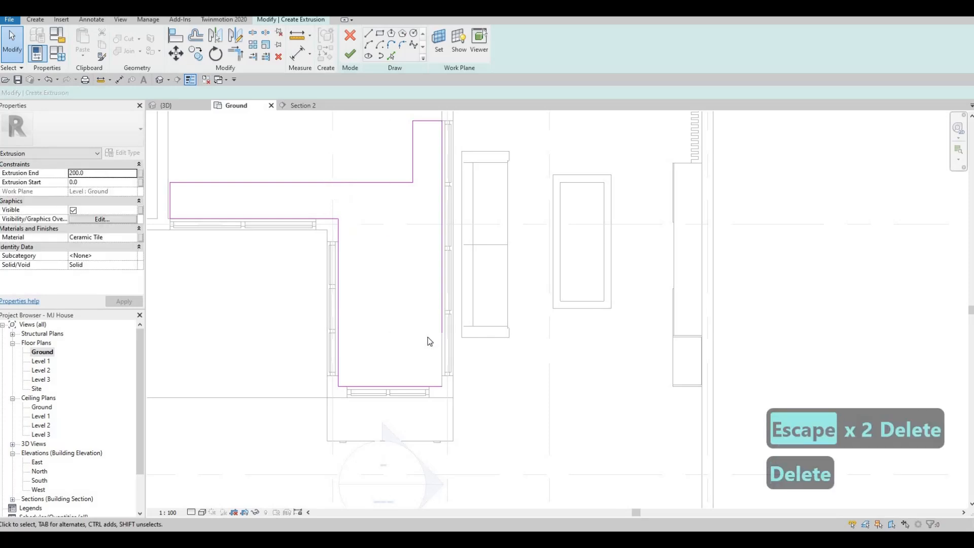
# Extend the sketch line along the living room glazing to meet the lower wall line, closing the outline
pyautogui.press('t')
pyautogui.press('r')
pyautogui.click(441, 310)
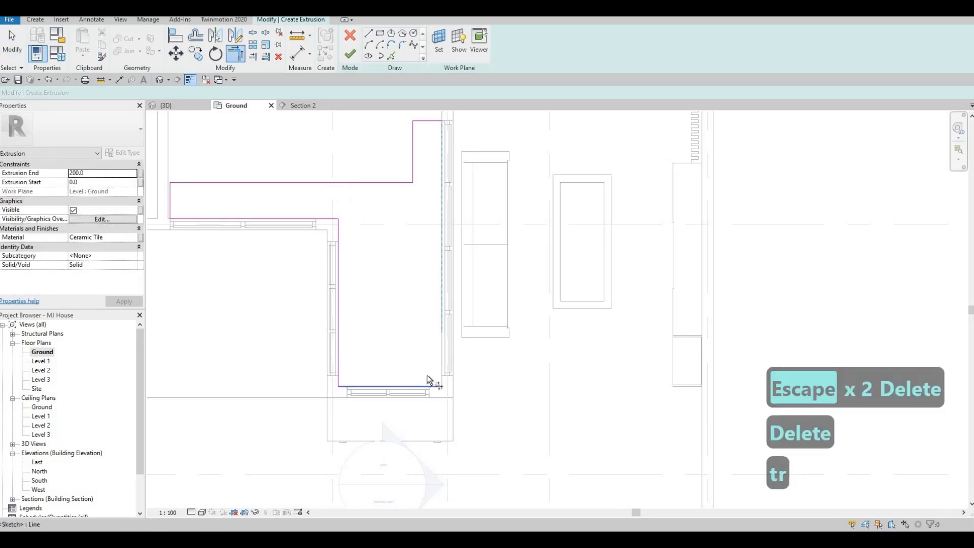
pyautogui.click(429, 381)
pyautogui.press('Escape')
pyautogui.press('Escape')
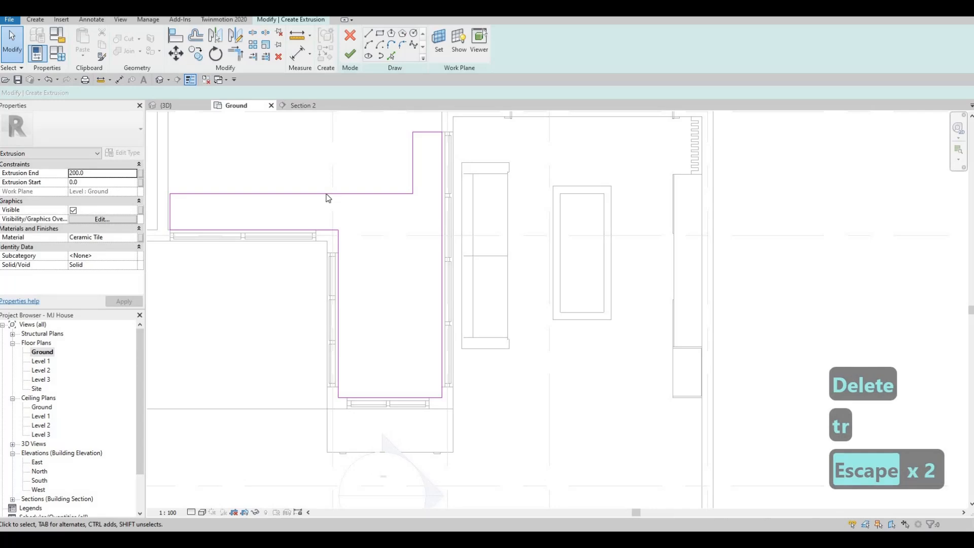
# Nudge the outline's long upper edge four increments toward the bathroom-side glazed wall
pyautogui.click(327, 193)
pyautogui.press('Down')
pyautogui.press('Down')
pyautogui.press('Down')
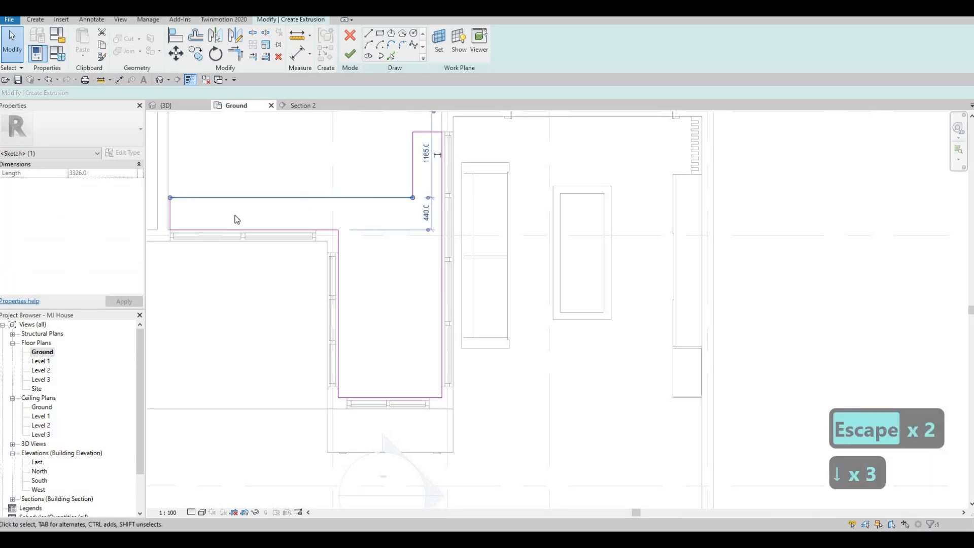
pyautogui.press('Down')
pyautogui.scroll(3, 252, 223)
pyautogui.press('Escape')
pyautogui.press('Escape')
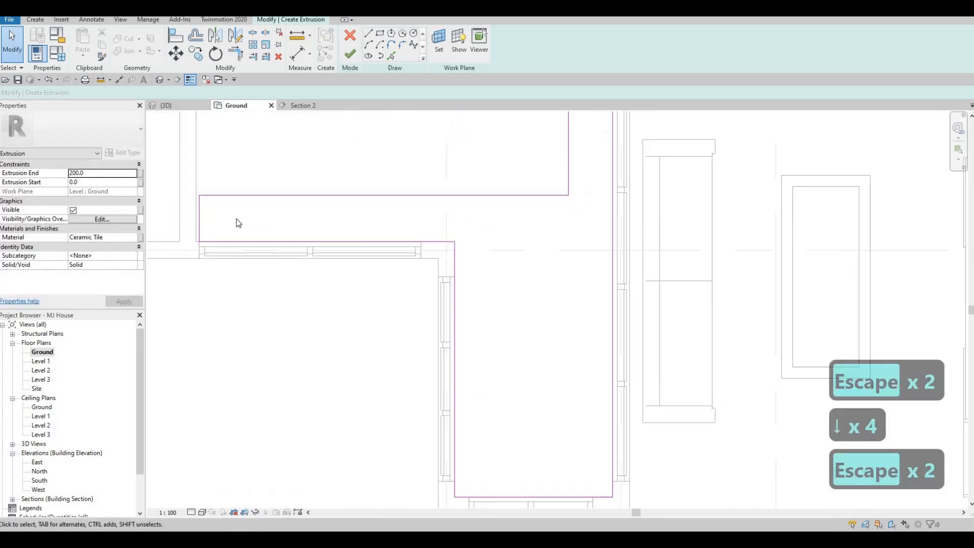
# Align the outline's short far end with the adjoining exterior wall face
pyautogui.press('a')
pyautogui.press('l')
pyautogui.click(197, 205)
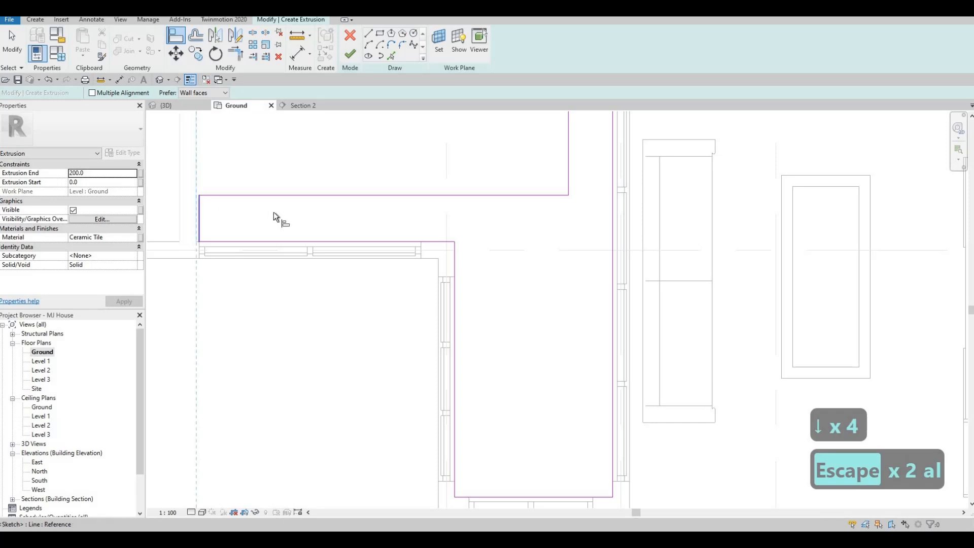
pyautogui.press('Escape')
pyautogui.press('Escape')
pyautogui.scroll(-3, 401, 256)
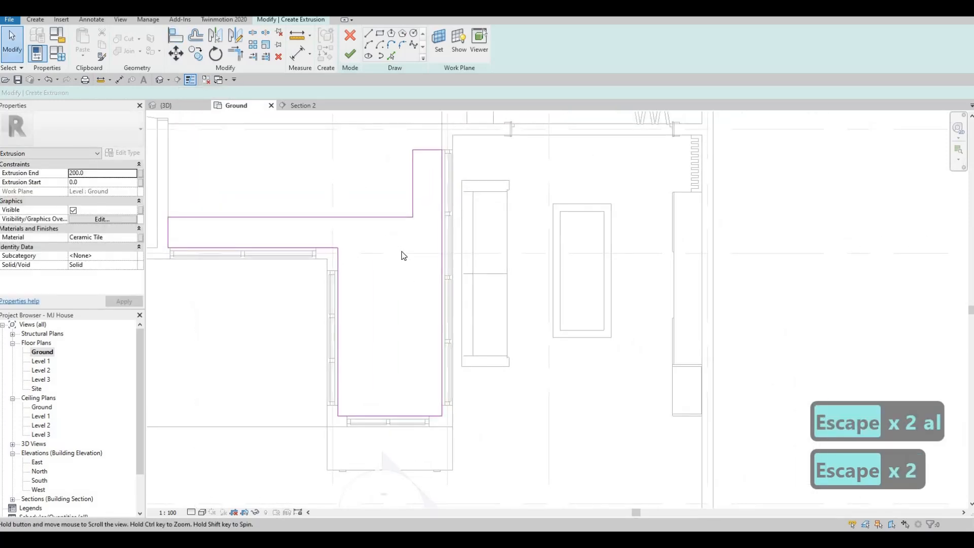
# Nudge the upper arm's inner vertical edge away from the living room glazing until the arm is 500 mm wide
pyautogui.moveTo(404, 255); pyautogui.dragTo(408, 233, button='middle')
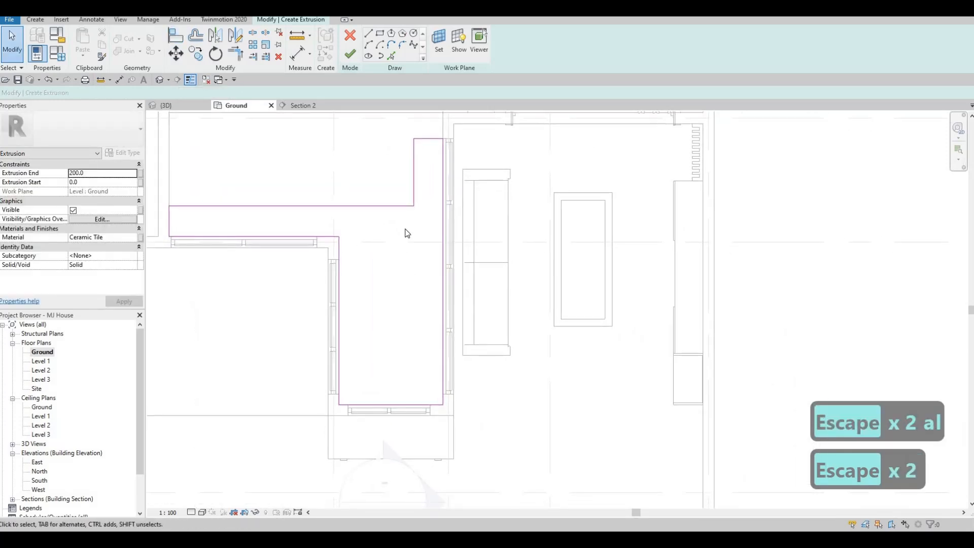
pyautogui.click(415, 192)
pyautogui.press('Left')
pyautogui.press('Left')
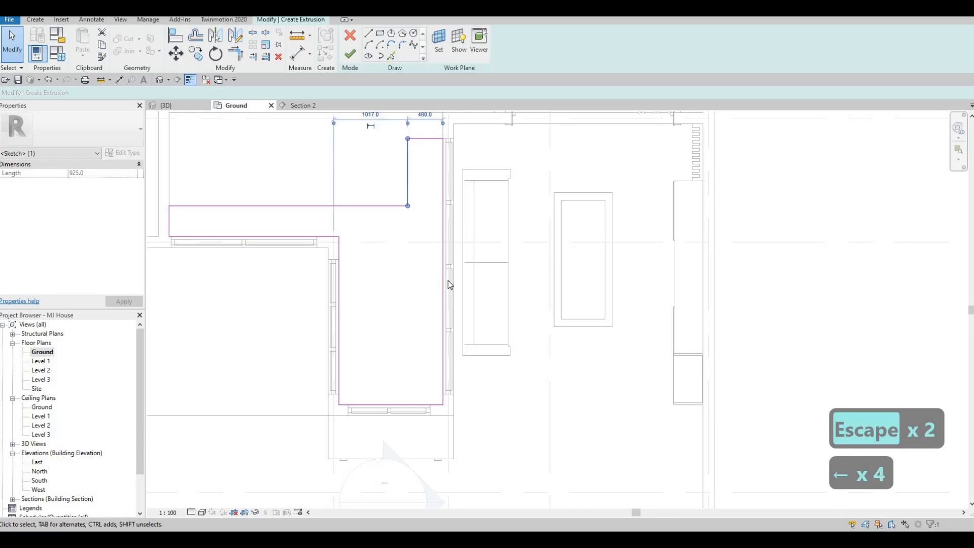
pyautogui.press('Left')
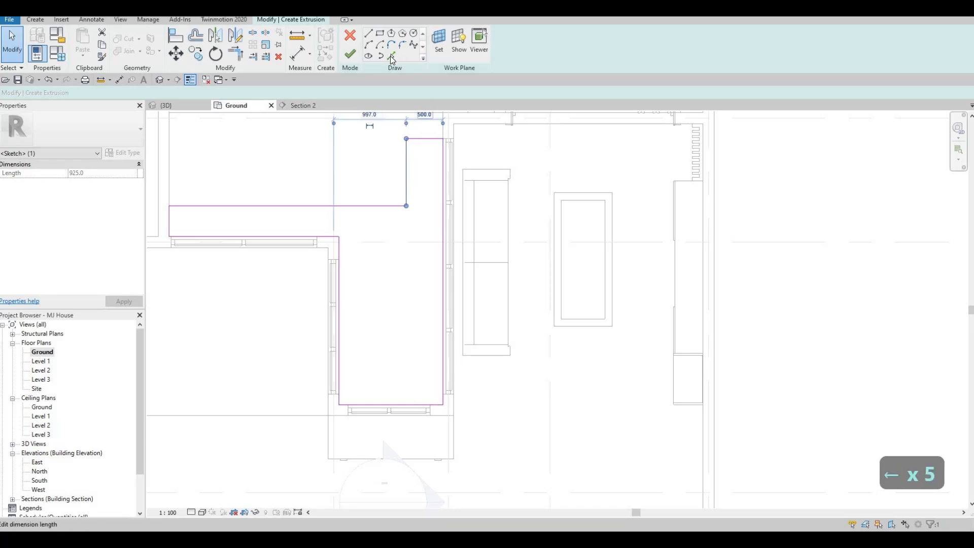
pyautogui.press('Escape')
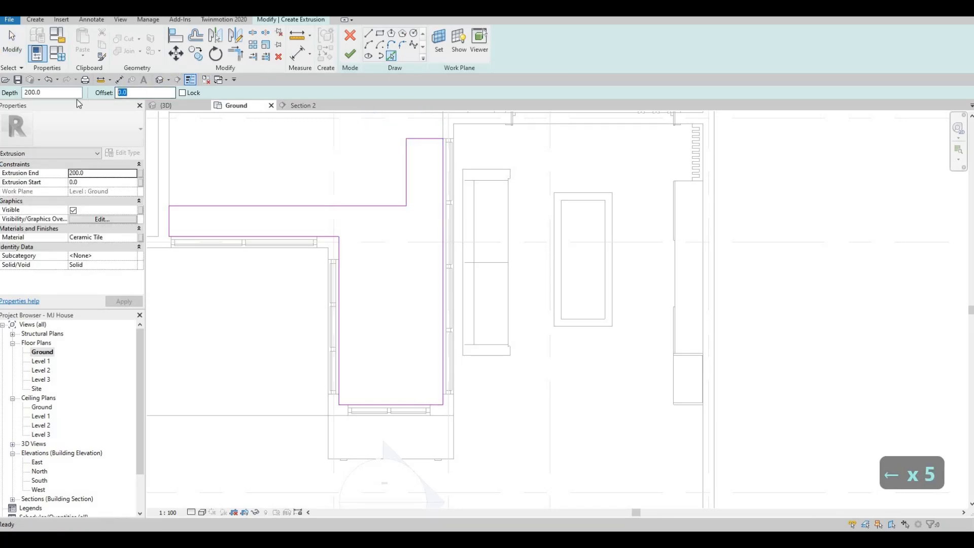
# Use Pick Lines with a 50 mm offset to add inner lines along the long upper edge and the exterior wall end
pyautogui.write('100')
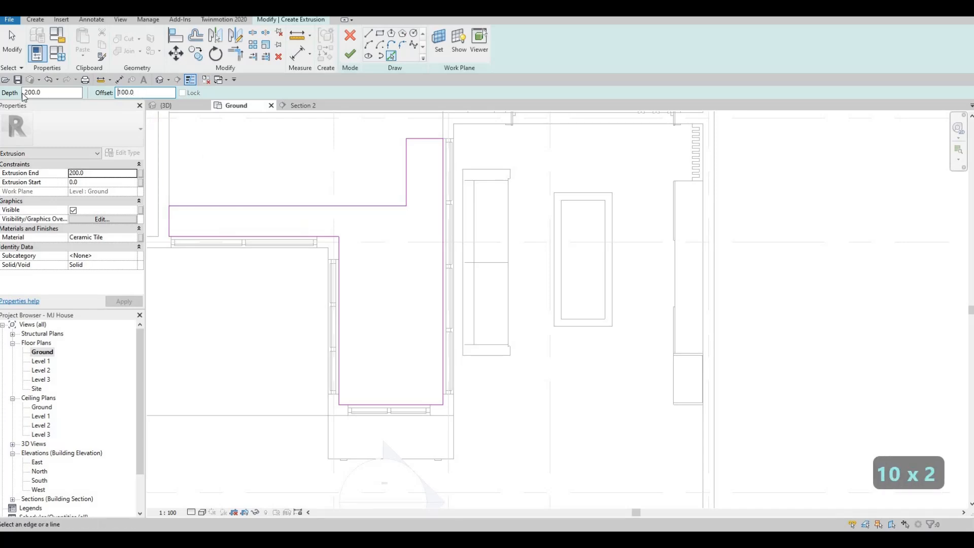
pyautogui.write('5')
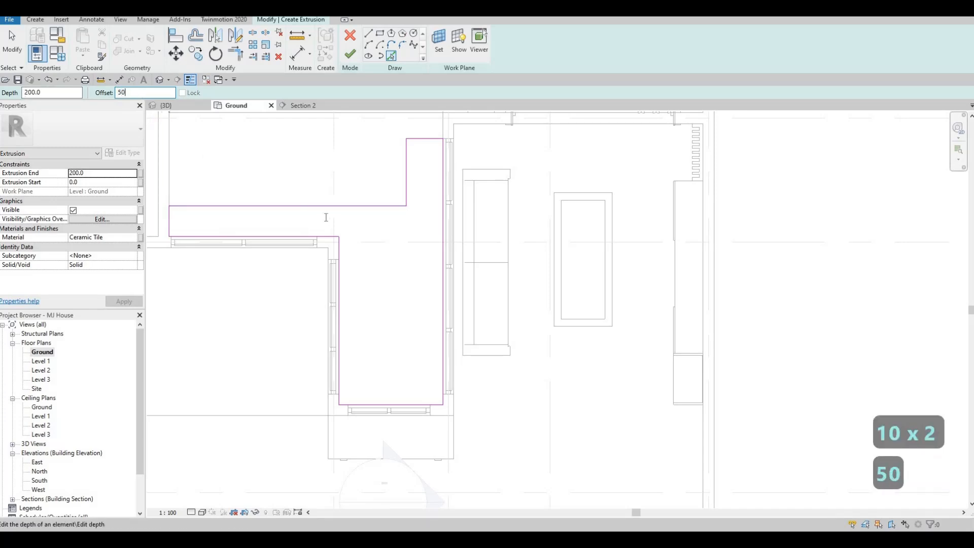
pyautogui.click(298, 207)
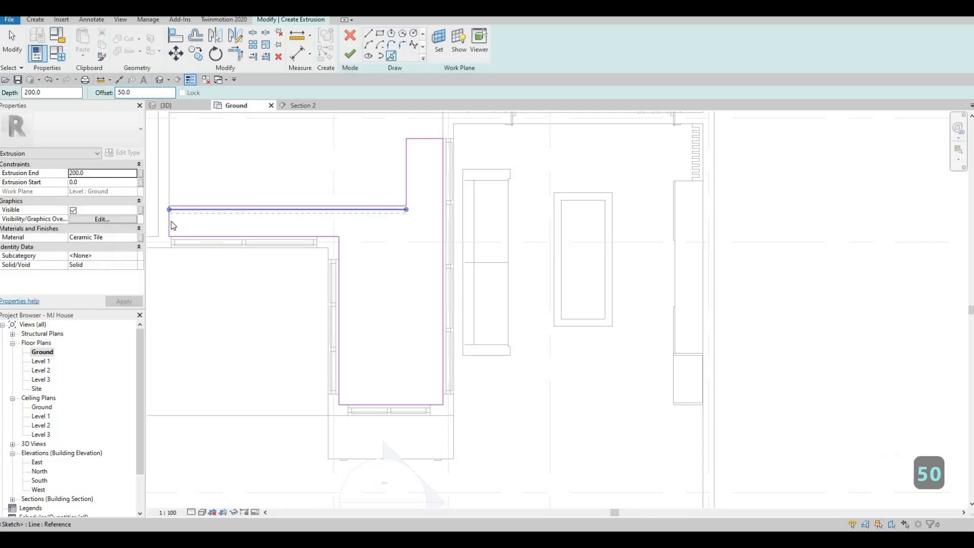
pyautogui.scroll(2, 172, 225)
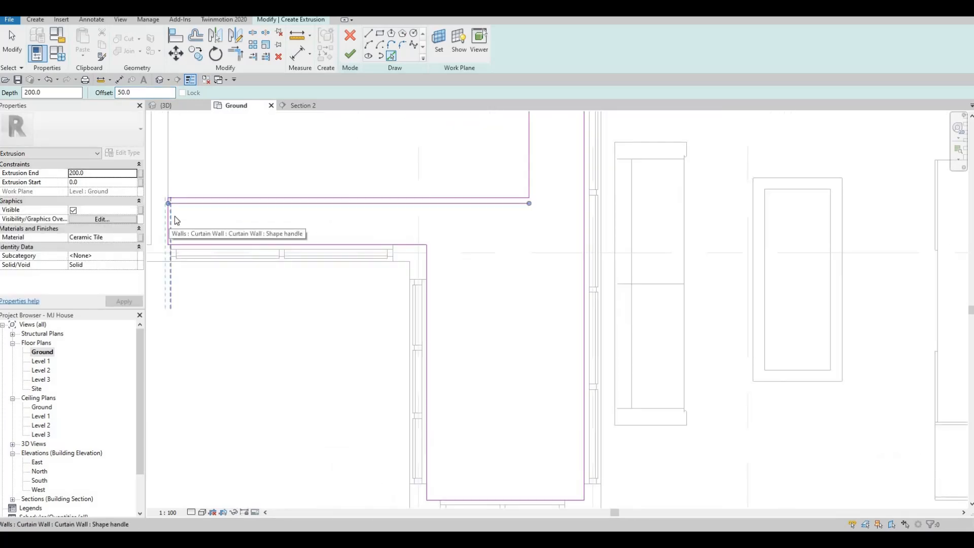
pyautogui.scroll(2, 173, 222)
pyautogui.scroll(1, 165, 212)
pyautogui.press('Tab')
pyautogui.press('Tab')
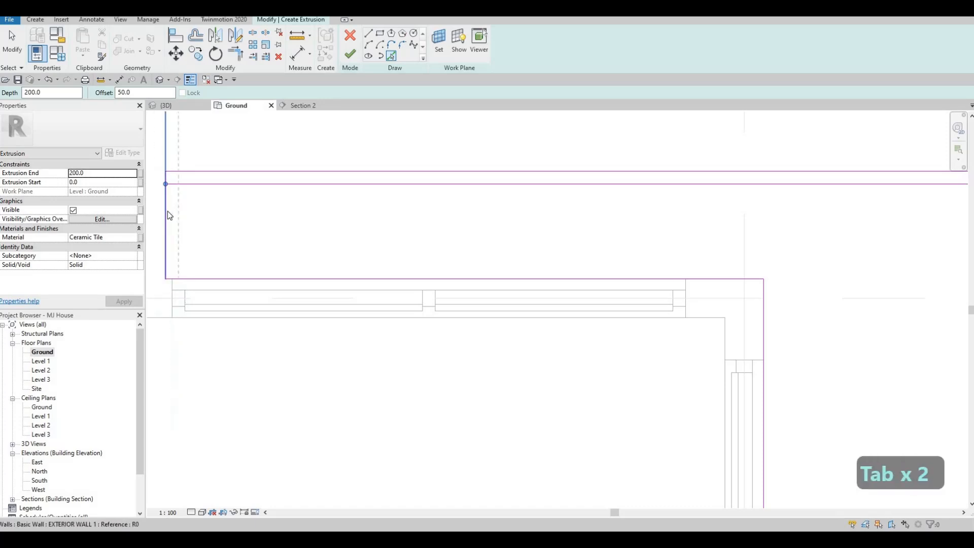
pyautogui.click(247, 272)
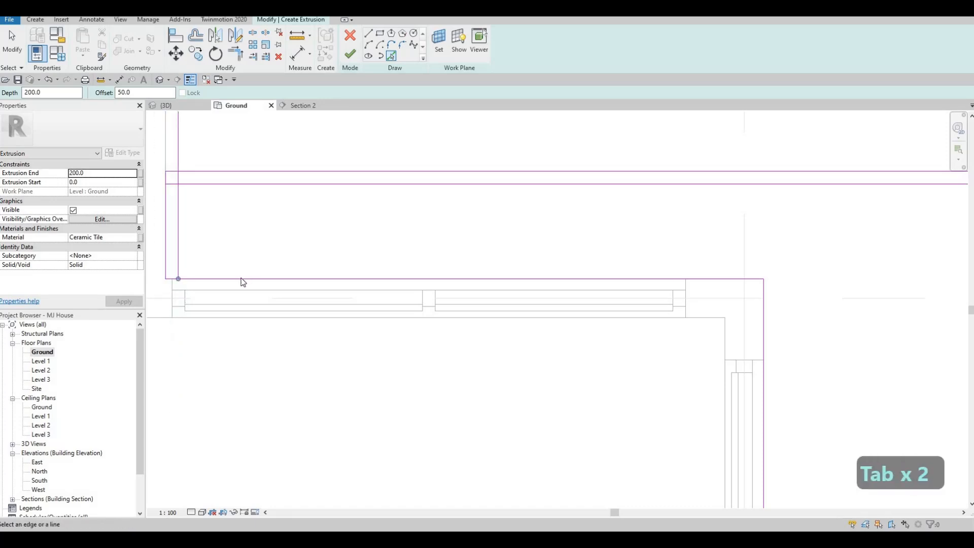
# Add inner lines offset 50 mm from the remaining edges of the outline, including the upper arm
pyautogui.click(648, 280)
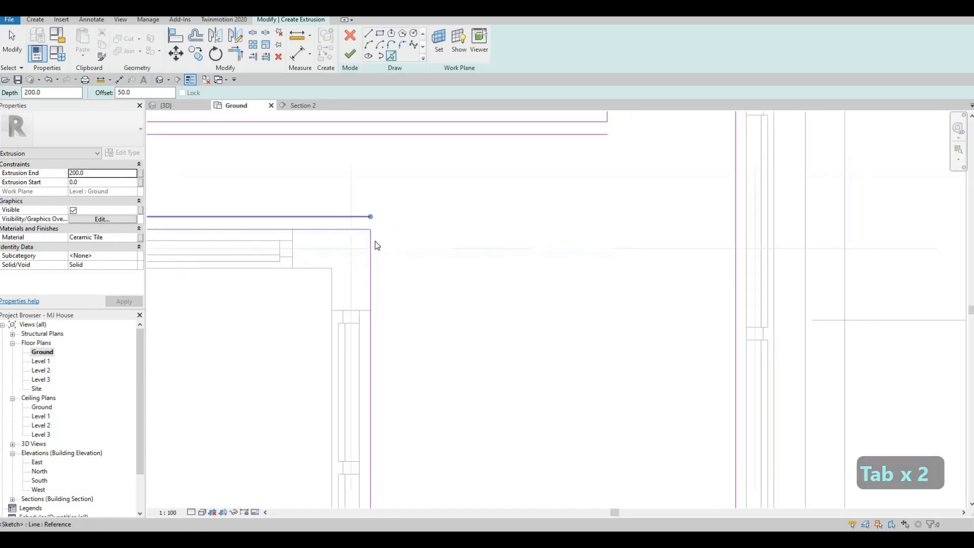
pyautogui.click(373, 246)
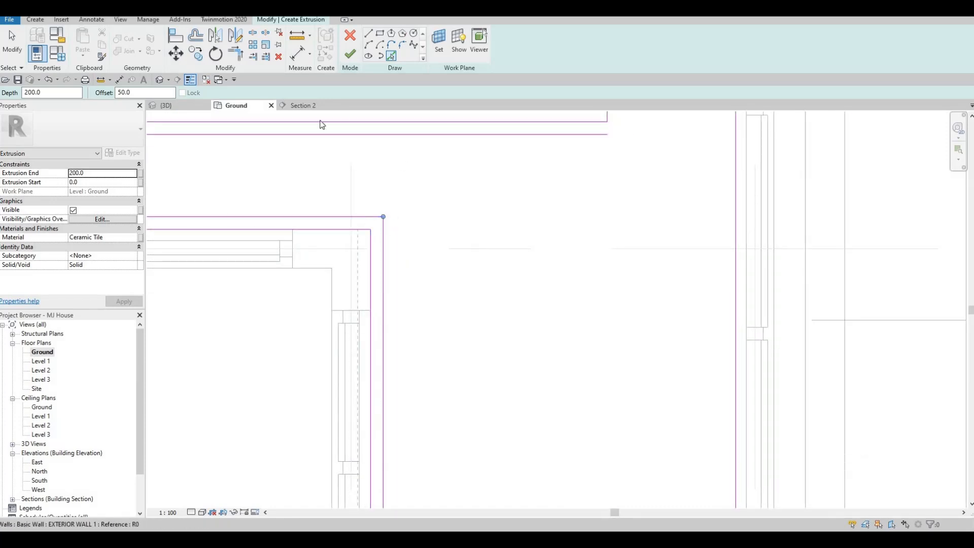
pyautogui.scroll(-2, 395, 345)
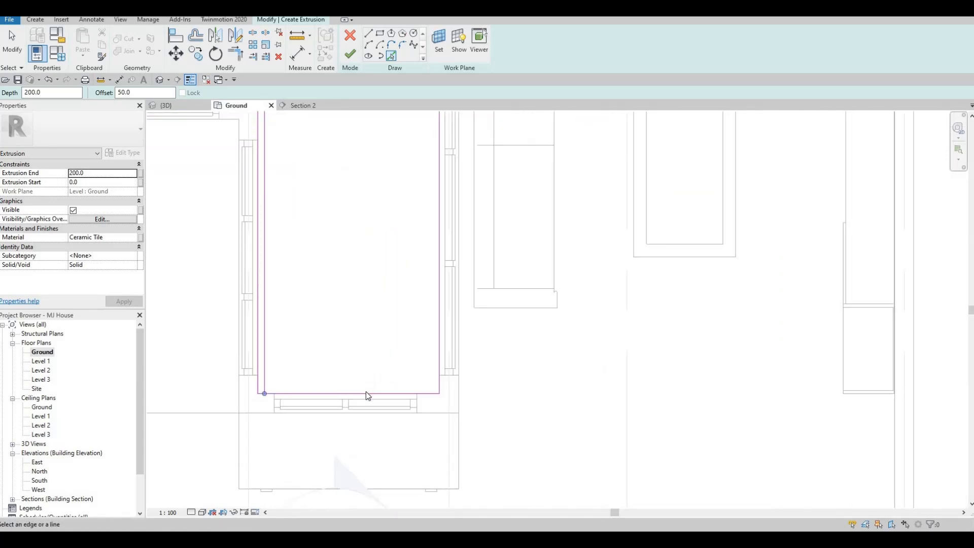
pyautogui.click(441, 337)
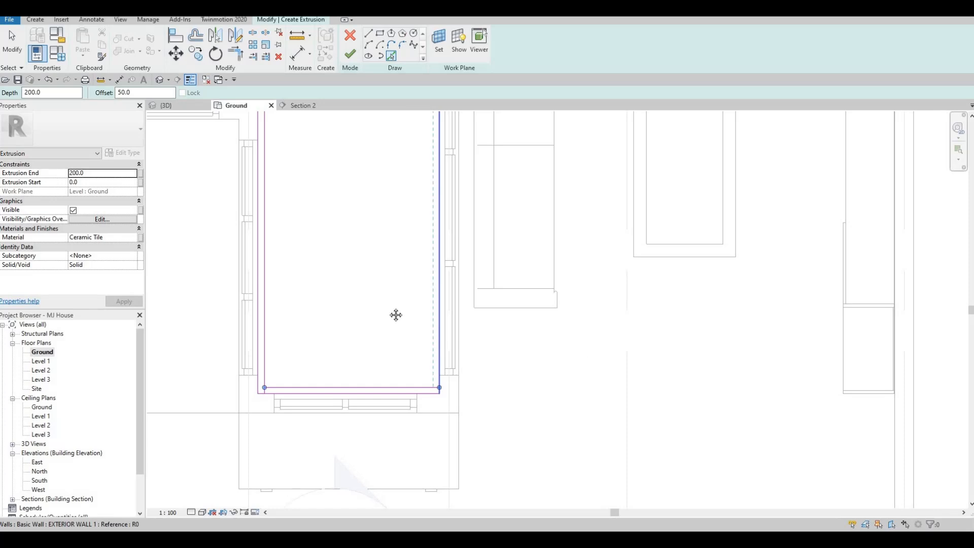
pyautogui.scroll(-1, 387, 154)
pyautogui.scroll(2, 407, 146)
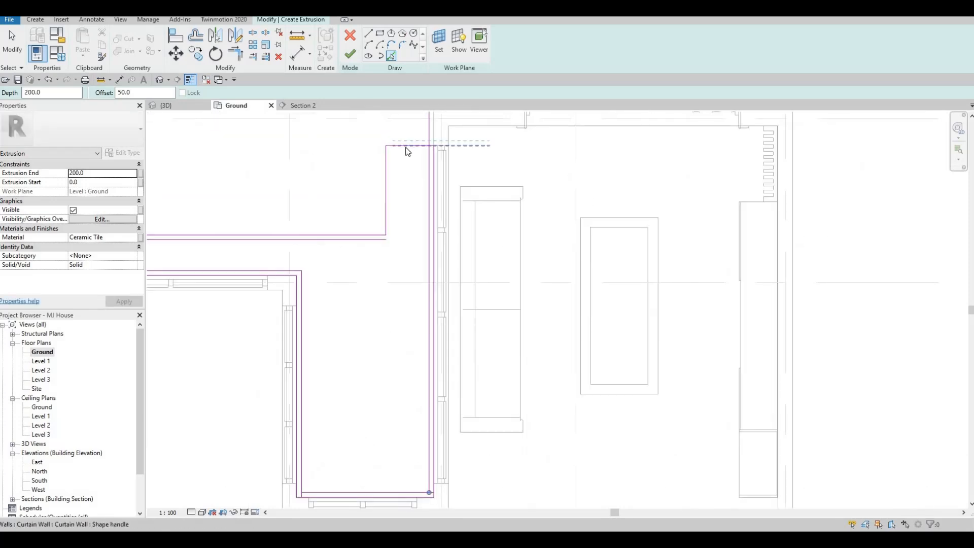
pyautogui.click(388, 178)
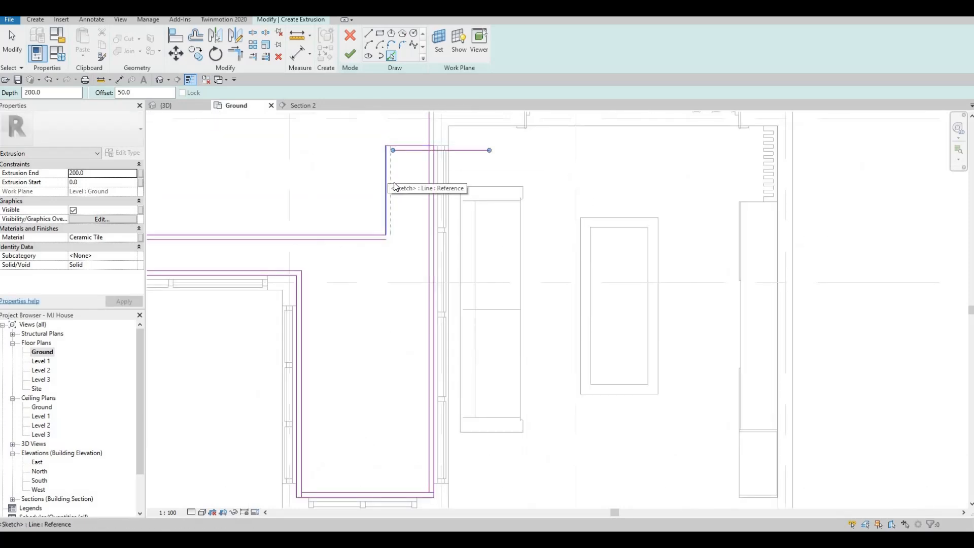
pyautogui.press('Escape')
pyautogui.press('Escape')
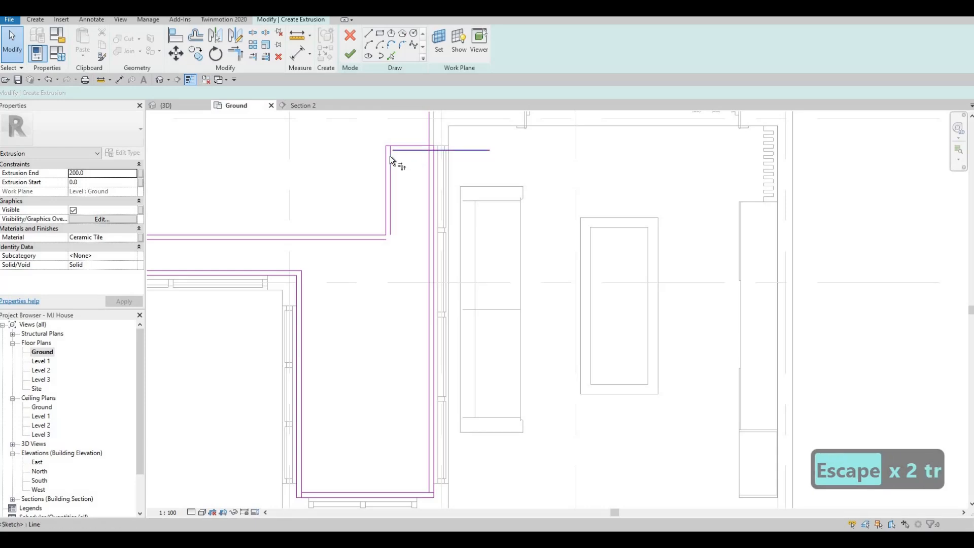
# Trim the 50 mm offset inner lines into clean corners around the upper arm and where it meets the long edge
pyautogui.press('t')
pyautogui.press('r')
pyautogui.click(413, 150)
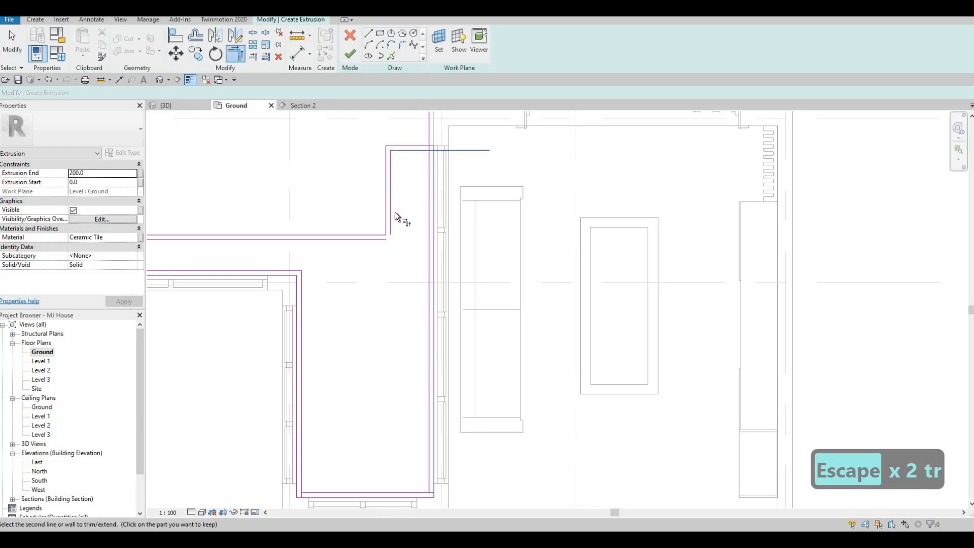
pyautogui.click(430, 196)
pyautogui.click(391, 215)
pyautogui.click(286, 239)
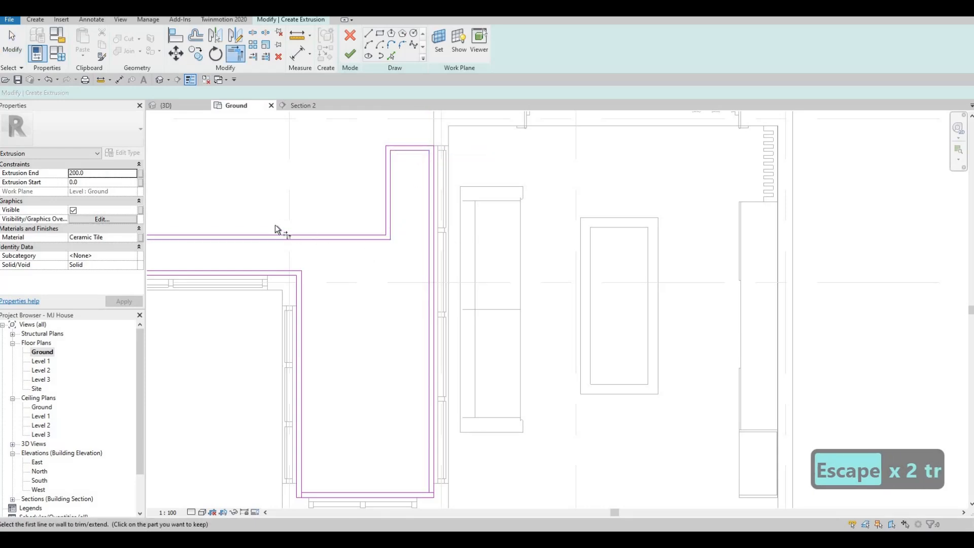
# Trim the remaining inner offset lines at the exterior wall end and the short glazed end to close the inner loop
pyautogui.moveTo(275, 224); pyautogui.dragTo(446, 201, button='middle')
pyautogui.click(249, 218)
pyautogui.click(254, 243)
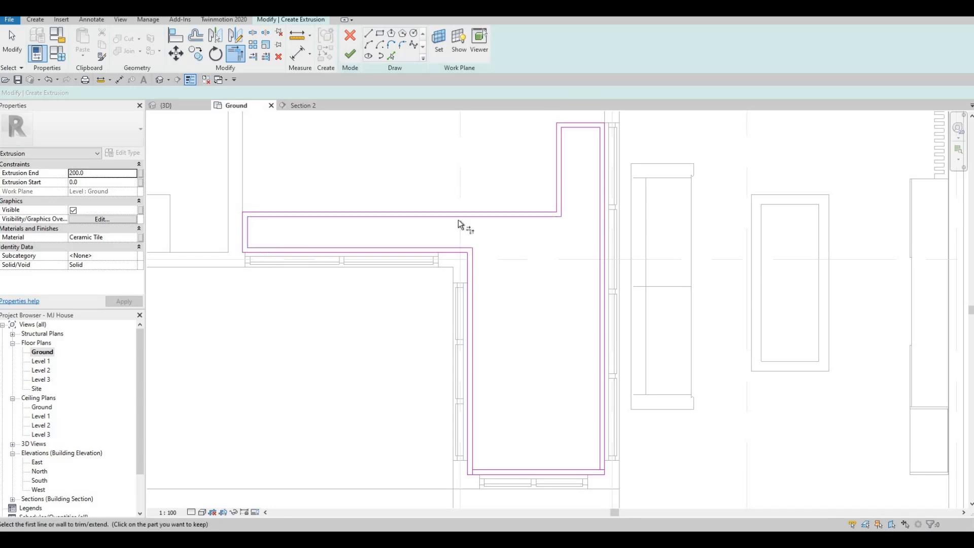
pyautogui.moveTo(489, 476); pyautogui.dragTo(442, 391, button='middle')
pyautogui.click(426, 369)
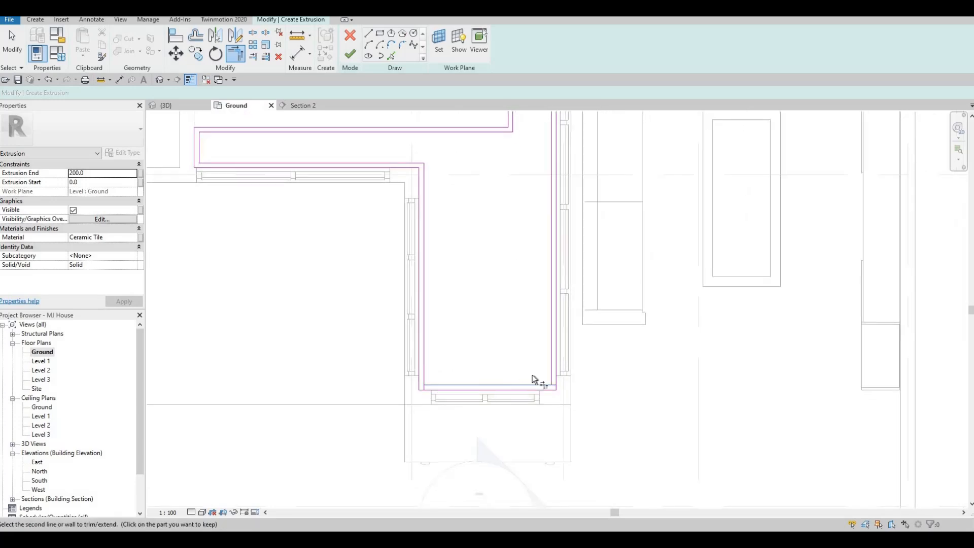
pyautogui.click(535, 382)
pyautogui.click(549, 358)
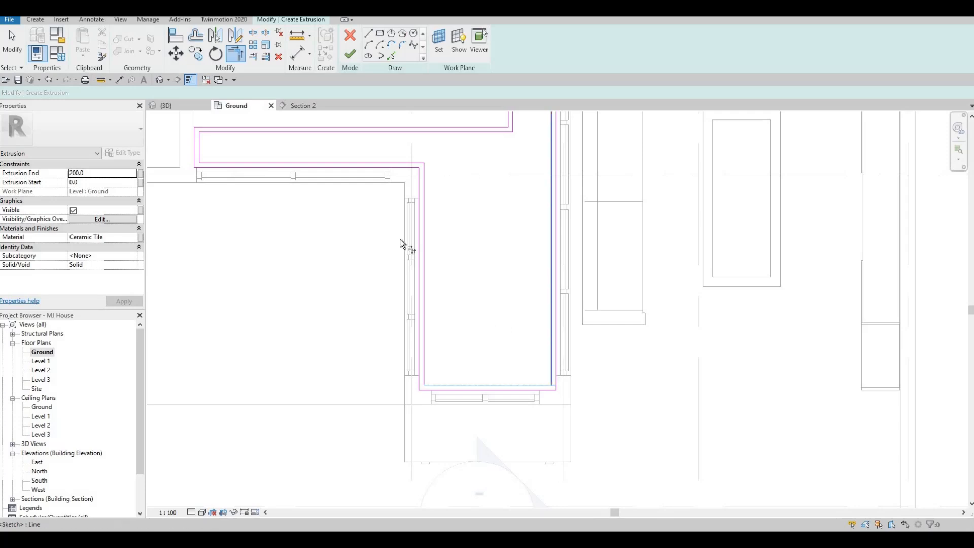
pyautogui.press('Escape')
# Assign the Rubble material from the AEC Materials Stone library to the border and finish the extrusion sketch
pyautogui.click(137, 238)
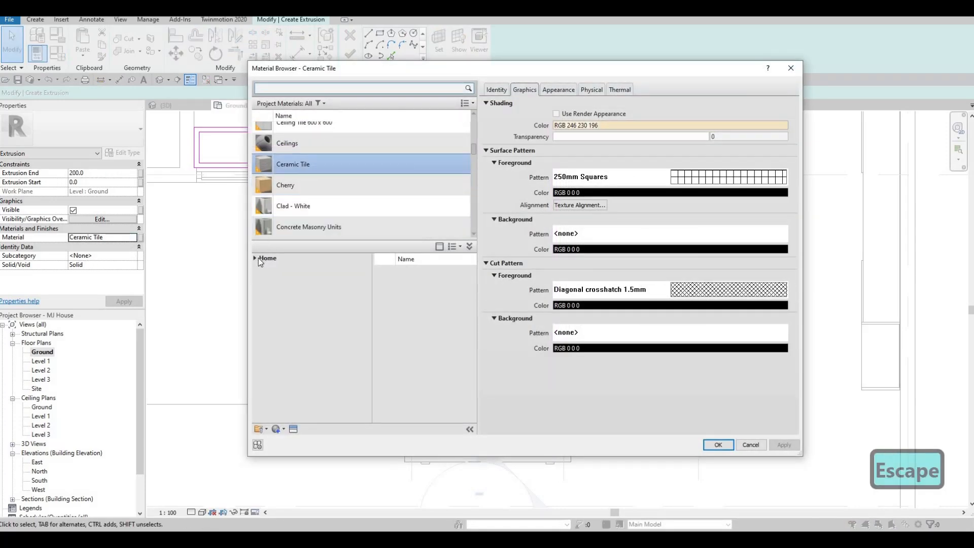
pyautogui.click(254, 258)
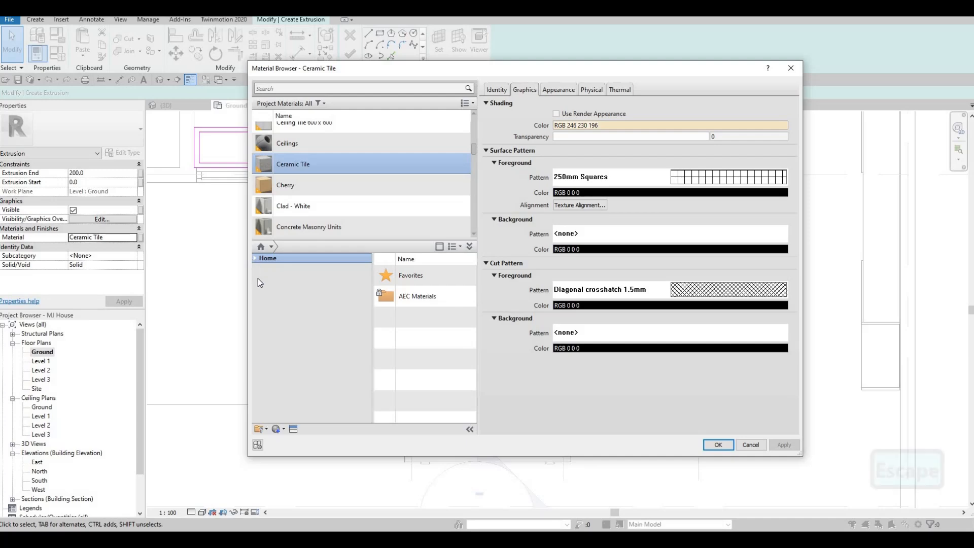
pyautogui.click(259, 277)
pyautogui.scroll(-1, 287, 362)
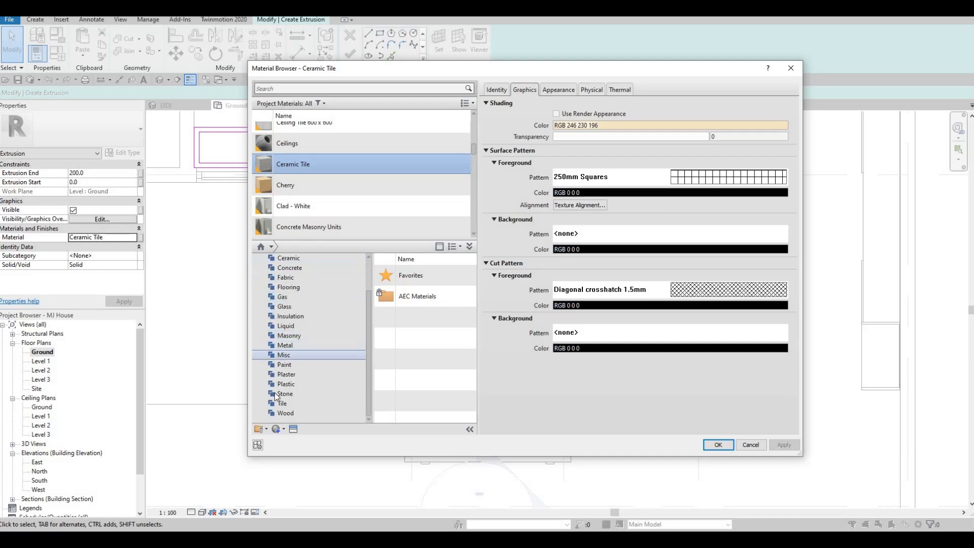
pyautogui.click(285, 394)
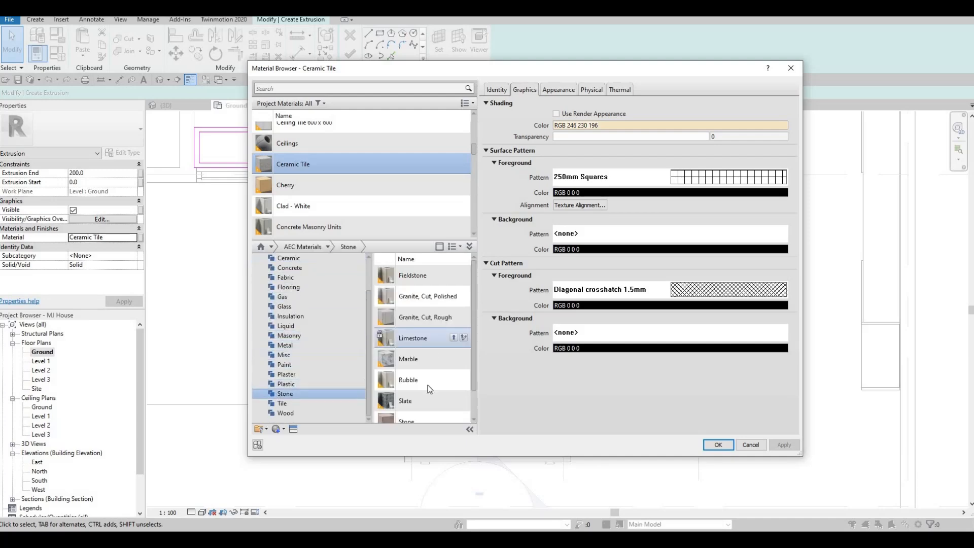
pyautogui.click(454, 380)
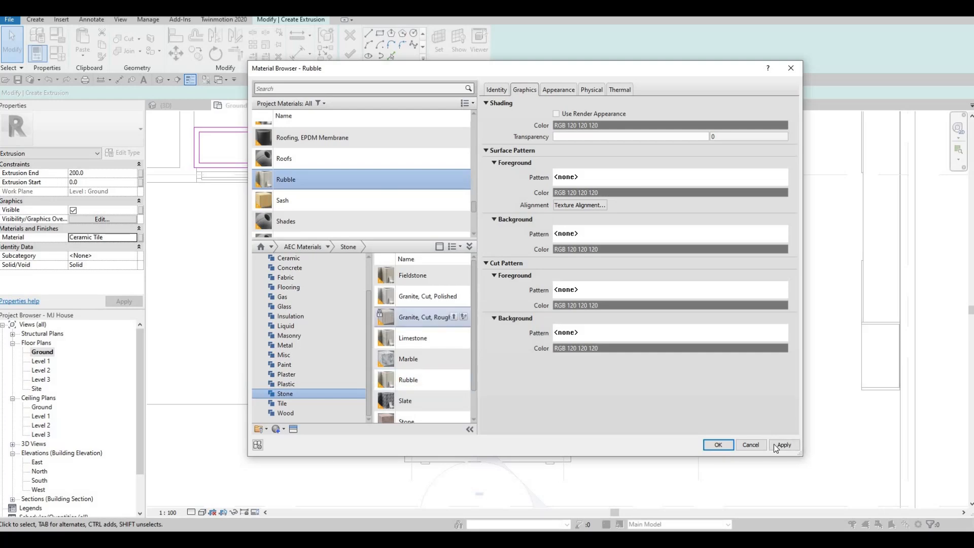
pyautogui.click(718, 445)
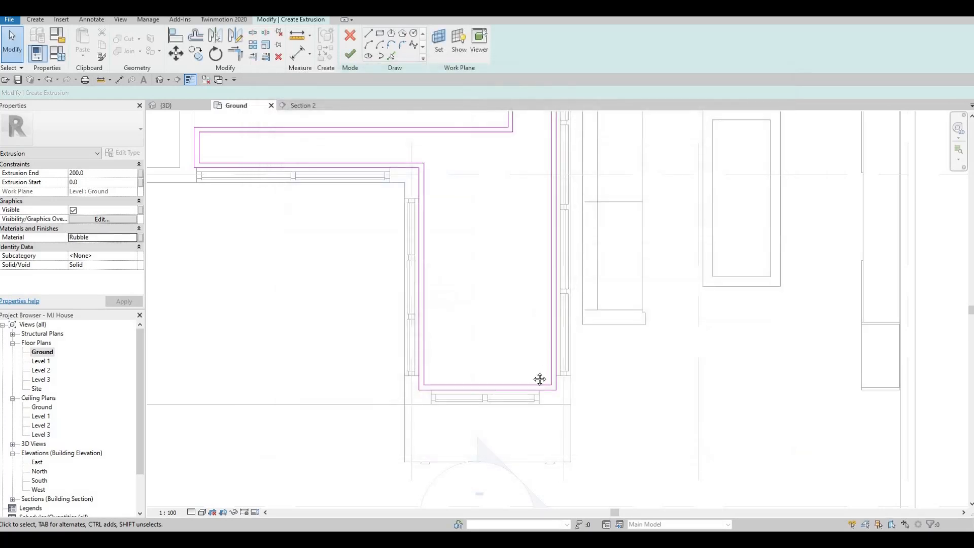
pyautogui.moveTo(452, 255); pyautogui.dragTo(449, 321, button='middle')
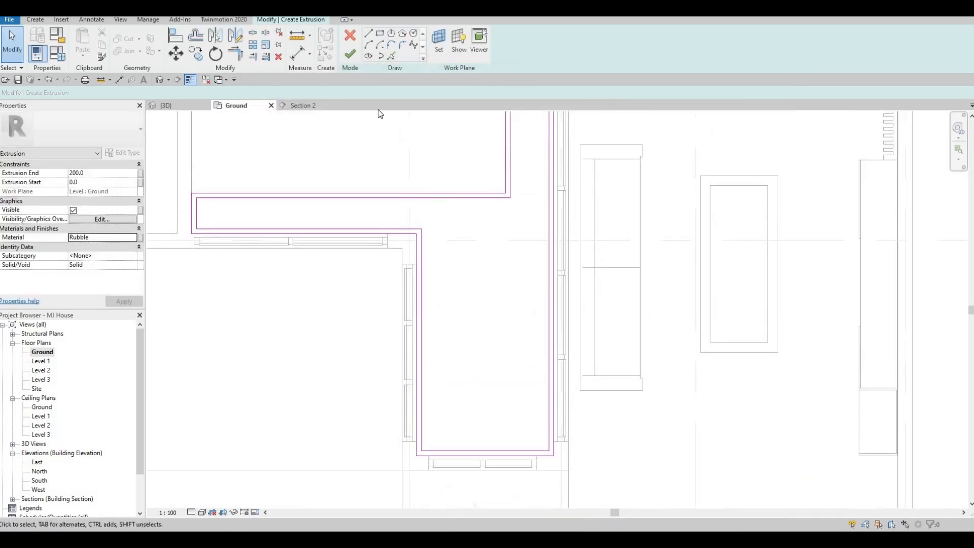
pyautogui.click(350, 53)
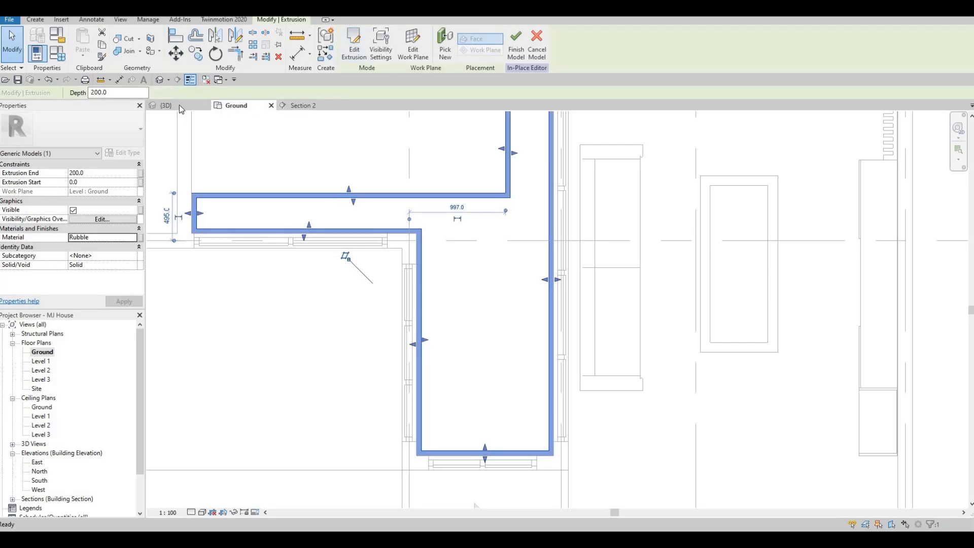
# In the 3D view, raise the border so its extrusion end is 650 mm, just below the courtyard window frames
pyautogui.hotkey('ctrl', 'Tab')
pyautogui.keyDown('shift'); pyautogui.moveTo(503, 289); pyautogui.dragTo(396, 299, button='middle'); pyautogui.keyUp('shift')
pyautogui.scroll(2, 397, 190)
pyautogui.keyDown('shift'); pyautogui.moveTo(397, 187); pyautogui.dragTo(485, 207, button='middle'); pyautogui.keyUp('shift')
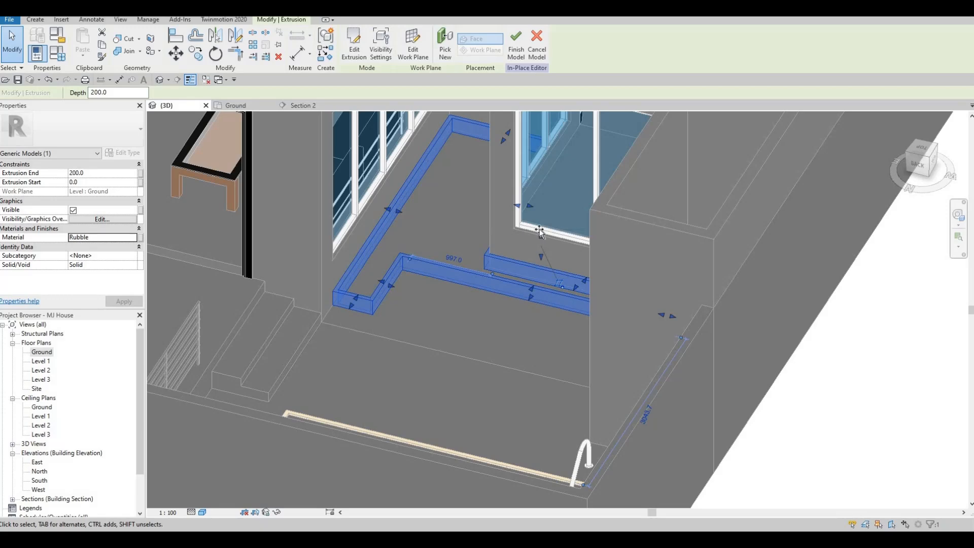
pyautogui.moveTo(540, 233); pyautogui.dragTo(531, 198)
pyautogui.keyDown('shift'); pyautogui.moveTo(553, 232); pyautogui.dragTo(537, 240, button='middle'); pyautogui.keyUp('shift')
pyautogui.scroll(2, 536, 241)
pyautogui.scroll(2, 536, 240)
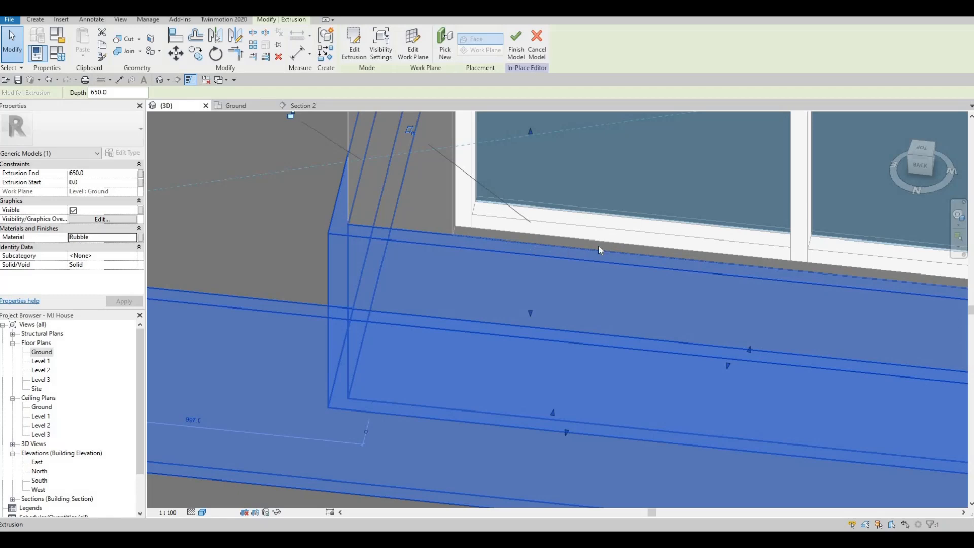
# Examine the raised border in 3D from several sides against the window sills and surrounding courtyard walls
pyautogui.scroll(-2, 598, 247)
pyautogui.keyDown('shift'); pyautogui.moveTo(599, 247); pyautogui.dragTo(602, 312, button='middle'); pyautogui.keyUp('shift')
pyautogui.scroll(3, 534, 247)
pyautogui.scroll(-1, 519, 275)
pyautogui.scroll(-3, 603, 312)
pyautogui.keyDown('shift'); pyautogui.moveTo(496, 237); pyautogui.dragTo(435, 194, button='middle'); pyautogui.keyUp('shift')
pyautogui.scroll(-1, 459, 282)
pyautogui.moveTo(462, 282); pyautogui.dragTo(558, 315, button='middle')
pyautogui.scroll(-1, 454, 309)
pyautogui.scroll(-1, 453, 305)
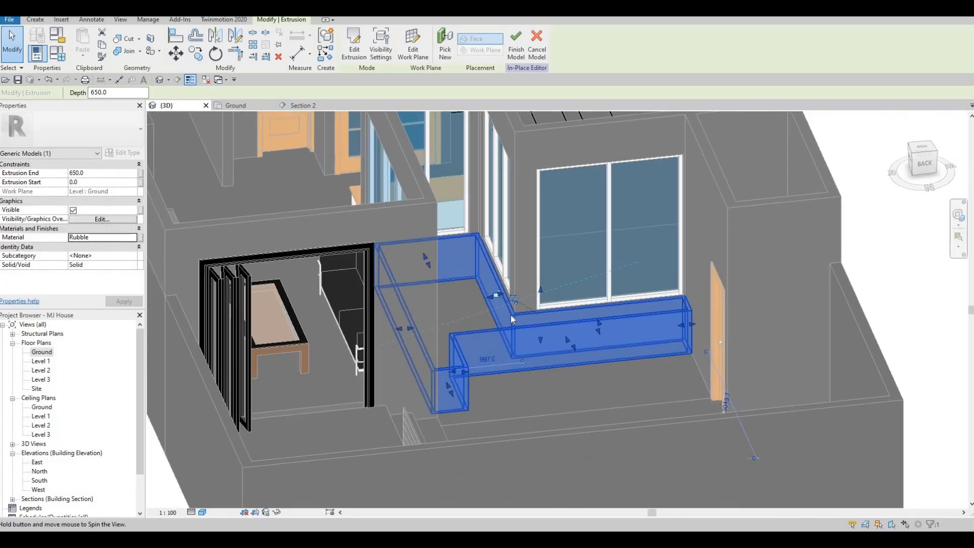
pyautogui.keyDown('shift'); pyautogui.moveTo(514, 269); pyautogui.dragTo(453, 264, button='middle'); pyautogui.keyUp('shift')
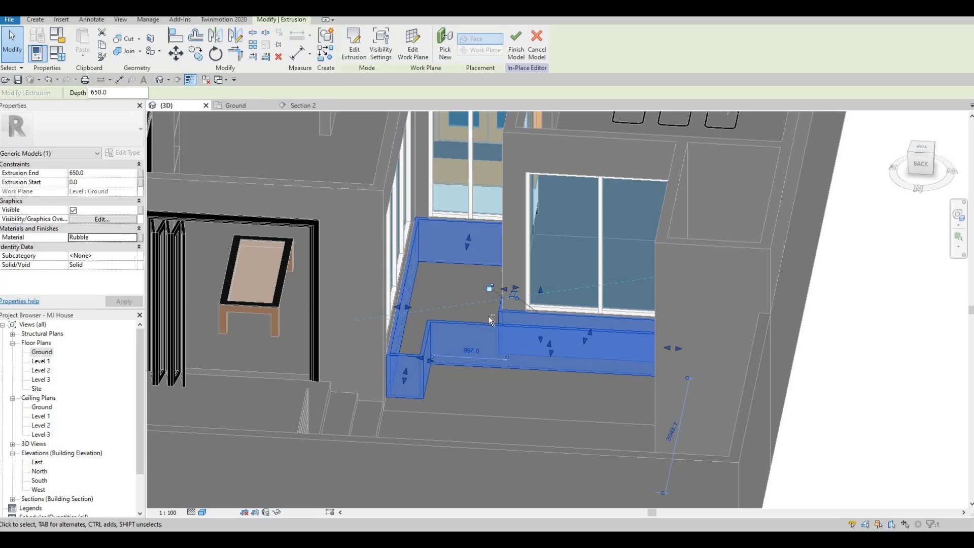
pyautogui.keyDown('shift'); pyautogui.moveTo(490, 320); pyautogui.dragTo(732, 348, button='middle'); pyautogui.keyUp('shift')
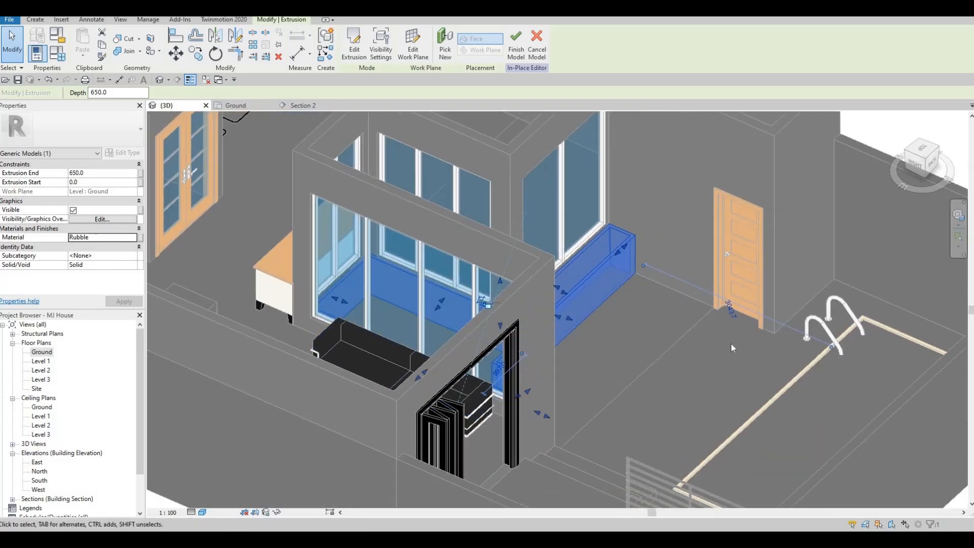
pyautogui.keyDown('shift'); pyautogui.moveTo(571, 384); pyautogui.dragTo(487, 324, button='middle'); pyautogui.keyUp('shift')
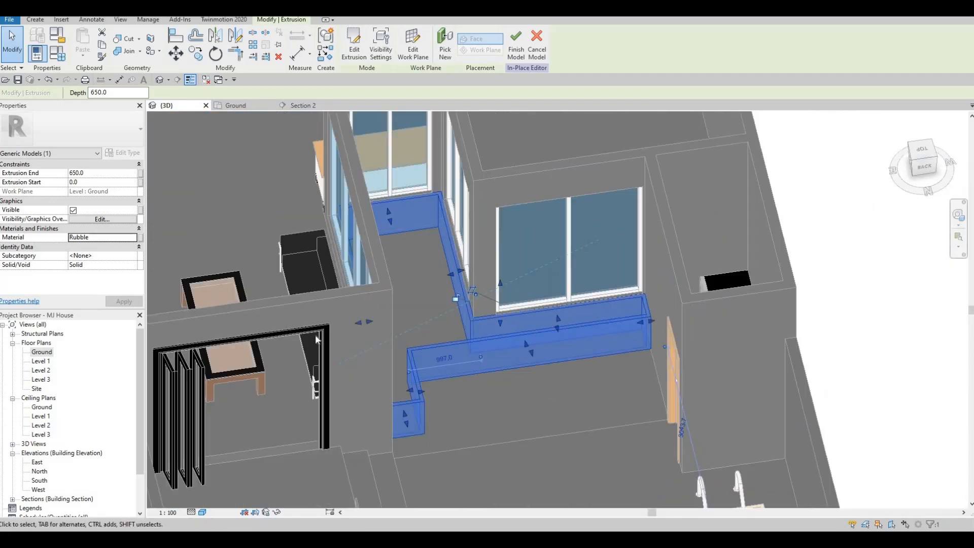
# On the Ground plan, start a second extrusion and use Pick Lines on the border's inner edges along the long arm and adjoining glazed side
pyautogui.doubleClick(41, 352)
pyautogui.scroll(-3, 457, 401)
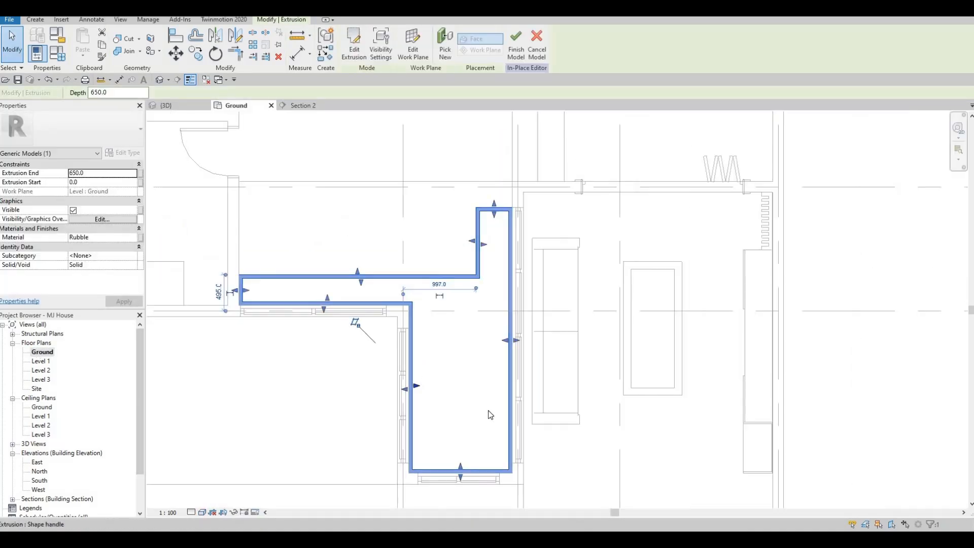
pyautogui.moveTo(474, 422); pyautogui.dragTo(474, 410, button='middle')
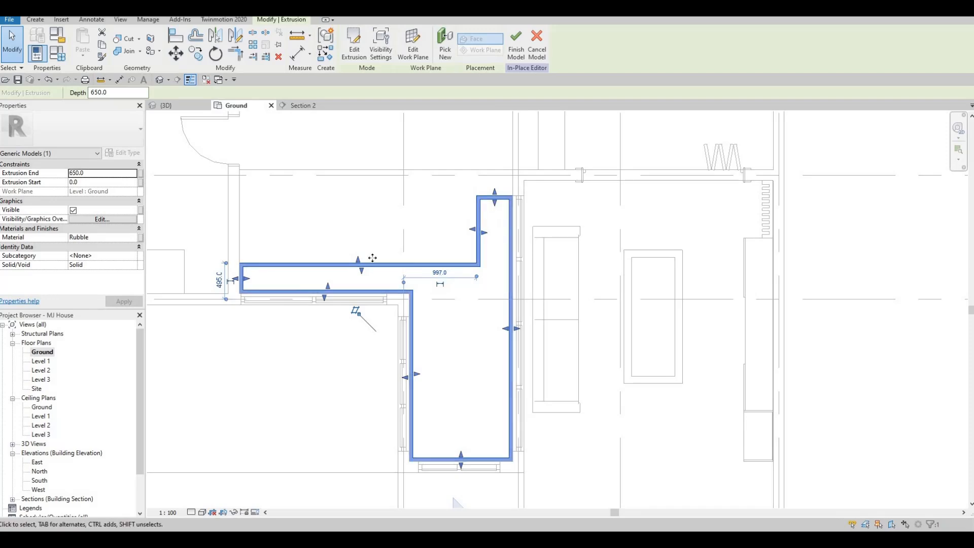
pyautogui.moveTo(300, 313); pyautogui.dragTo(301, 350, button='middle')
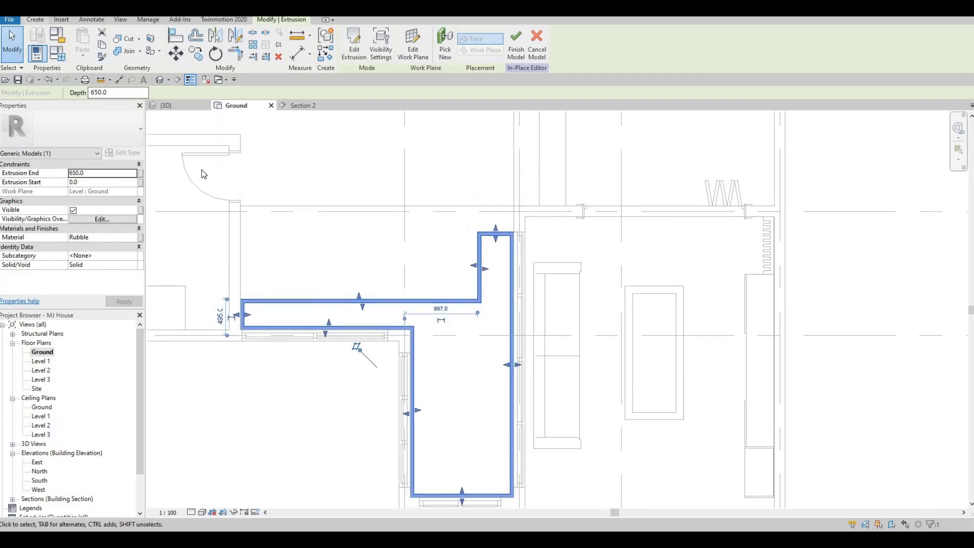
pyautogui.press('Escape')
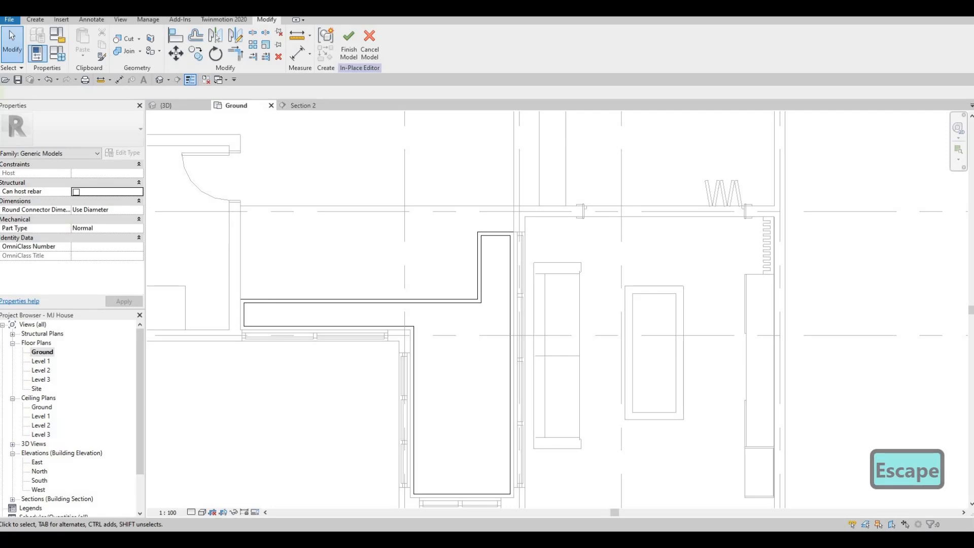
pyautogui.click(35, 20)
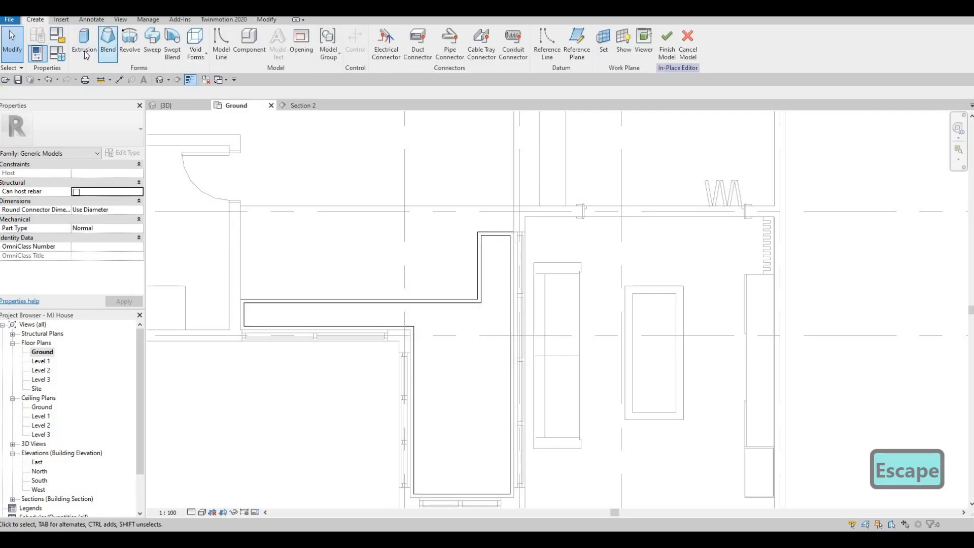
pyautogui.click(86, 52)
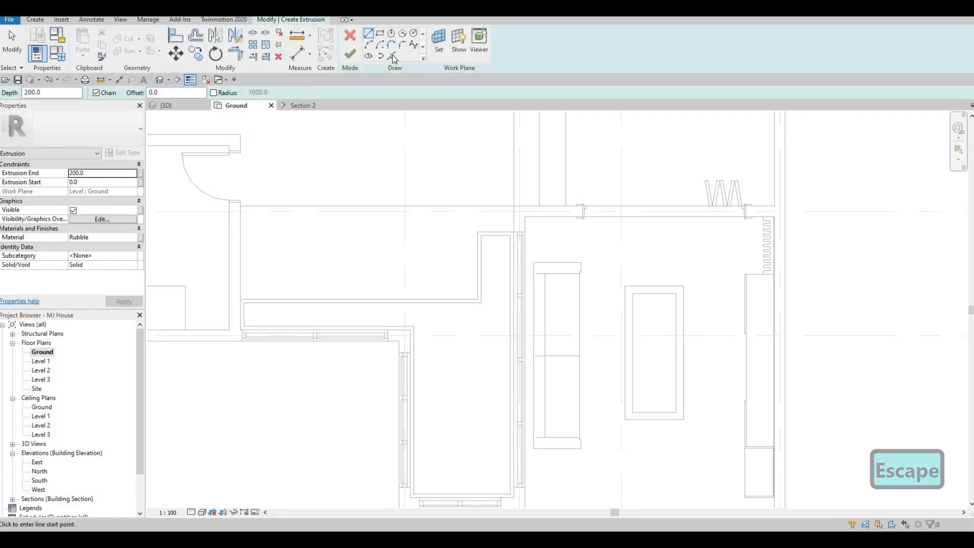
pyautogui.click(391, 55)
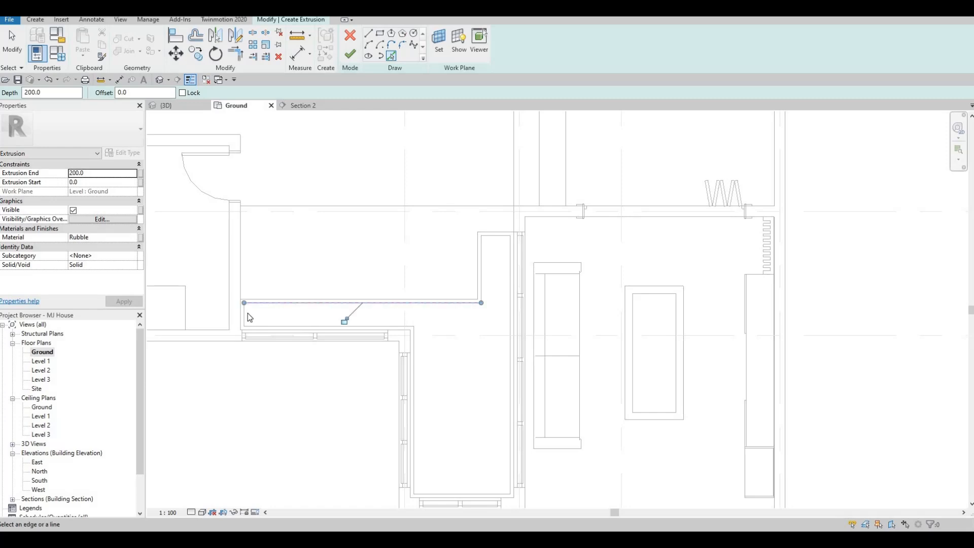
pyautogui.click(263, 324)
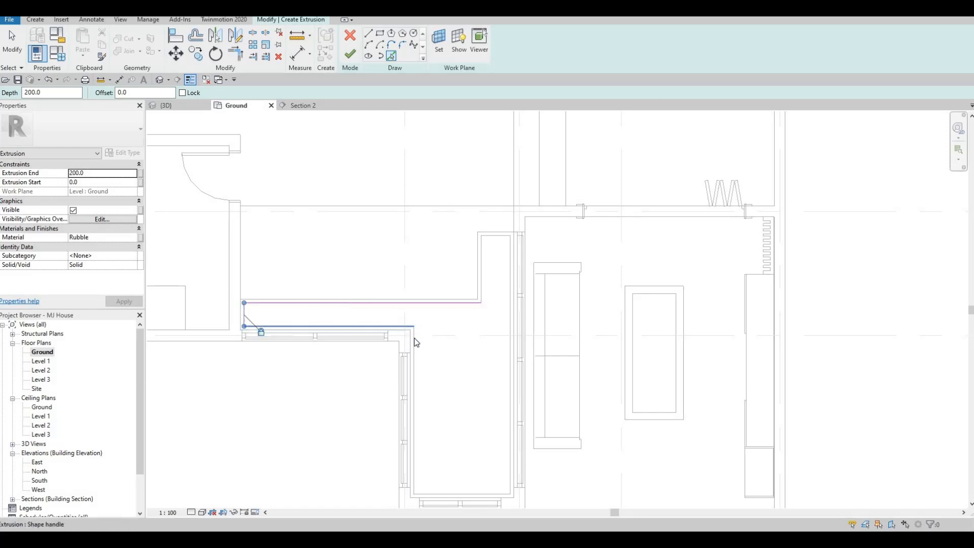
pyautogui.click(413, 352)
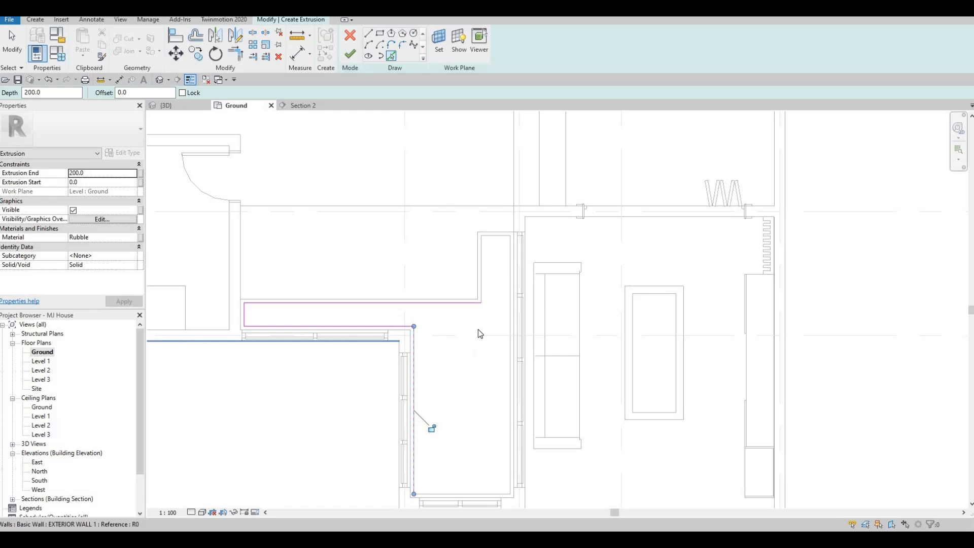
# Pick the inner edges of the upper arm and the long side facing the living room for the infill outline
pyautogui.click(483, 258)
pyautogui.click(500, 238)
pyautogui.click(509, 251)
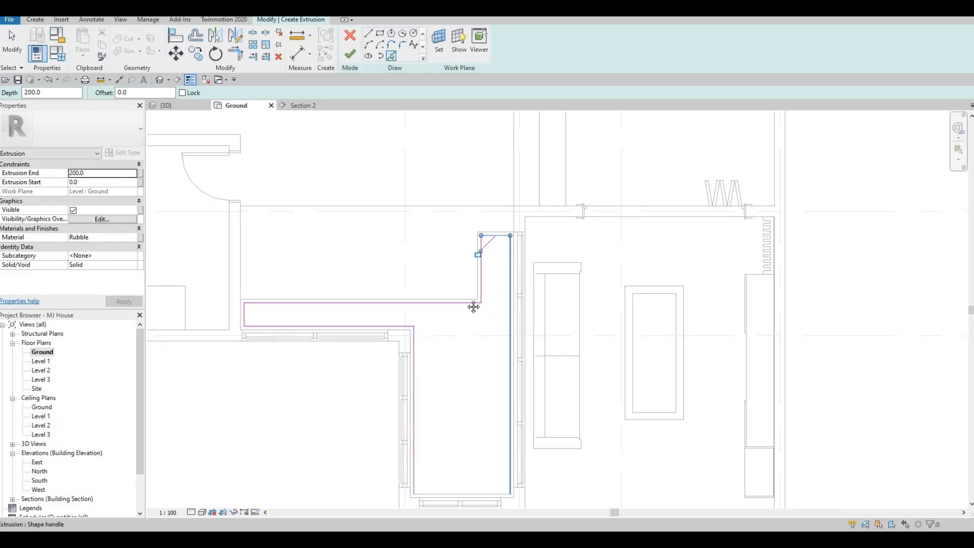
pyautogui.moveTo(473, 307); pyautogui.dragTo(452, 194, button='middle')
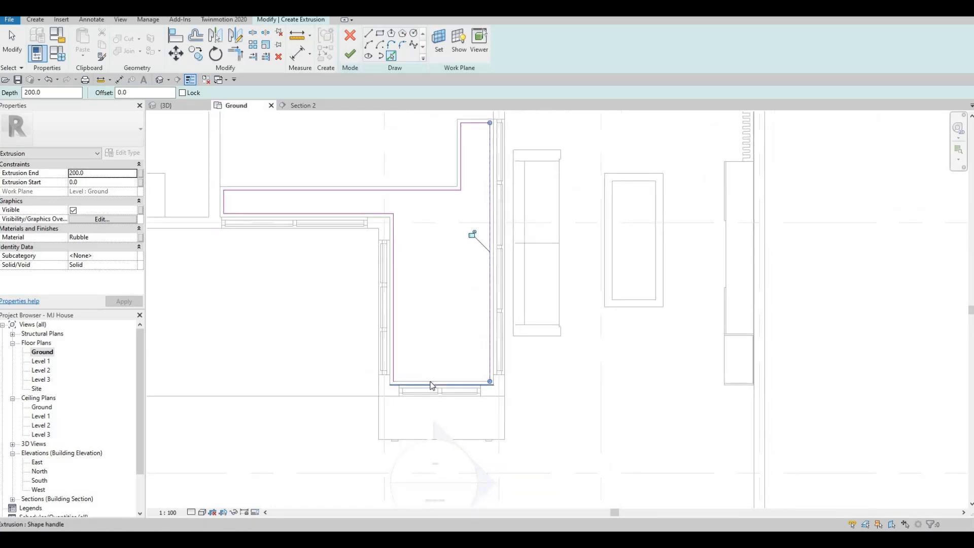
# Delete the stray sketch line on the border's outer edge at the short glazed end
pyautogui.press('Escape')
pyautogui.press('Escape')
pyautogui.click(376, 385)
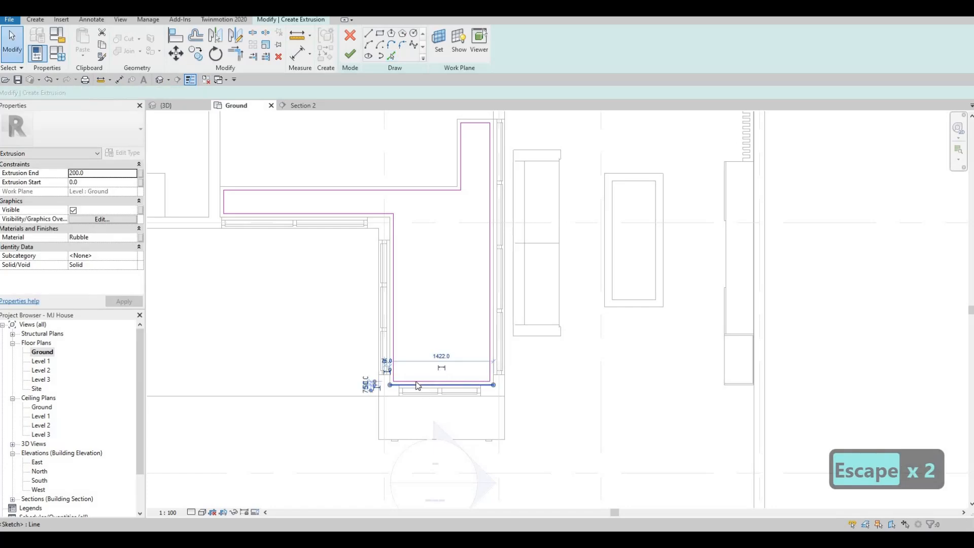
pyautogui.press('Delete')
pyautogui.press('Escape')
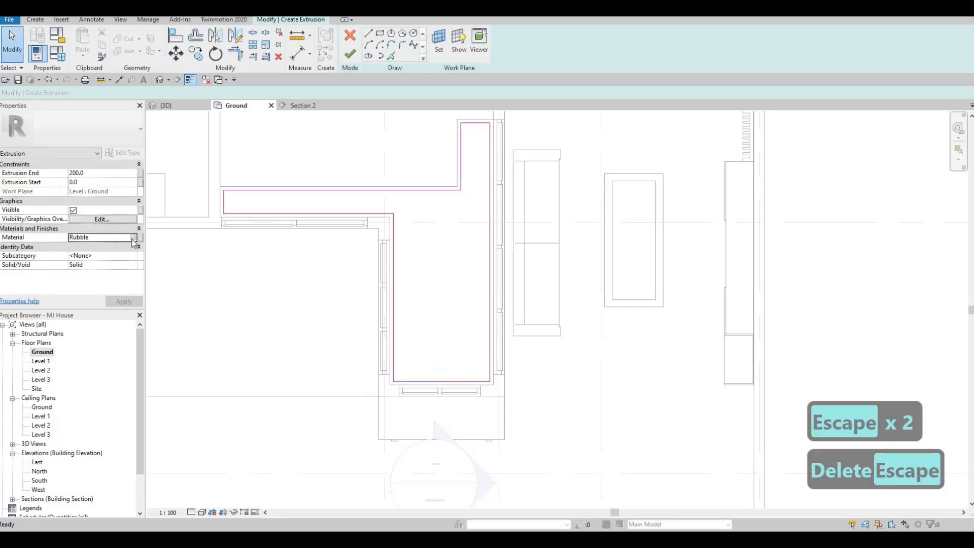
# Assign the Earth material to the infill extrusion and finish its sketch
pyautogui.click(124, 238)
pyautogui.click(133, 238)
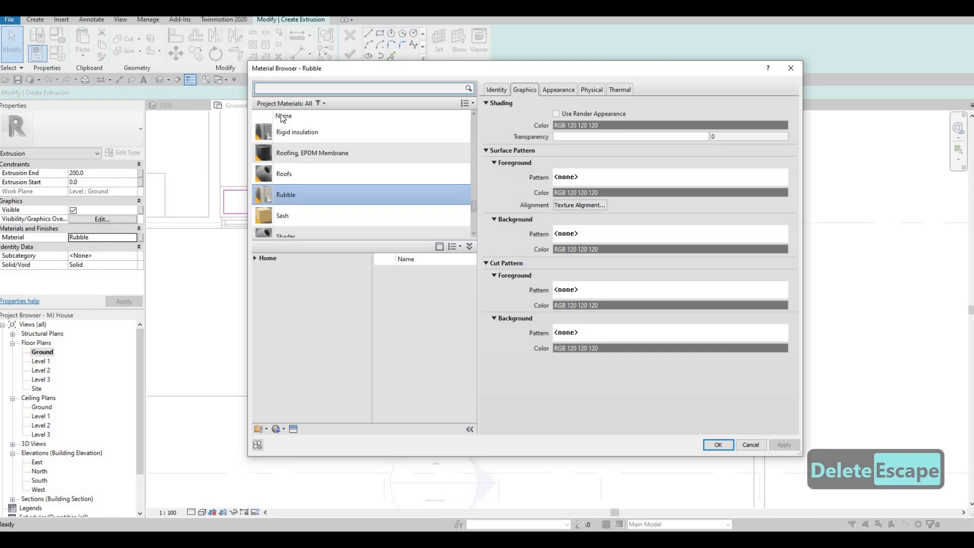
pyautogui.write('ear')
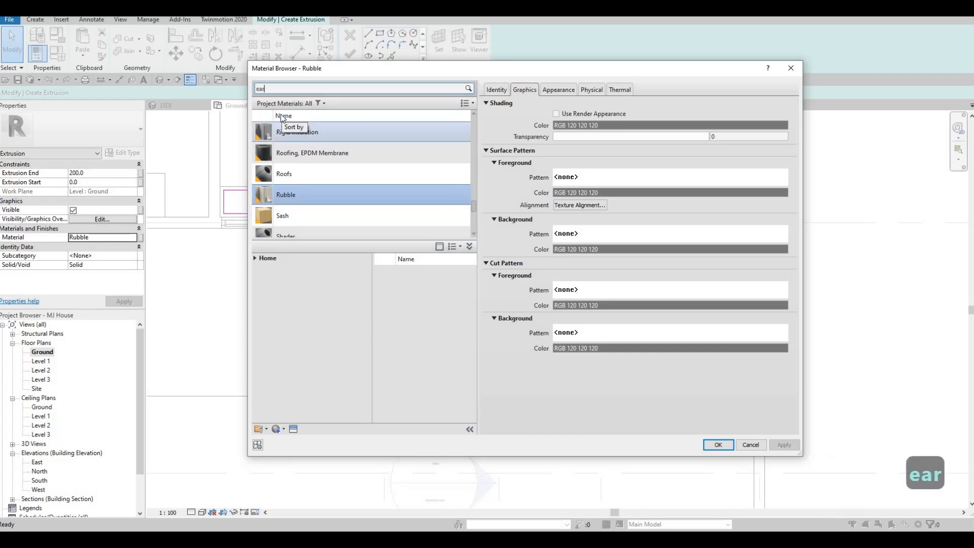
pyautogui.click(409, 208)
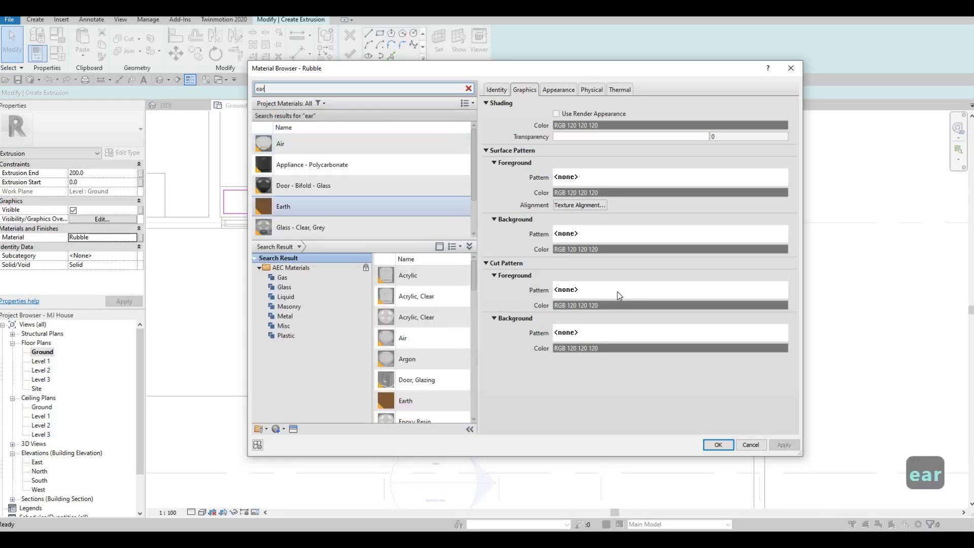
pyautogui.press('Return')
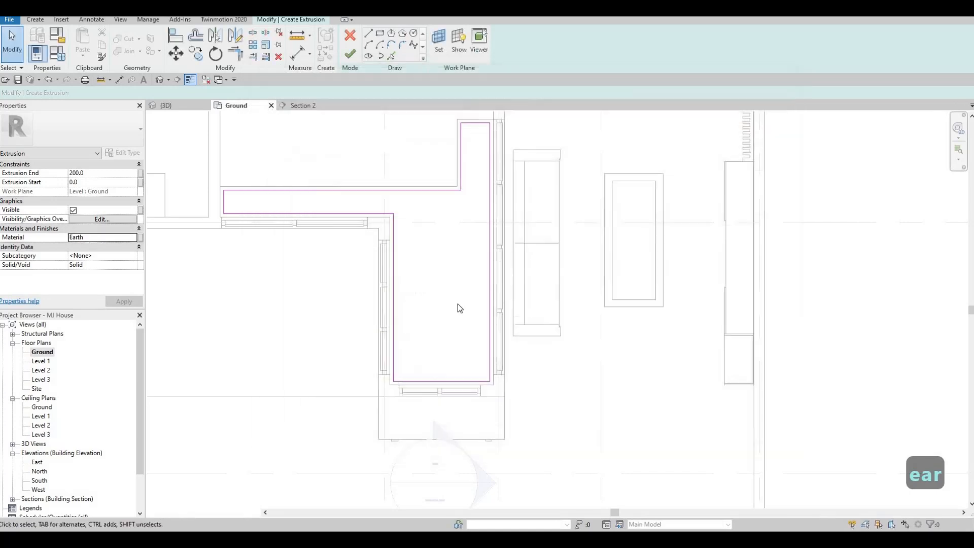
pyautogui.click(347, 58)
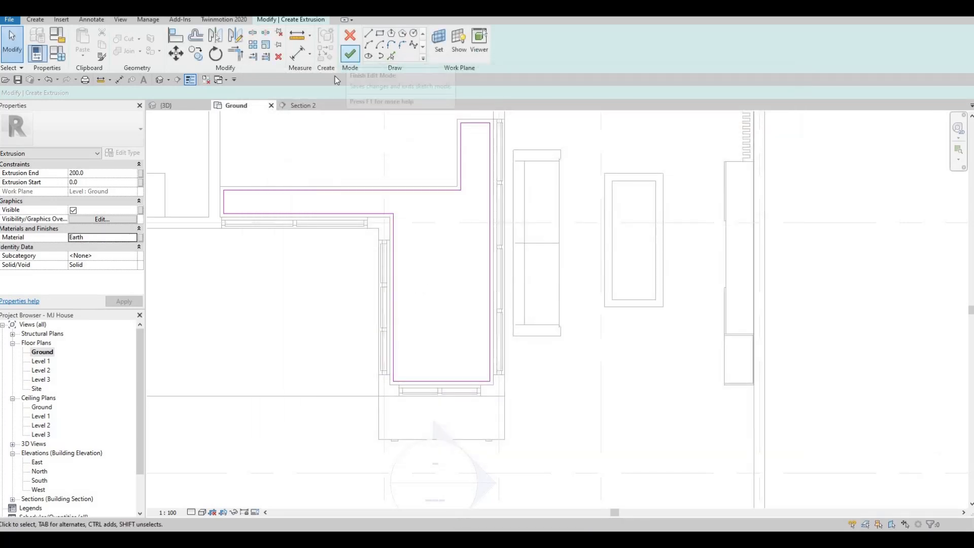
# In the 3D view, stretch the Earth infill up to about 609.5 mm, just below the border's rim
pyautogui.click(177, 106)
pyautogui.keyDown('shift'); pyautogui.moveTo(578, 304); pyautogui.dragTo(501, 303, button='middle'); pyautogui.keyUp('shift')
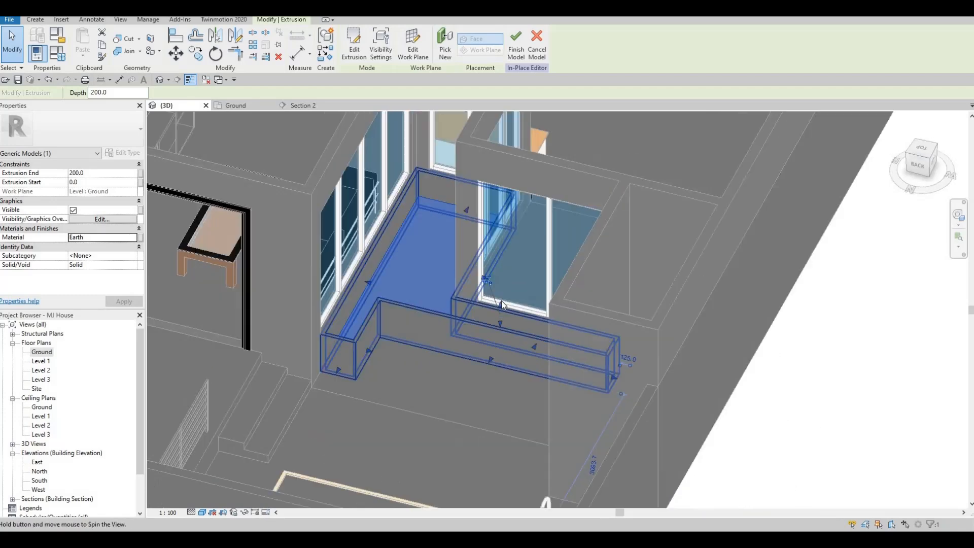
pyautogui.moveTo(495, 287); pyautogui.dragTo(366, 294)
pyautogui.scroll(5, 507, 278)
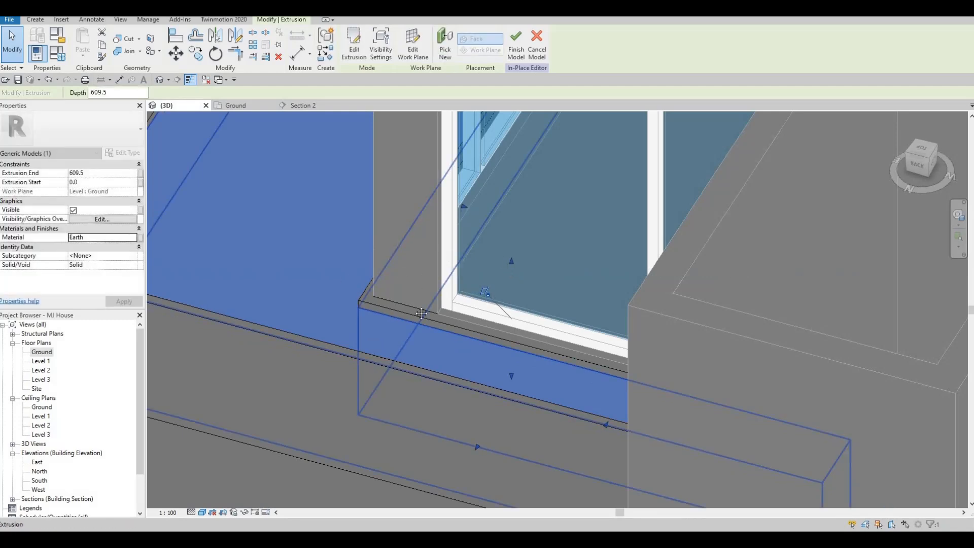
pyautogui.scroll(-2, 302, 336)
pyautogui.moveTo(301, 337); pyautogui.dragTo(422, 331, button='middle')
pyautogui.scroll(-1, 379, 287)
pyautogui.moveTo(379, 287); pyautogui.dragTo(401, 334, button='middle')
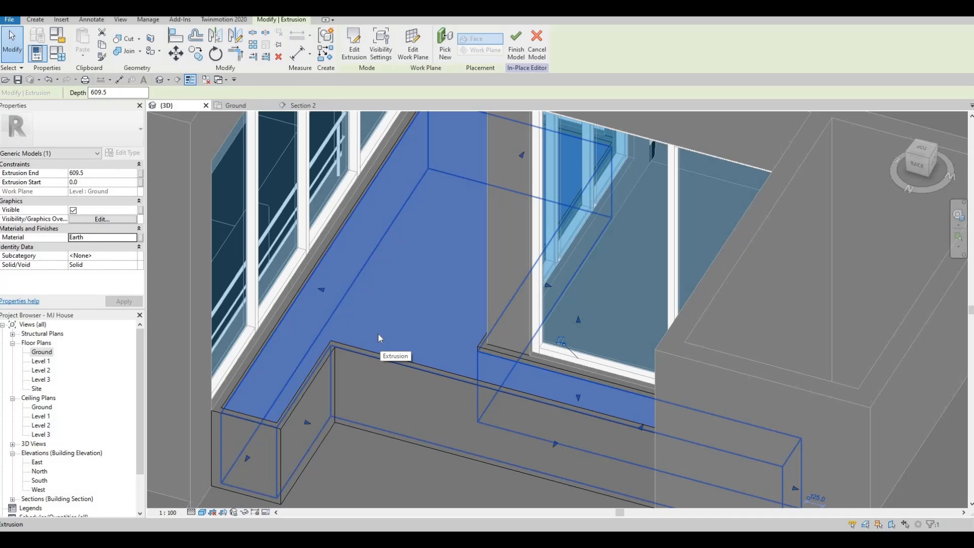
# Finish the in-place planter model and view the completed planter within the house from the courtyard side
pyautogui.press('Escape')
pyautogui.press('Escape')
pyautogui.press('Escape')
pyautogui.keyDown('shift'); pyautogui.moveTo(362, 289); pyautogui.dragTo(652, 333, button='middle'); pyautogui.keyUp('shift')
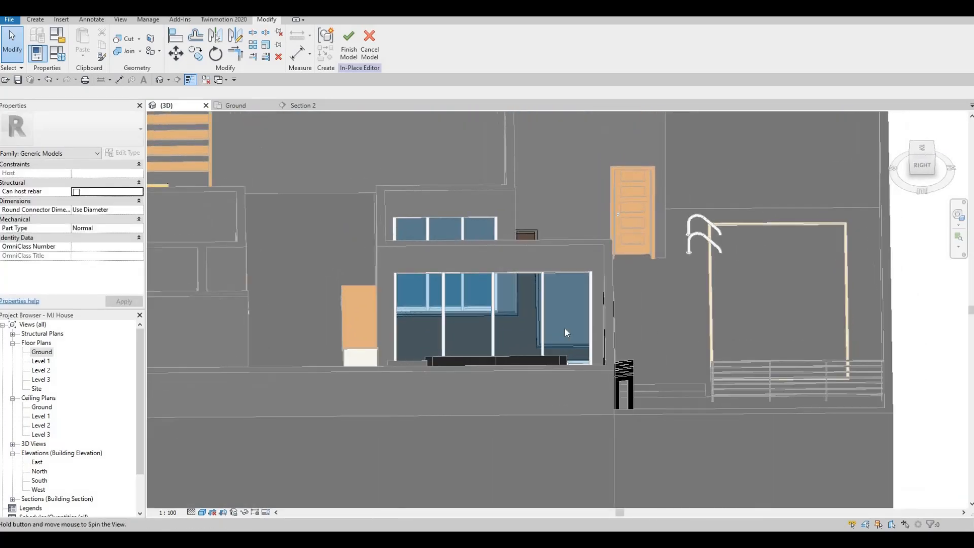
pyautogui.click(350, 41)
pyautogui.moveTo(423, 300); pyautogui.dragTo(332, 258, button='middle')
pyautogui.scroll(-2, 332, 258)
pyautogui.keyDown('shift'); pyautogui.moveTo(508, 243); pyautogui.dragTo(482, 250, button='middle'); pyautogui.keyUp('shift')
pyautogui.keyDown('shift'); pyautogui.moveTo(400, 279); pyautogui.dragTo(583, 241, button='middle'); pyautogui.keyUp('shift')
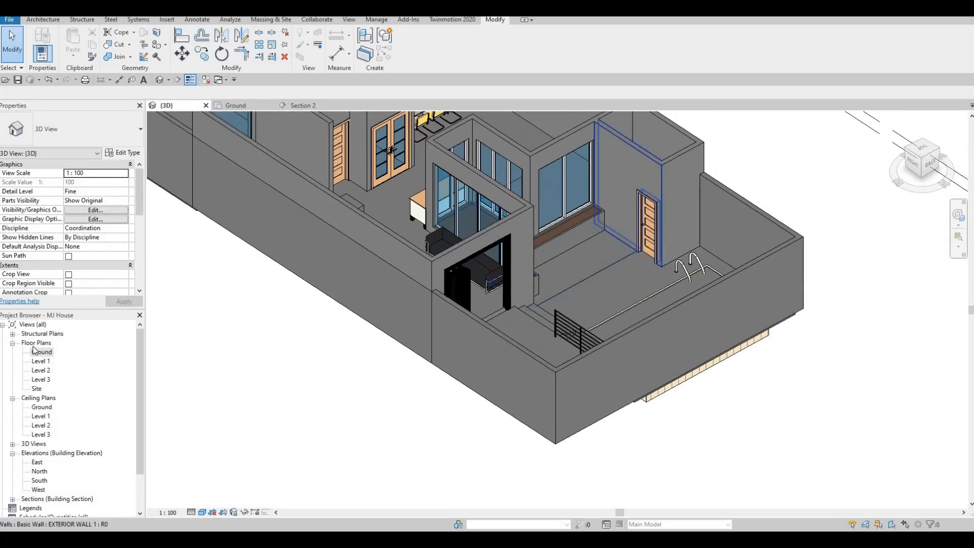
pyautogui.click(43, 354)
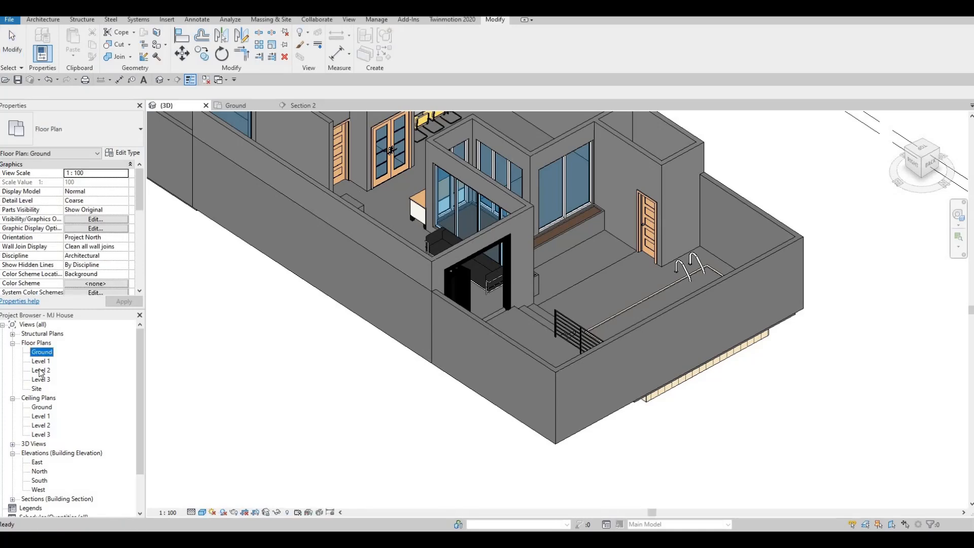
pyautogui.doubleClick(40, 370)
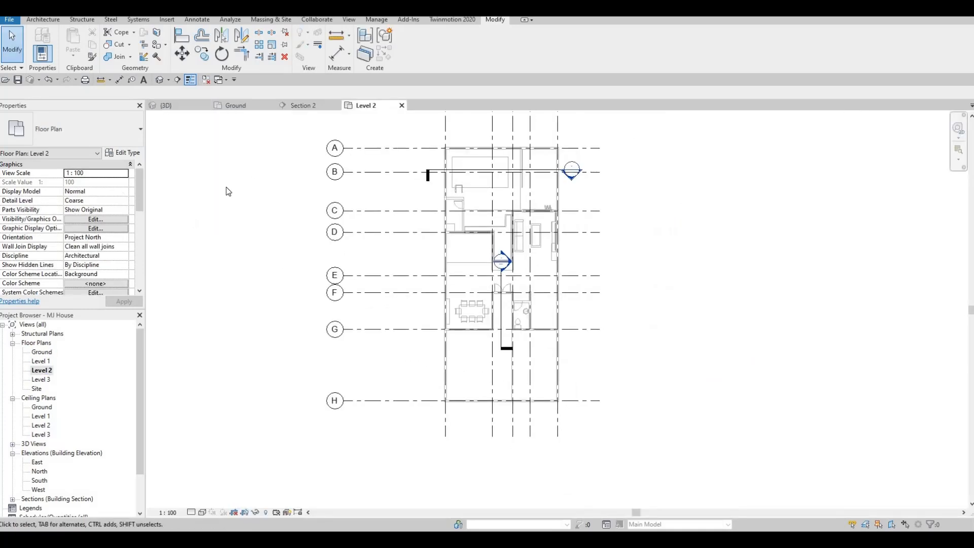
pyautogui.moveTo(441, 216); pyautogui.dragTo(422, 249, button='middle')
pyautogui.scroll(2, 439, 216)
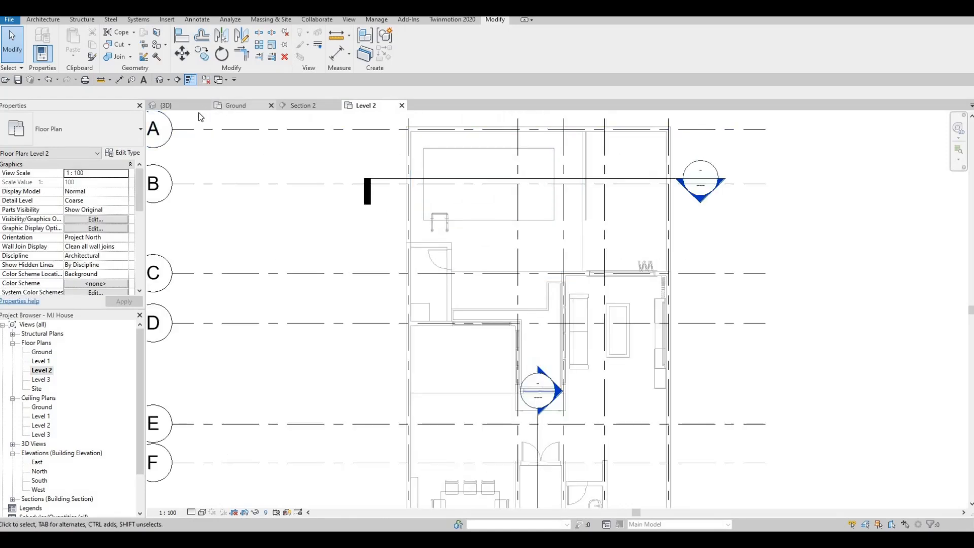
# Open the Level 1 floor plan and start a roof by footprint
pyautogui.doubleClick(35, 361)
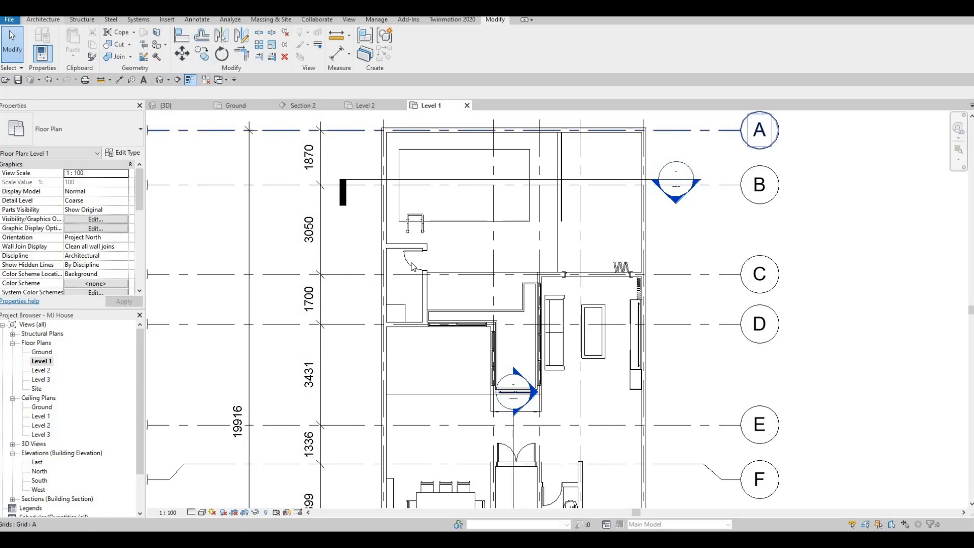
pyautogui.click(43, 19)
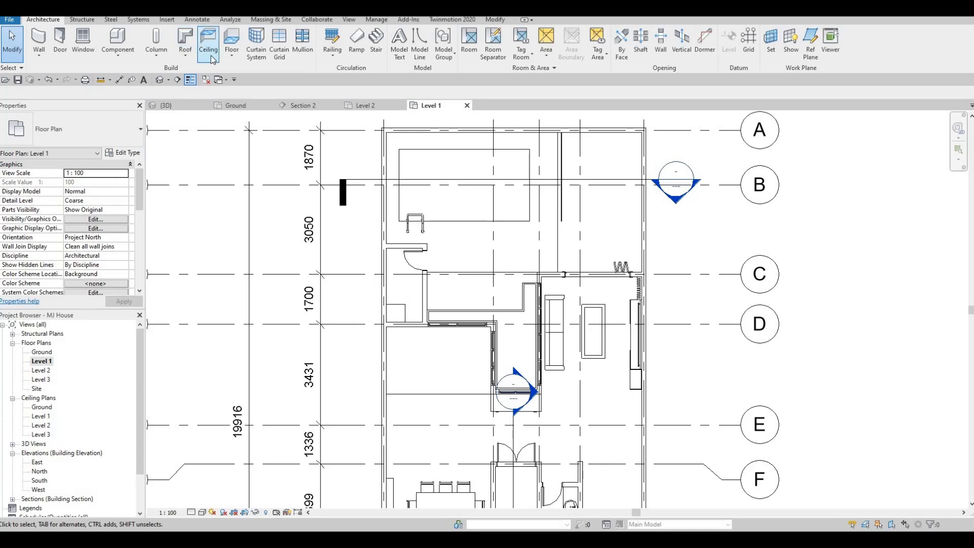
pyautogui.click(185, 36)
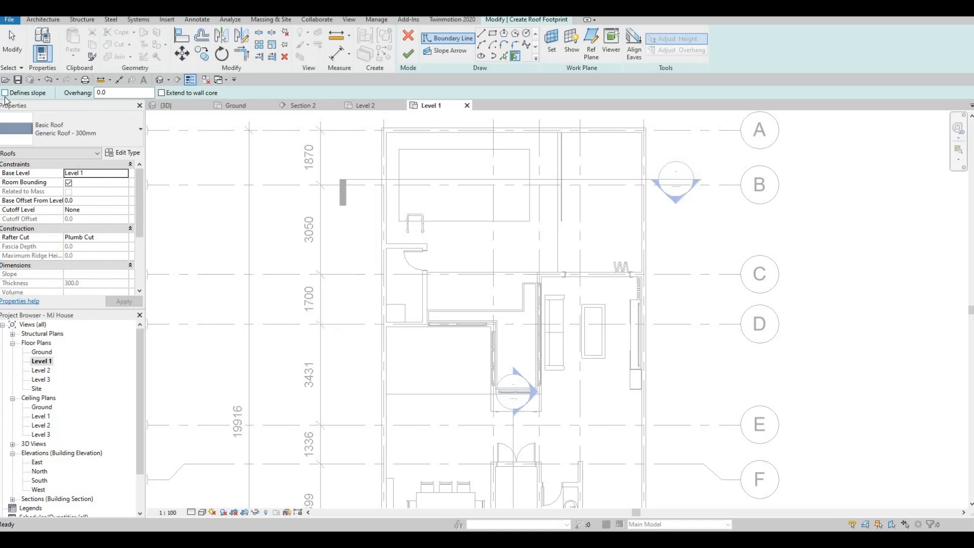
# Pick the inner wall faces of the small room beside the pool as roof boundary lines, without defining slope
pyautogui.press('F1')
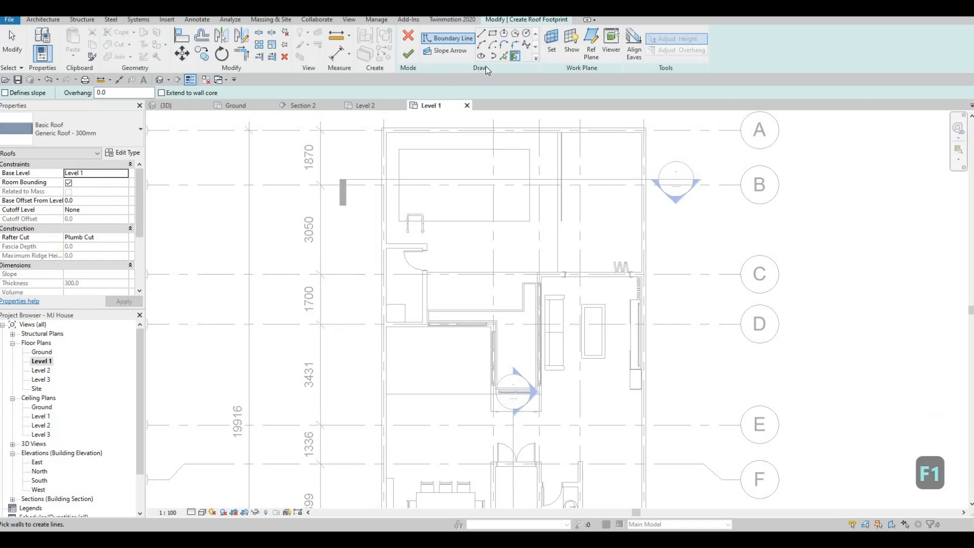
pyautogui.press('p')
pyautogui.press('l')
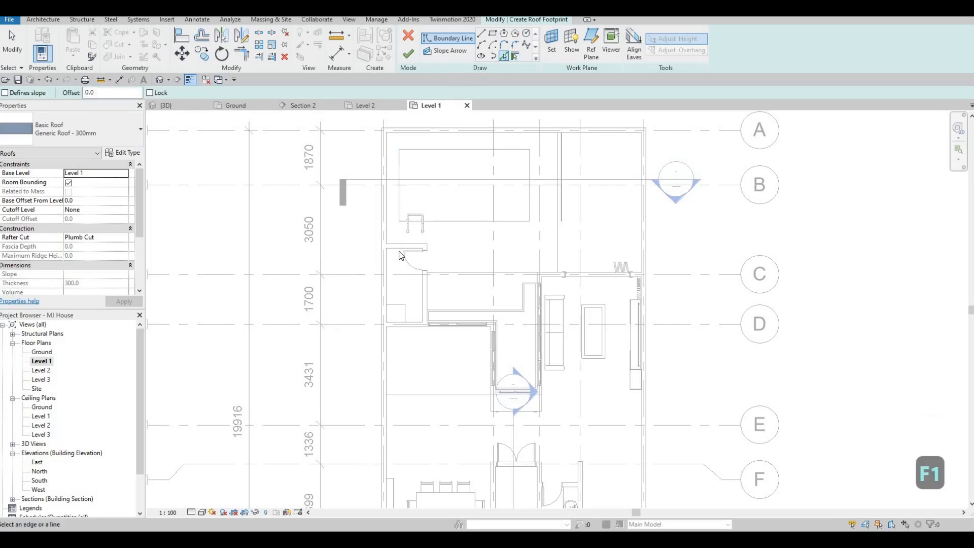
pyautogui.scroll(3, 388, 259)
pyautogui.click(372, 271)
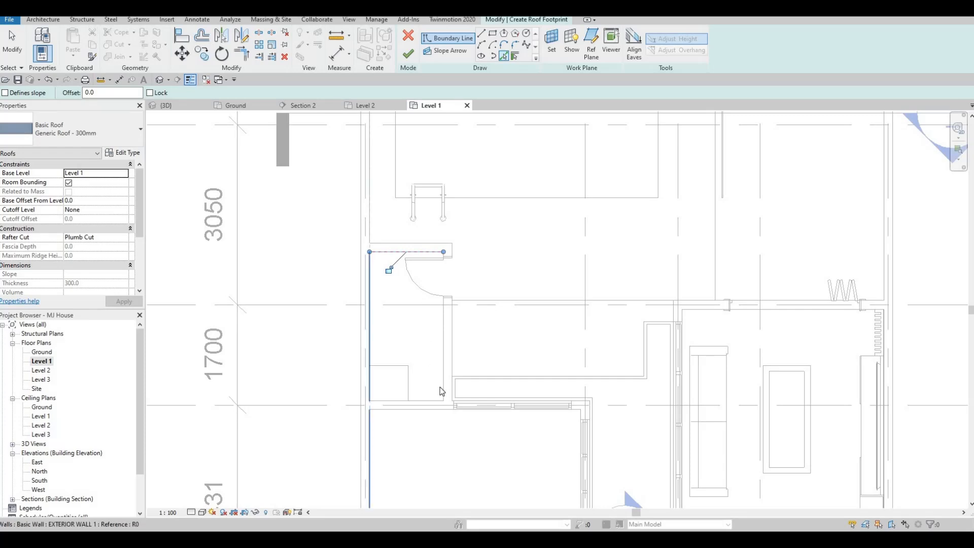
pyautogui.click(443, 366)
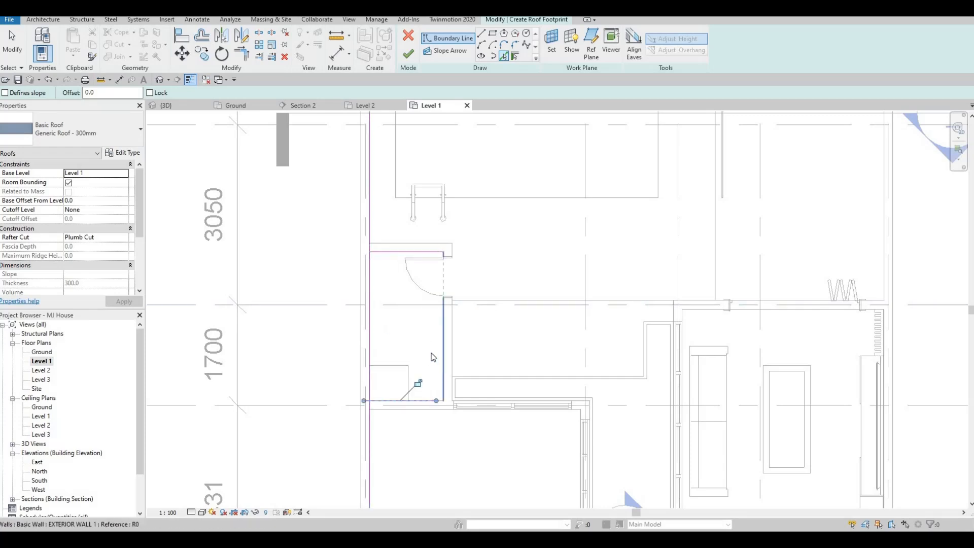
pyautogui.moveTo(418, 310); pyautogui.dragTo(413, 290, button='middle')
pyautogui.press('Escape')
pyautogui.press('Escape')
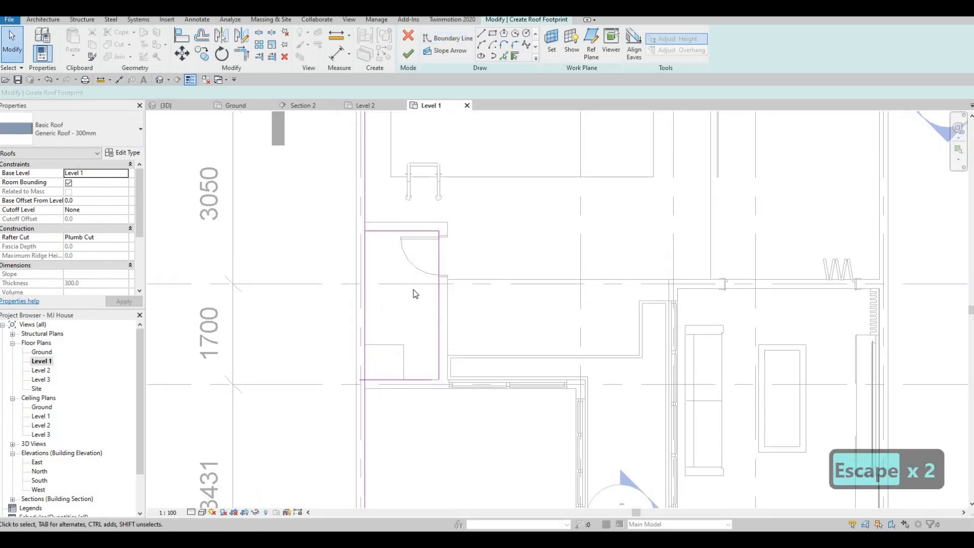
# Trim the roof boundary's upper and lower lines to the long exterior wall line so that they form clean corners
pyautogui.press('r')
pyautogui.press('Escape')
pyautogui.press('t')
pyautogui.press('r')
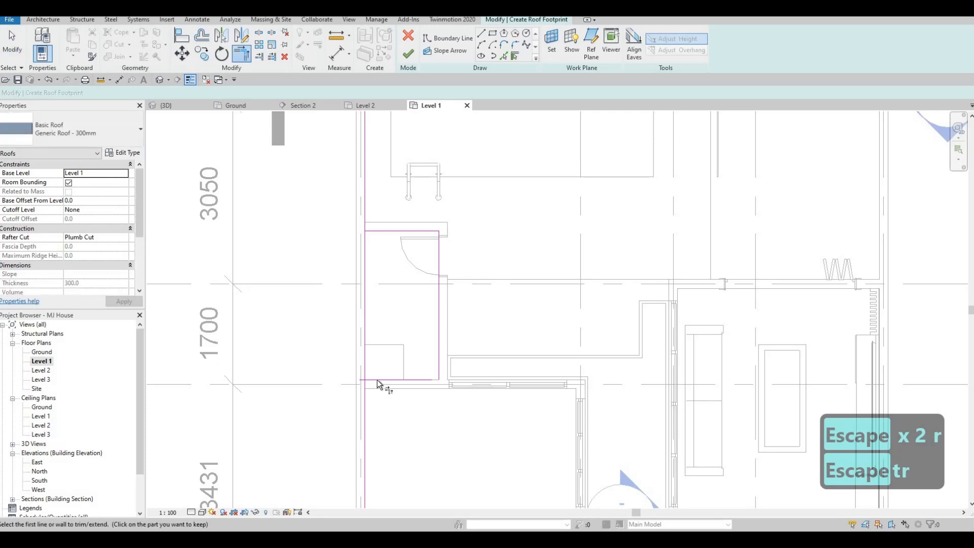
pyautogui.click(376, 380)
pyautogui.click(365, 329)
pyautogui.click(373, 231)
pyautogui.click(366, 264)
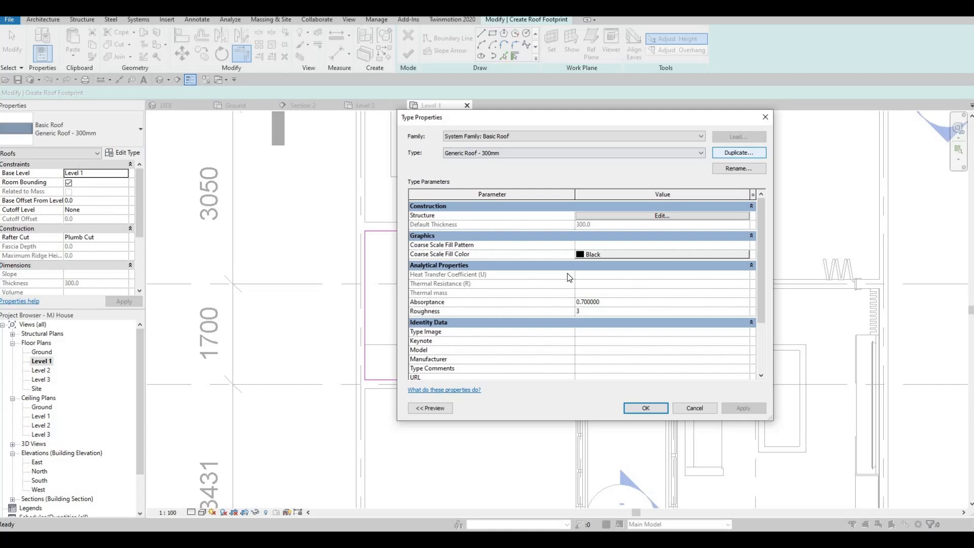
# Duplicate the Generic Roof - 300mm type under the name ROOF 1
pyautogui.click(739, 153)
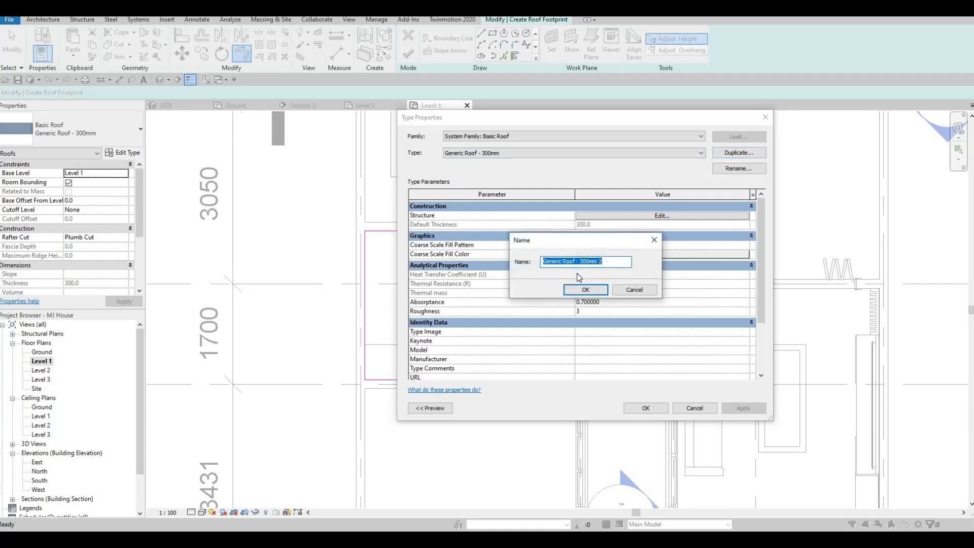
pyautogui.write('roof')
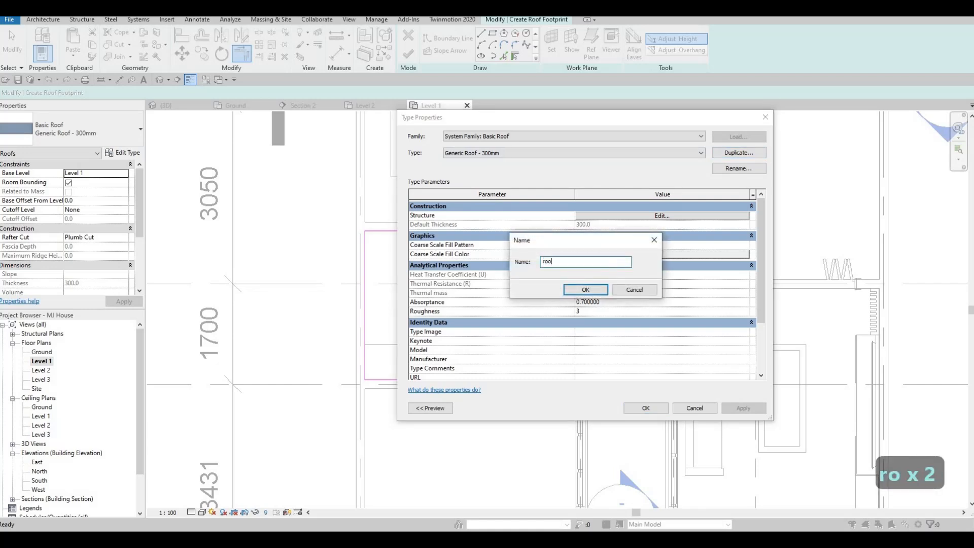
pyautogui.press('BackSpace')
pyautogui.press('BackSpace')
pyautogui.press('BackSpace')
pyautogui.press('BackSpace')
pyautogui.press('BackSpace')
pyautogui.press('BackSpace')
pyautogui.press('BackSpace')
pyautogui.press('BackSpace')
pyautogui.press('BackSpace')
pyautogui.press('BackSpace')
pyautogui.press('BackSpace')
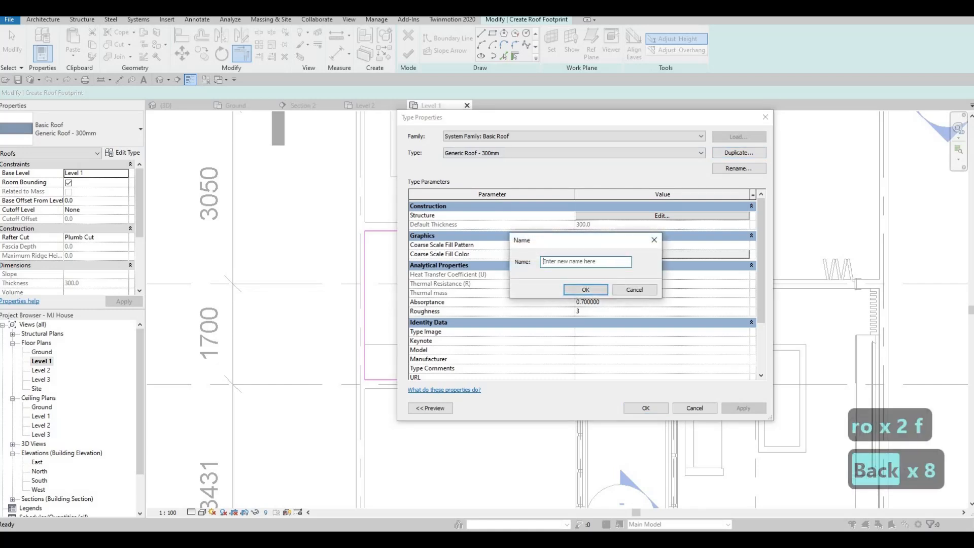
pyautogui.press('capslock')
pyautogui.write('ROOF')
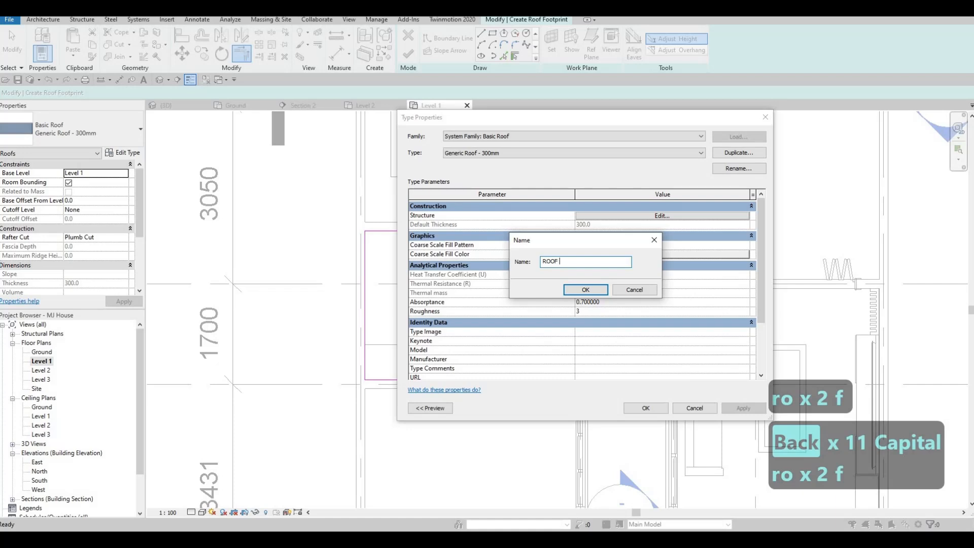
pyautogui.write(' 1')
pyautogui.click(572, 295)
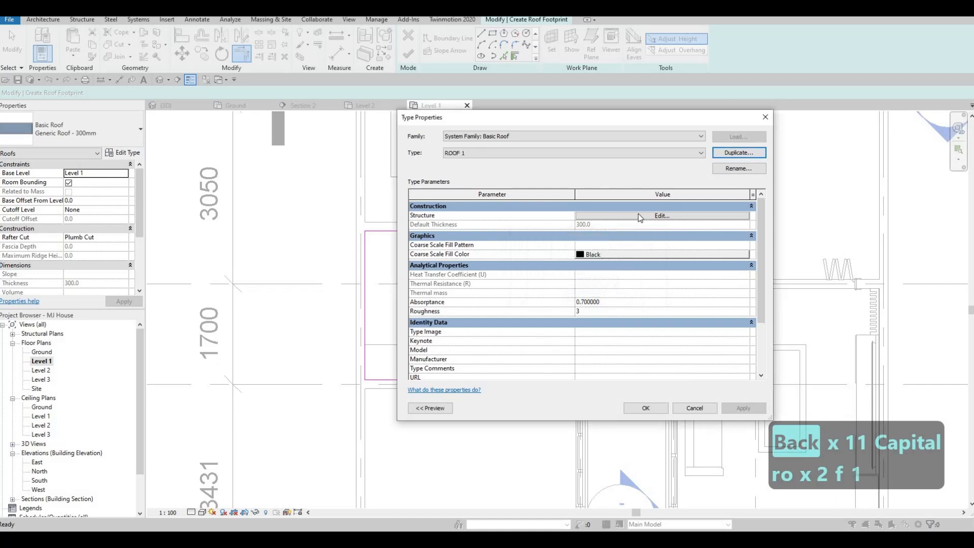
# Set ROOF 1's structure layer to 200 mm thick with the Asphalt Shingle material and accept the type changes
pyautogui.click(613, 216)
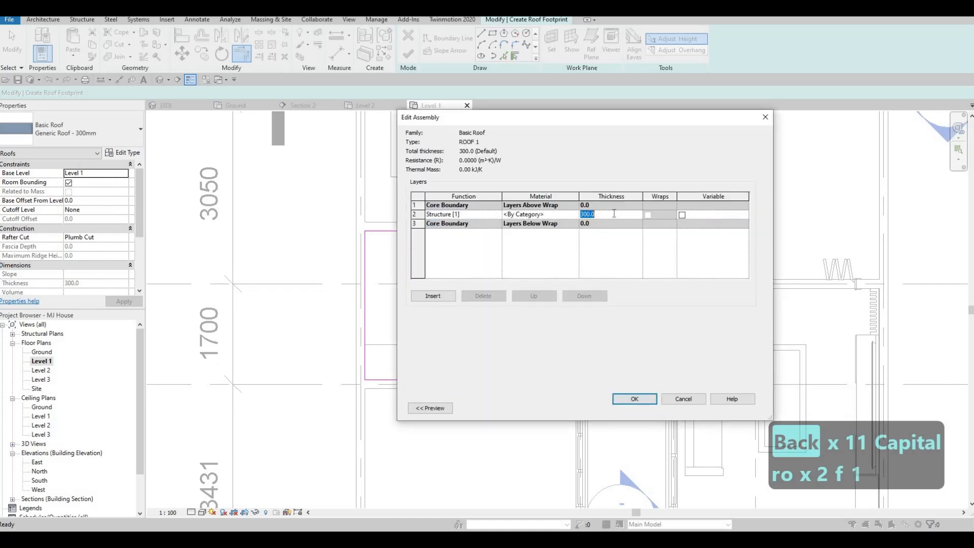
pyautogui.write('200')
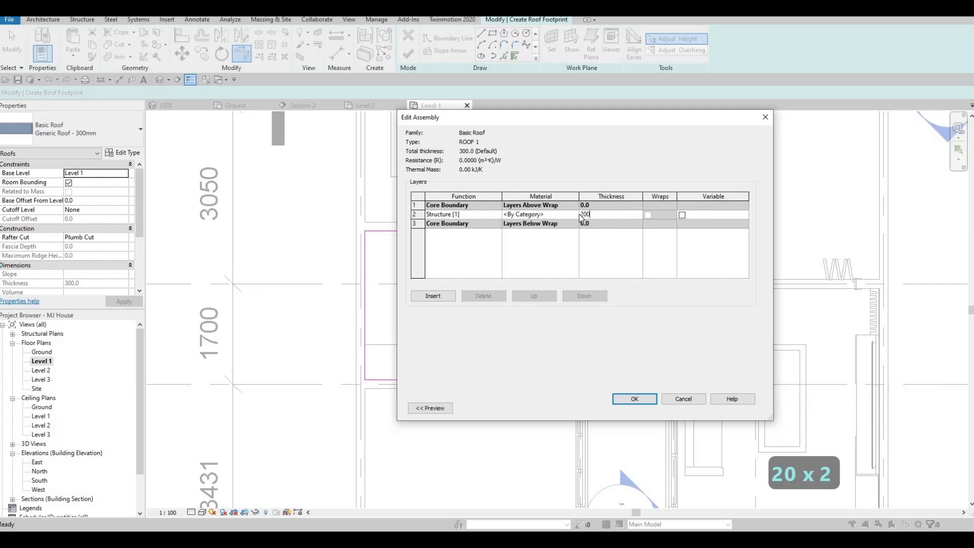
pyautogui.click(579, 215)
pyautogui.click(575, 215)
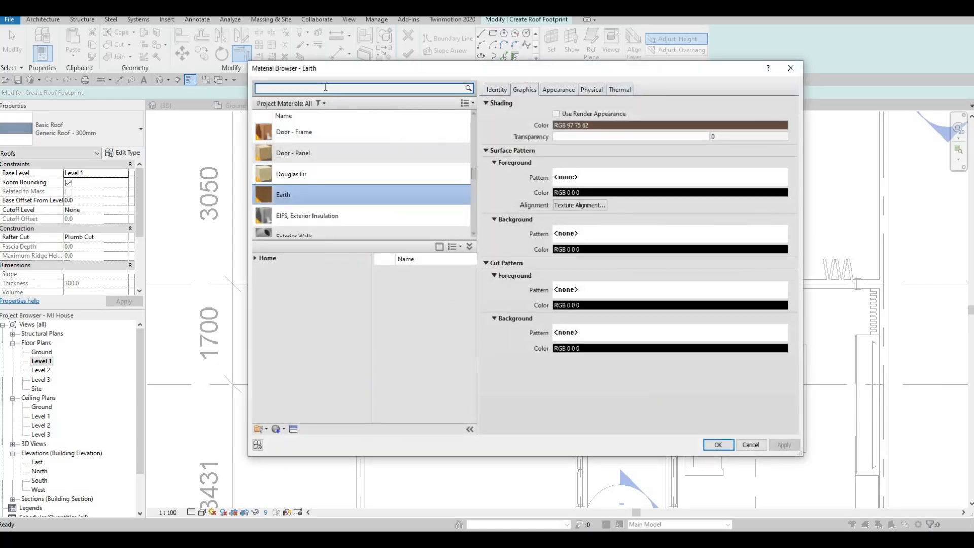
pyautogui.write('ASH')
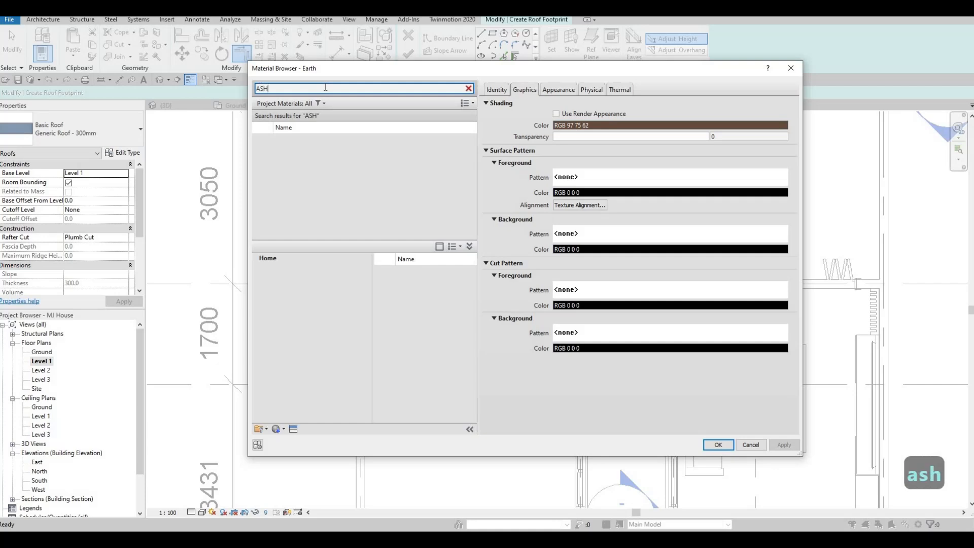
pyautogui.press('BackSpace')
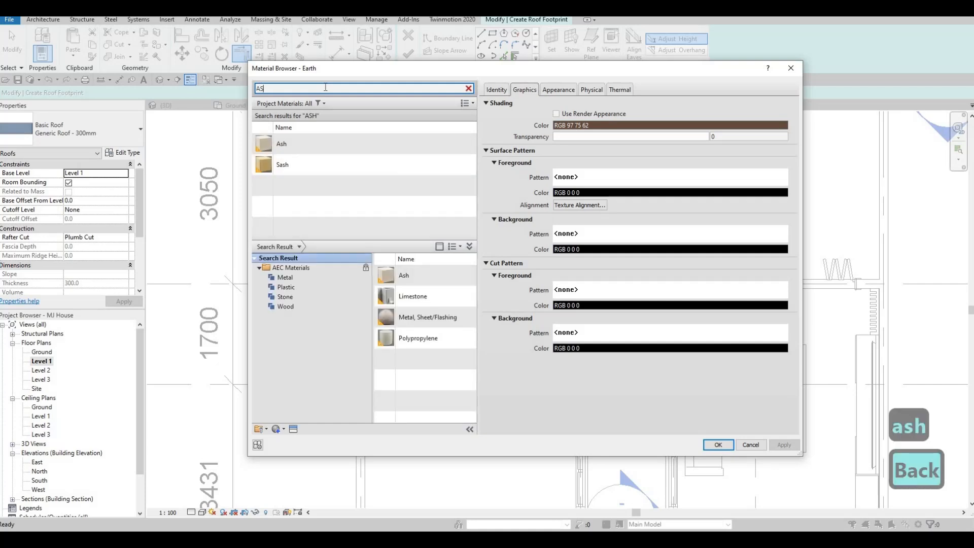
pyautogui.write('PHA')
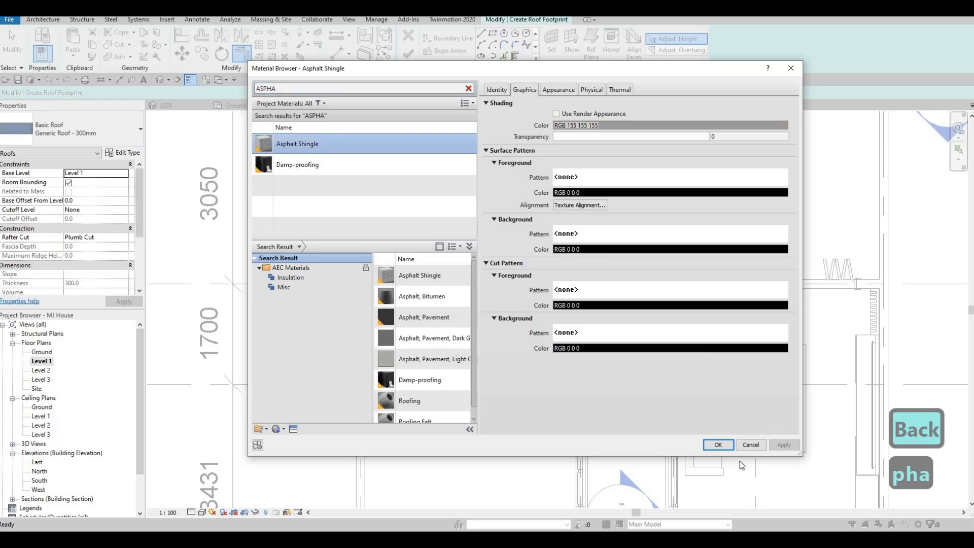
pyautogui.click(718, 445)
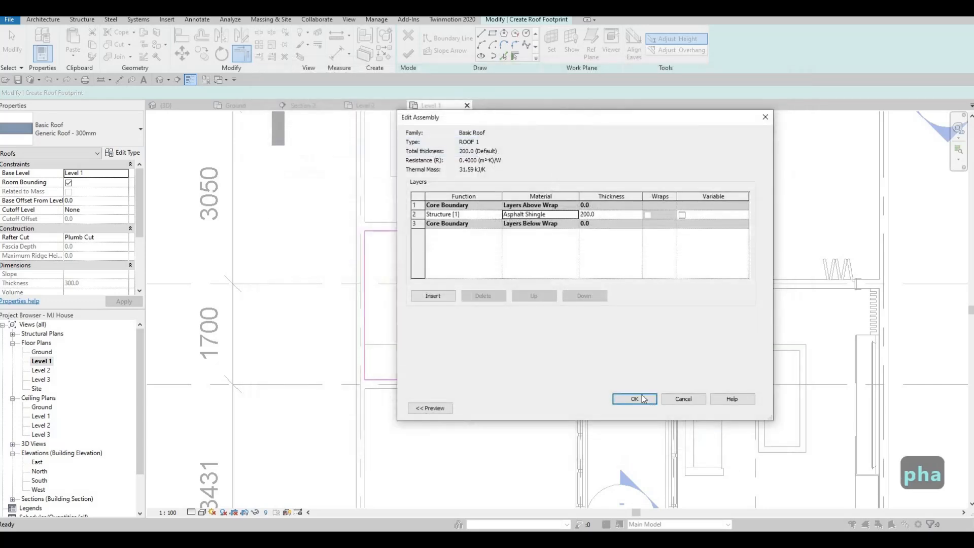
pyautogui.click(635, 399)
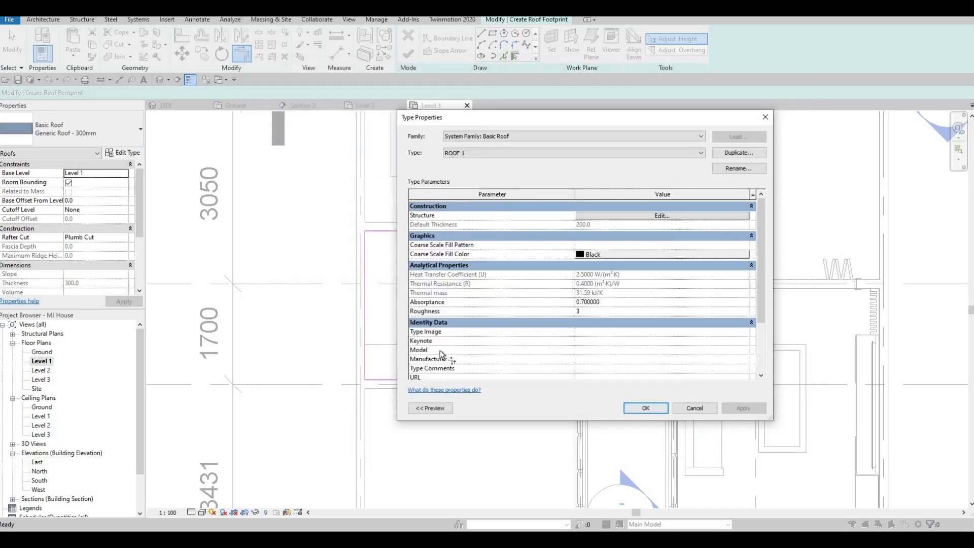
pyautogui.click(642, 405)
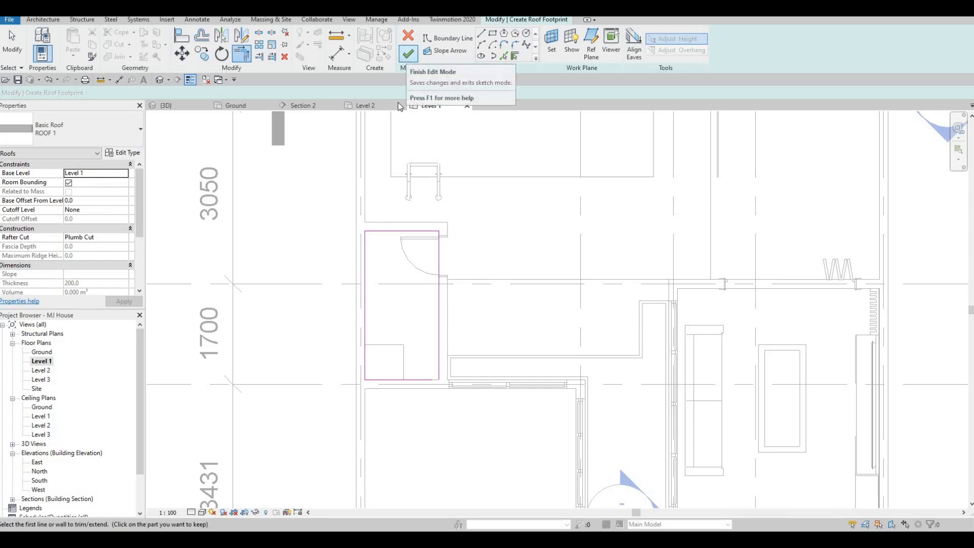
# Close the open lower corner of the roof boundary at the door-side wall with Trim and finish the roof sketch
pyautogui.click(408, 54)
pyautogui.press('Escape')
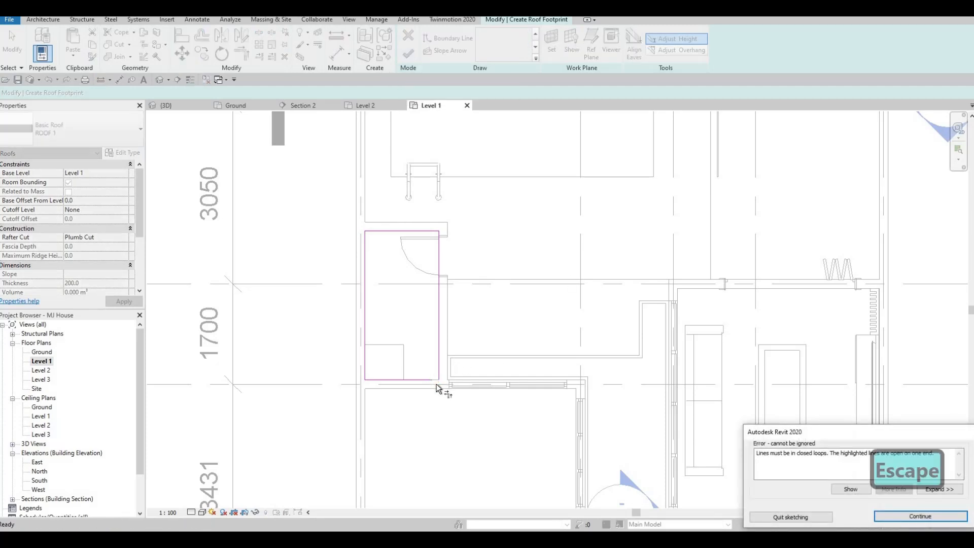
pyautogui.scroll(1, 437, 381)
pyautogui.press('t')
pyautogui.press('r')
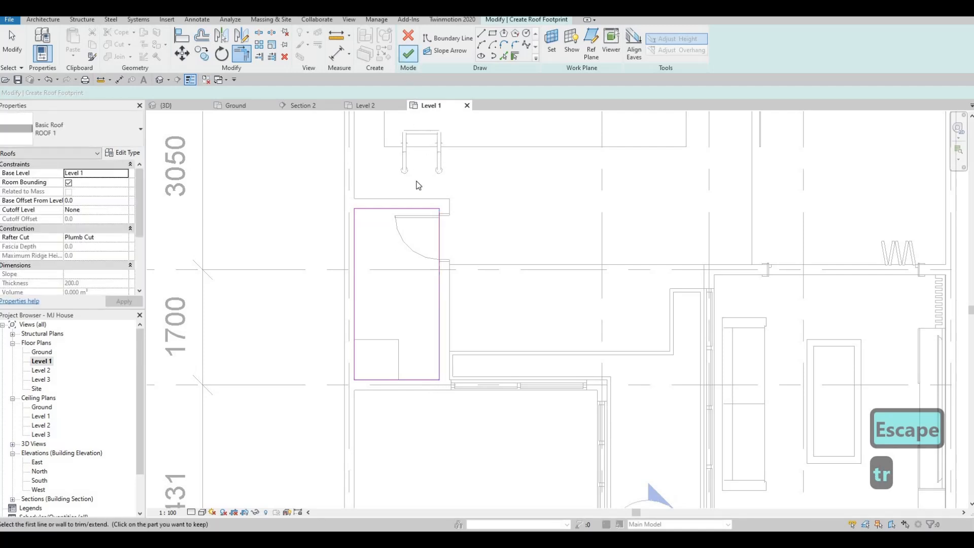
pyautogui.click(408, 54)
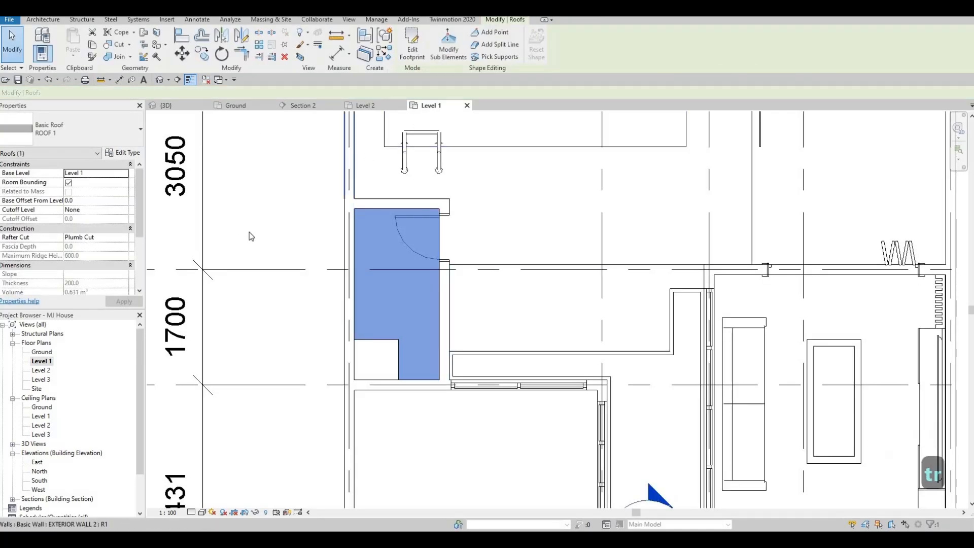
# Set the new roof's base level to Level 2 and display it in the 3D view
pyautogui.click(123, 175)
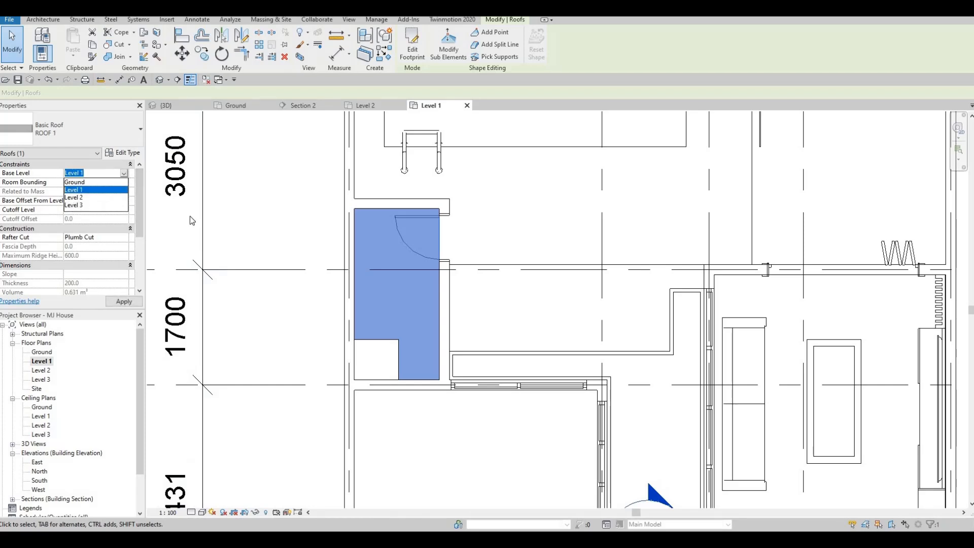
pyautogui.click(73, 197)
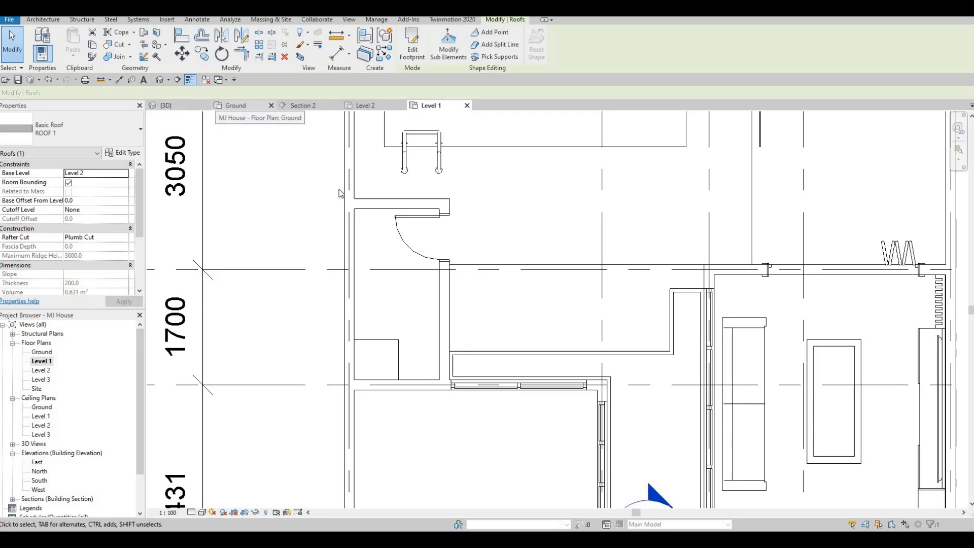
pyautogui.click(181, 107)
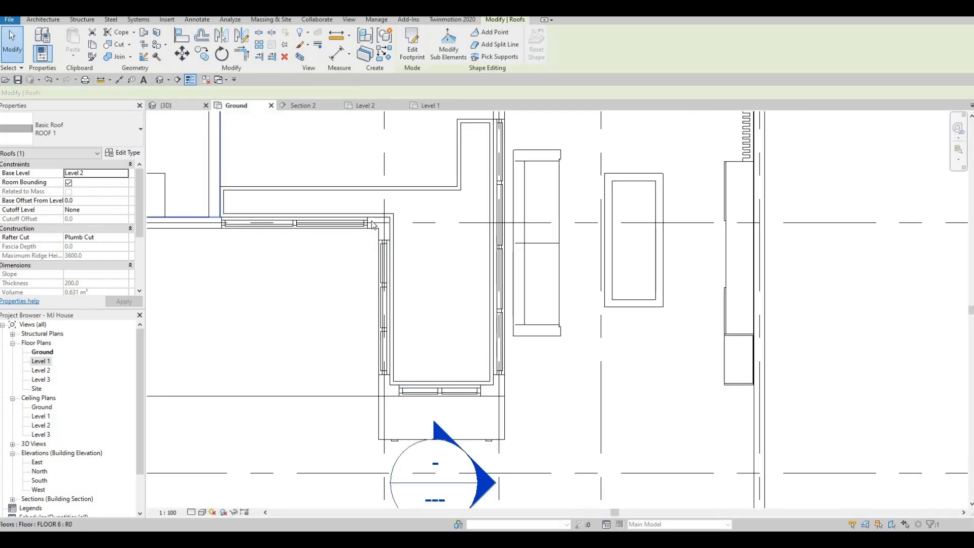
pyautogui.keyDown('shift'); pyautogui.moveTo(318, 282); pyautogui.dragTo(97, 259, button='middle'); pyautogui.keyUp('shift')
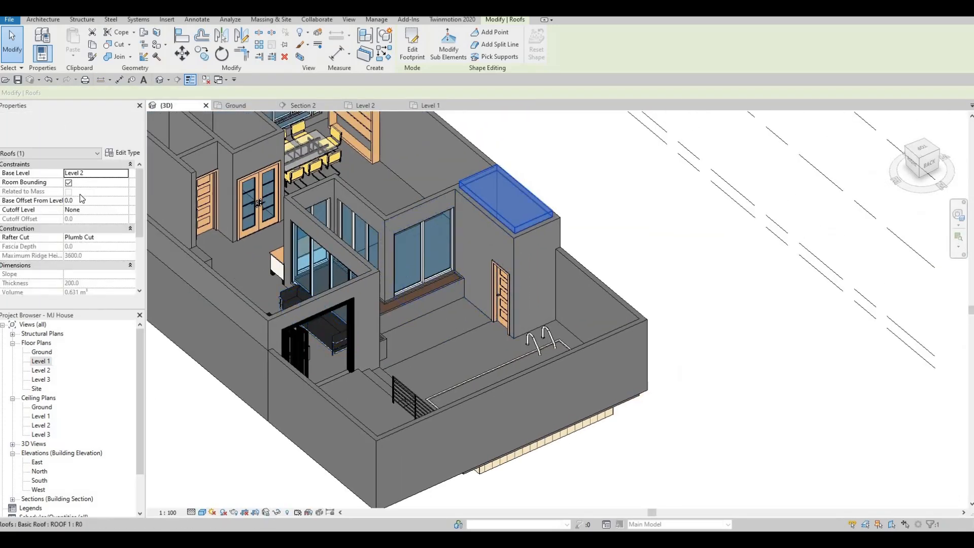
# Set the roof's base offset from level to -300 mm
pyautogui.click(84, 201)
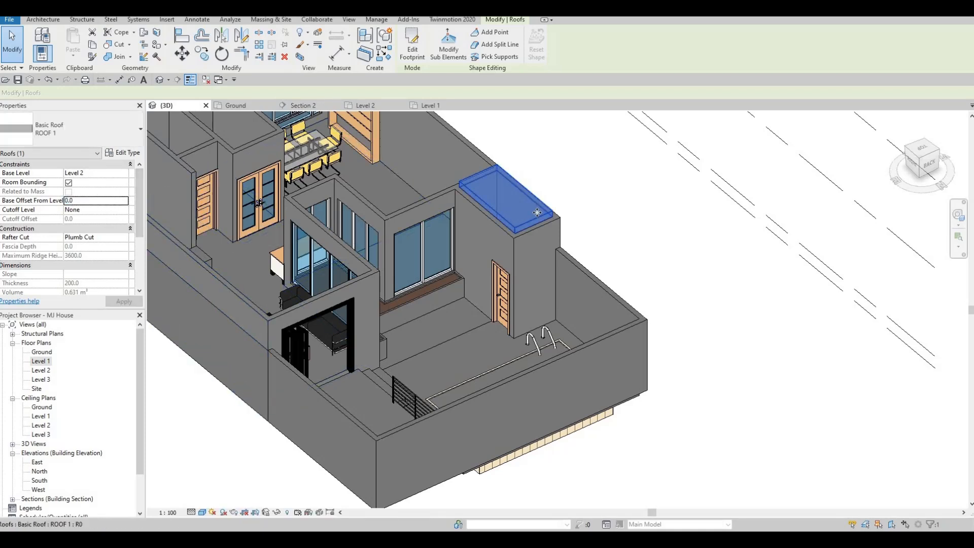
pyautogui.click(92, 201)
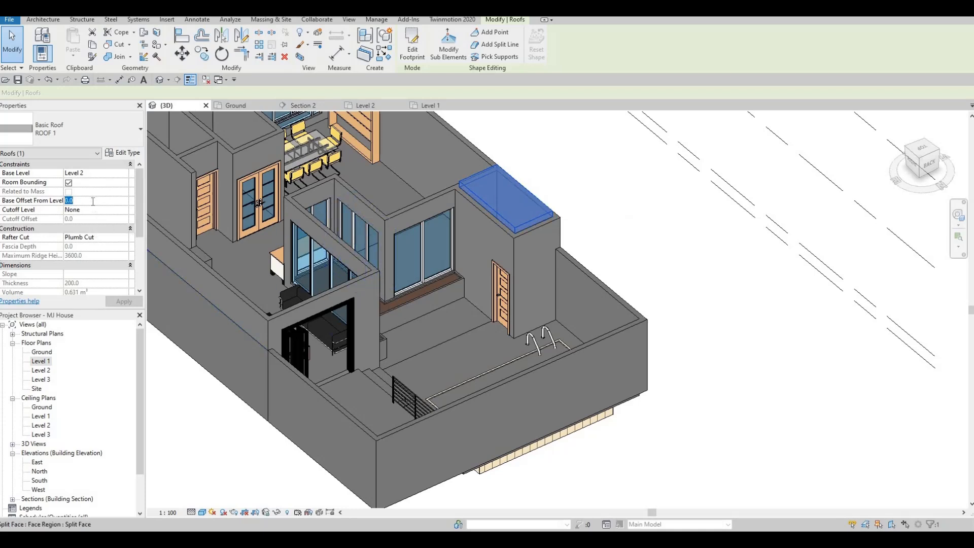
pyautogui.write('-300')
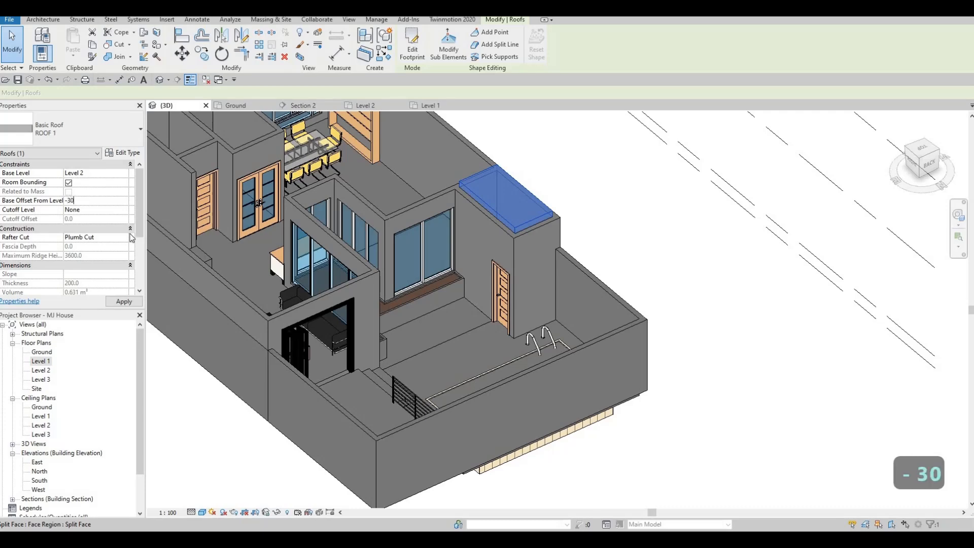
pyautogui.click(123, 302)
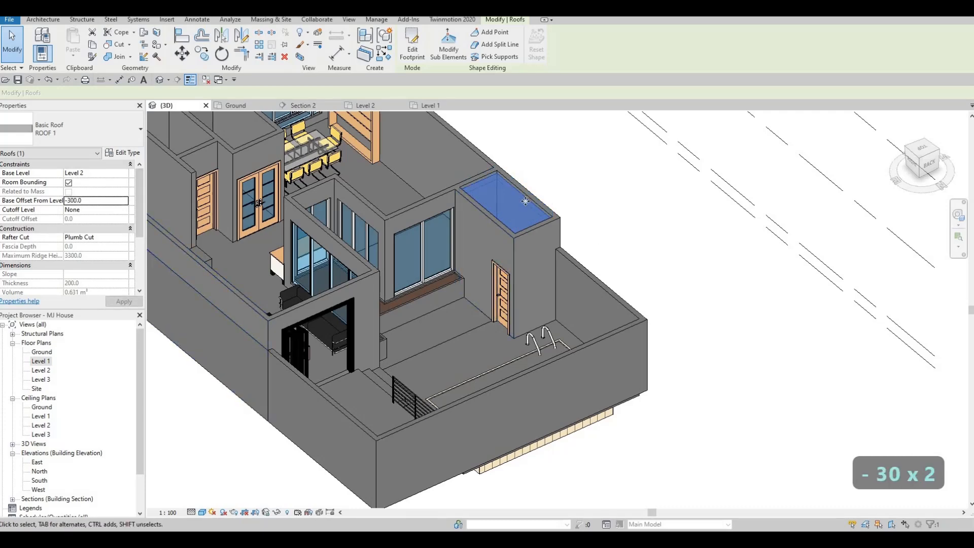
# Examine the small room's roof and its surrounding walls in 3D, and return to the Level 1 floor plan
pyautogui.scroll(3, 527, 201)
pyautogui.scroll(2, 585, 187)
pyautogui.press('Escape')
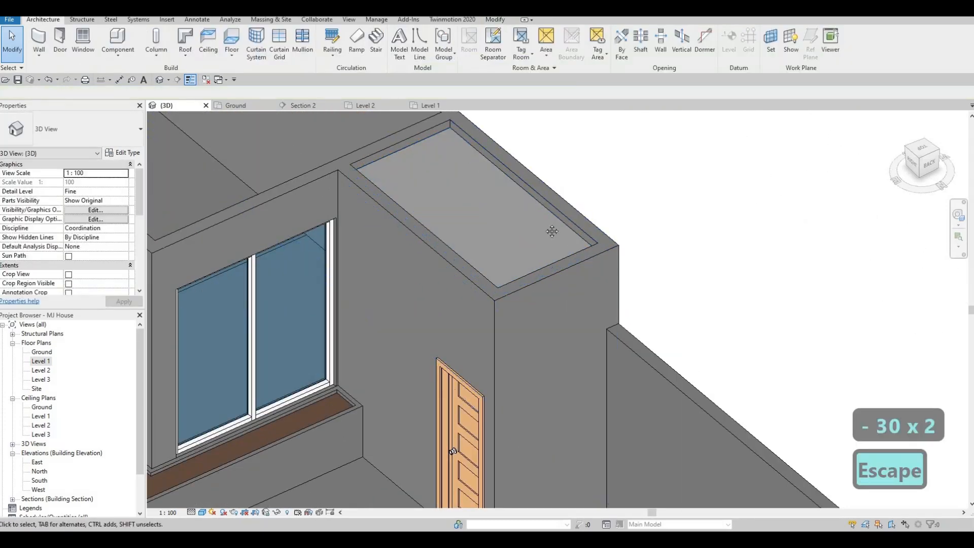
pyautogui.scroll(5, 513, 228)
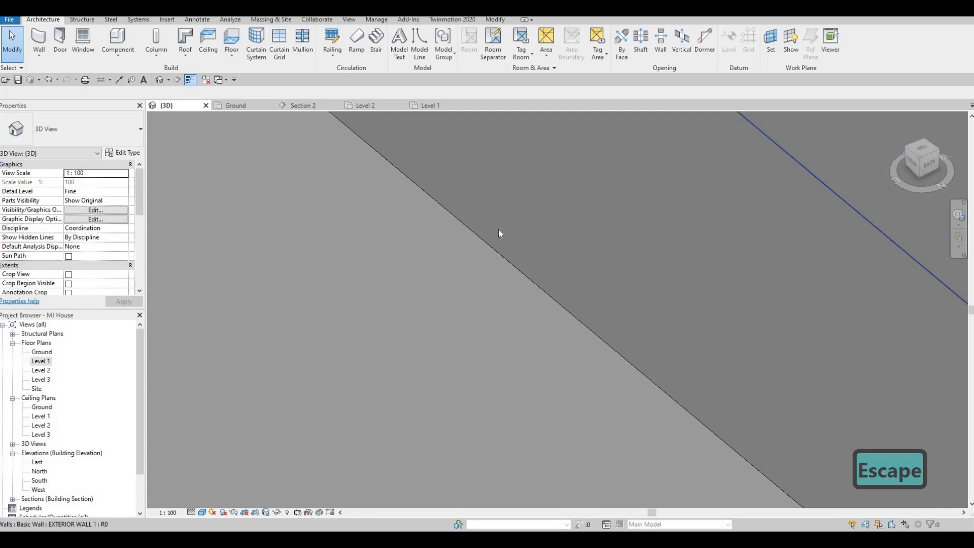
pyautogui.scroll(-2, 553, 218)
pyautogui.moveTo(465, 319); pyautogui.dragTo(546, 243, button='middle')
pyautogui.scroll(-3, 548, 242)
pyautogui.moveTo(563, 307); pyautogui.dragTo(635, 247, button='middle')
pyautogui.scroll(-5, 634, 248)
pyautogui.scroll(2, 634, 247)
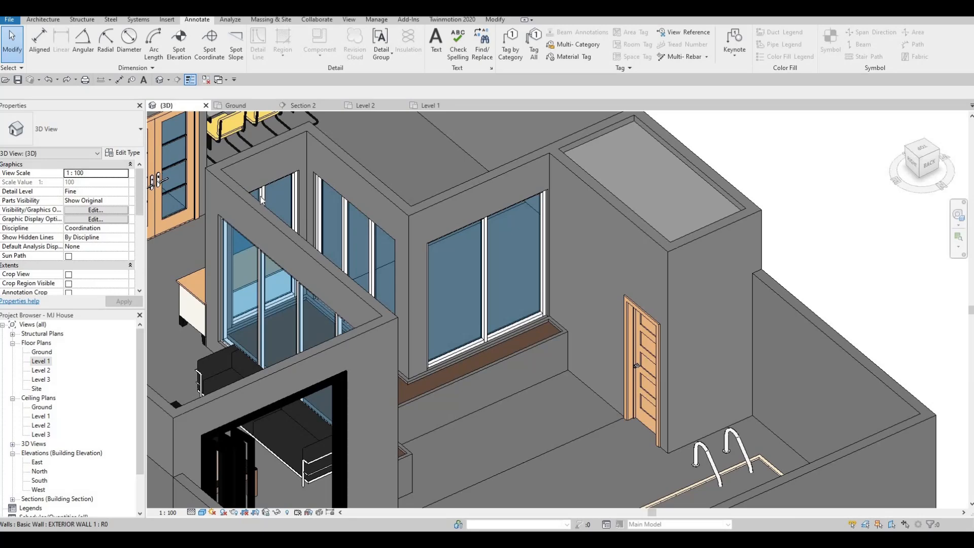
pyautogui.click(427, 107)
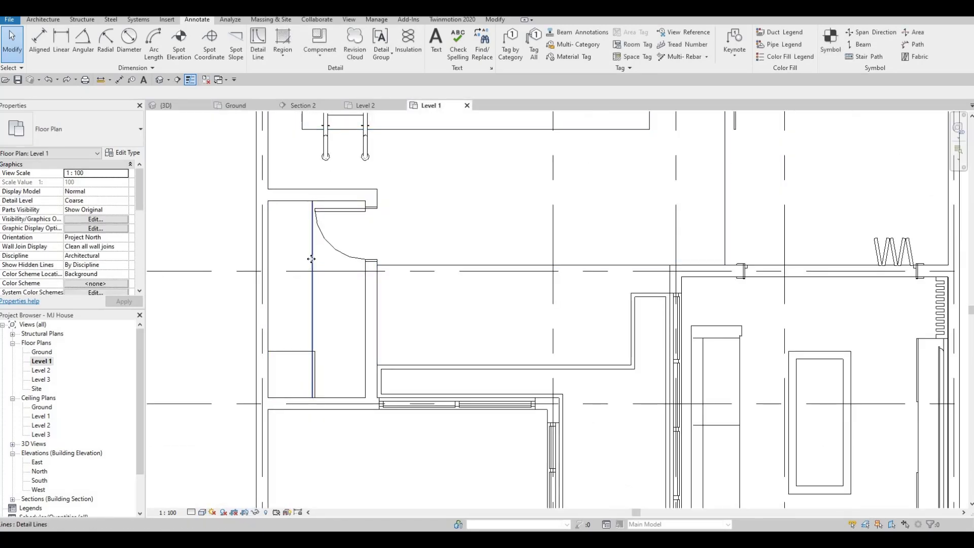
pyautogui.click(312, 262)
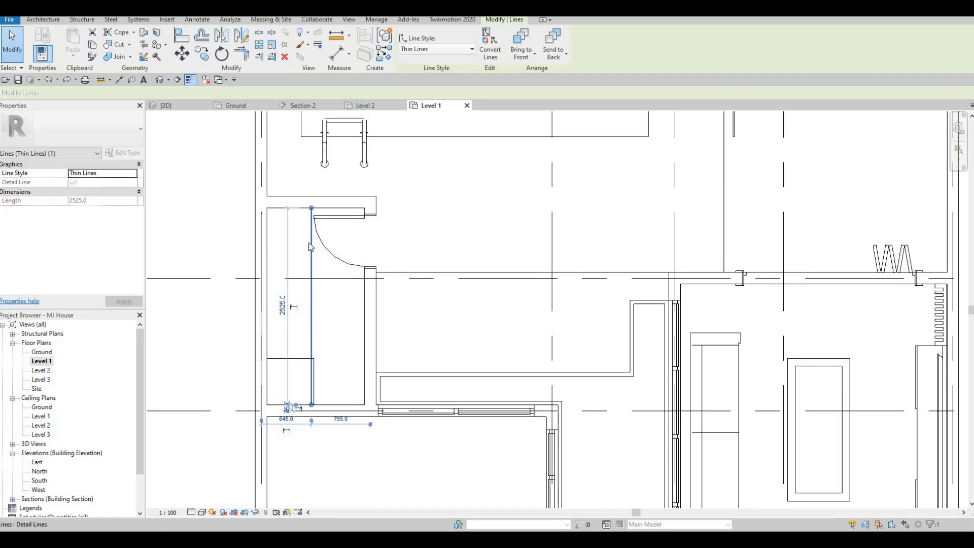
pyautogui.press('Escape')
pyautogui.press('Escape')
pyautogui.hotkey('ctrl', 'Left')
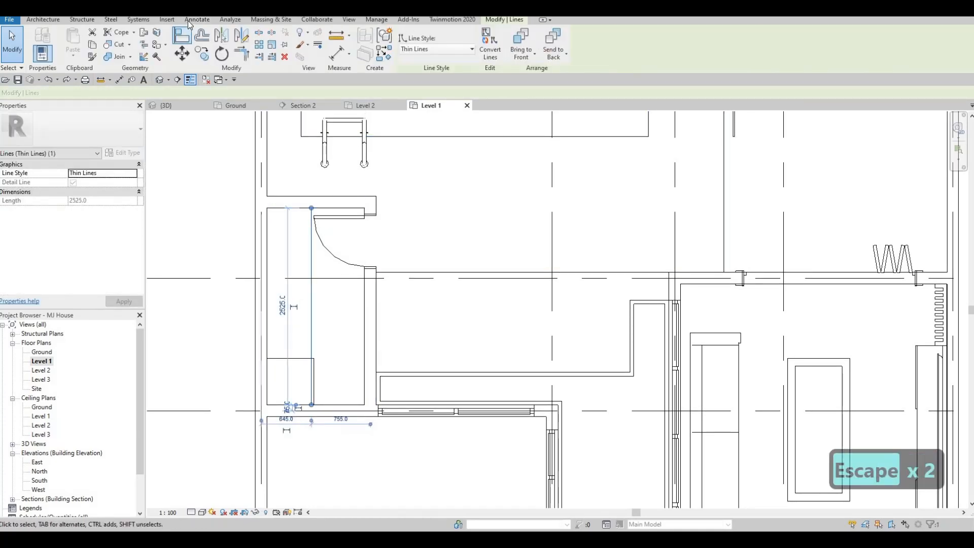
pyautogui.click(196, 19)
pyautogui.click(261, 46)
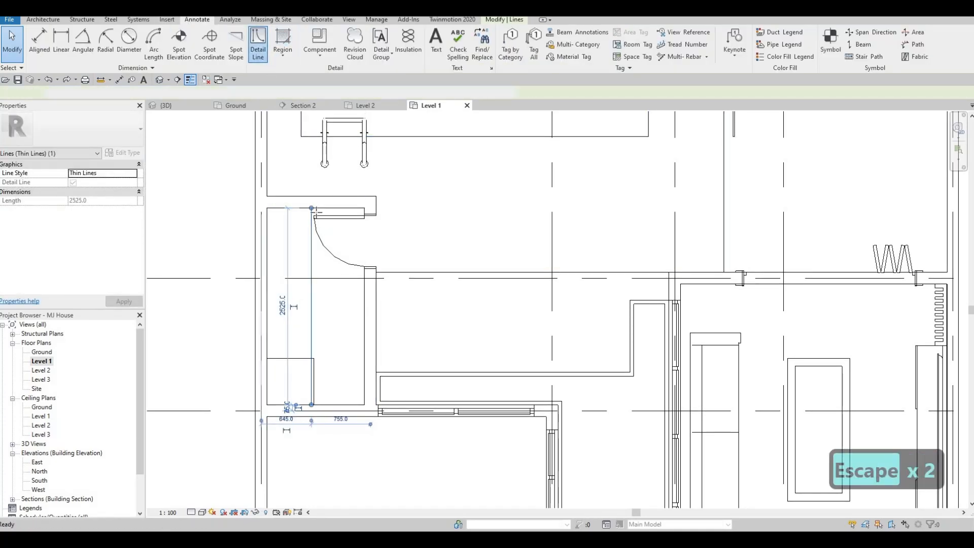
pyautogui.press('Escape')
pyautogui.press('Escape')
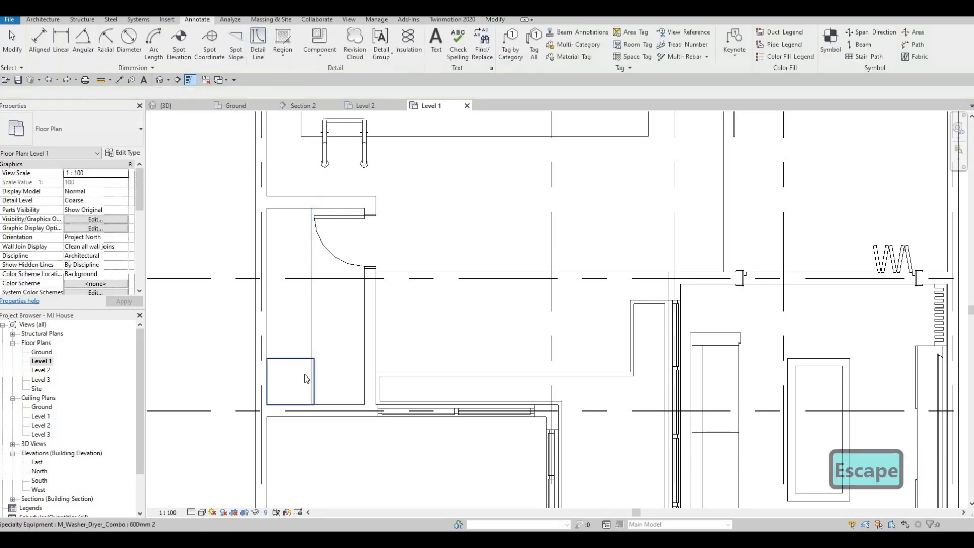
# Check the dimension parameters in the type properties of the small room's washer-dryer
pyautogui.click(264, 203)
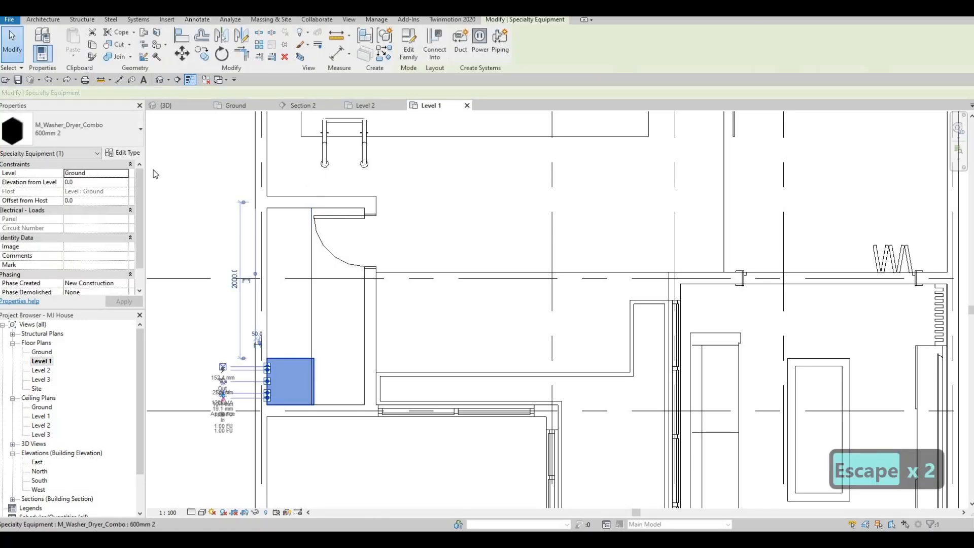
pyautogui.click(123, 152)
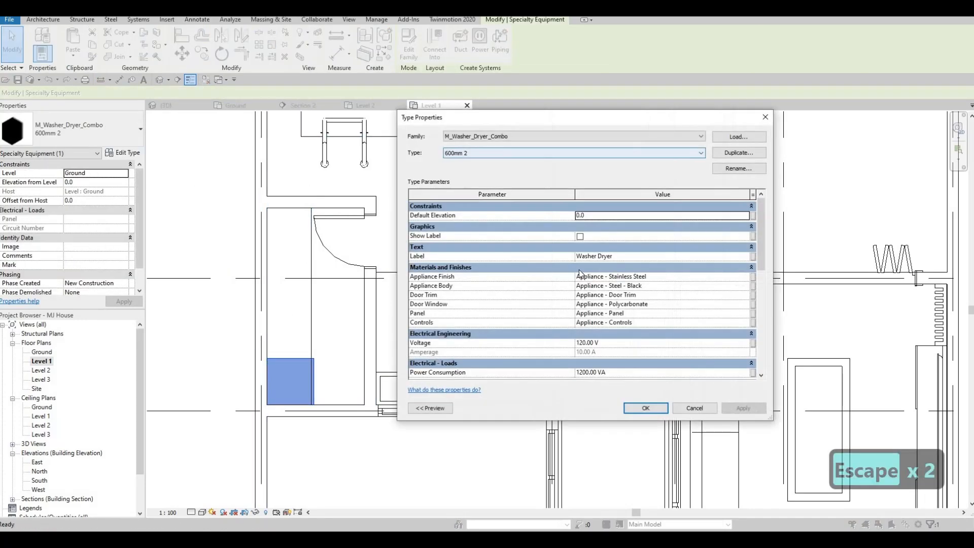
pyautogui.scroll(-4, 599, 299)
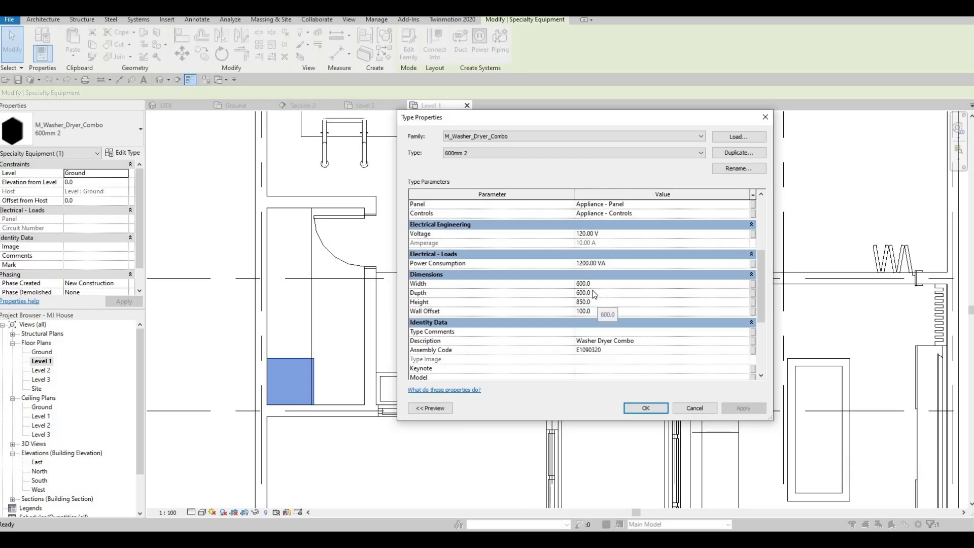
pyautogui.click(593, 295)
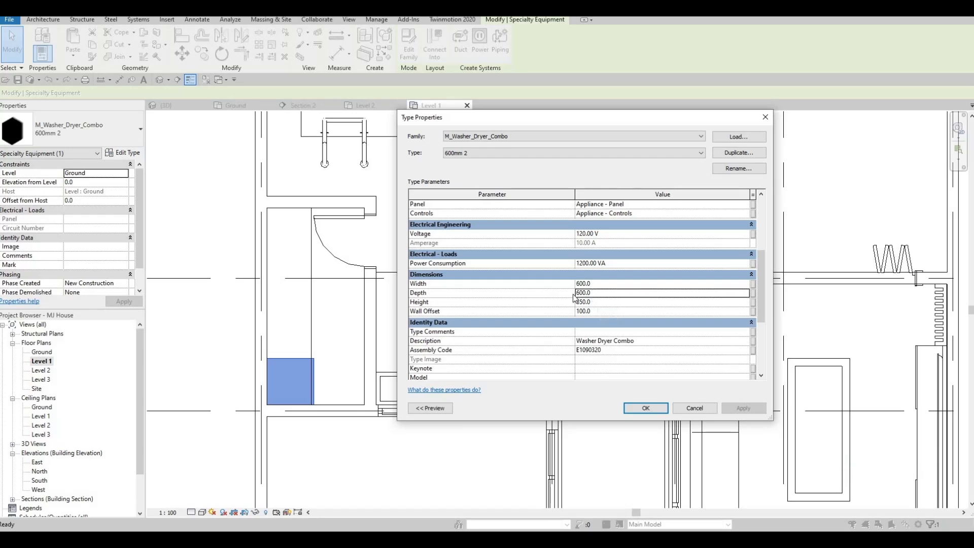
pyautogui.press('Return')
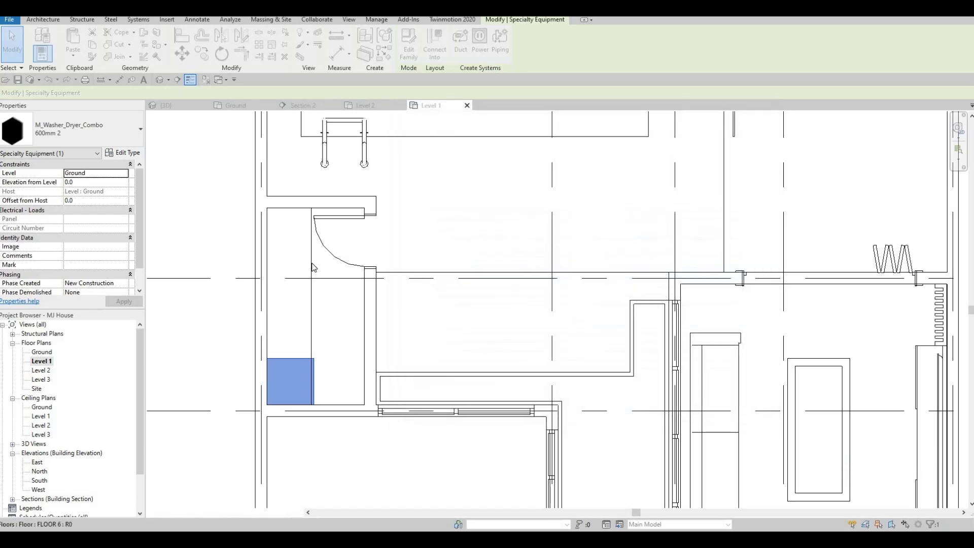
pyautogui.press('Escape')
pyautogui.press('Escape')
# Draw a vertical <Demolished> detail line through the washer-dryer, from the small room's lower wall to its upper wall, about 260 mm from the counter edge line
pyautogui.click(259, 51)
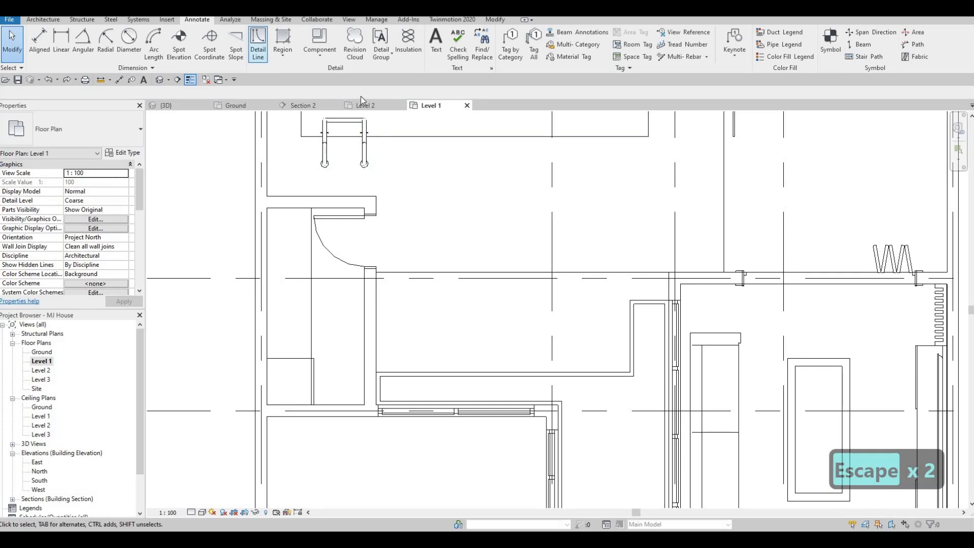
pyautogui.click(477, 49)
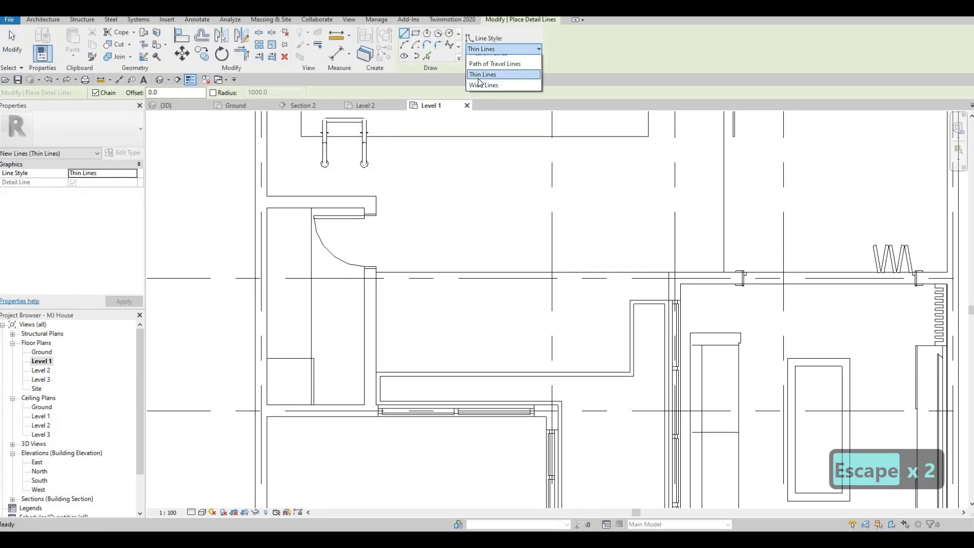
pyautogui.click(503, 82)
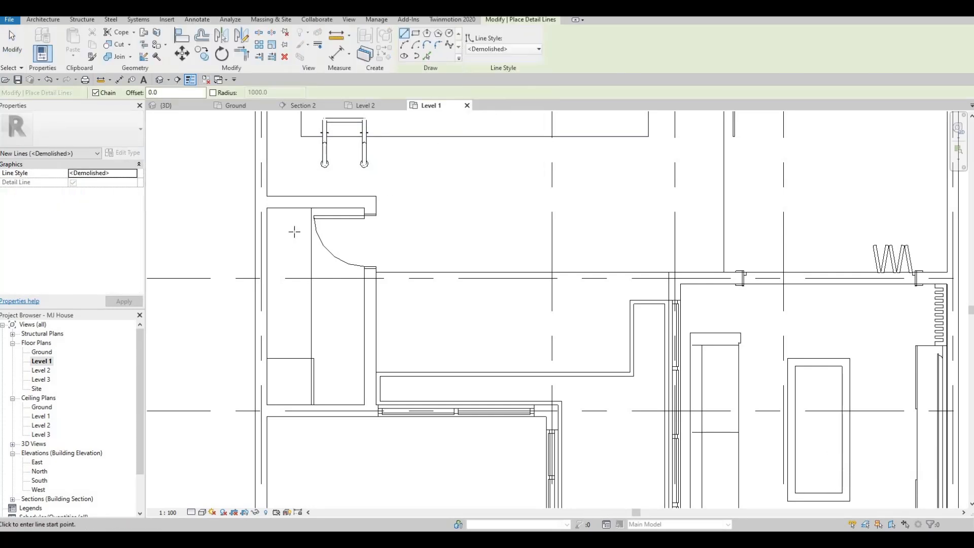
pyautogui.click(290, 404)
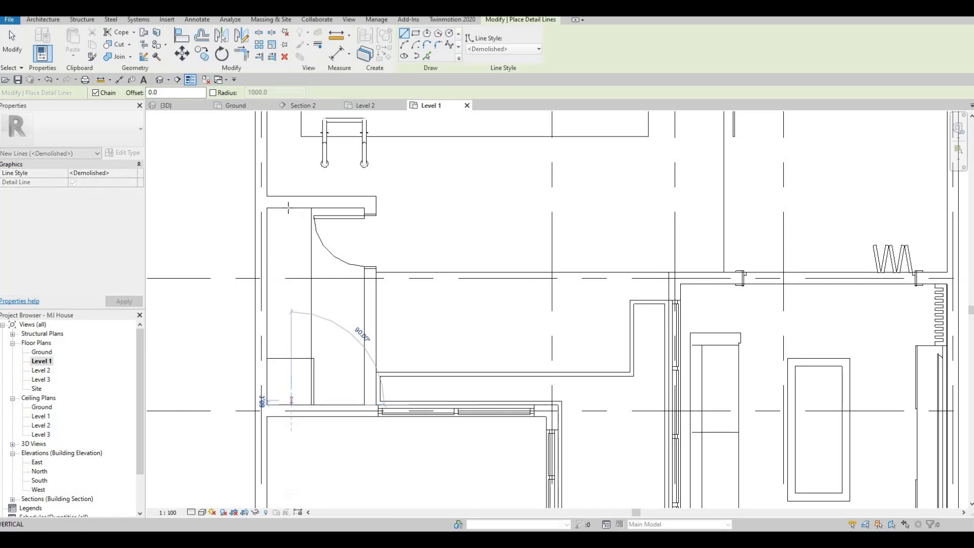
pyautogui.click(291, 208)
pyautogui.press('Escape')
pyautogui.press('Escape')
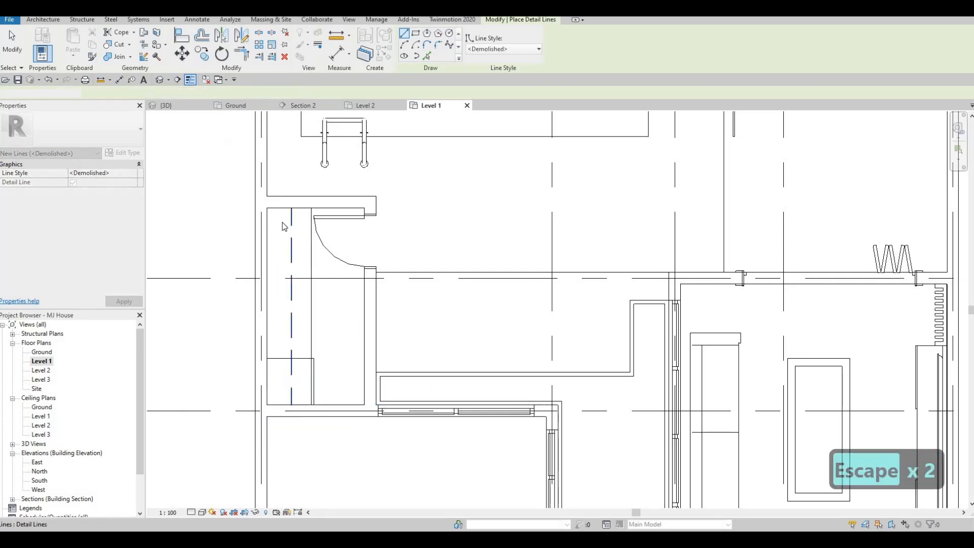
# Examine the Level 1 plan around the small room, living area and dining area
pyautogui.scroll(-2, 294, 268)
pyautogui.moveTo(309, 268); pyautogui.dragTo(283, 280, button='middle')
pyautogui.scroll(-1, 304, 264)
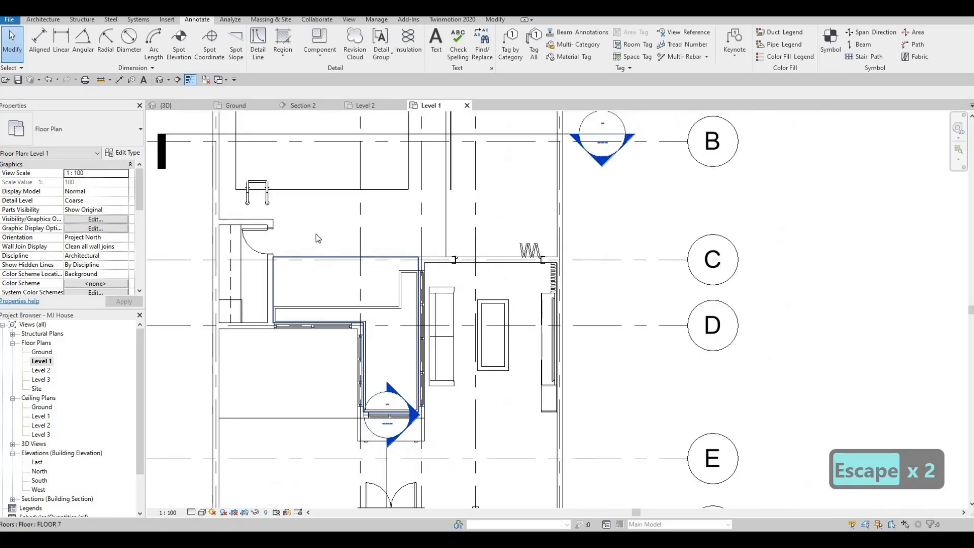
pyautogui.moveTo(398, 360); pyautogui.dragTo(391, 385, button='middle')
pyautogui.press('Escape')
pyautogui.scroll(-1, 461, 343)
pyautogui.moveTo(461, 343); pyautogui.dragTo(350, 311, button='middle')
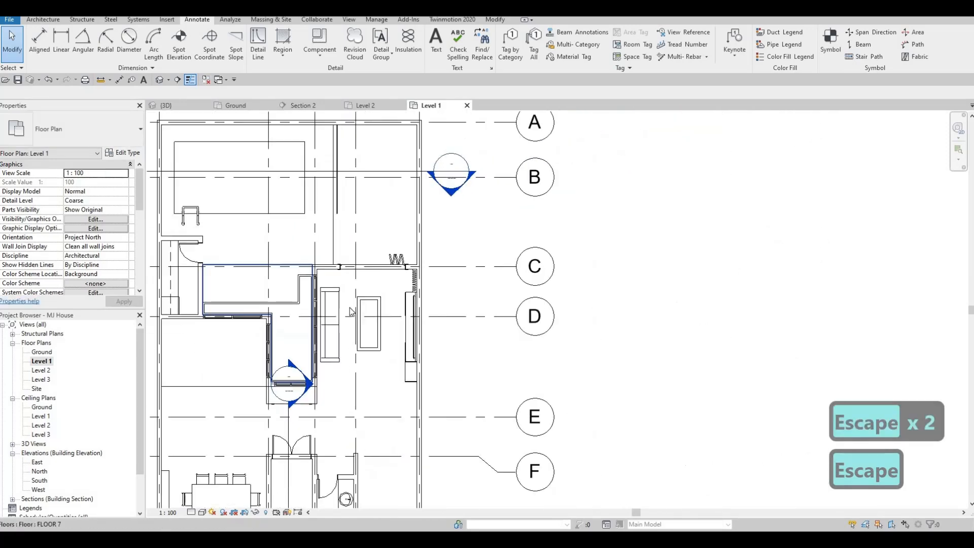
pyautogui.moveTo(328, 369); pyautogui.dragTo(346, 272, button='middle')
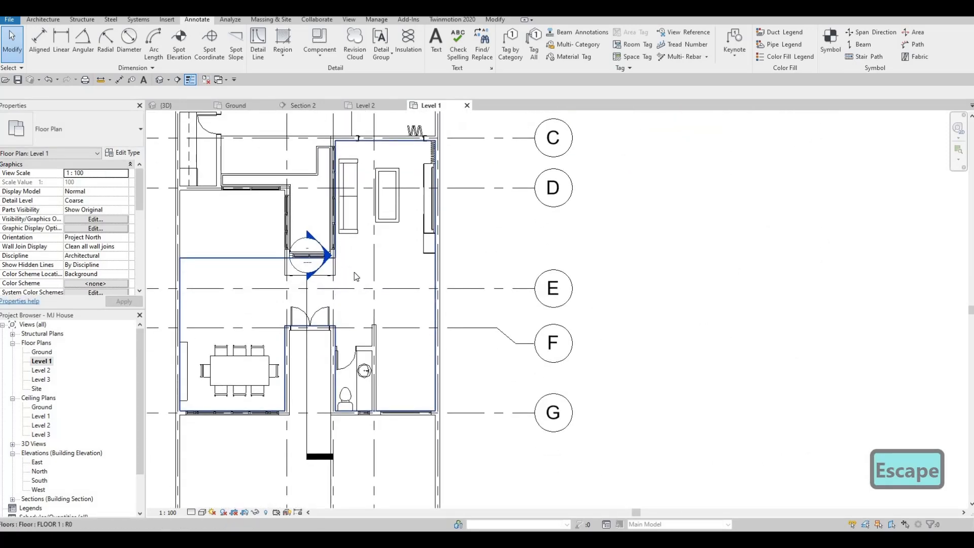
pyautogui.press('F1')
pyautogui.moveTo(282, 215); pyautogui.dragTo(320, 290, button='middle')
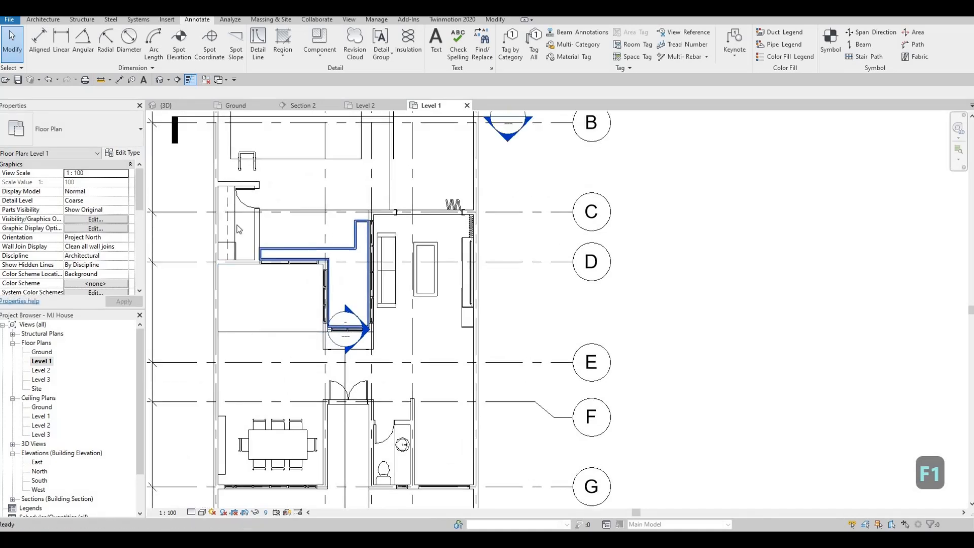
pyautogui.press('Escape')
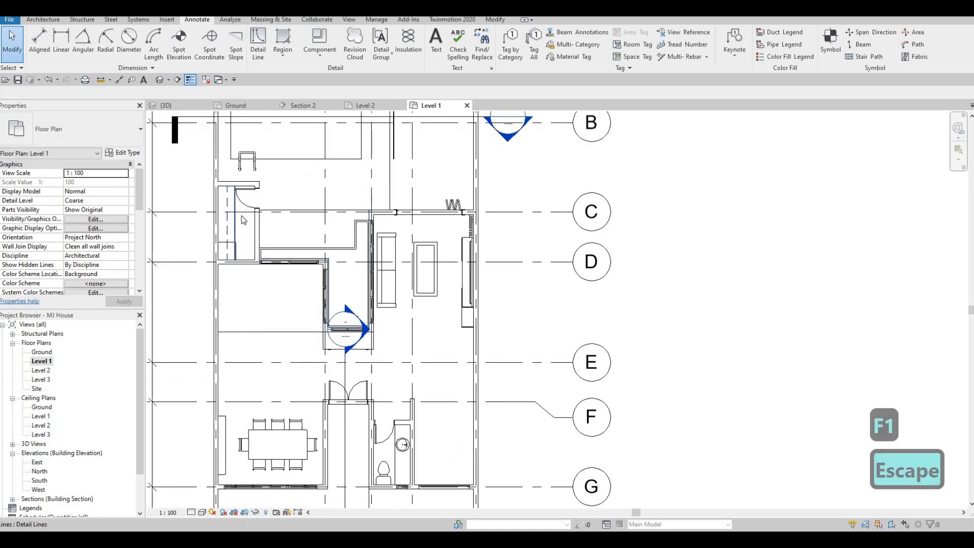
# Draw a rectangle of Thin Lines detail lines about 3226 mm long around the living room's coffee table, starting from the small room's counter line style
pyautogui.click(242, 216)
pyautogui.press('c')
pyautogui.press('s')
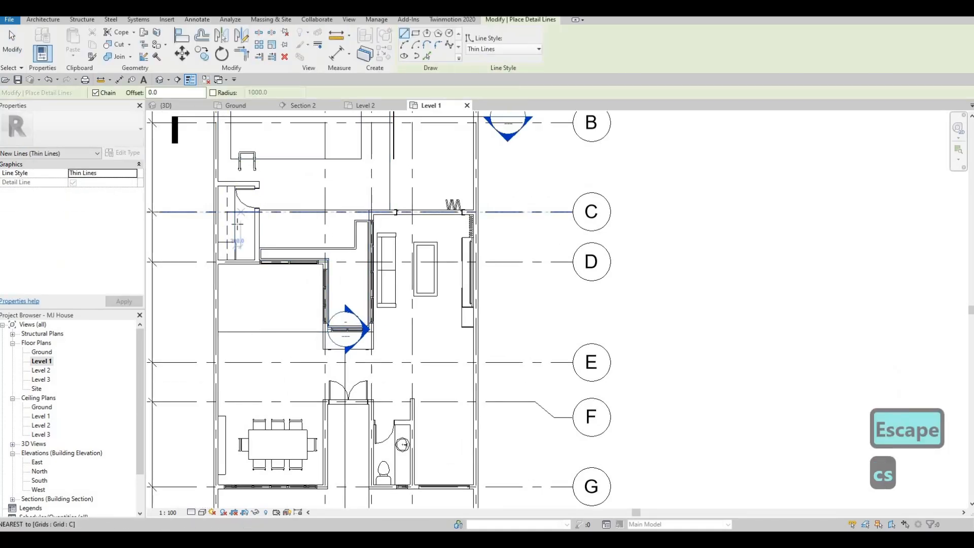
pyautogui.moveTo(406, 261); pyautogui.dragTo(304, 233, button='middle')
pyautogui.scroll(4, 259, 267)
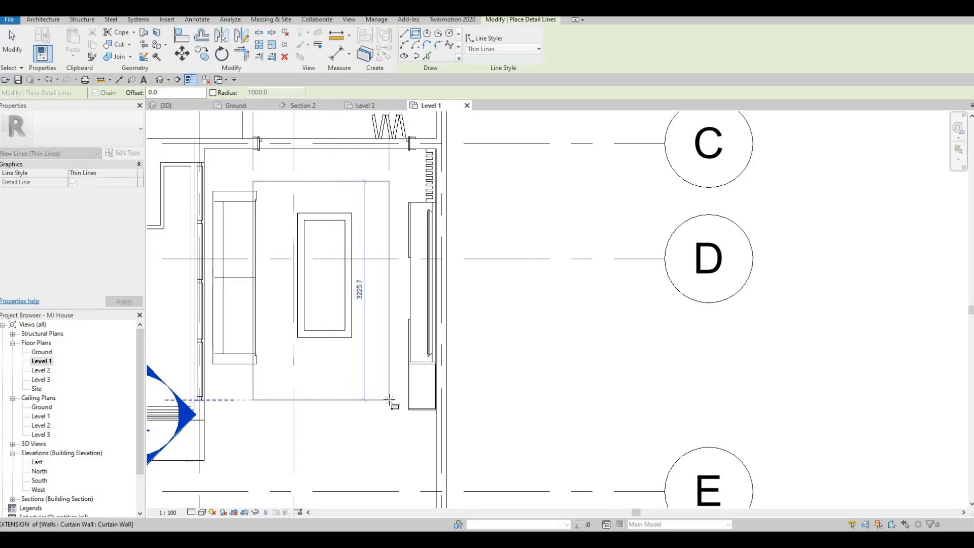
pyautogui.click(389, 374)
pyautogui.press('Escape')
pyautogui.press('Escape')
# Select the whole rectangle around the coffee table and move it down the plan and toward the TV unit, clear of the sofa
pyautogui.press('Tab')
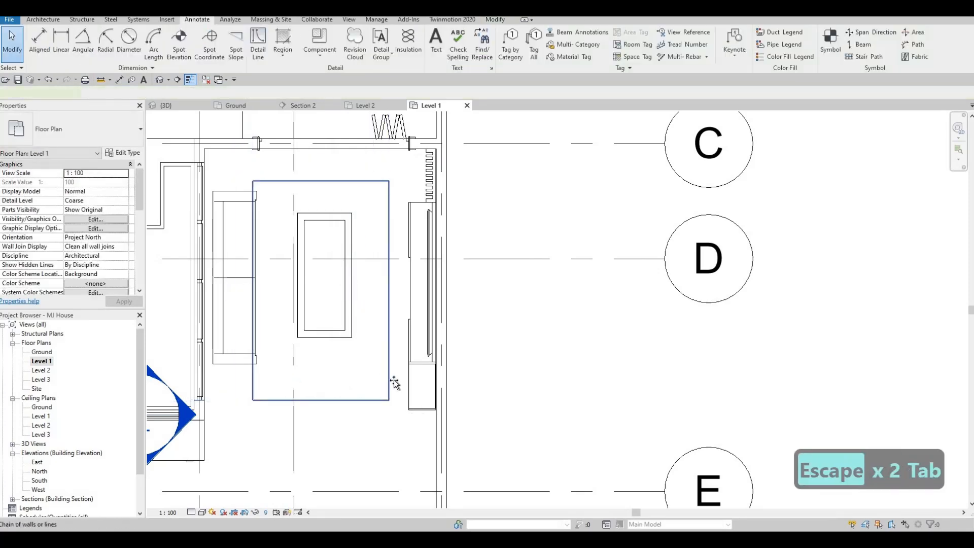
pyautogui.click(397, 378)
pyautogui.moveTo(397, 379); pyautogui.dragTo(407, 392)
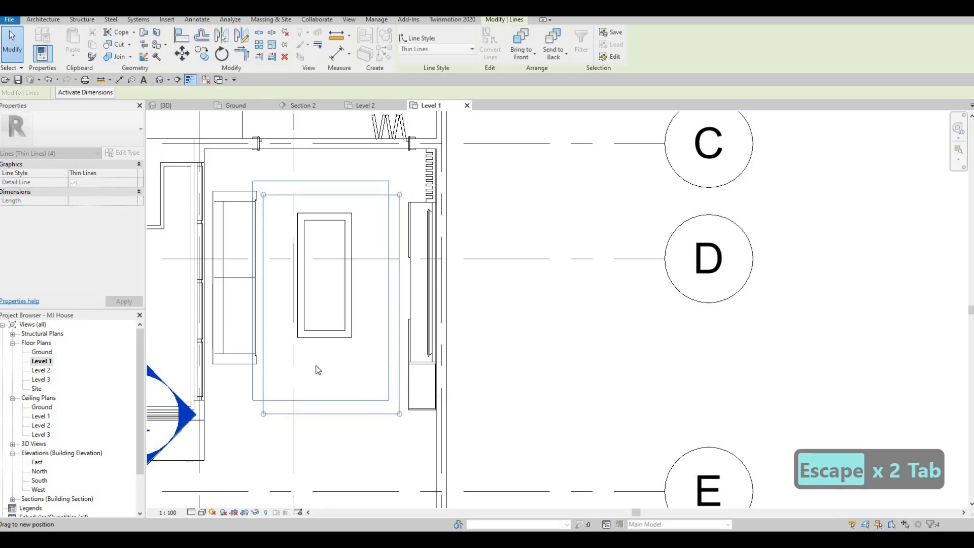
pyautogui.press('Escape')
# Move the sofa down the plan so it sits alongside the middle of the rectangle
pyautogui.click(255, 310)
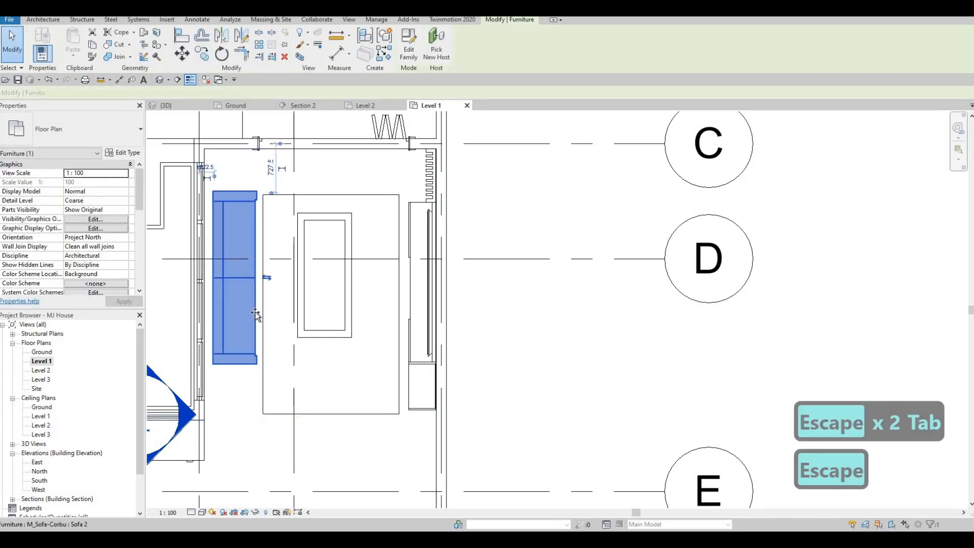
pyautogui.moveTo(254, 318); pyautogui.dragTo(265, 311)
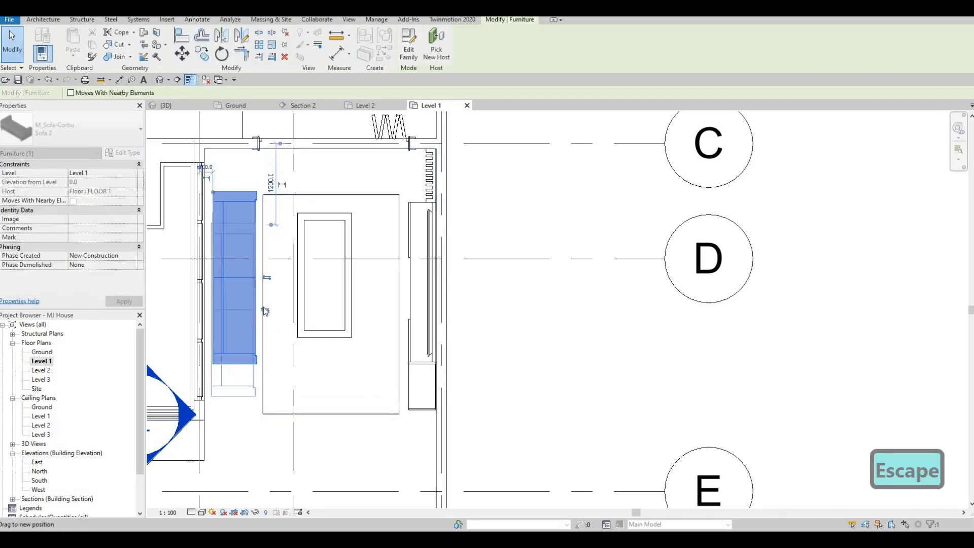
pyautogui.press('Escape')
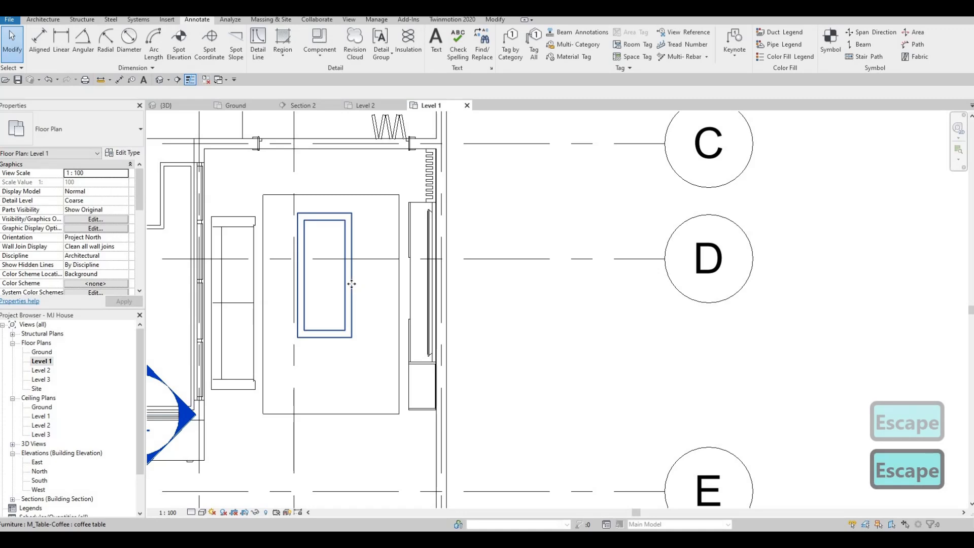
# Nudge the coffee table down the plan to the middle of the rectangle's length
pyautogui.click(351, 283)
pyautogui.press('Down')
pyautogui.press('Down')
pyautogui.press('Down')
pyautogui.press('Down')
pyautogui.press('Down')
pyautogui.press('Down')
pyautogui.press('Down')
pyautogui.press('Down')
pyautogui.press('Down')
pyautogui.press('Down')
pyautogui.press('Down')
pyautogui.press('Down')
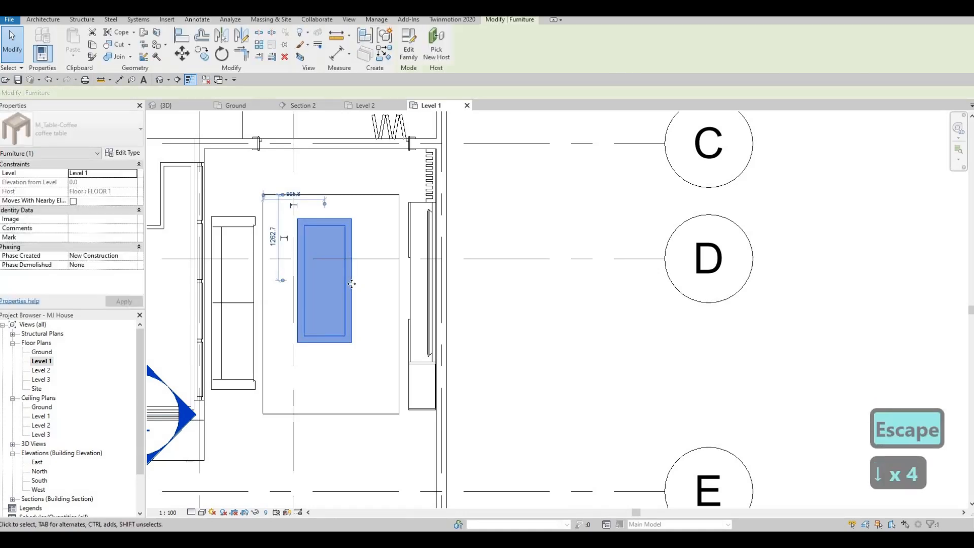
pyautogui.press('Down')
pyautogui.press('Down')
pyautogui.press('Down')
pyautogui.press('Down')
pyautogui.press('Down')
pyautogui.press('Down')
pyautogui.press('Down')
pyautogui.press('Down')
pyautogui.press('Down')
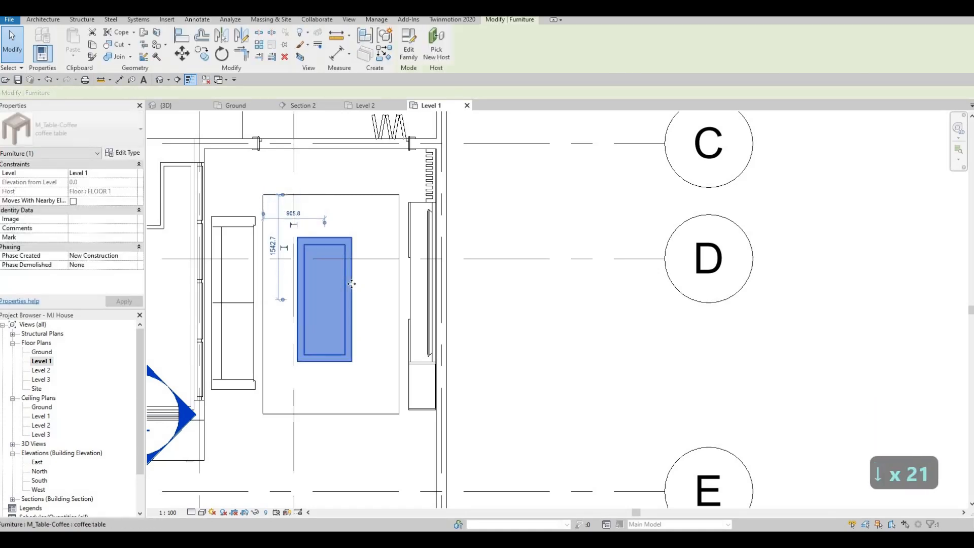
pyautogui.press('Up')
pyautogui.press('Up')
pyautogui.press('Up')
pyautogui.press('Escape')
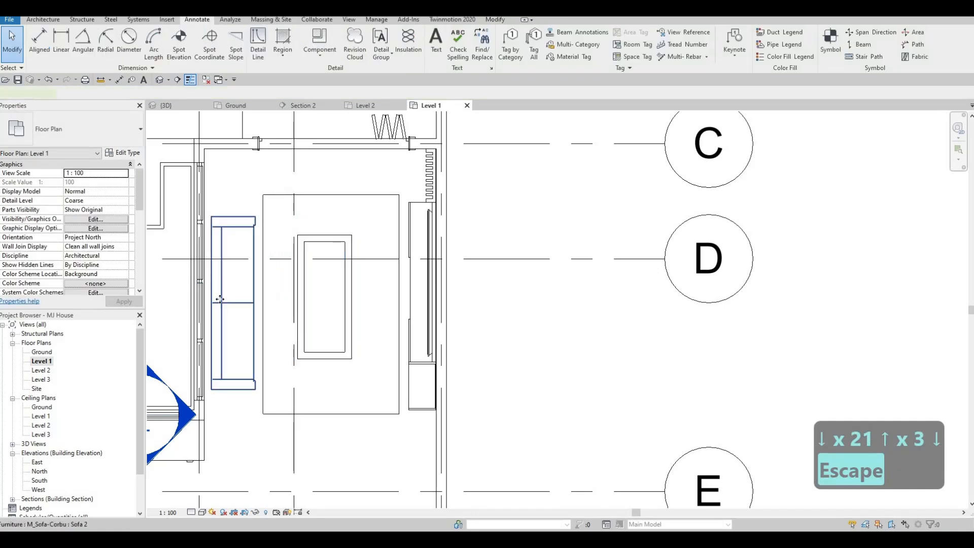
# Nudge the sofa five increments up the plan to line up with the coffee table
pyautogui.click(219, 300)
pyautogui.press('Up')
pyautogui.press('Up')
pyautogui.press('Up')
pyautogui.press('Up')
pyautogui.press('Up')
pyautogui.press('Escape')
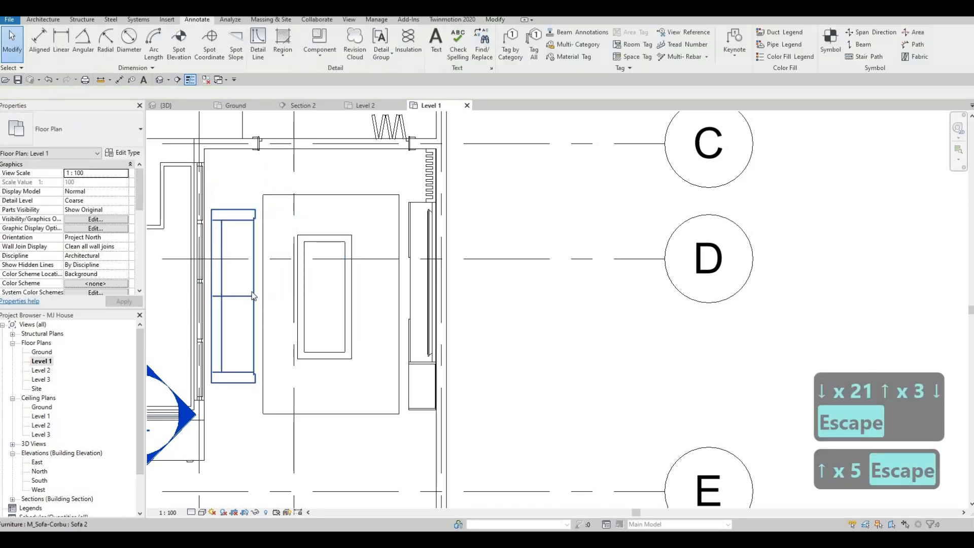
pyautogui.press('Escape')
# Nudge the rectangle's sofa-side line toward the sofa, widening the rectangle to about 2087 mm
pyautogui.click(263, 285)
pyautogui.press('Left')
pyautogui.press('Left')
pyautogui.press('Left')
pyautogui.press('Left')
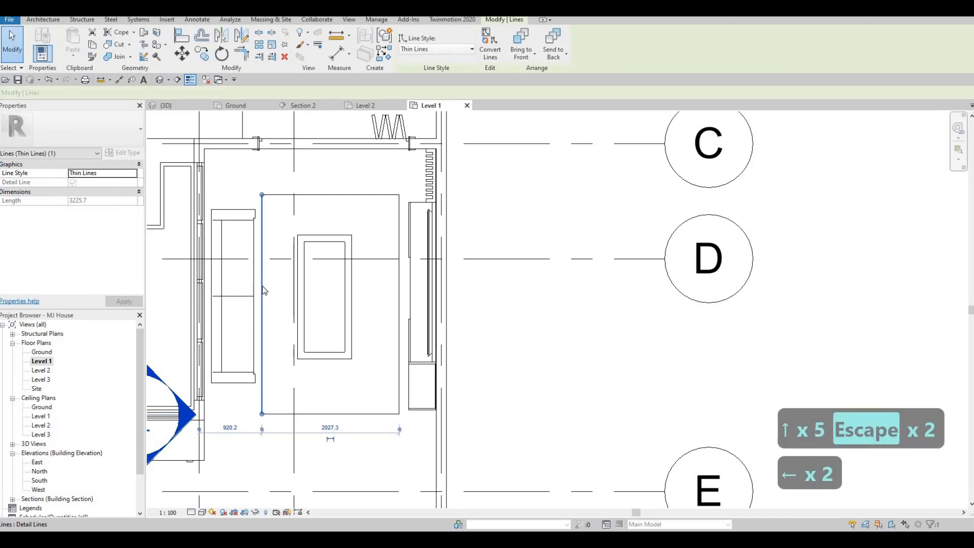
pyautogui.press('Left')
pyautogui.press('Left')
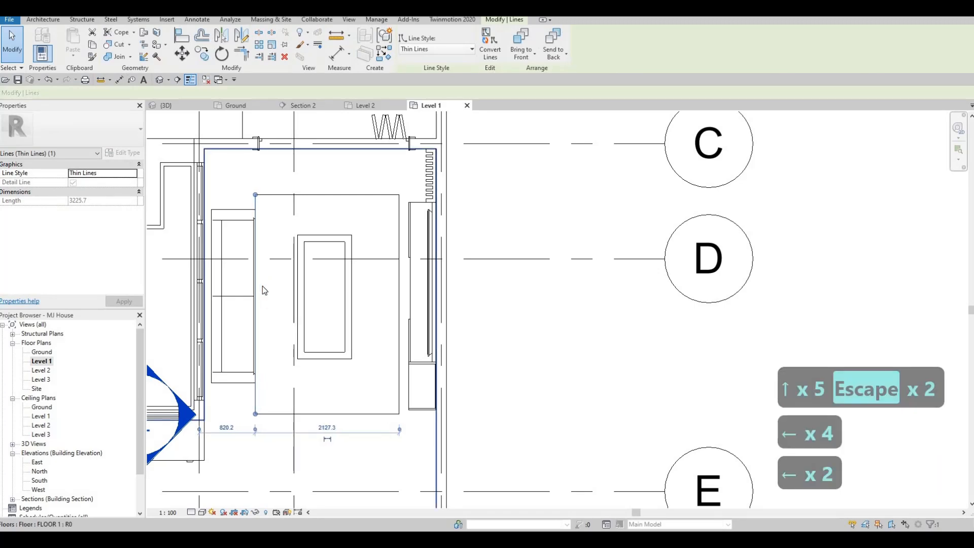
pyautogui.press('Right')
pyautogui.press('Right')
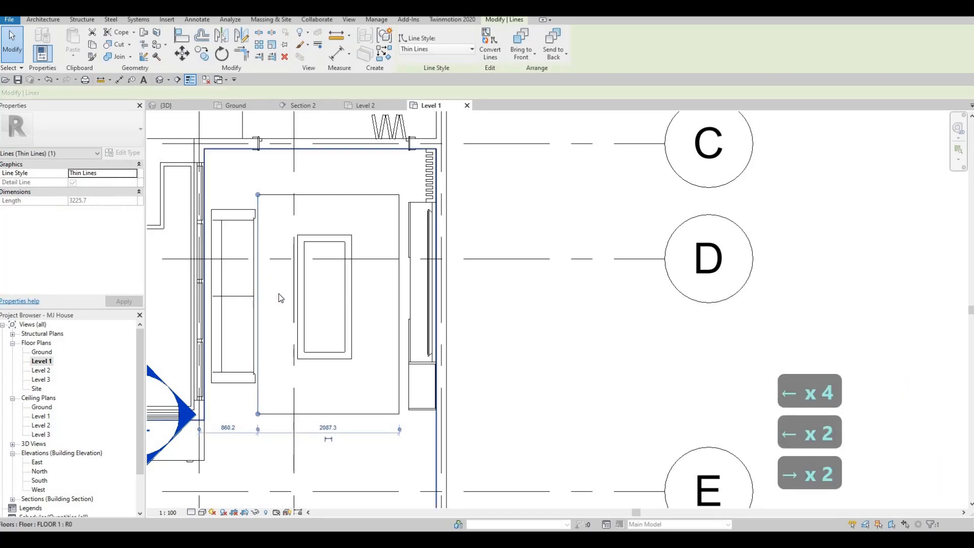
pyautogui.press('Escape')
pyautogui.press('Escape')
pyautogui.press('Escape')
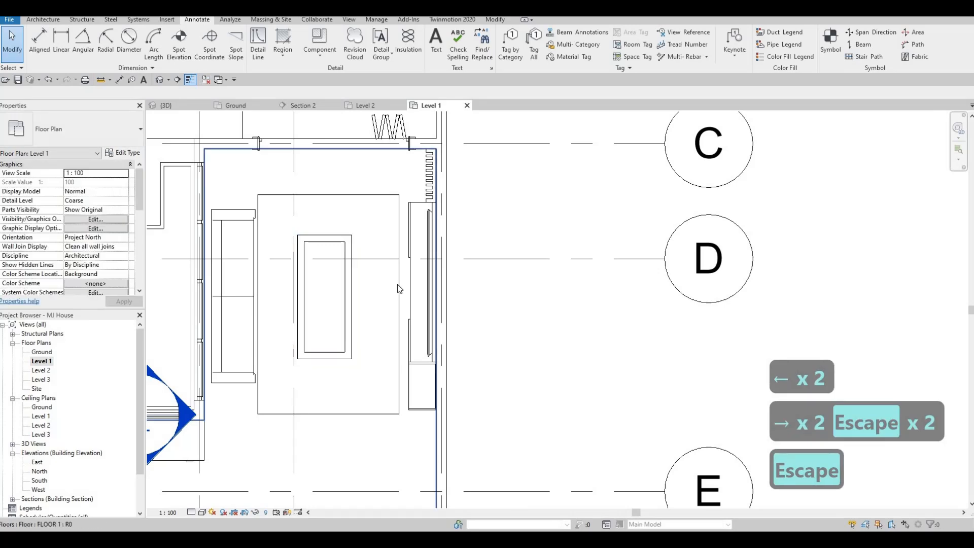
pyautogui.moveTo(351, 257); pyautogui.dragTo(346, 259, button='middle')
pyautogui.scroll(-3, 354, 257)
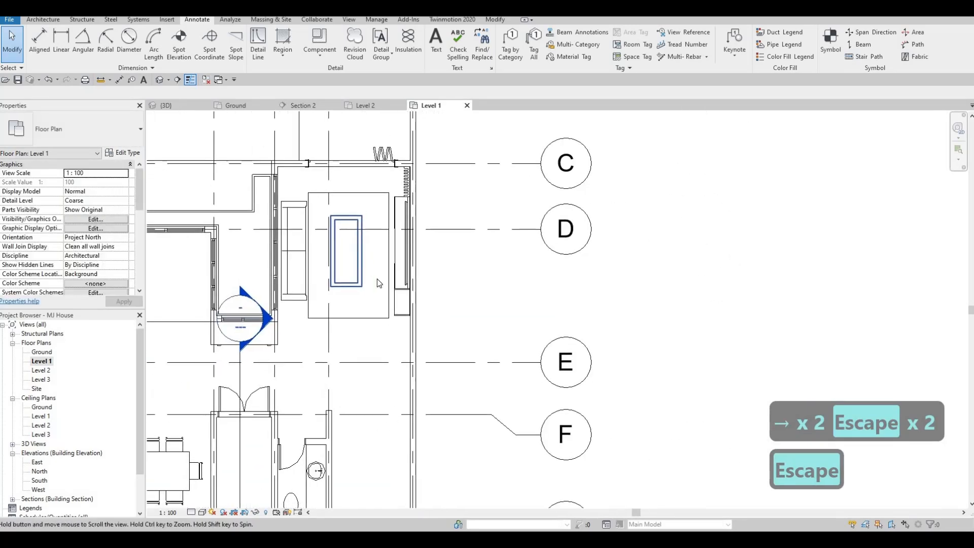
pyautogui.click(390, 259)
pyautogui.press('Tab')
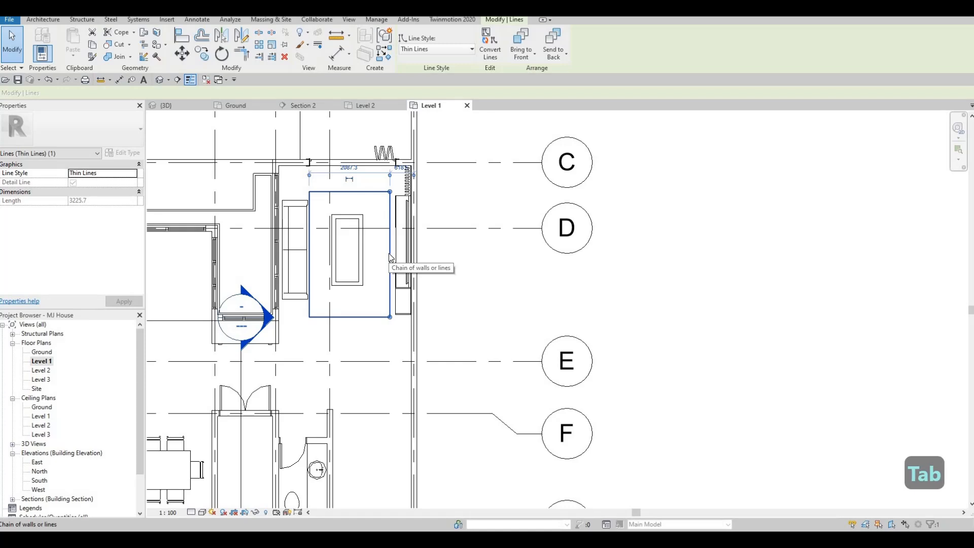
pyautogui.press('Up')
pyautogui.press('Up')
pyautogui.press('Up')
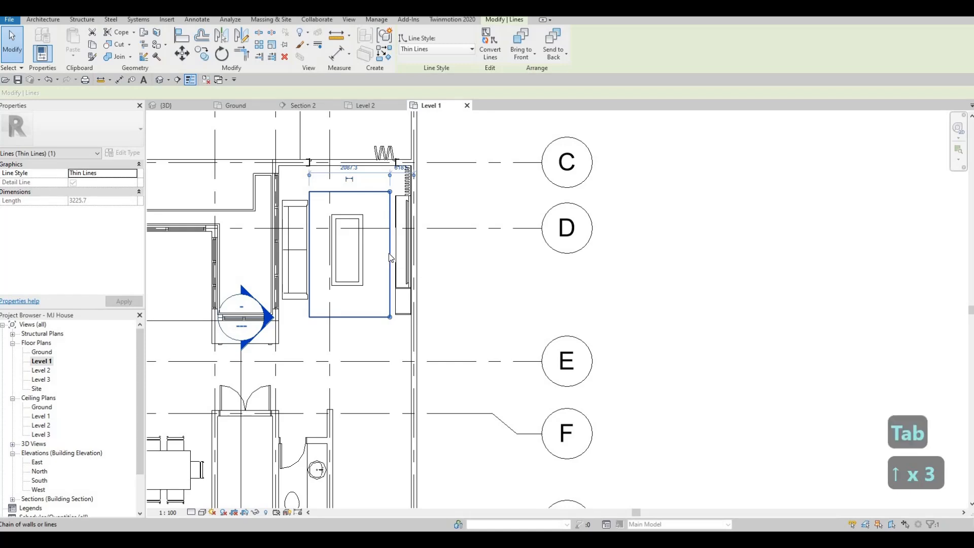
pyautogui.press('Escape')
pyautogui.press('Escape')
# Nudge all four lines of the rectangular outline together three increments up the plan and one back down
pyautogui.click(391, 257)
pyautogui.press('Tab')
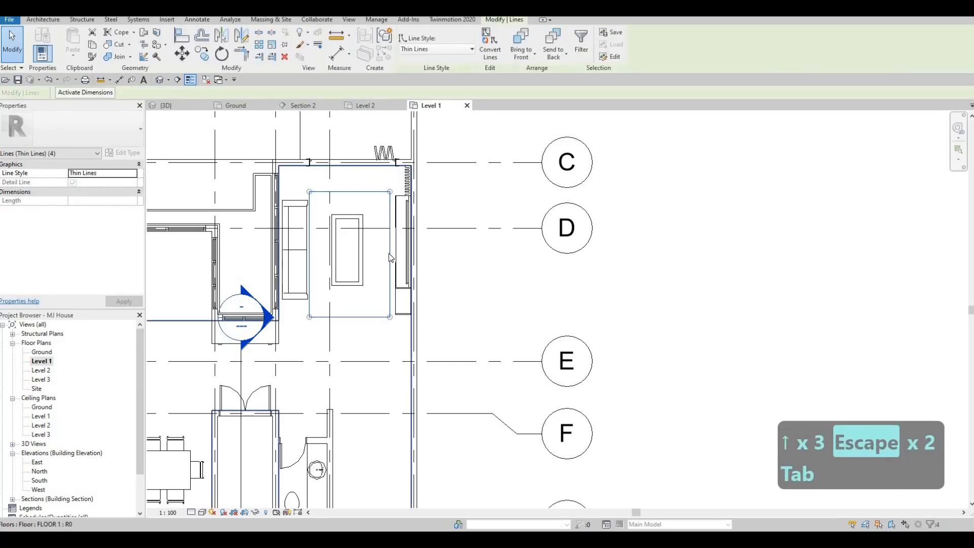
pyautogui.press('Up')
pyautogui.press('Up')
pyautogui.press('Up')
pyautogui.press('Down')
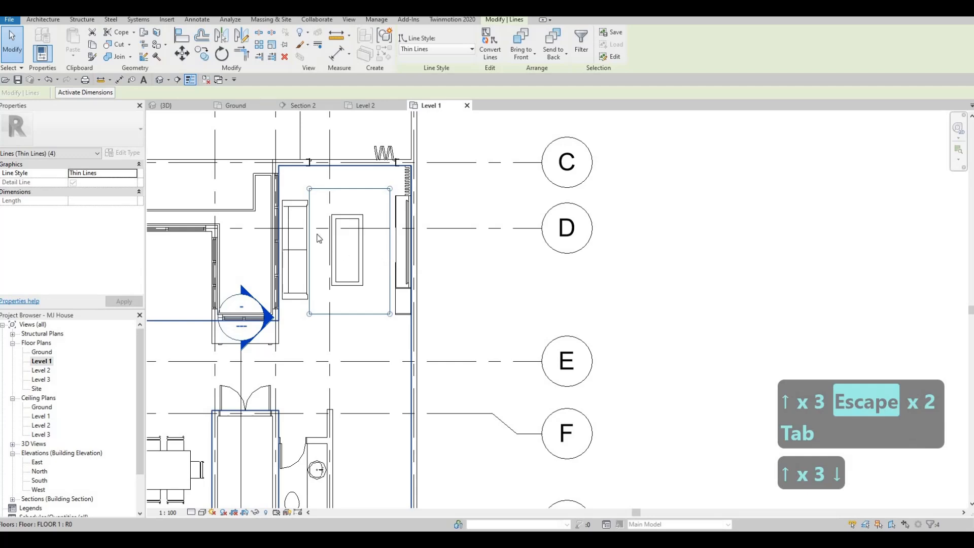
pyautogui.press('Escape')
# Nudge the sofa one increment up the plan to line up with the rectangular outline
pyautogui.click(306, 248)
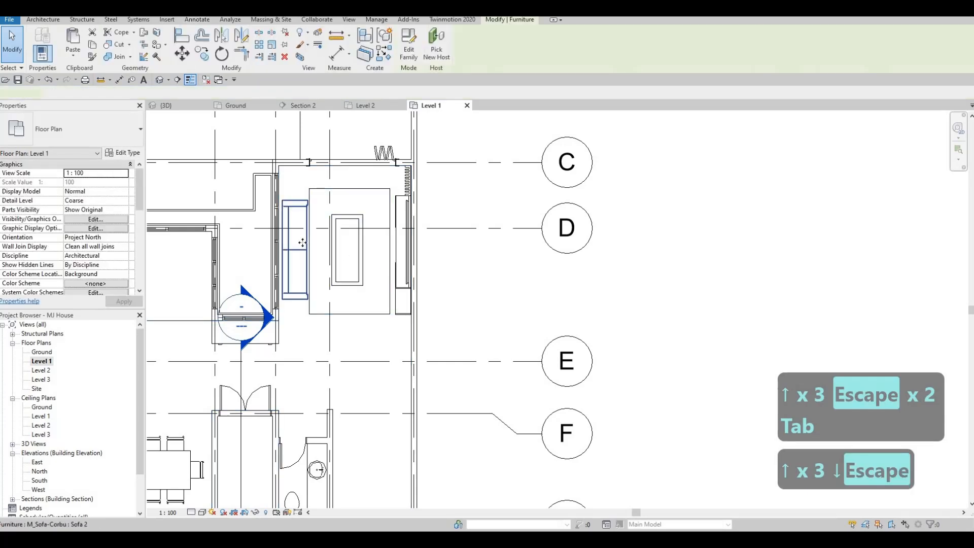
pyautogui.press('Escape')
pyautogui.press('Escape')
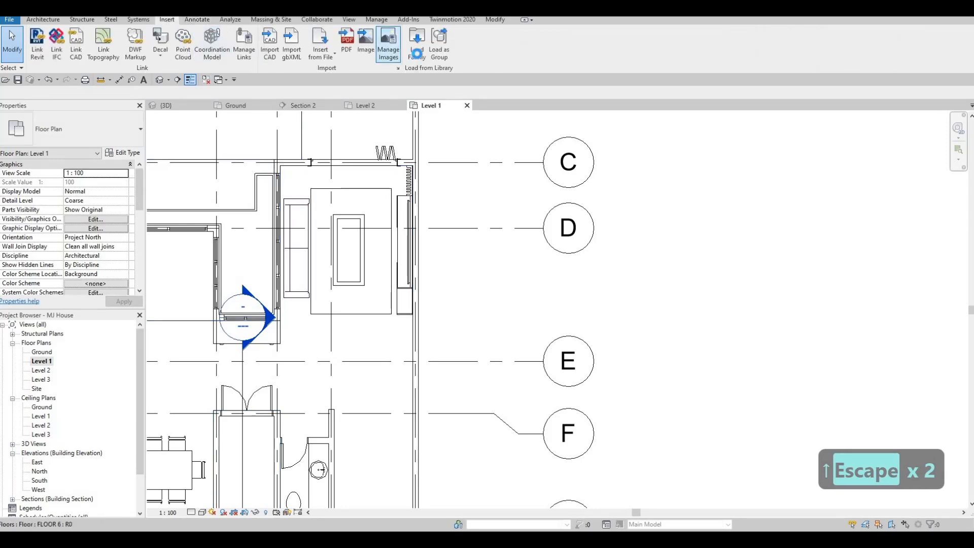
pyautogui.click(417, 46)
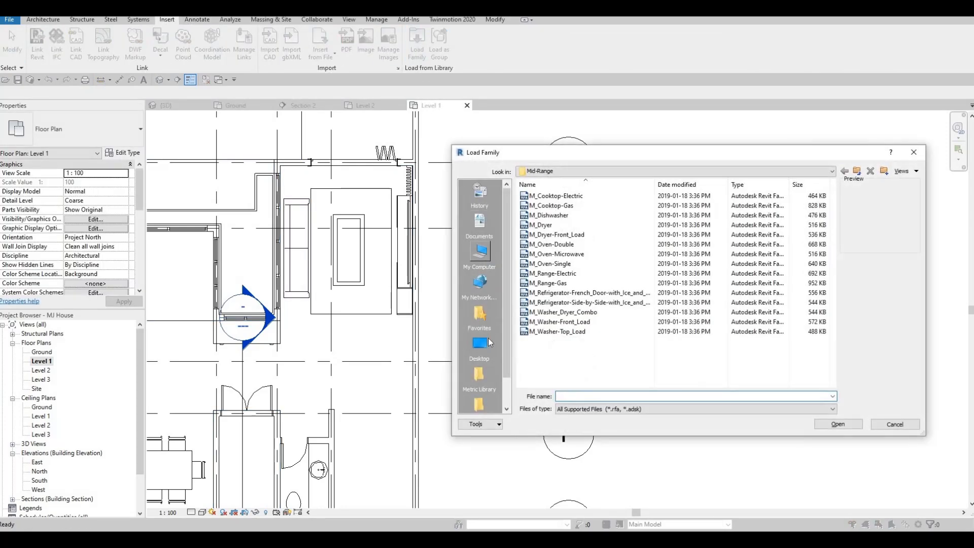
pyautogui.click(480, 343)
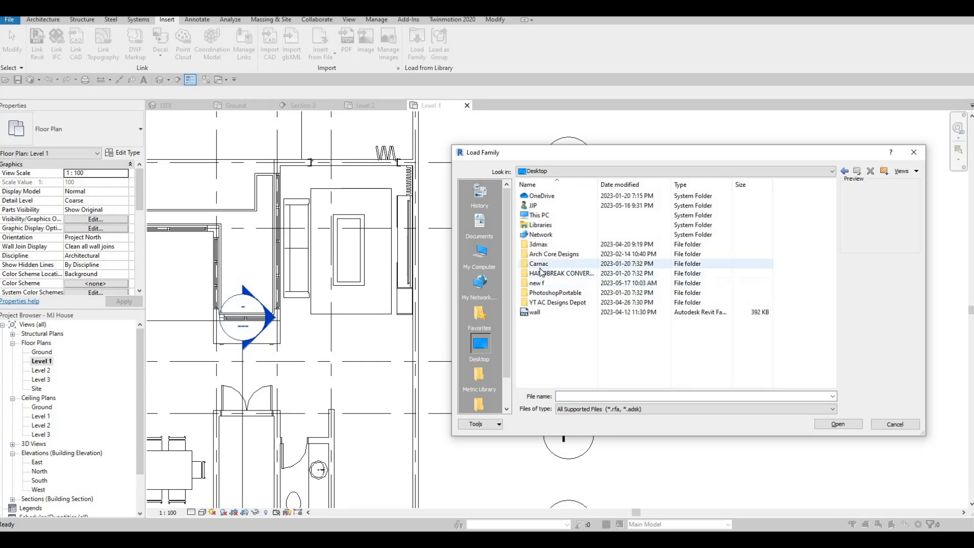
pyautogui.press('Escape')
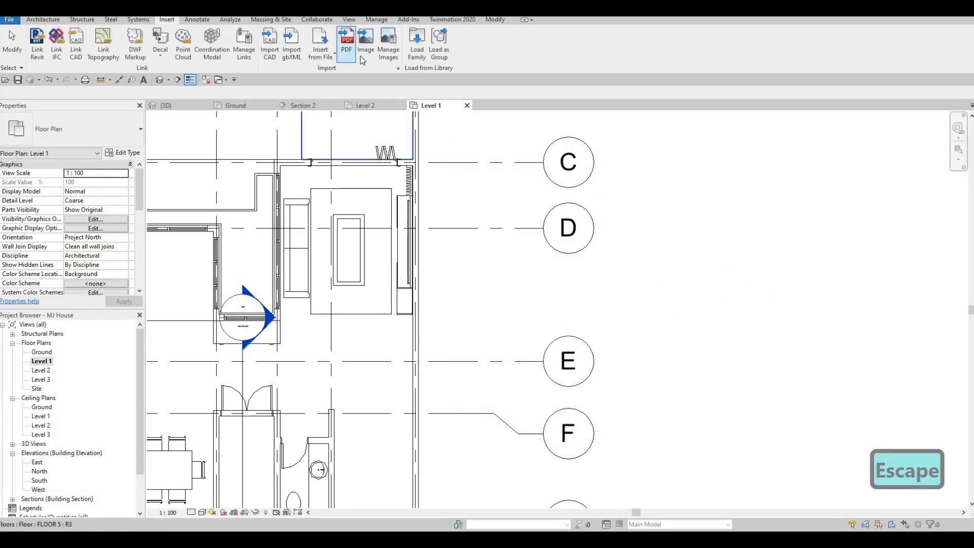
# Browse the family library to the Lighting, Architectural, Internal folder
pyautogui.click(415, 51)
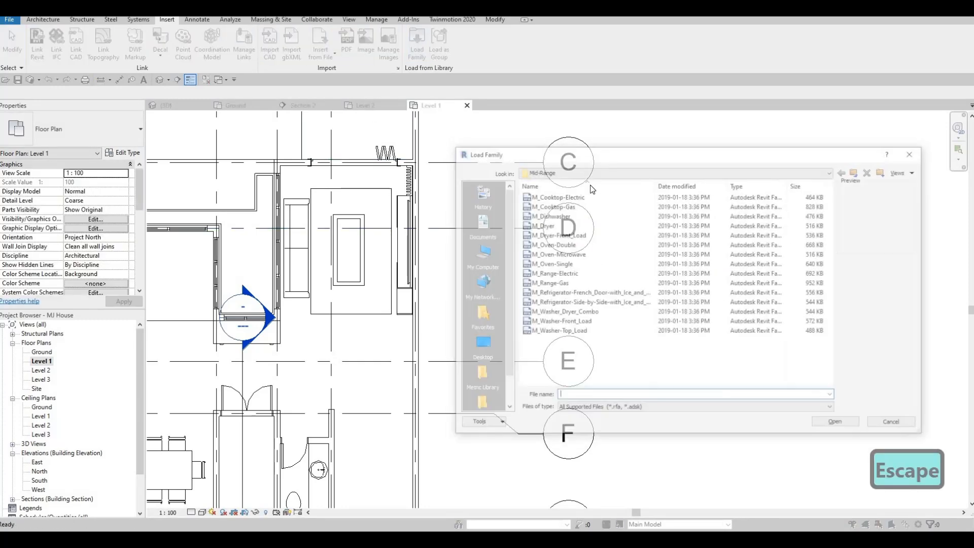
pyautogui.click(862, 173)
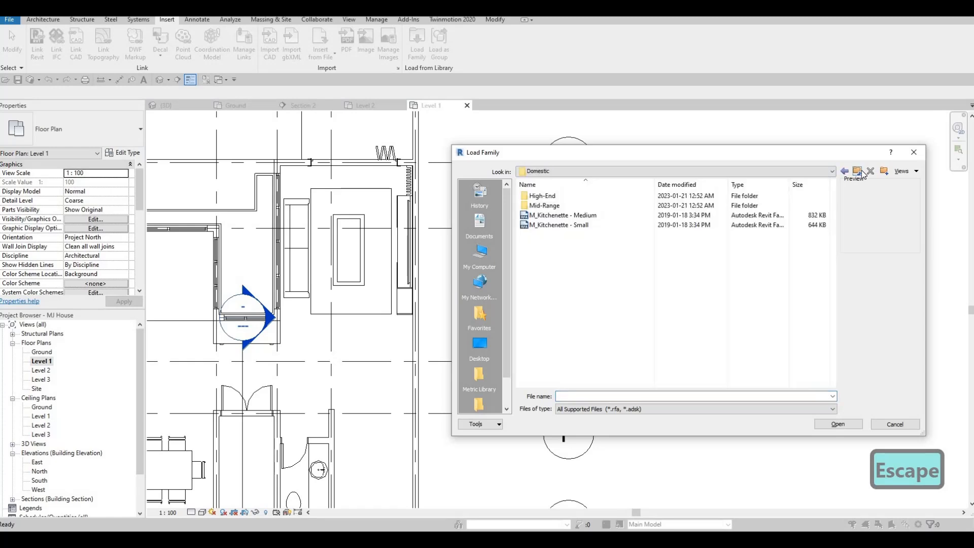
pyautogui.click(863, 173)
pyautogui.scroll(-4, 599, 347)
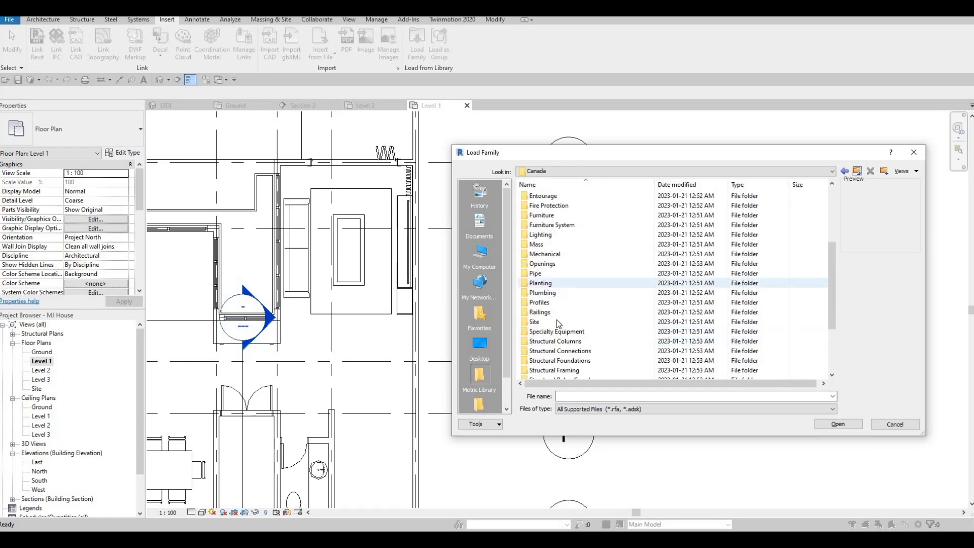
pyautogui.scroll(-3, 569, 334)
pyautogui.scroll(2, 568, 332)
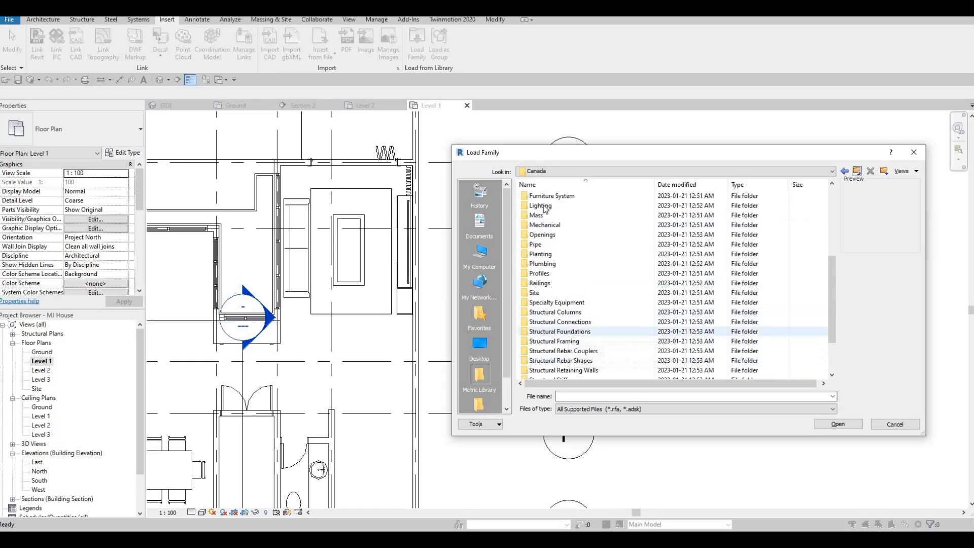
pyautogui.doubleClick(548, 205)
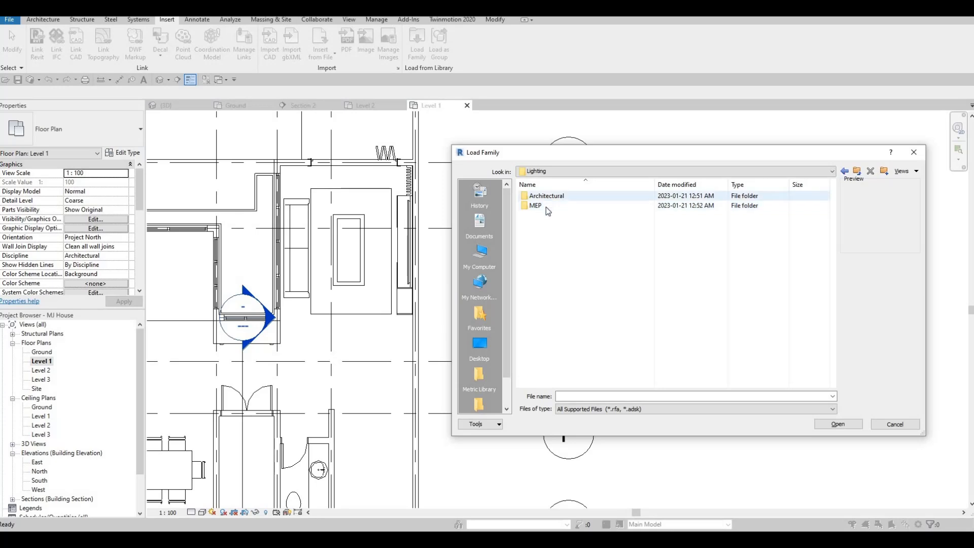
pyautogui.doubleClick(547, 199)
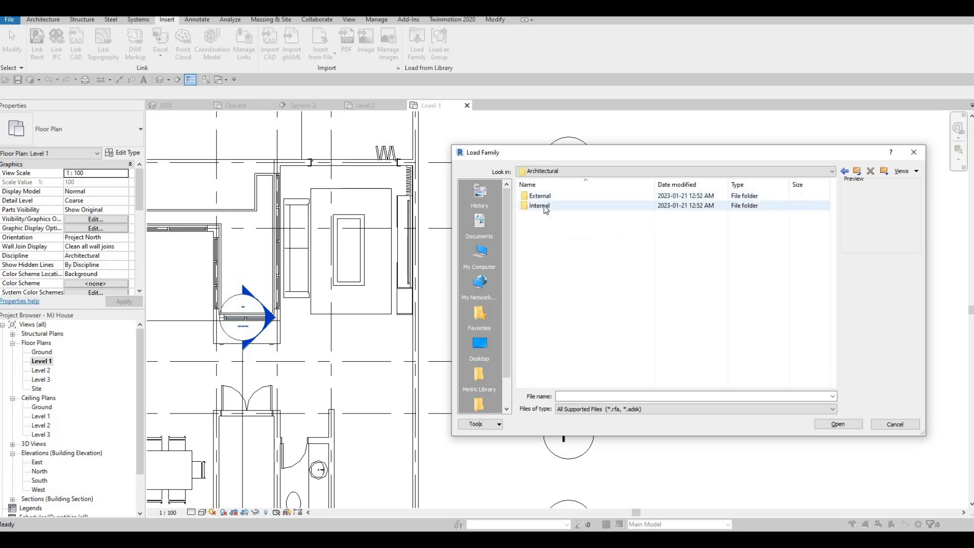
pyautogui.doubleClick(545, 207)
# Preview the floor lamps and load the M_Floor Lamp - Arm Extension family into the project
pyautogui.scroll(-2, 572, 285)
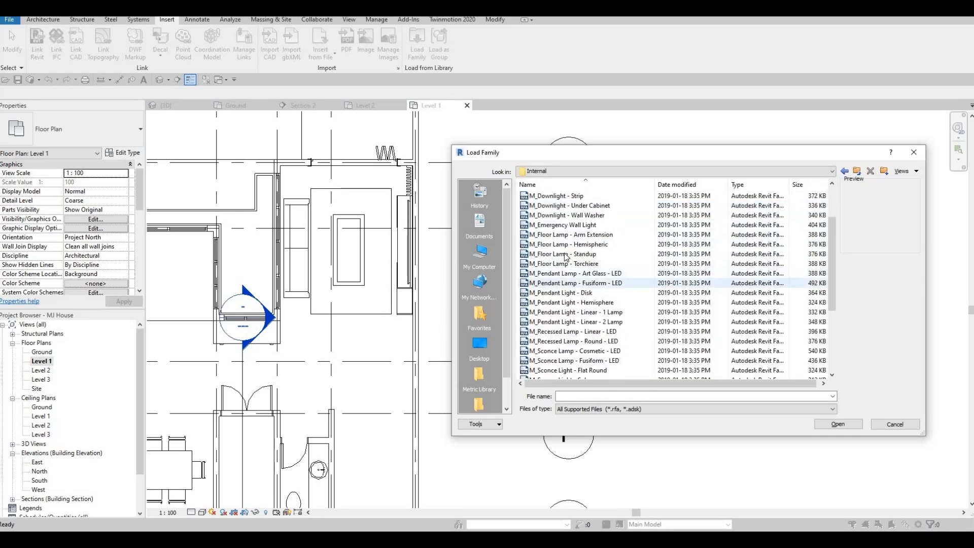
pyautogui.click(569, 250)
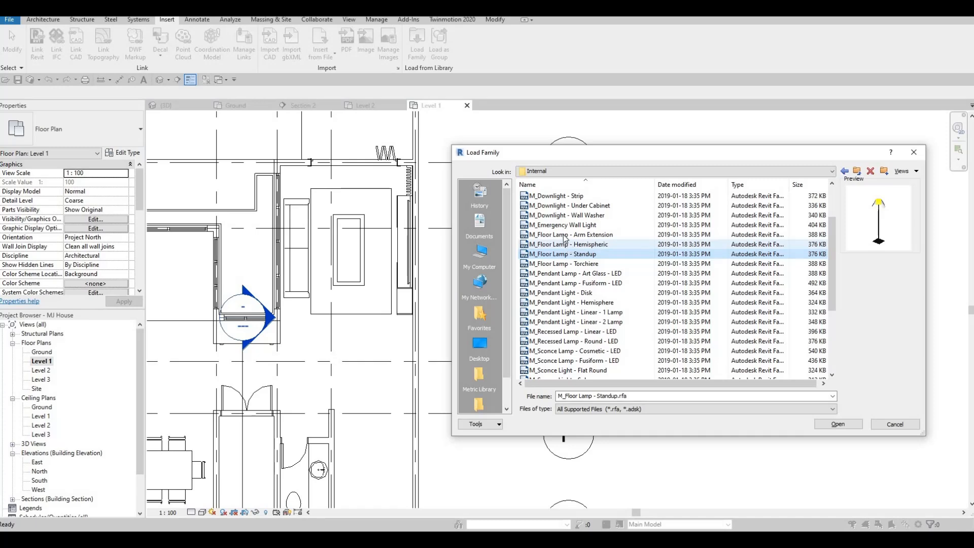
pyautogui.click(564, 235)
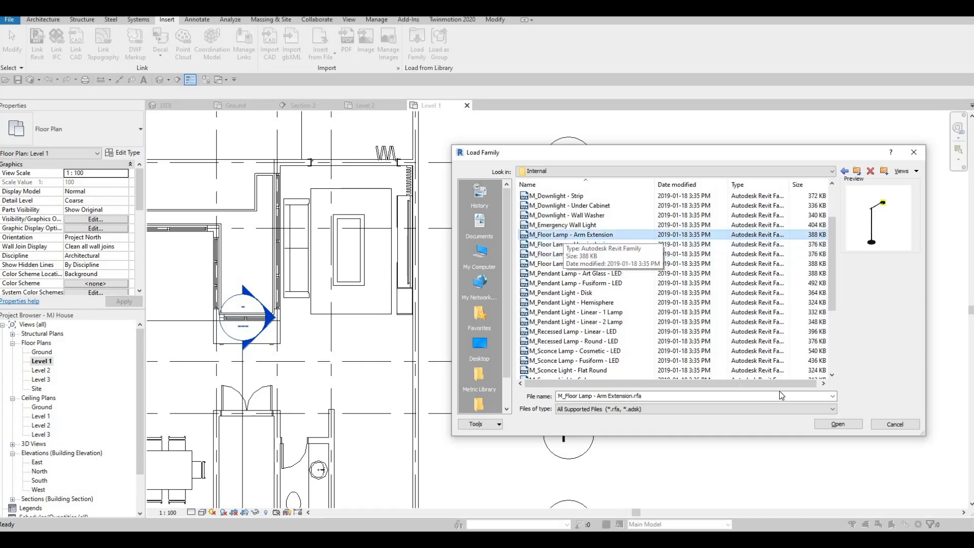
pyautogui.click(830, 426)
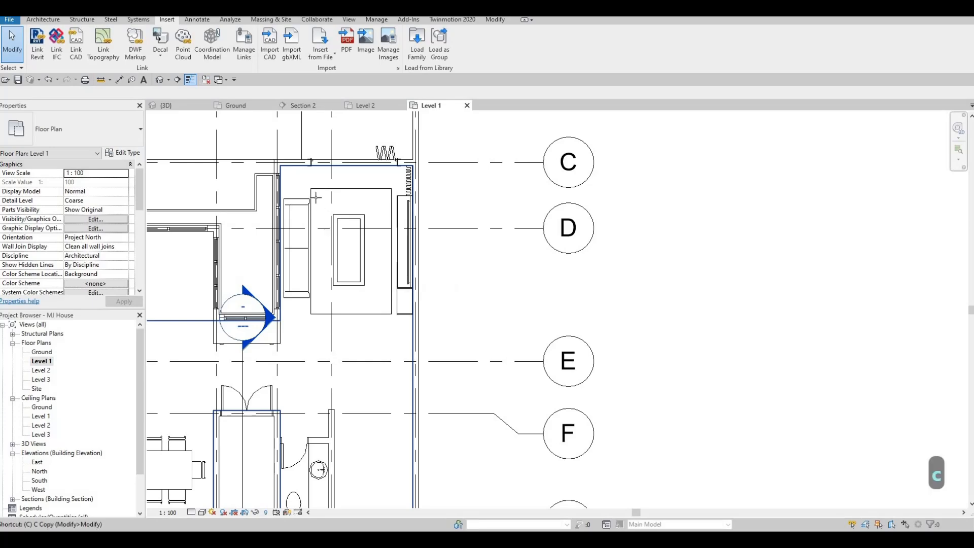
# Place one M_Floor Lamp - Arm Extension, 100W - 120V, at the double doors near grid F, rotated so its arm runs diagonally
pyautogui.press('c')
pyautogui.press('m')
pyautogui.scroll(2, 285, 183)
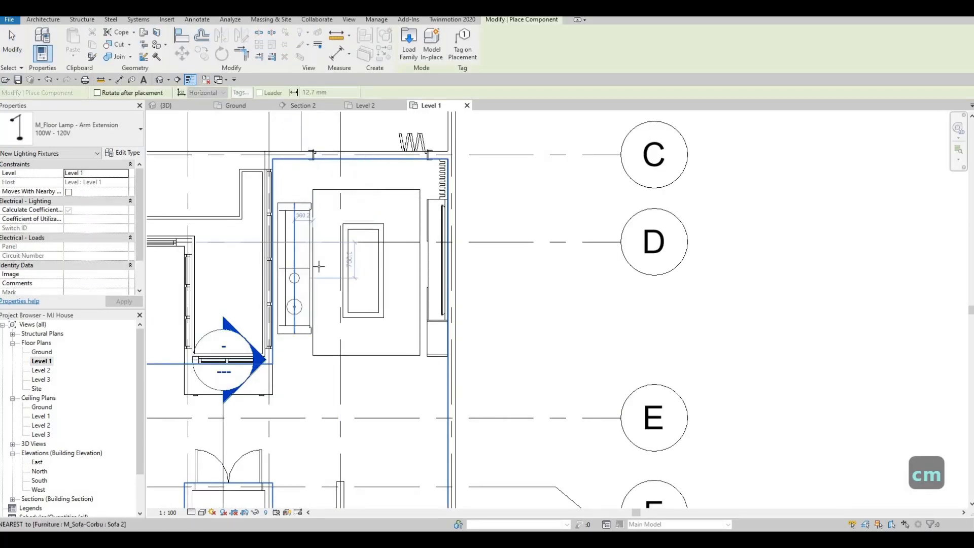
pyautogui.scroll(-1, 281, 317)
pyautogui.moveTo(278, 314); pyautogui.dragTo(333, 209, button='middle')
pyautogui.moveTo(358, 284); pyautogui.dragTo(378, 215, button='middle')
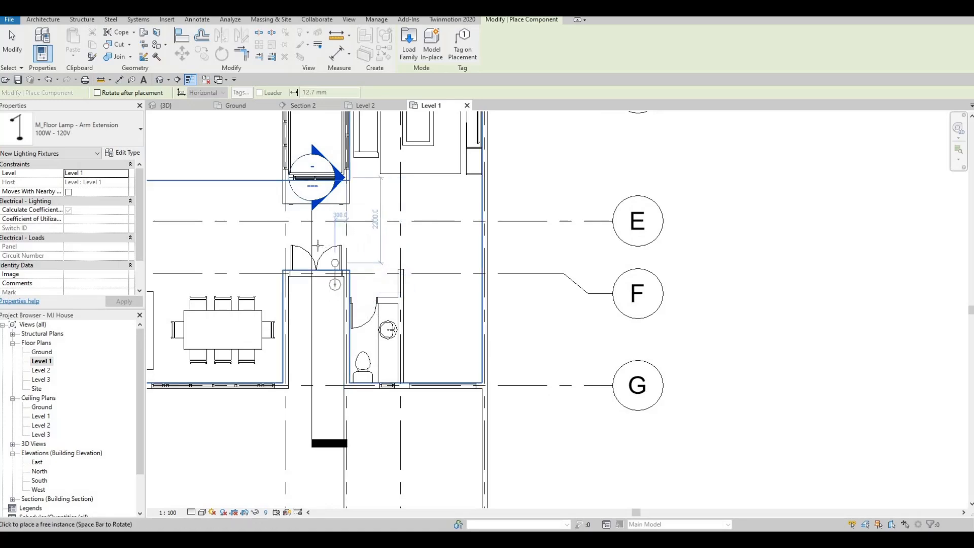
pyautogui.scroll(3, 318, 245)
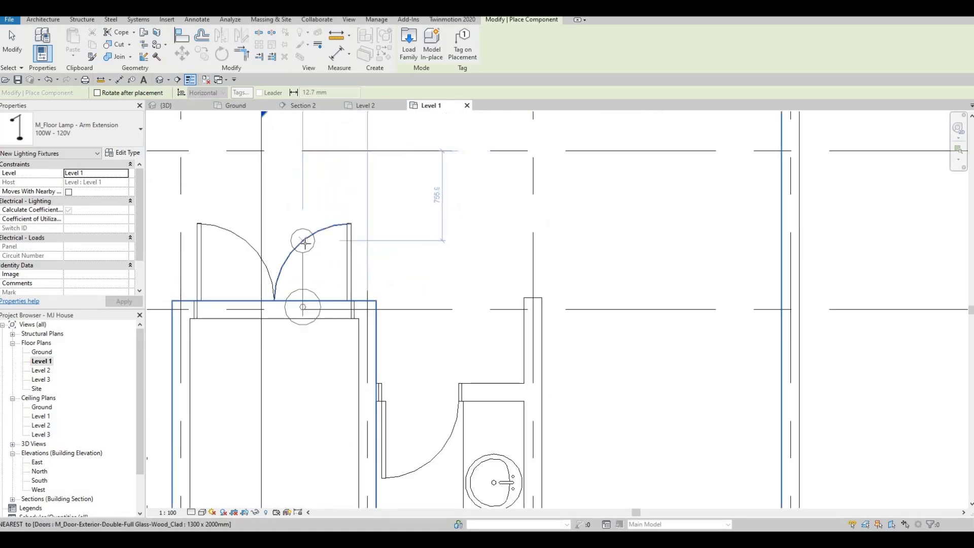
pyautogui.press('space')
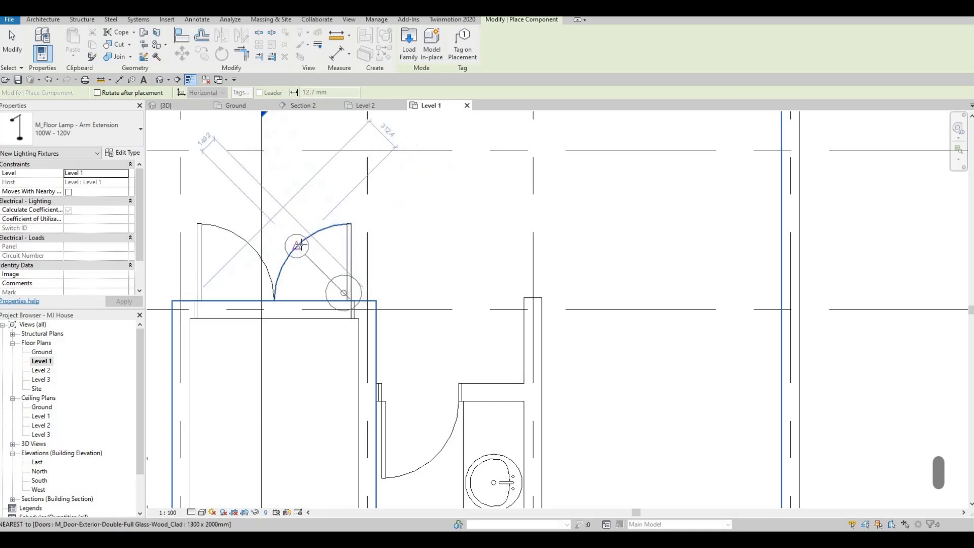
pyautogui.click(300, 245)
pyautogui.press('Escape')
pyautogui.press('Escape')
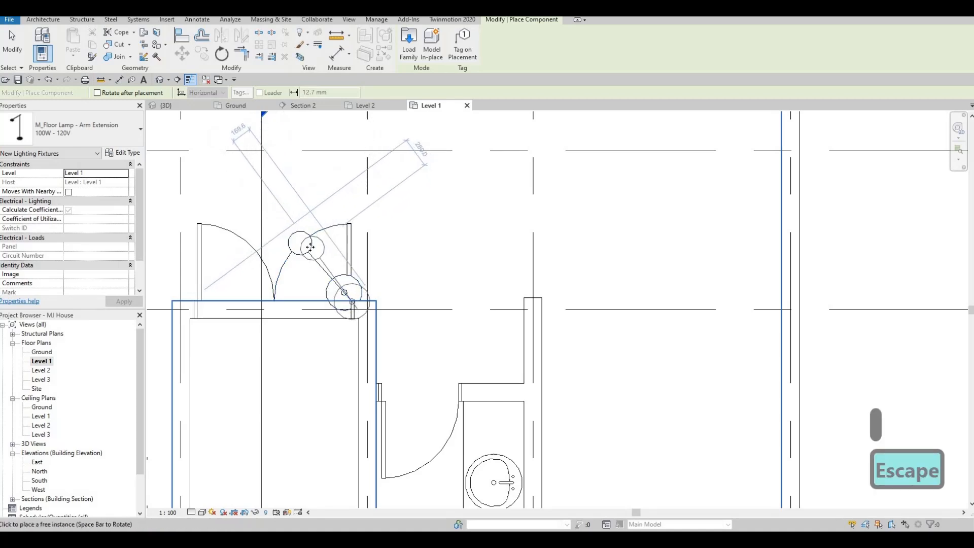
# Move the floor lamp from the double doors up the plan into the living room beside the sofa
pyautogui.click(333, 221)
pyautogui.scroll(4, 408, 350)
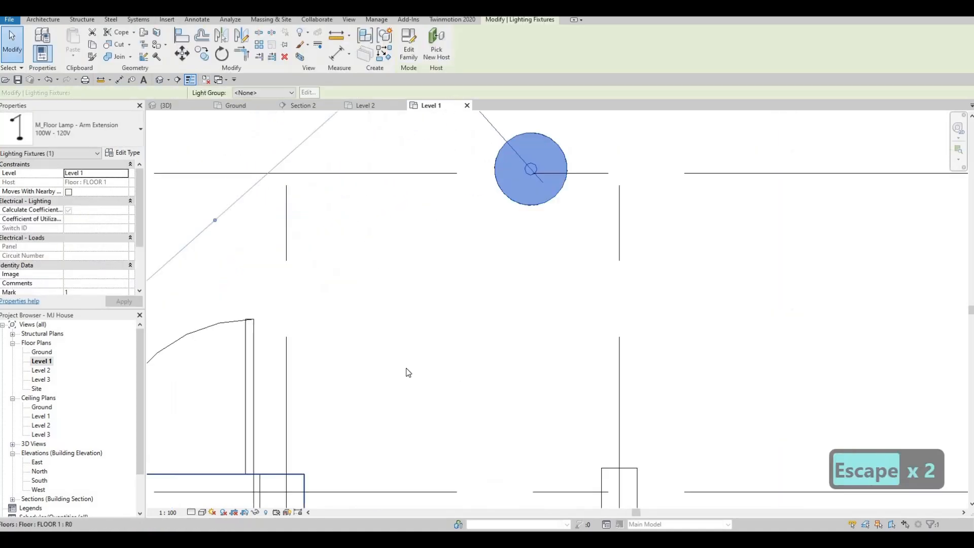
pyautogui.scroll(-5, 407, 353)
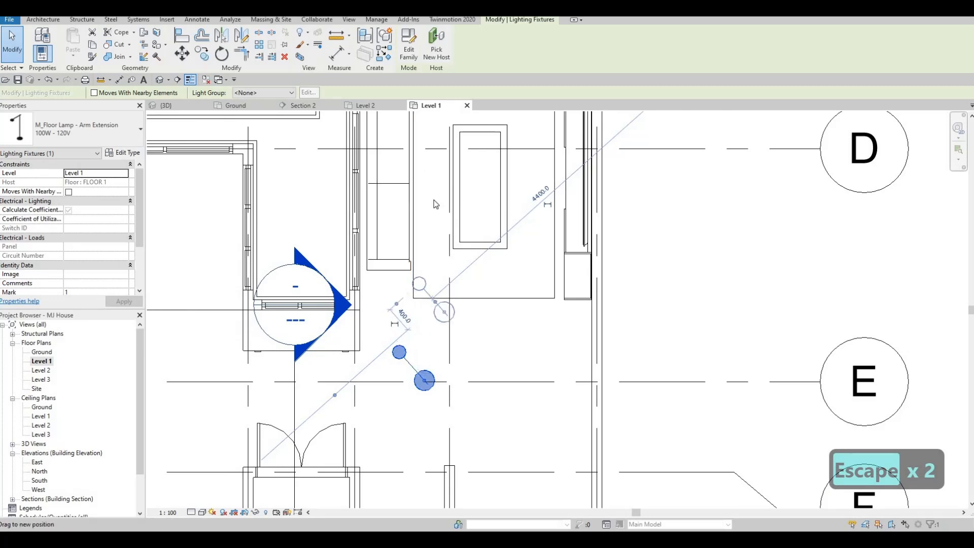
pyautogui.moveTo(419, 336); pyautogui.dragTo(424, 163)
pyautogui.moveTo(424, 163); pyautogui.dragTo(408, 296, button='middle')
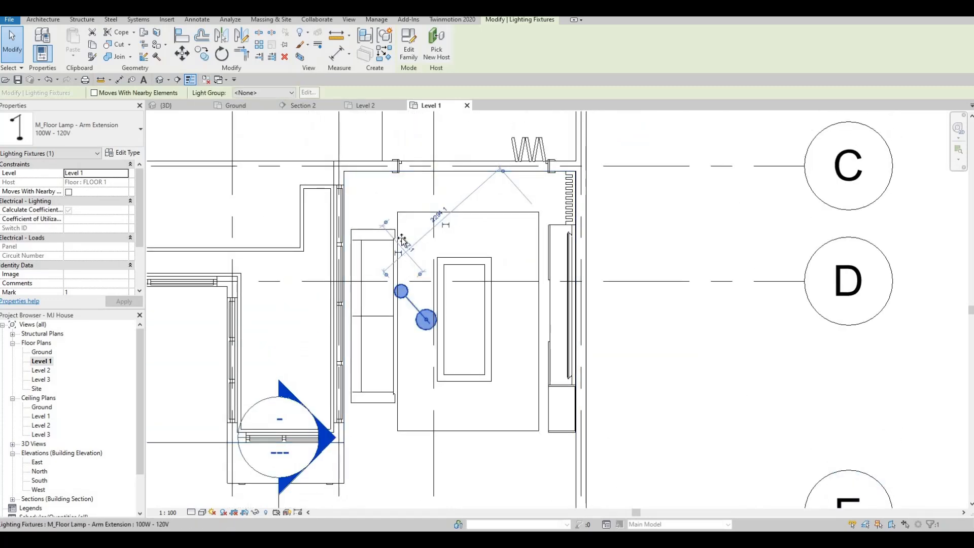
# Position the floor lamp in the room corner above the sofa, with its base at the rectangular outline's upper sofa-side corner
pyautogui.moveTo(378, 206); pyautogui.dragTo(370, 277)
pyautogui.moveTo(384, 298); pyautogui.dragTo(385, 351, button='middle')
pyautogui.press('Escape')
pyautogui.click(383, 265)
pyautogui.moveTo(383, 259); pyautogui.dragTo(381, 241)
pyautogui.press('Escape')
pyautogui.moveTo(375, 262); pyautogui.dragTo(369, 297, button='middle')
pyautogui.scroll(-2, 356, 219)
pyautogui.scroll(2, 369, 294)
pyautogui.moveTo(379, 254); pyautogui.dragTo(386, 233, button='middle')
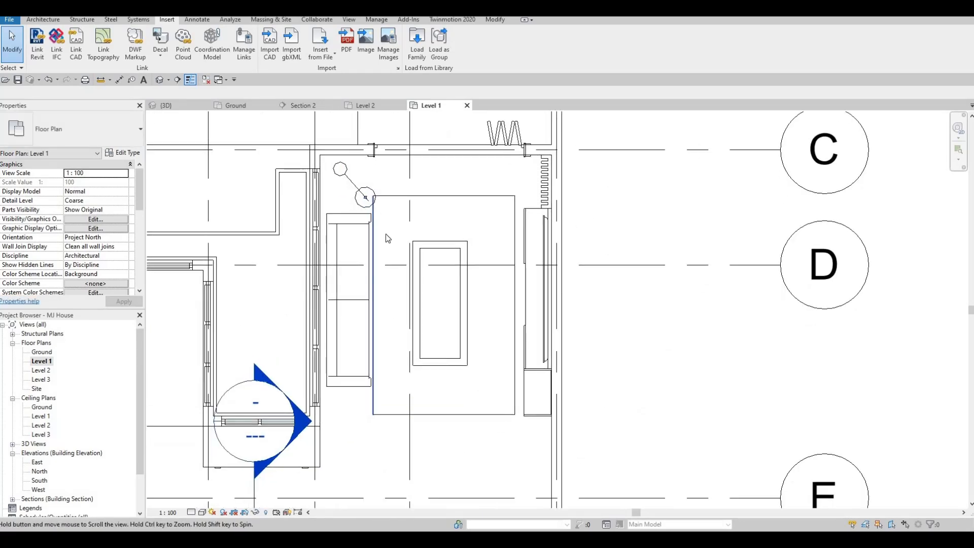
# Start loading a family and browse from the internal lighting folder to the Canada library's Furniture folder
pyautogui.scroll(-2, 373, 183)
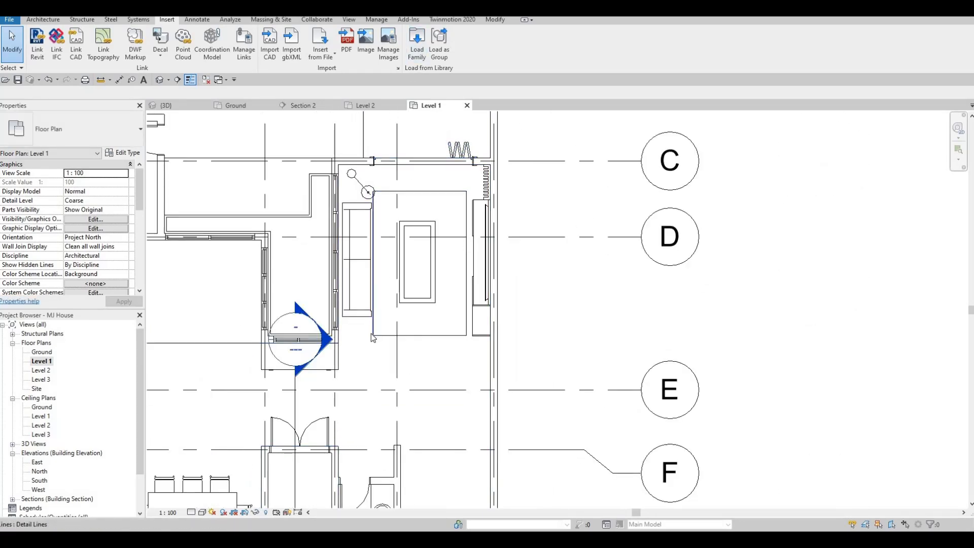
pyautogui.scroll(1, 371, 213)
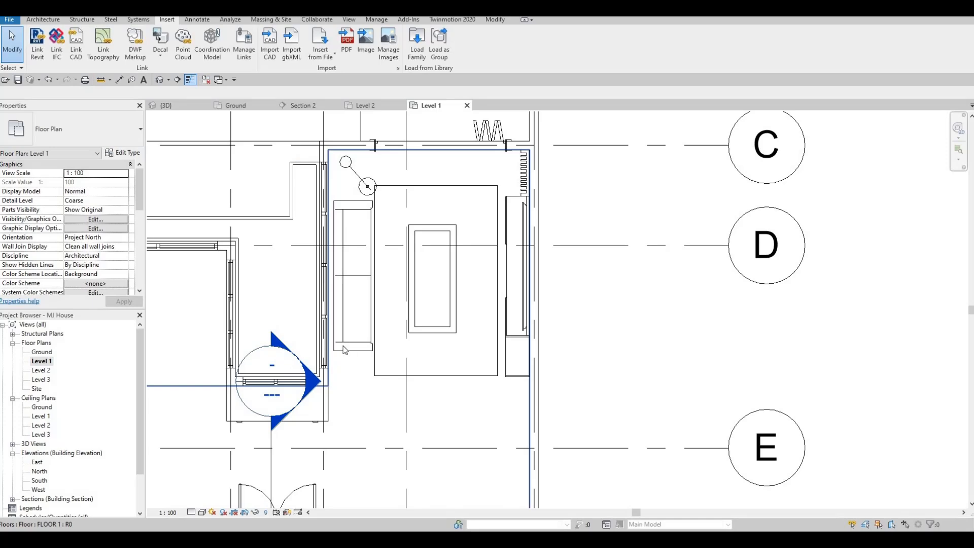
pyautogui.scroll(1, 349, 351)
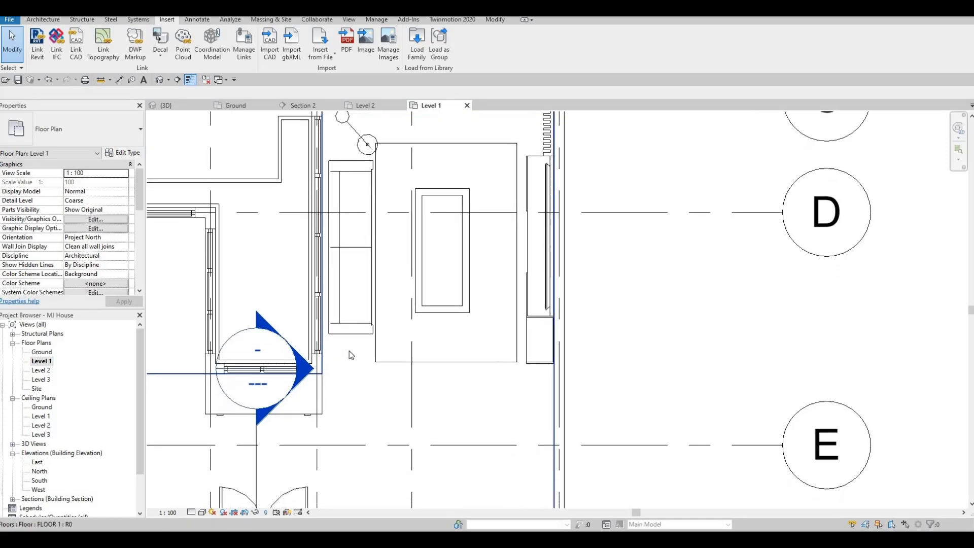
pyautogui.click(418, 53)
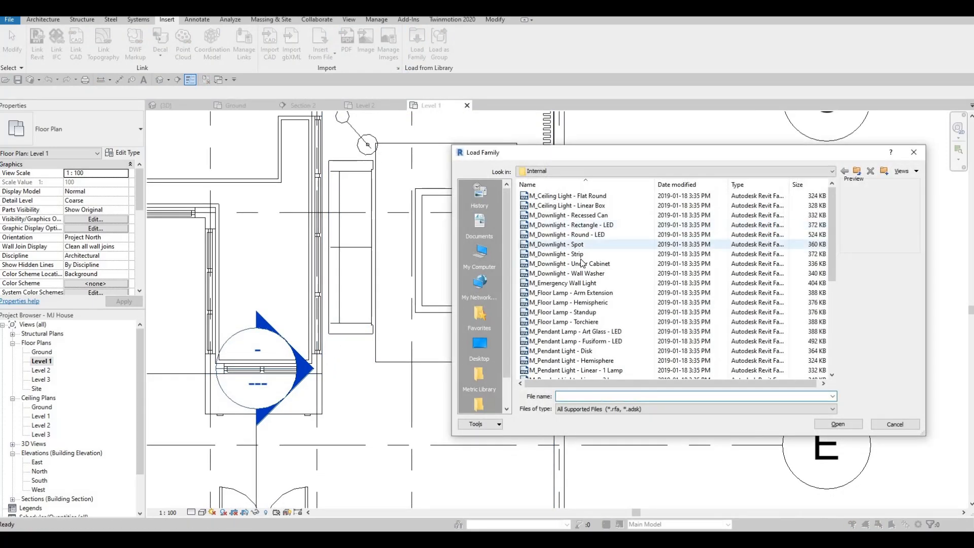
pyautogui.scroll(-1, 731, 203)
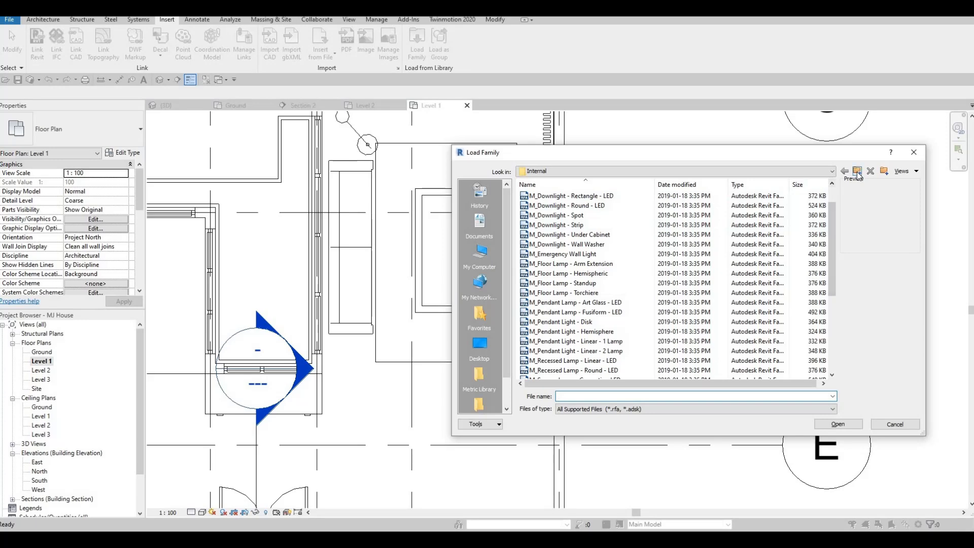
pyautogui.click(857, 173)
pyautogui.click(858, 173)
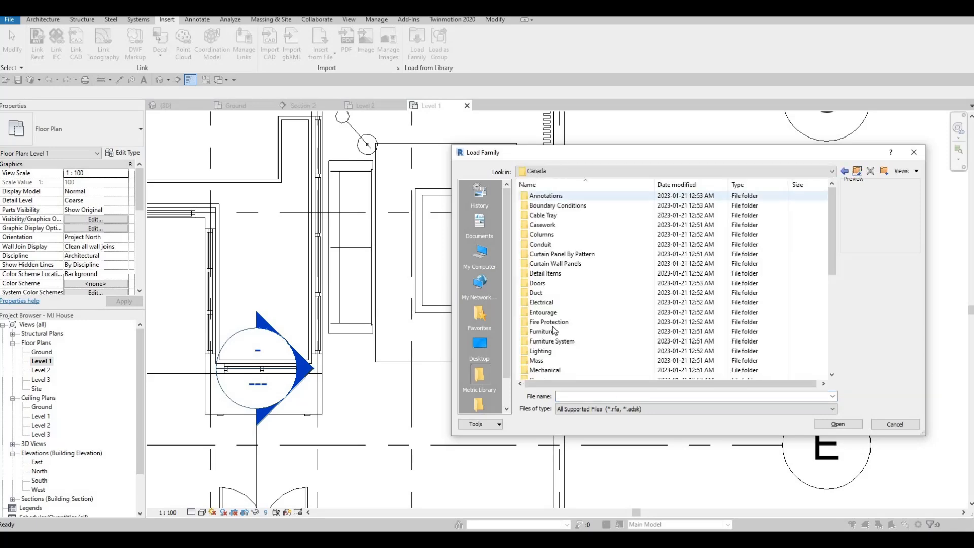
pyautogui.doubleClick(542, 333)
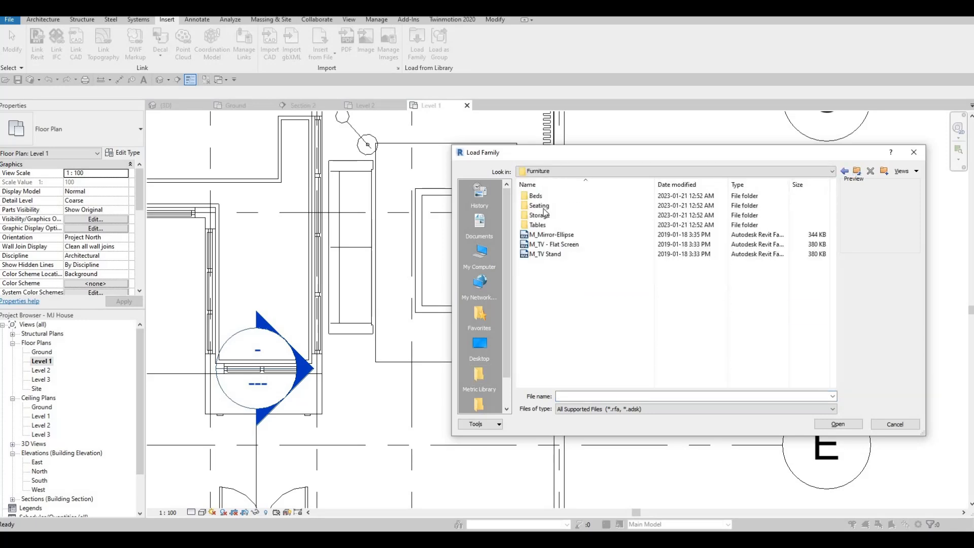
# Load the M_Table-Night Stand family from the Tables folder into the project
pyautogui.click(540, 216)
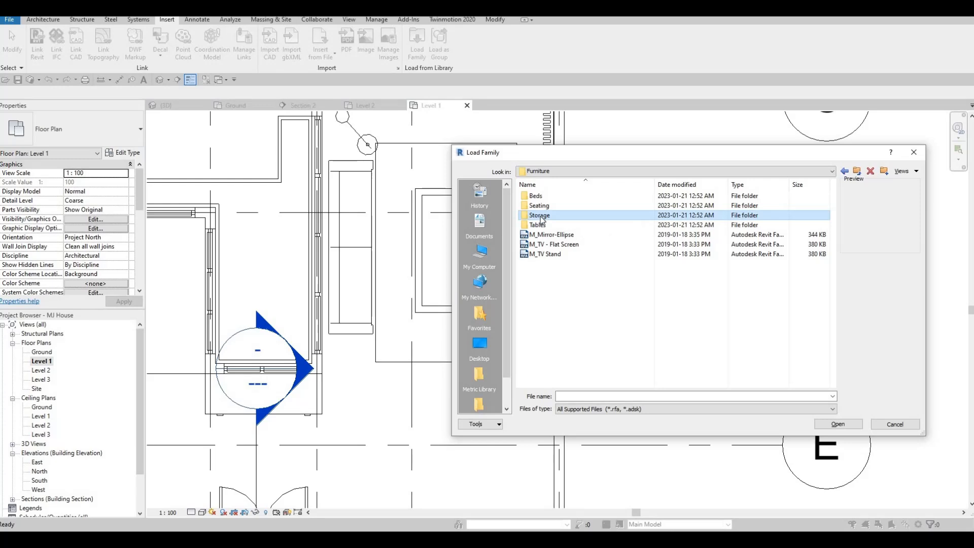
pyautogui.doubleClick(538, 226)
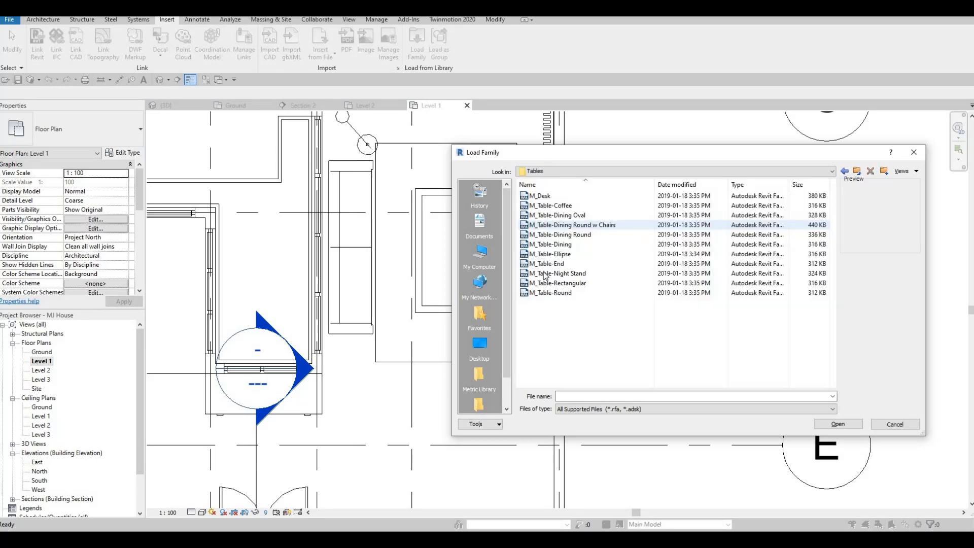
pyautogui.click(553, 273)
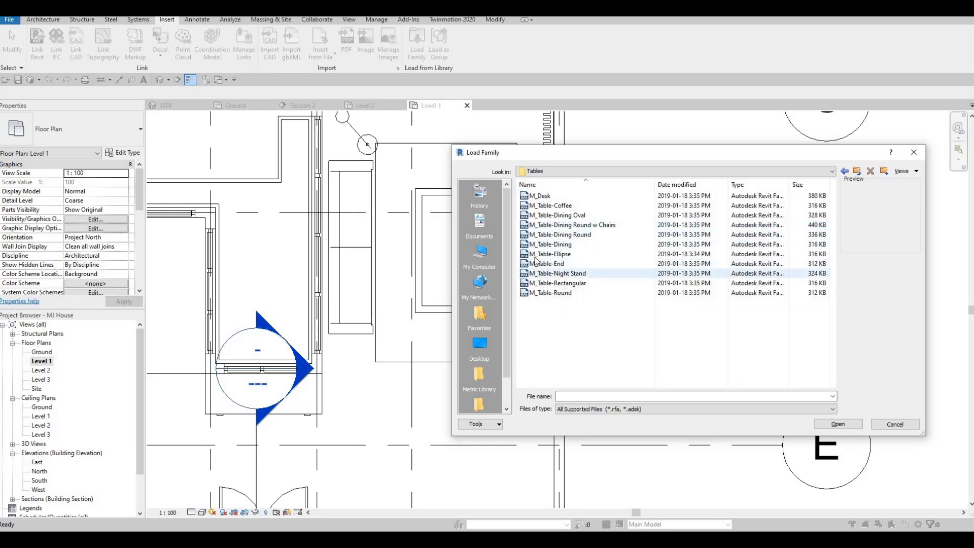
pyautogui.click(835, 425)
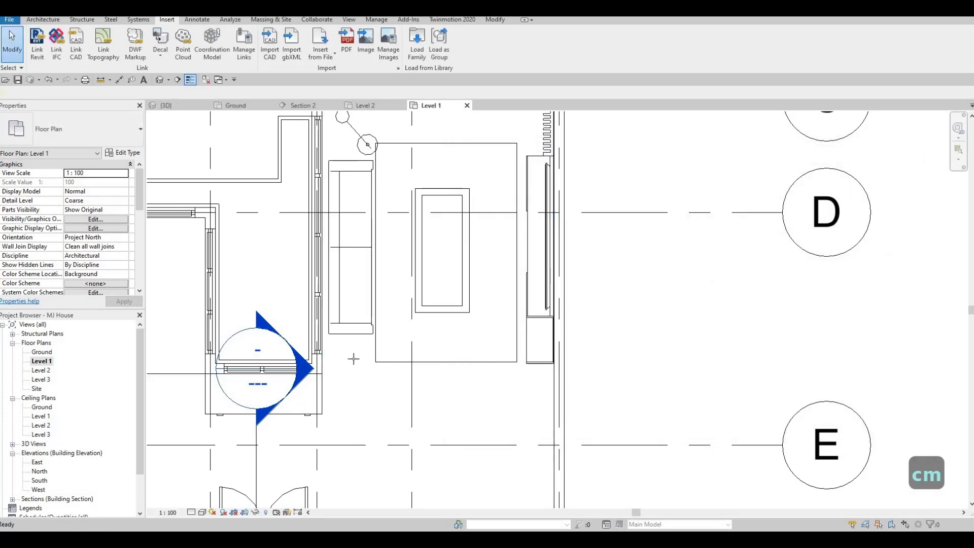
# Place one M_Table-Night Stand, 0610 x 0610 x 0762mm, just below the living room sofa and end the placement
pyautogui.scroll(3, 347, 356)
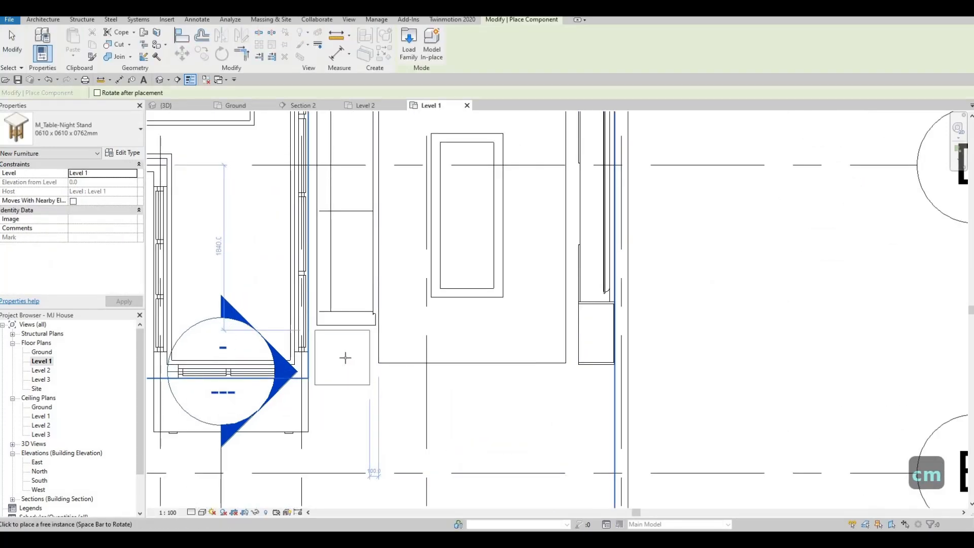
pyautogui.scroll(-6, 464, 309)
pyautogui.press('Escape')
pyautogui.press('Escape')
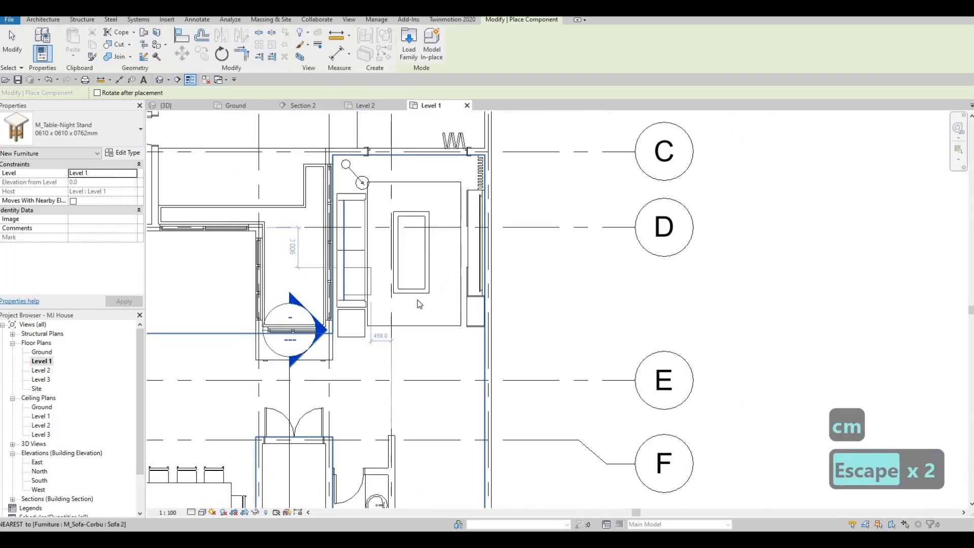
pyautogui.scroll(-1, 464, 308)
pyautogui.moveTo(448, 332)
pyautogui.mouseDown(button='middle')
pyautogui.moveTo(496, 325)
pyautogui.moveTo(487, 359)
pyautogui.moveTo(486, 345)
pyautogui.moveTo(573, 271)
pyautogui.moveTo(447, 321)
pyautogui.moveTo(443, 312)
pyautogui.moveTo(444, 343)
pyautogui.mouseUp(button='middle')
pyautogui.scroll(-2, 443, 311)
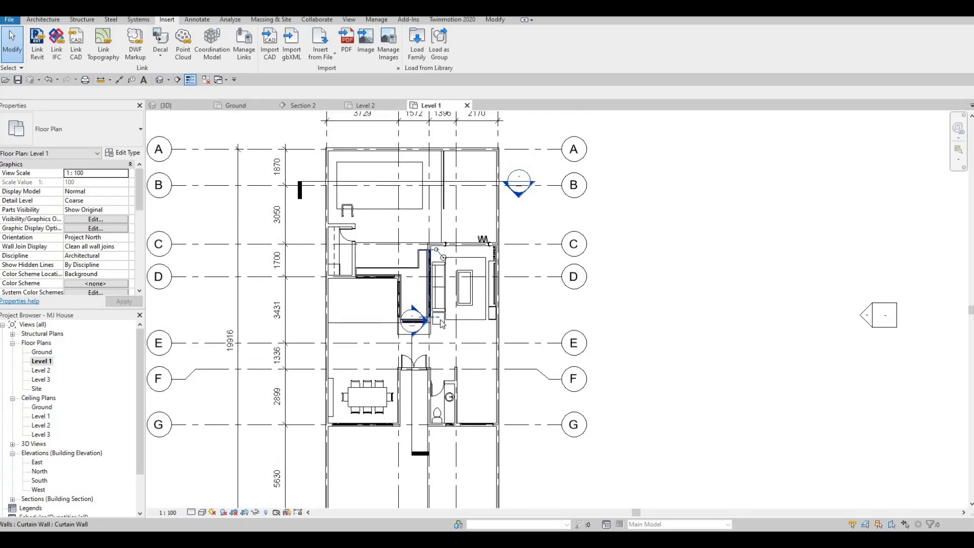
pyautogui.scroll(-1, 444, 342)
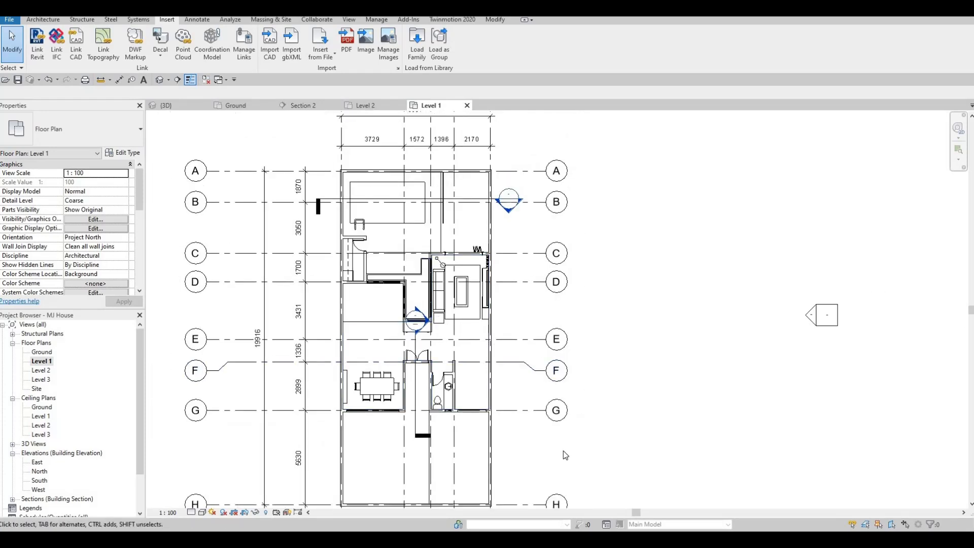